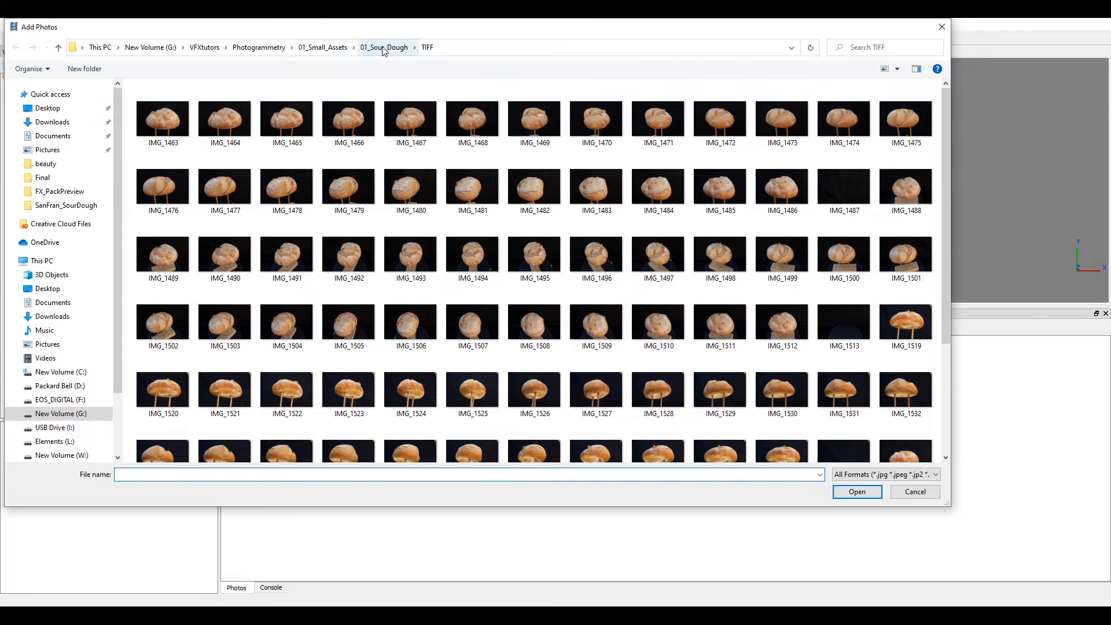
# Add photos IMG_1463 through IMG_1570 from the TIFF folder inside 01_Sour_Dough to the project.
pyautogui.click(322, 47)
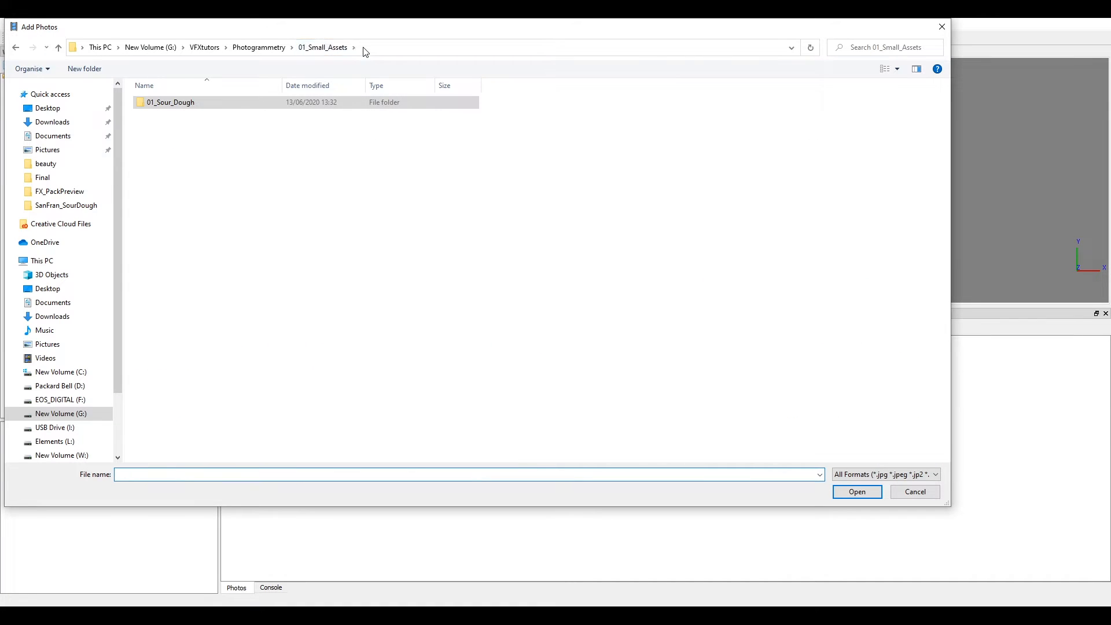
pyautogui.doubleClick(206, 100)
pyautogui.doubleClick(207, 103)
pyautogui.click(167, 133)
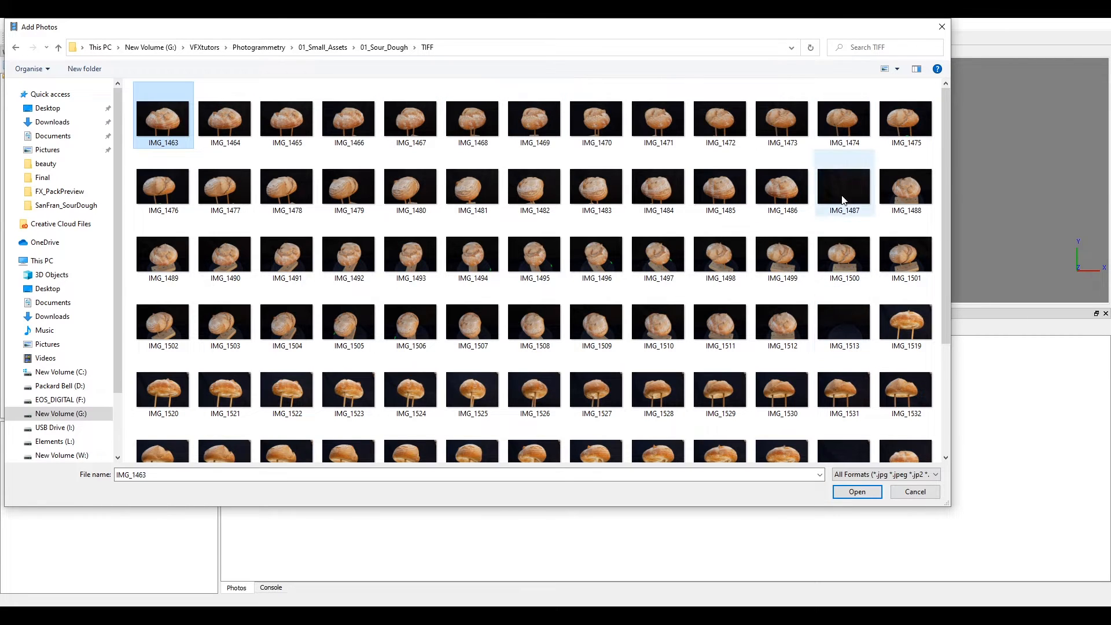
pyautogui.scroll(-3, 162, 117)
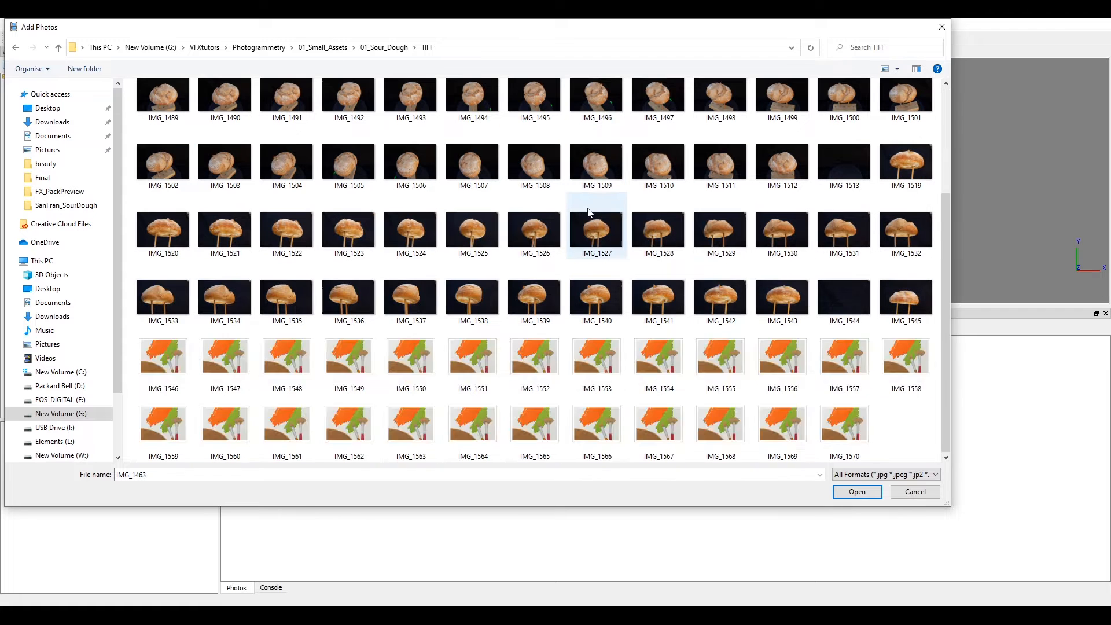
pyautogui.keyDown('shift'); pyautogui.click(835, 435); pyautogui.keyUp('shift')
pyautogui.click(862, 491)
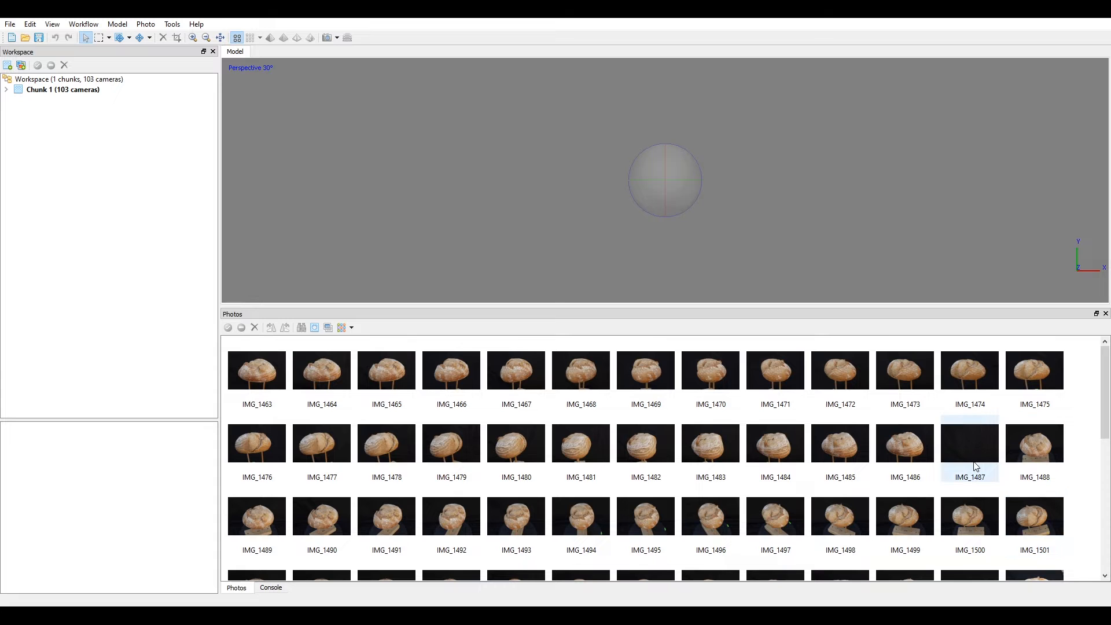
# View the empty background photo IMG_1487, compare its place in the set with IMG_1463, and close it.
pyautogui.doubleClick(971, 438)
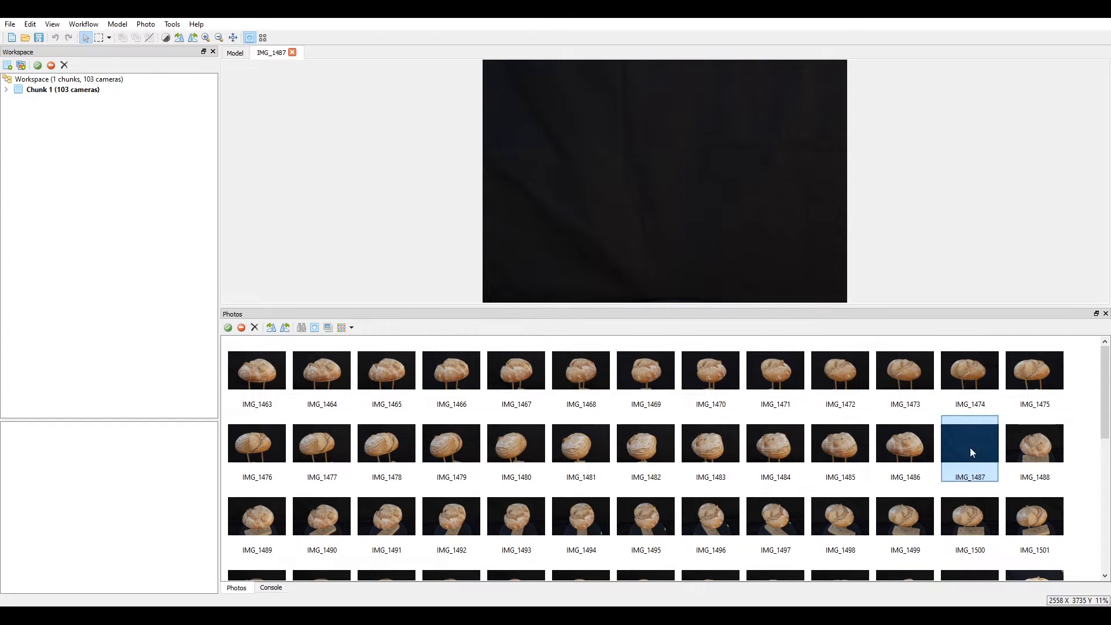
pyautogui.click(258, 379)
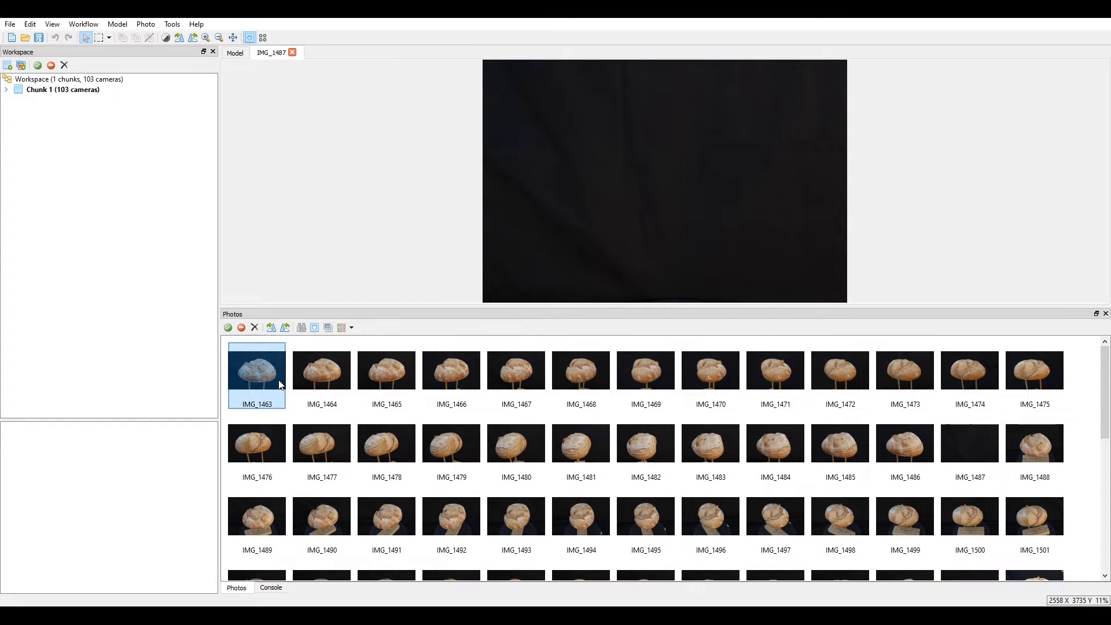
pyautogui.click(981, 443)
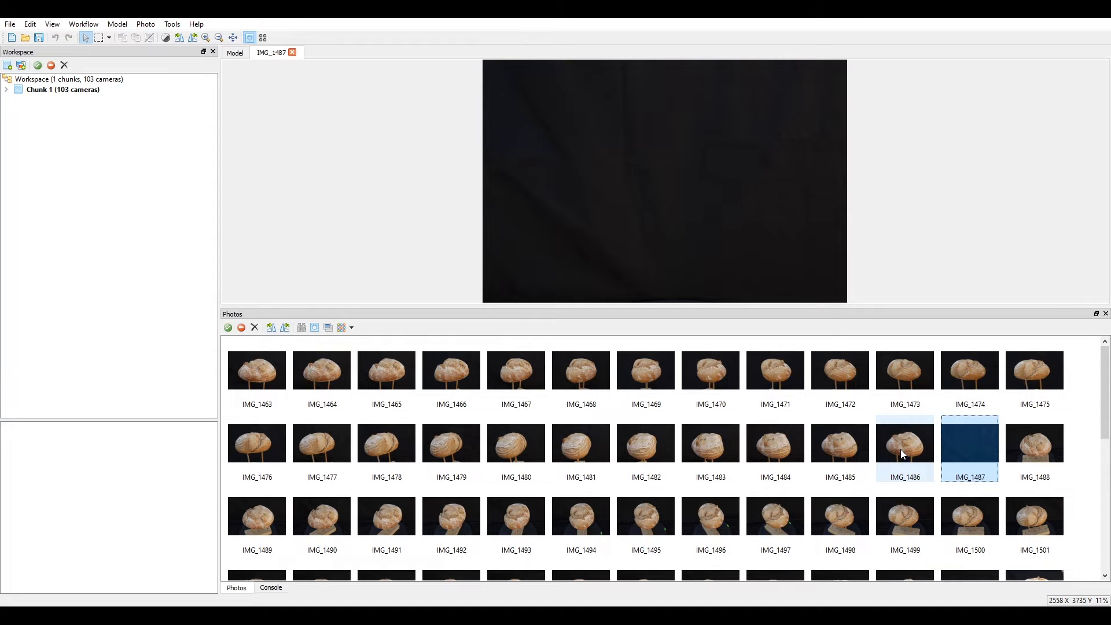
pyautogui.click(247, 376)
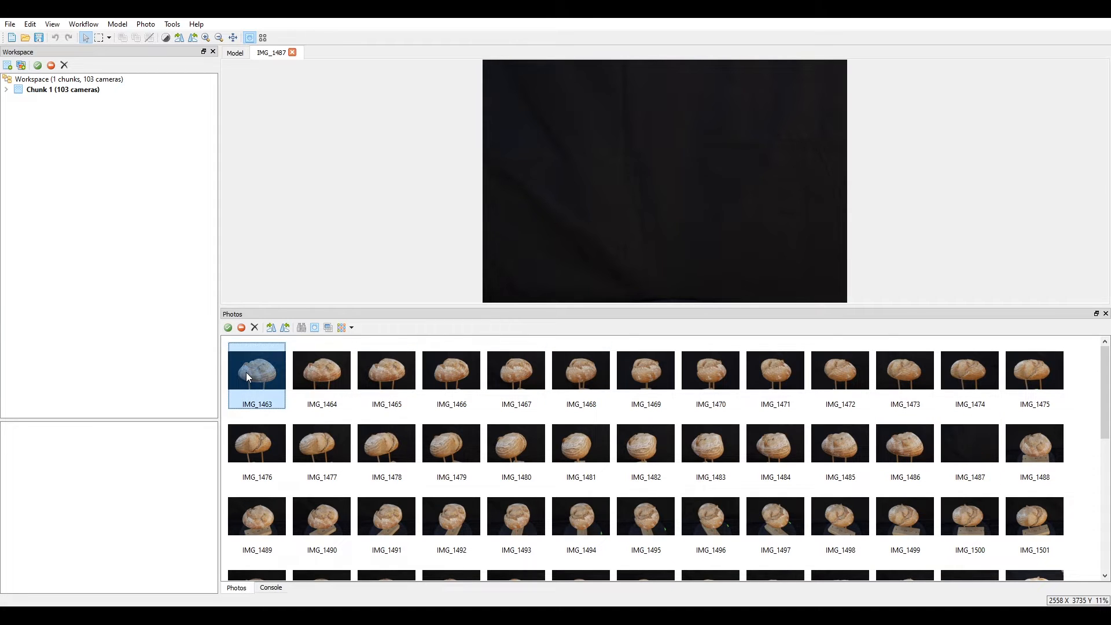
pyautogui.click(292, 52)
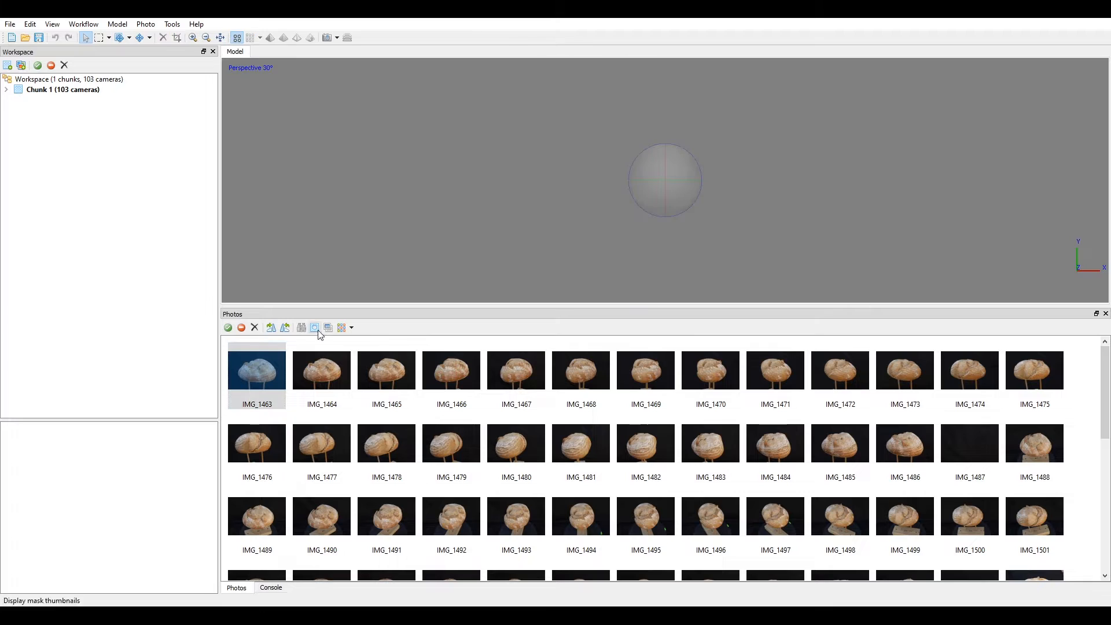
# Open photo IMG_1463 and inspect the bread up close.
pyautogui.doubleClick(272, 356)
pyautogui.scroll(3, 689, 195)
pyautogui.scroll(-3, 727, 192)
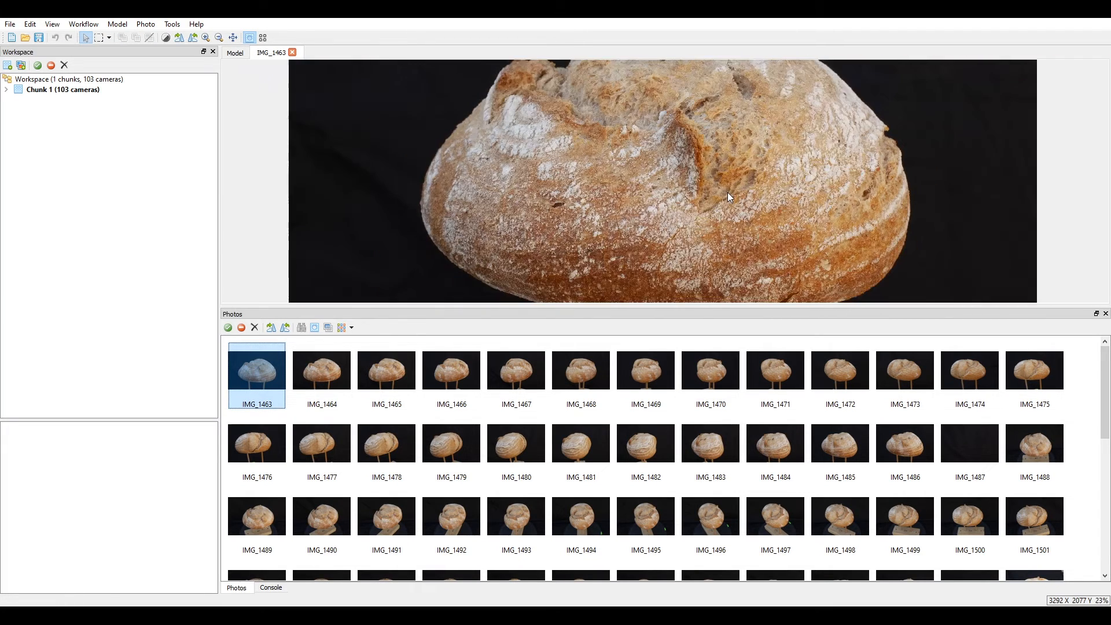
pyautogui.scroll(4, 745, 204)
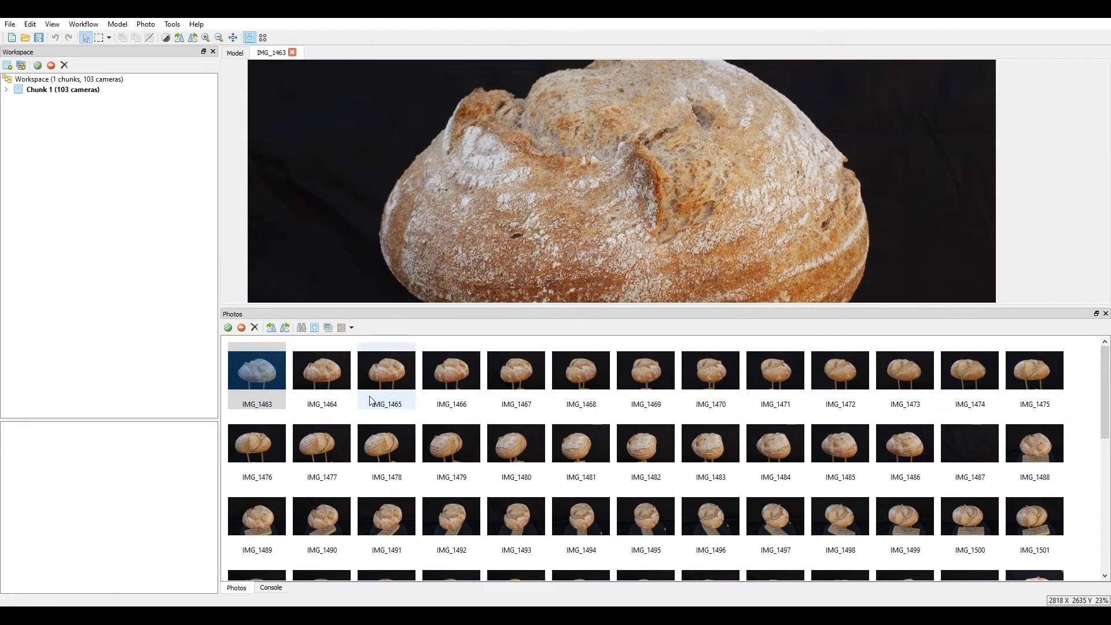
# Open photo IMG_1464 and examine the loaf's surface, edges and supporting sticks against the dark background.
pyautogui.doubleClick(331, 370)
pyautogui.scroll(3, 620, 134)
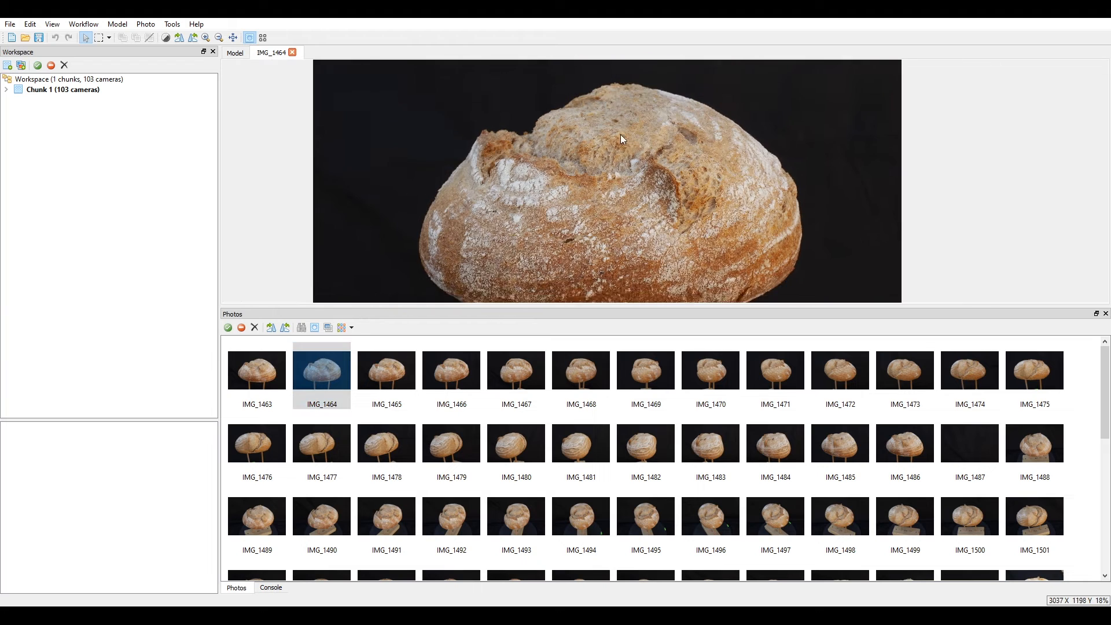
pyautogui.scroll(-3, 673, 236)
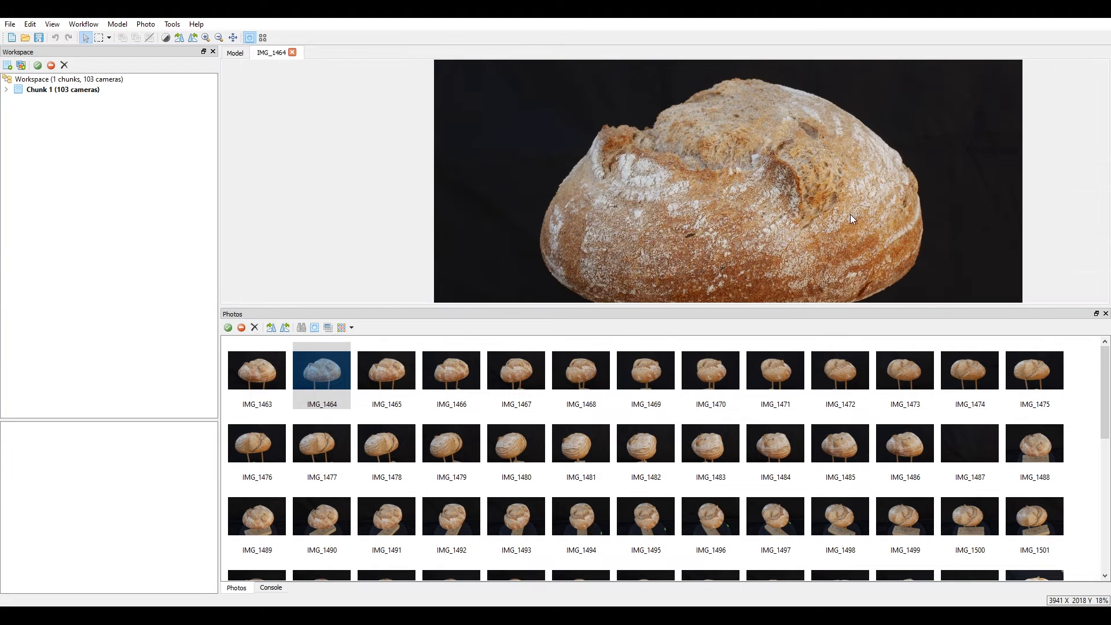
pyautogui.moveTo(850, 215); pyautogui.dragTo(803, 157)
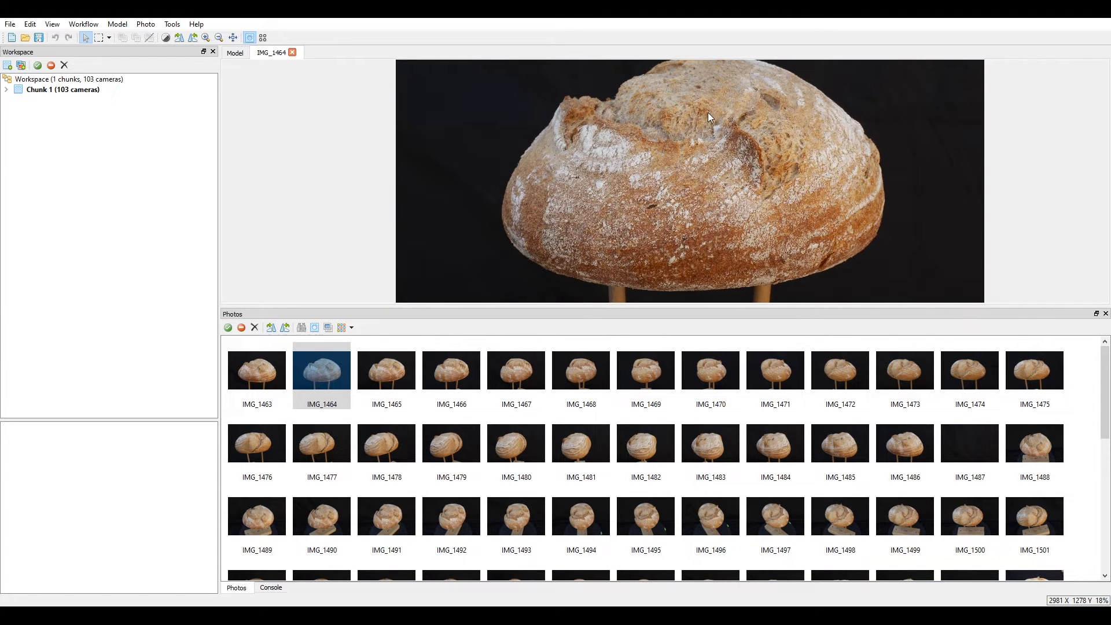
pyautogui.moveTo(708, 113); pyautogui.dragTo(673, 111)
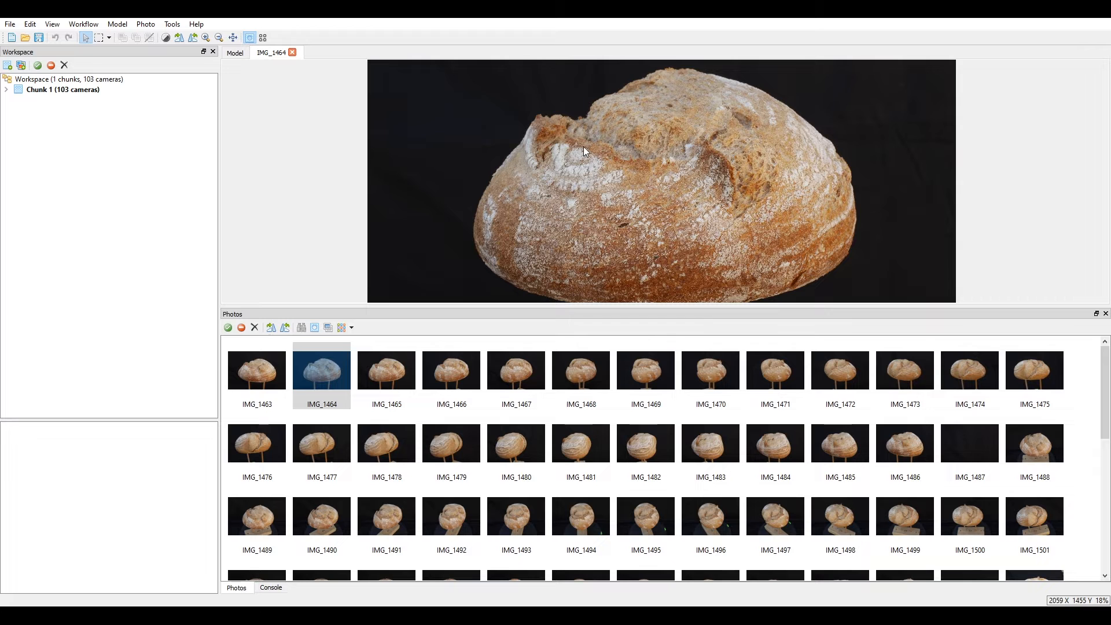
pyautogui.moveTo(853, 216); pyautogui.dragTo(842, 194)
pyautogui.scroll(-1, 842, 194)
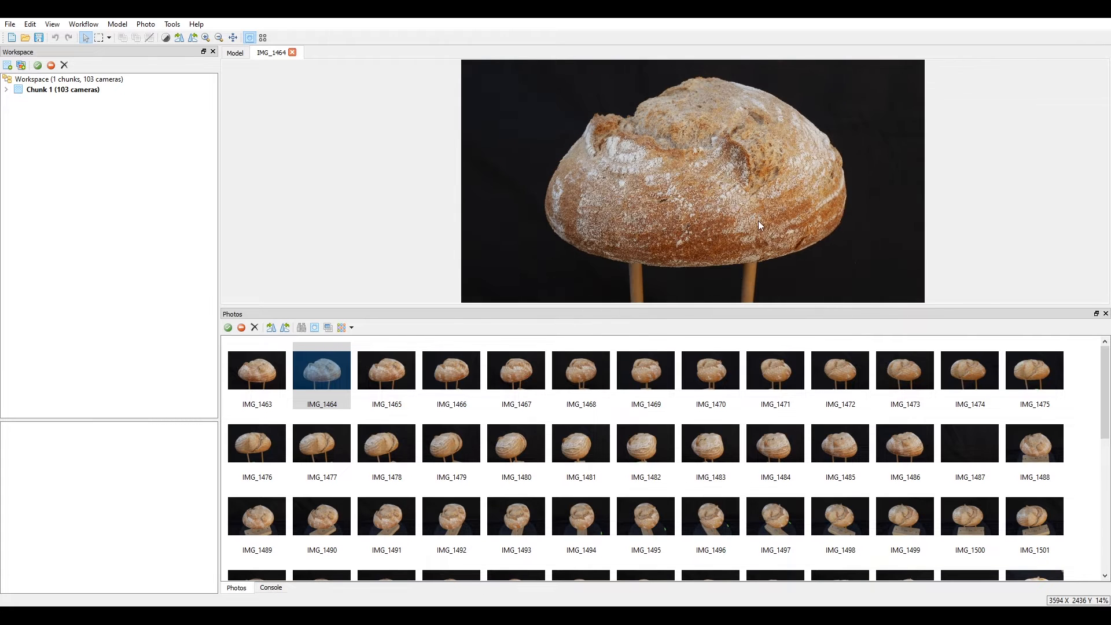
pyautogui.scroll(1, 694, 225)
pyautogui.scroll(-1, 809, 183)
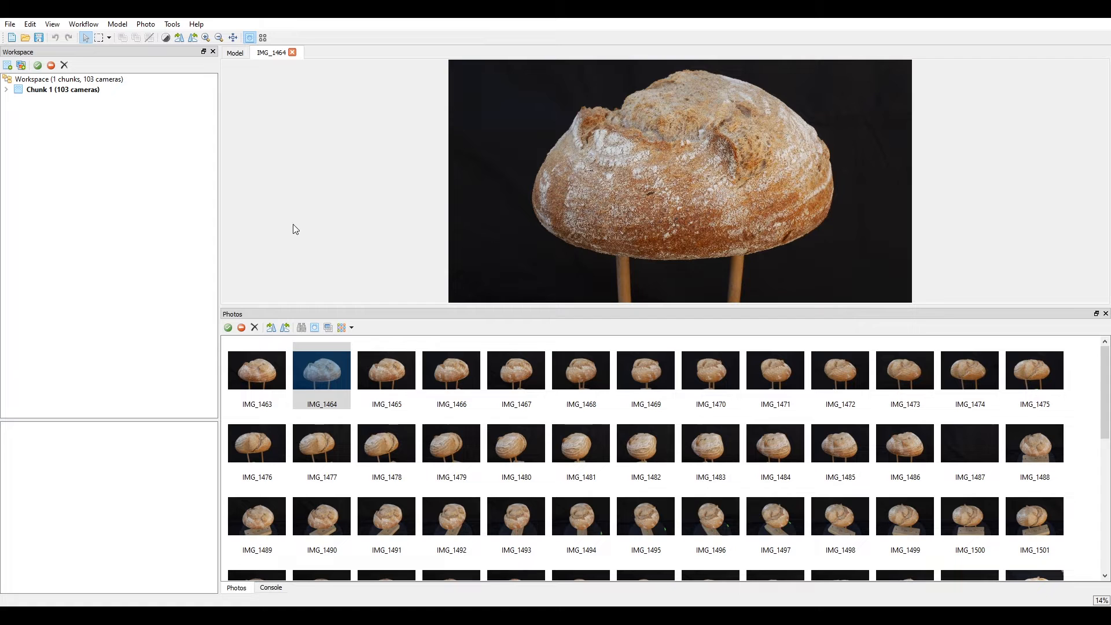
# Select IMG_1463 and switch the mask thumbnails on and off to check the photos for existing masks.
pyautogui.click(255, 379)
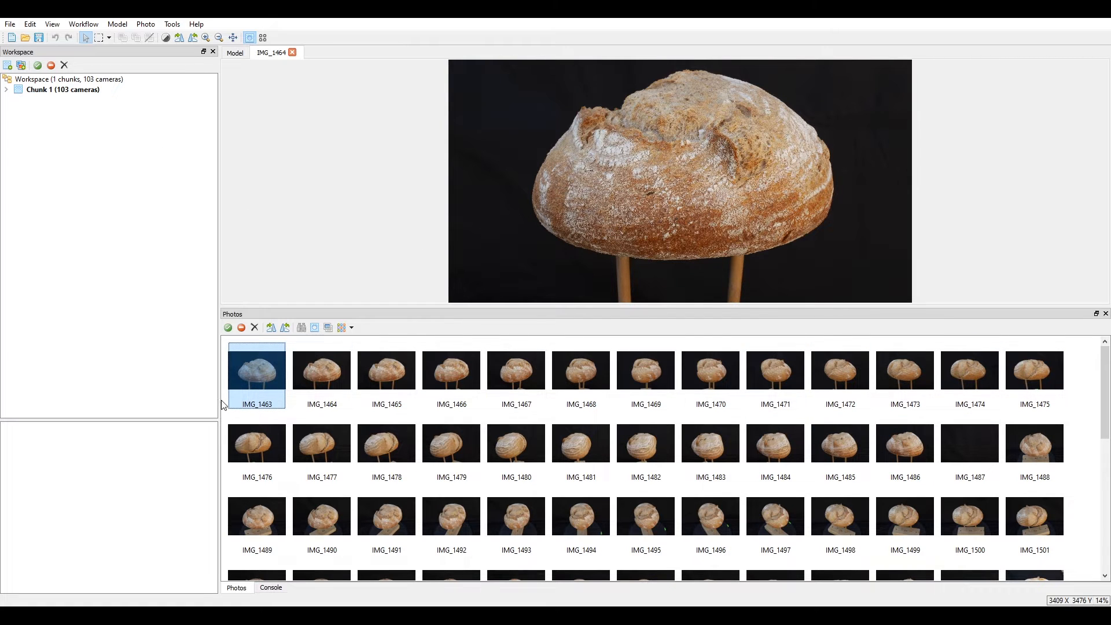
pyautogui.click(315, 328)
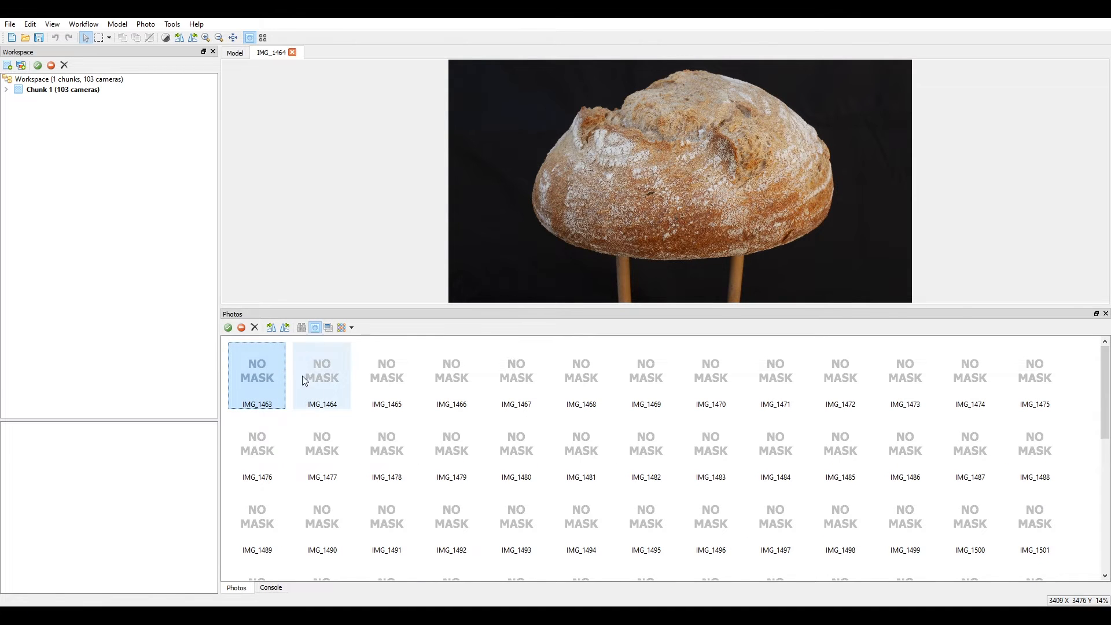
pyautogui.click(316, 331)
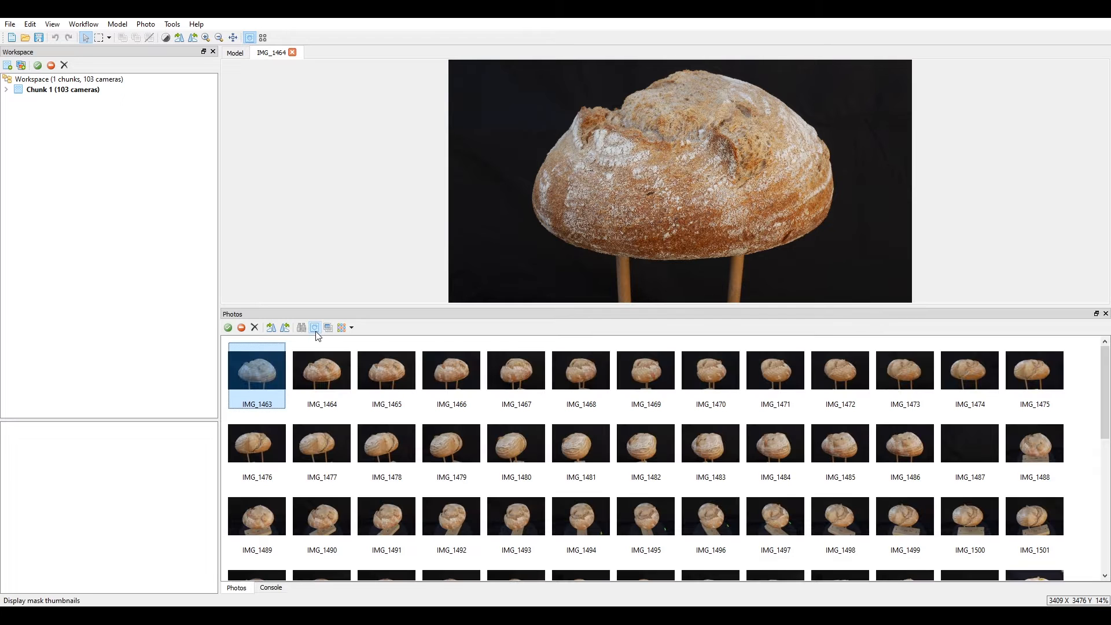
pyautogui.click(316, 329)
pyautogui.click(315, 329)
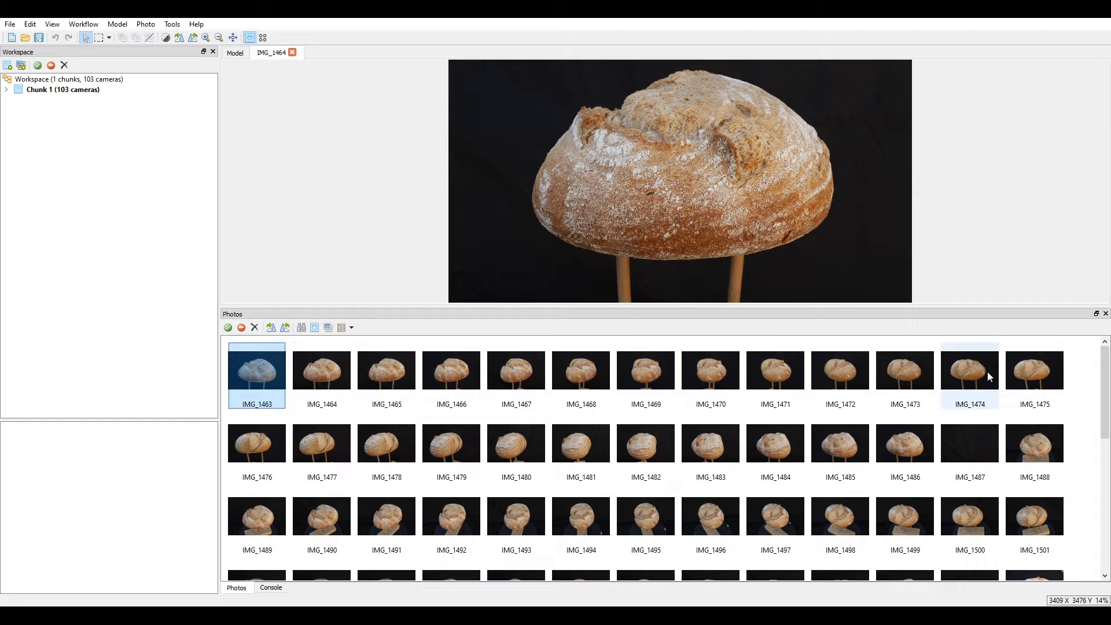
# Start a From Background mask import for selected photos IMG_1463 to IMG_1486, using IMG_1487.tif as the filename template.
pyautogui.keyDown('shift'); pyautogui.click(911, 443); pyautogui.keyUp('shift')
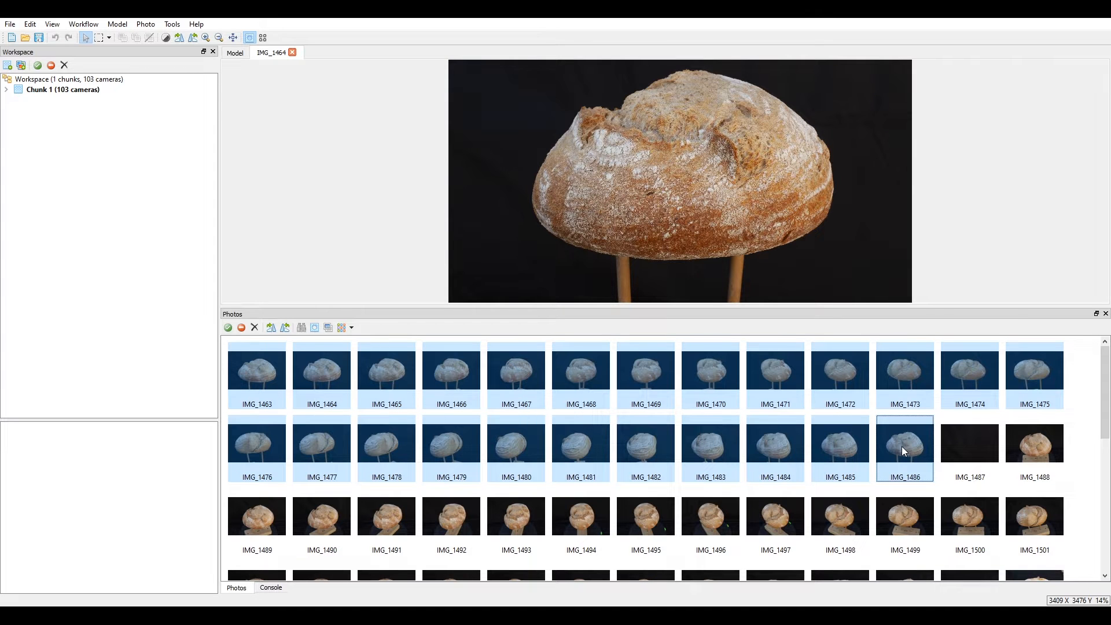
pyautogui.rightClick(903, 449)
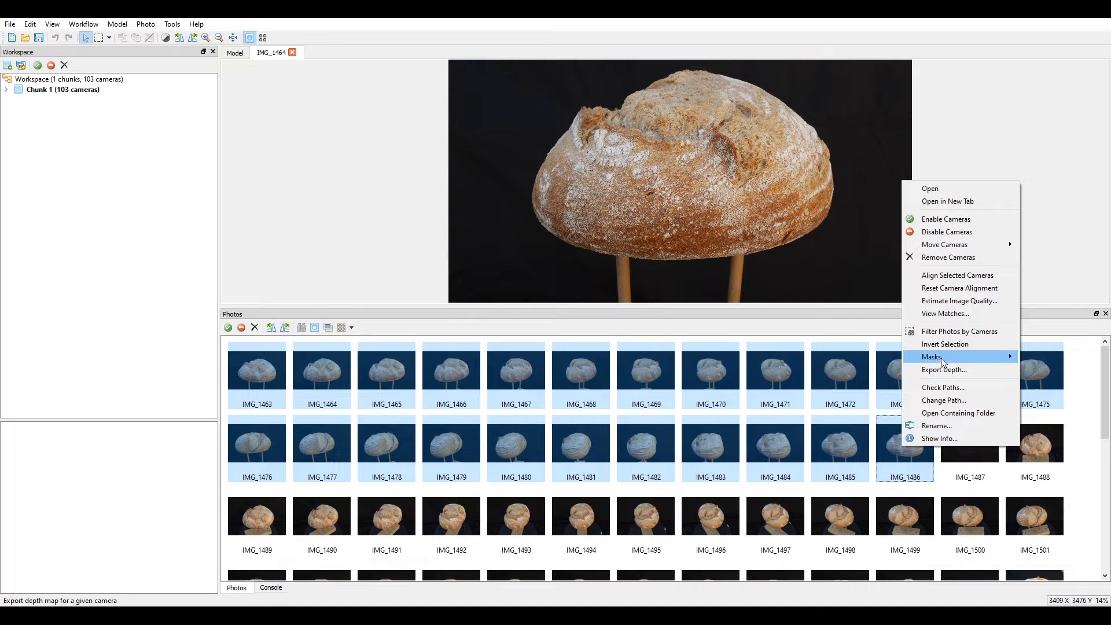
pyautogui.moveTo(940, 356)
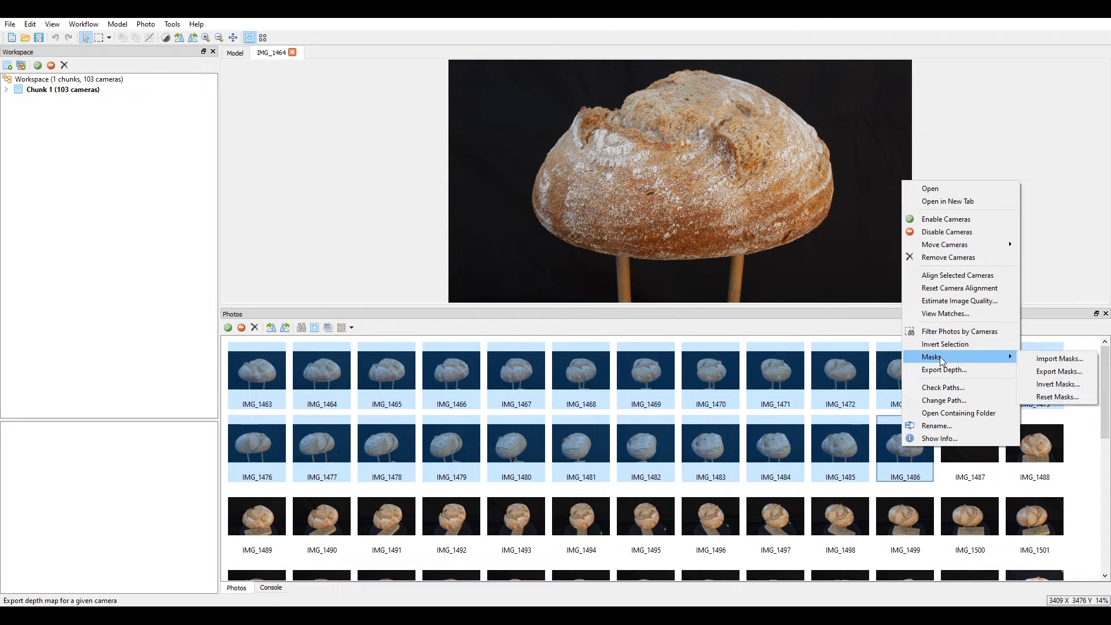
pyautogui.click(1046, 360)
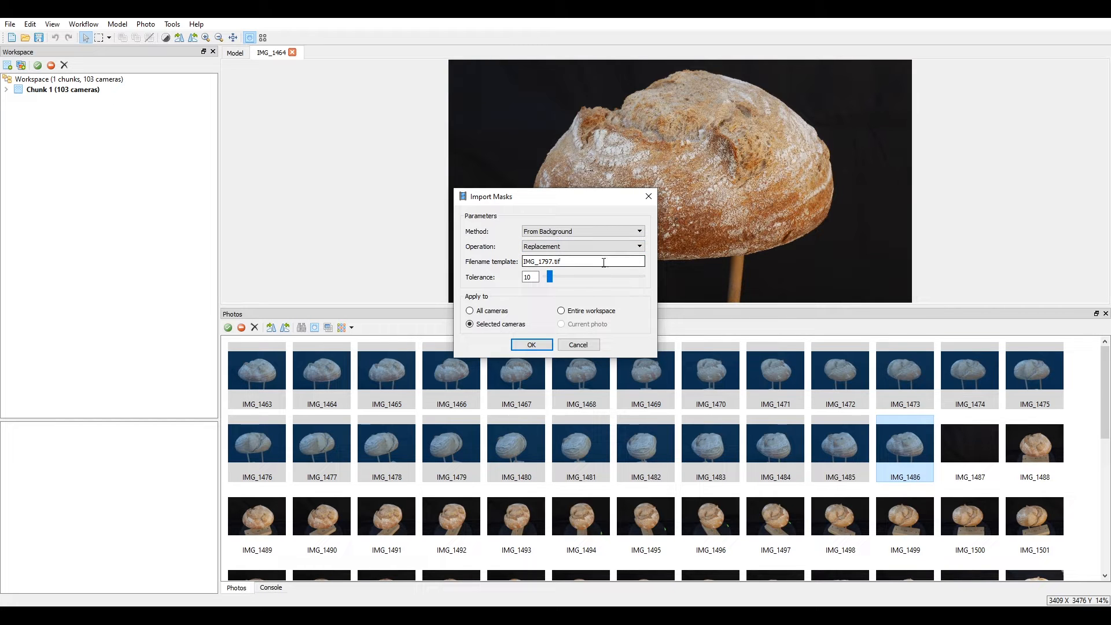
pyautogui.moveTo(525, 261)
pyautogui.mouseDown()
pyautogui.moveTo(558, 262)
pyautogui.moveTo(524, 263)
pyautogui.mouseUp()
pyautogui.click(552, 261)
pyautogui.press('BackSpace')
pyautogui.write('48')
pyautogui.click(528, 343)
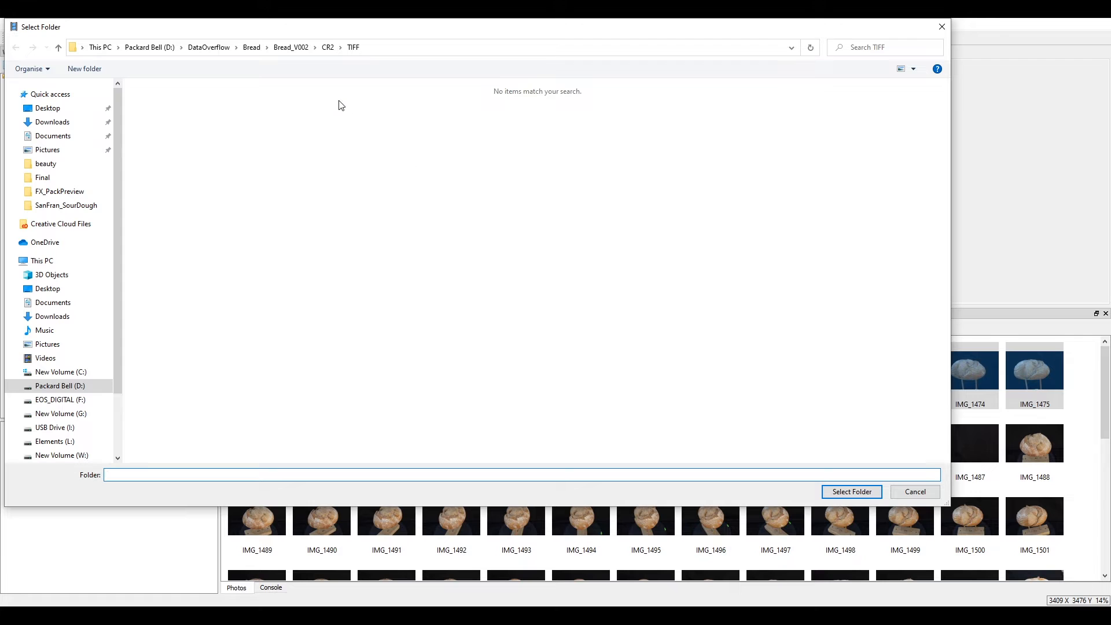
# Choose the TIFF folder in VFXtutors > Photogrammetry > 01_Small_Assets > 01_Sour_Dough on the G: drive as the mask source.
pyautogui.click(846, 493)
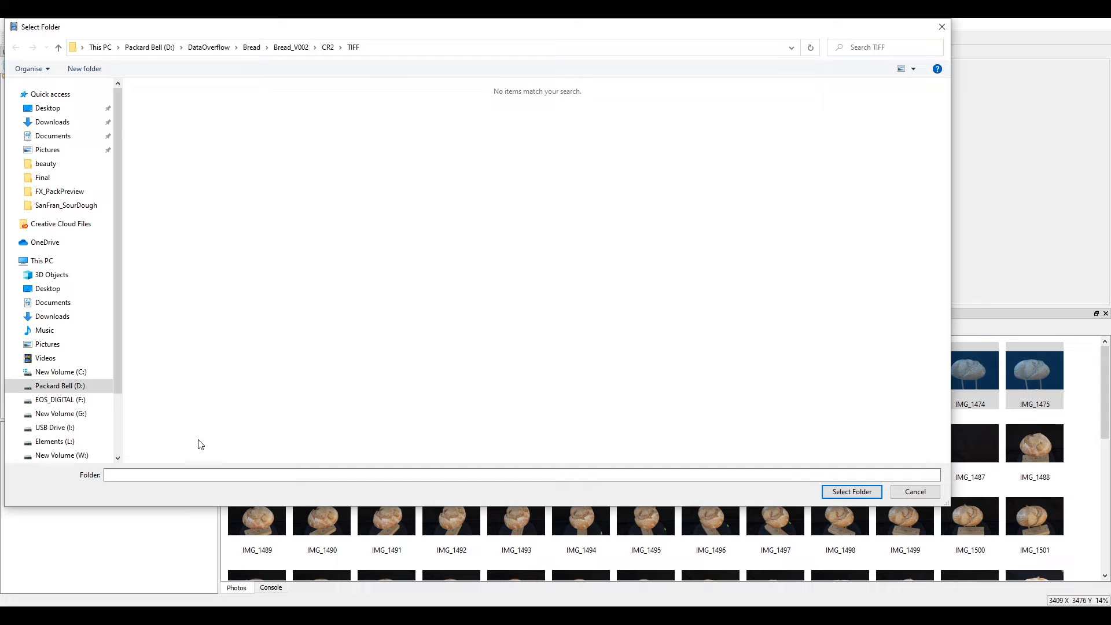
pyautogui.click(91, 417)
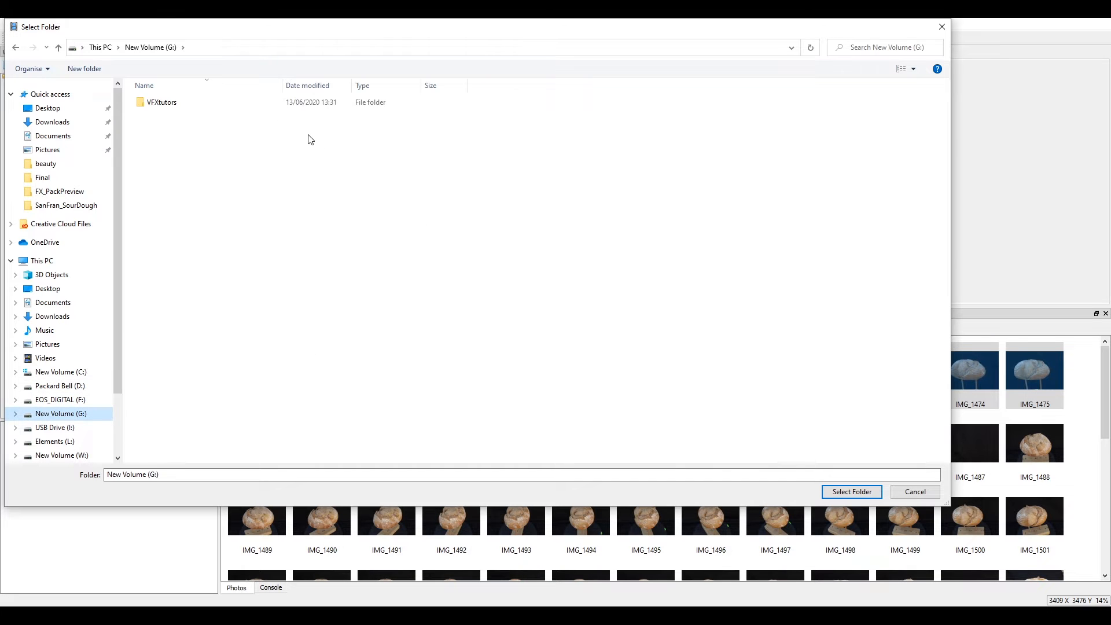
pyautogui.doubleClick(208, 107)
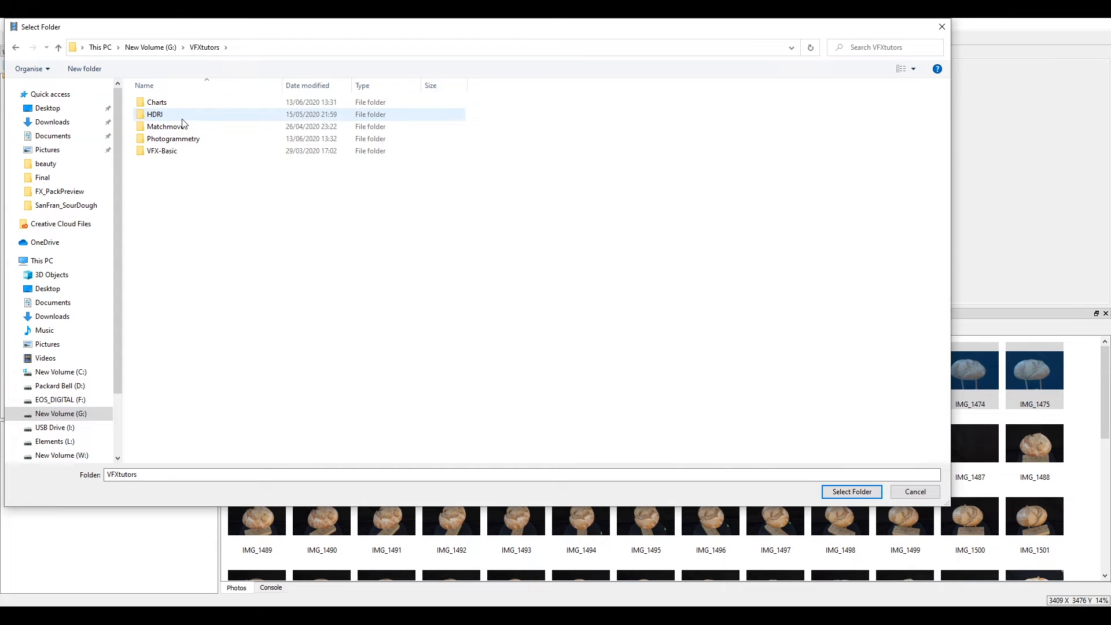
pyautogui.doubleClick(169, 139)
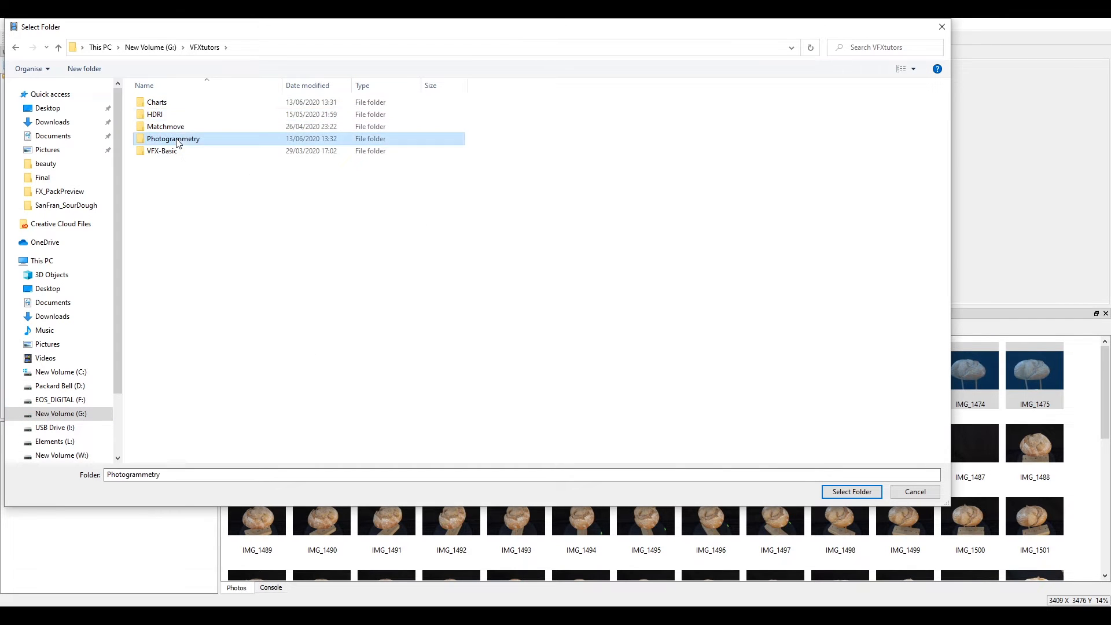
pyautogui.doubleClick(182, 104)
pyautogui.doubleClick(184, 104)
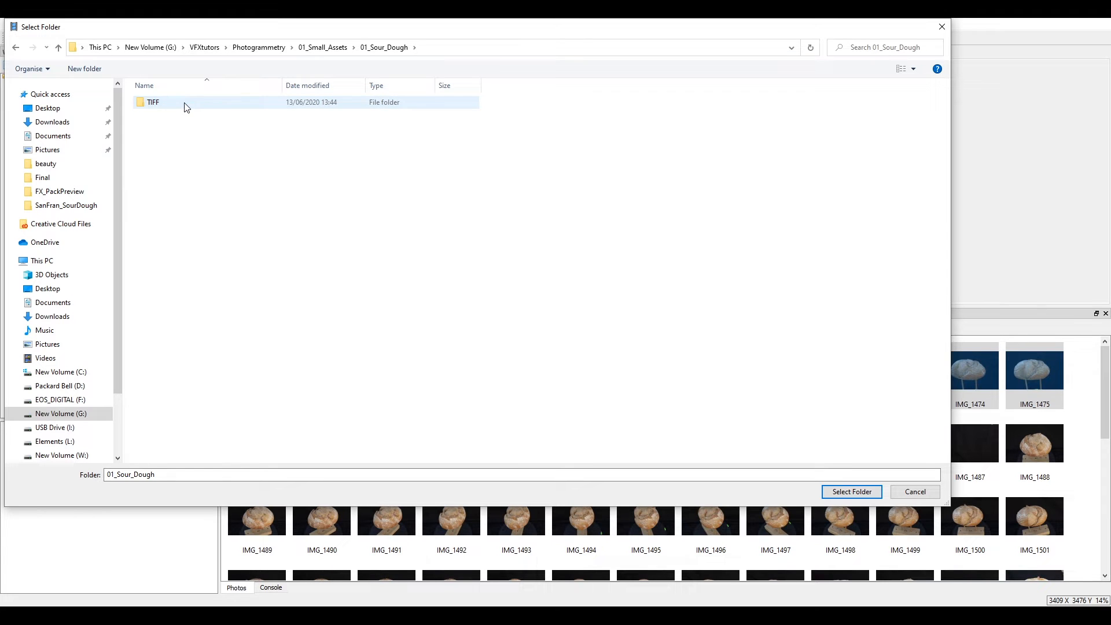
pyautogui.doubleClick(185, 105)
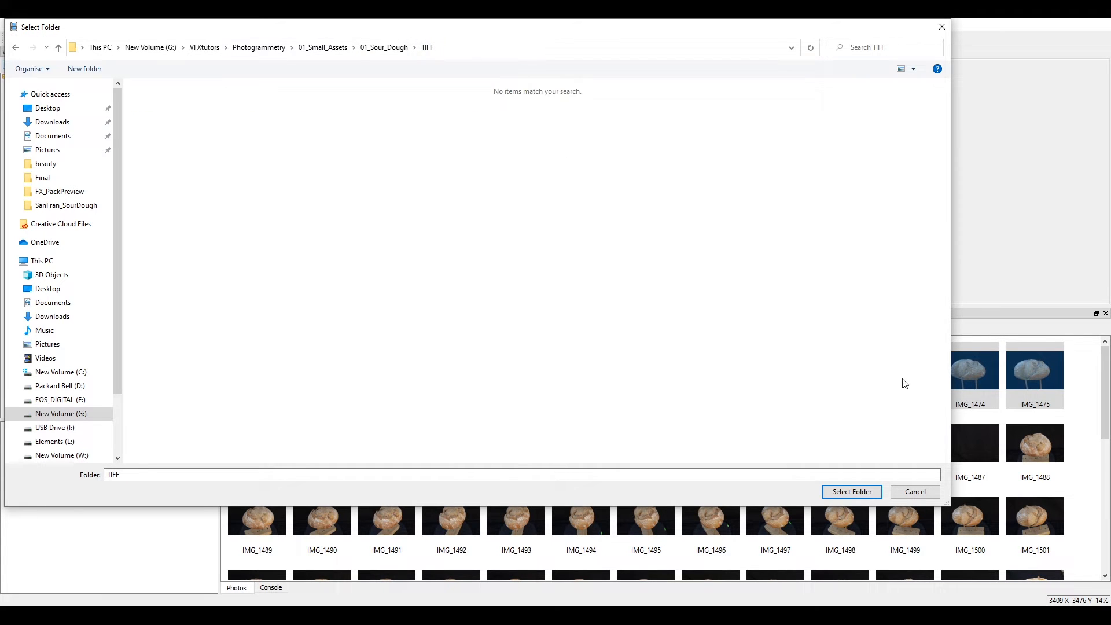
pyautogui.click(852, 491)
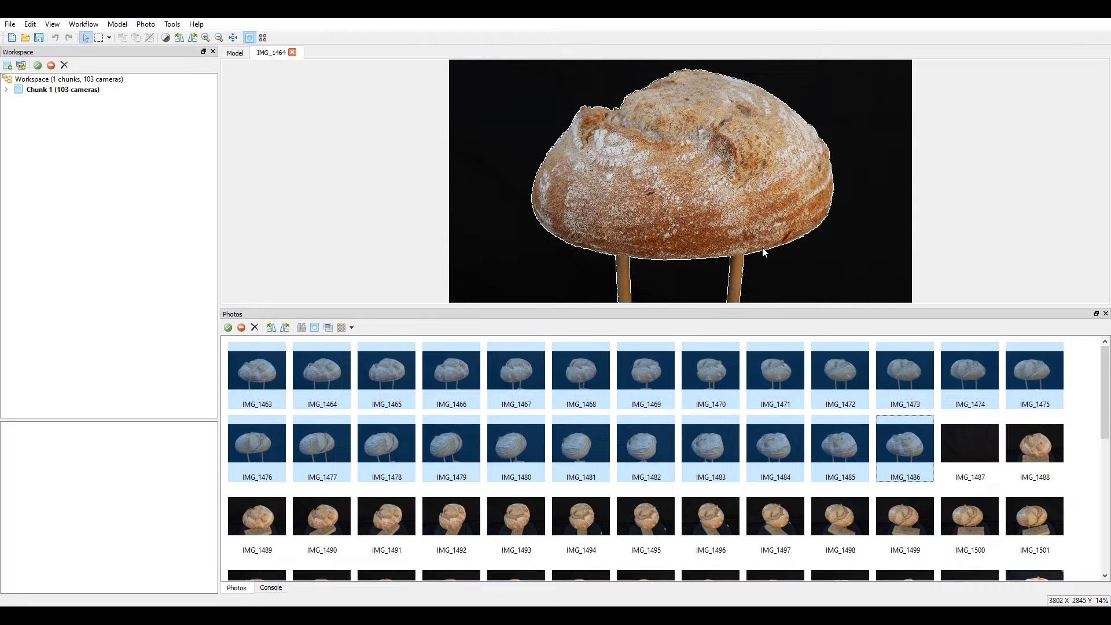
# Display the mask thumbnails and open IMG_1463 to check its generated mask outline.
pyautogui.click(279, 365)
pyautogui.click(315, 327)
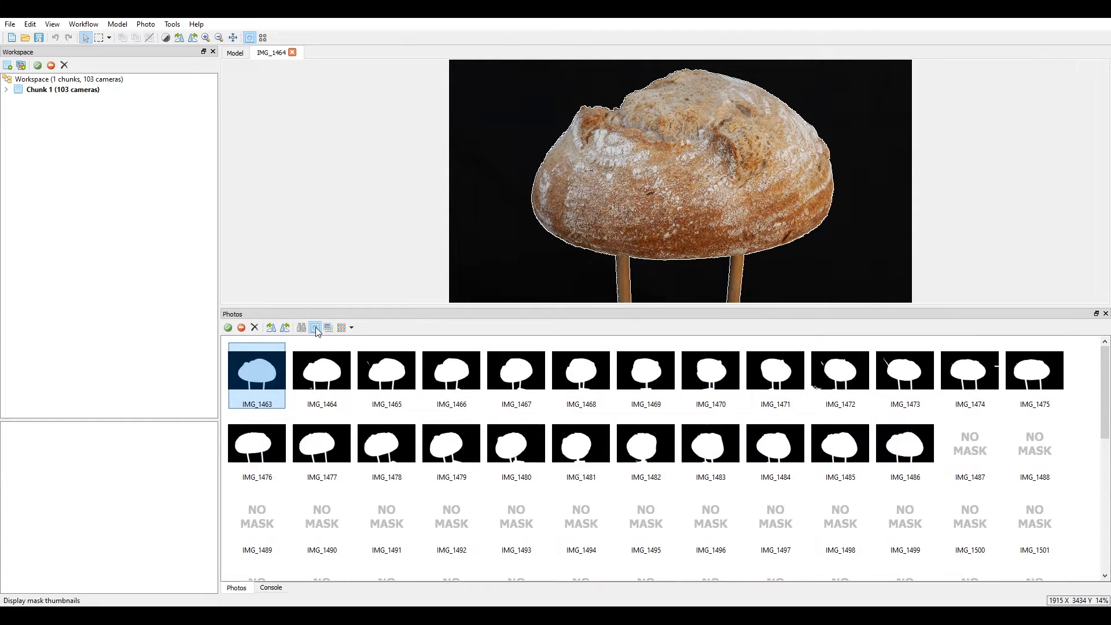
pyautogui.doubleClick(262, 369)
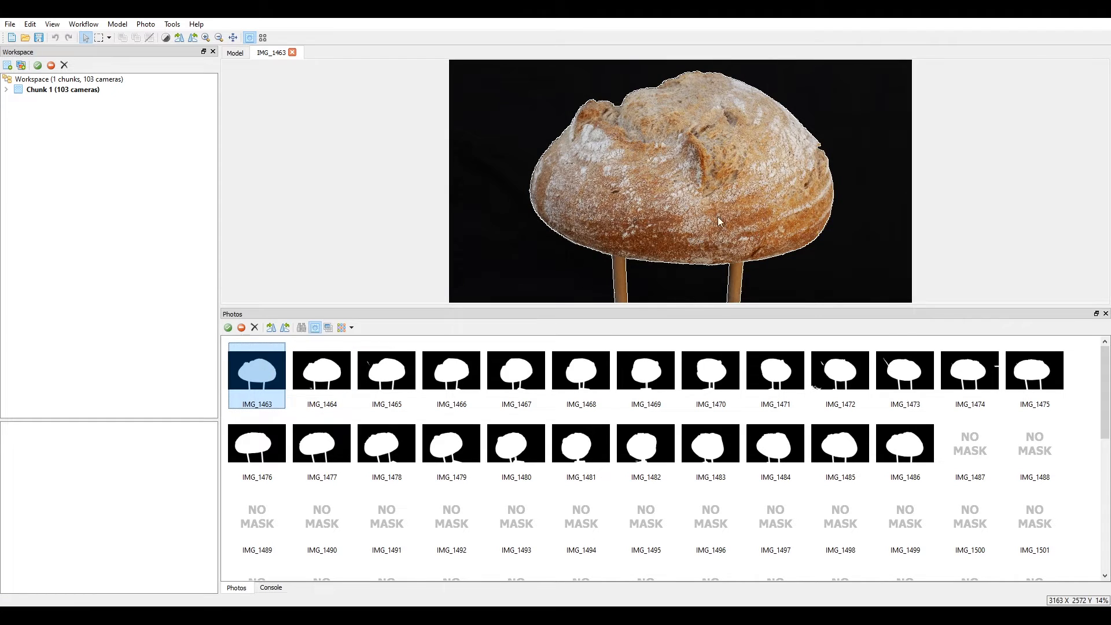
# Examine the mask outline in IMG_1463 up close, along the bread's edges and around the two wooden sticks.
pyautogui.scroll(3, 810, 201)
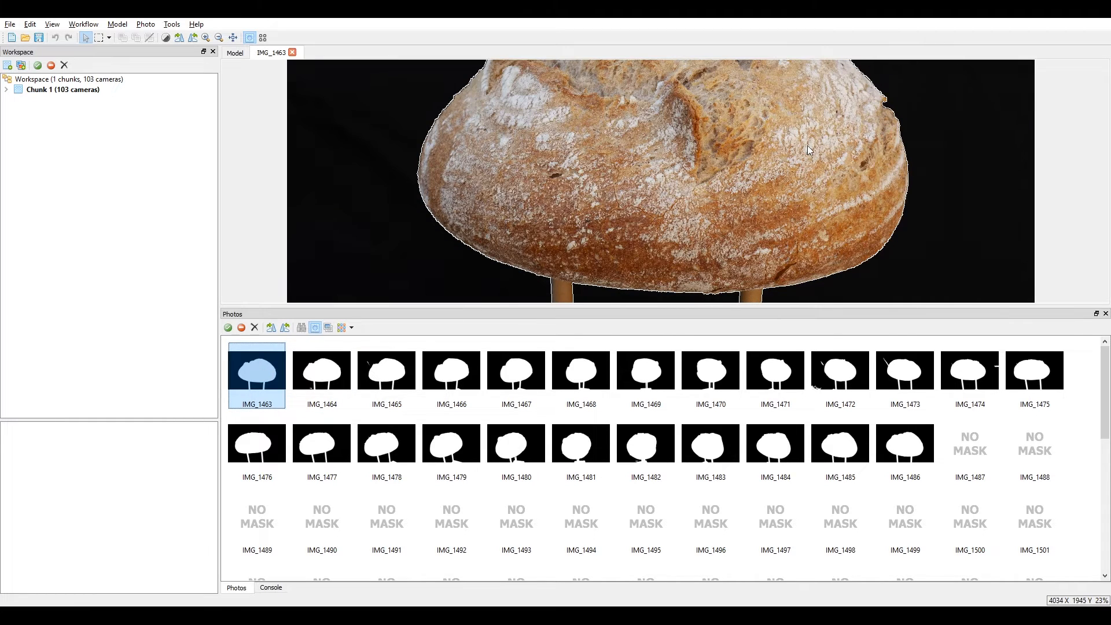
pyautogui.scroll(5, 785, 188)
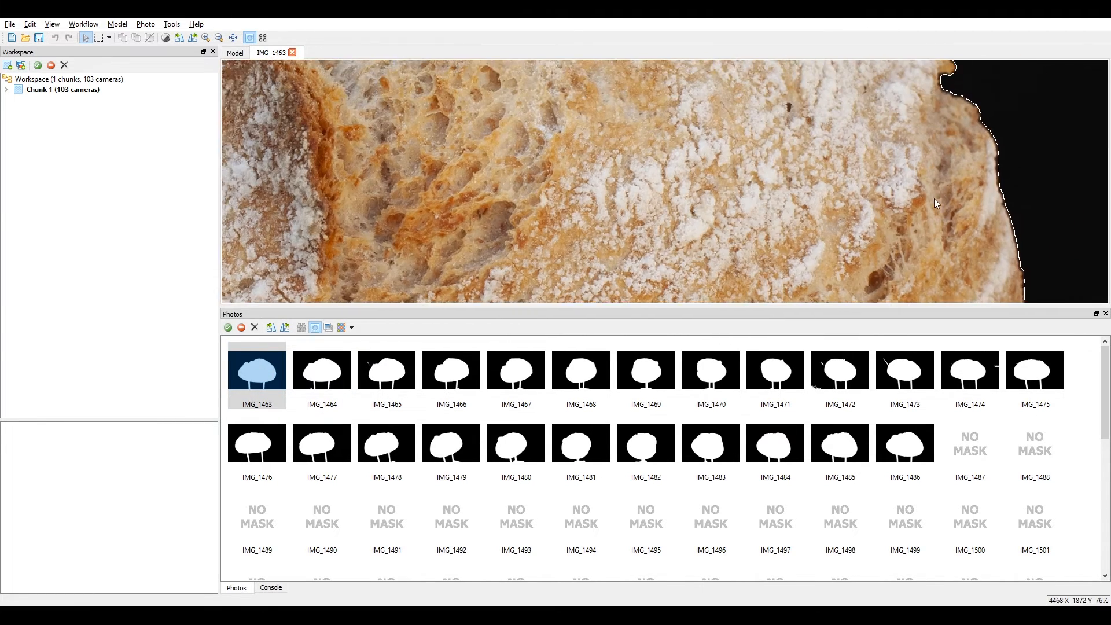
pyautogui.scroll(-4, 933, 199)
pyautogui.moveTo(636, 193); pyautogui.dragTo(600, 108)
pyautogui.scroll(-1, 600, 107)
pyautogui.moveTo(684, 225); pyautogui.dragTo(796, 89)
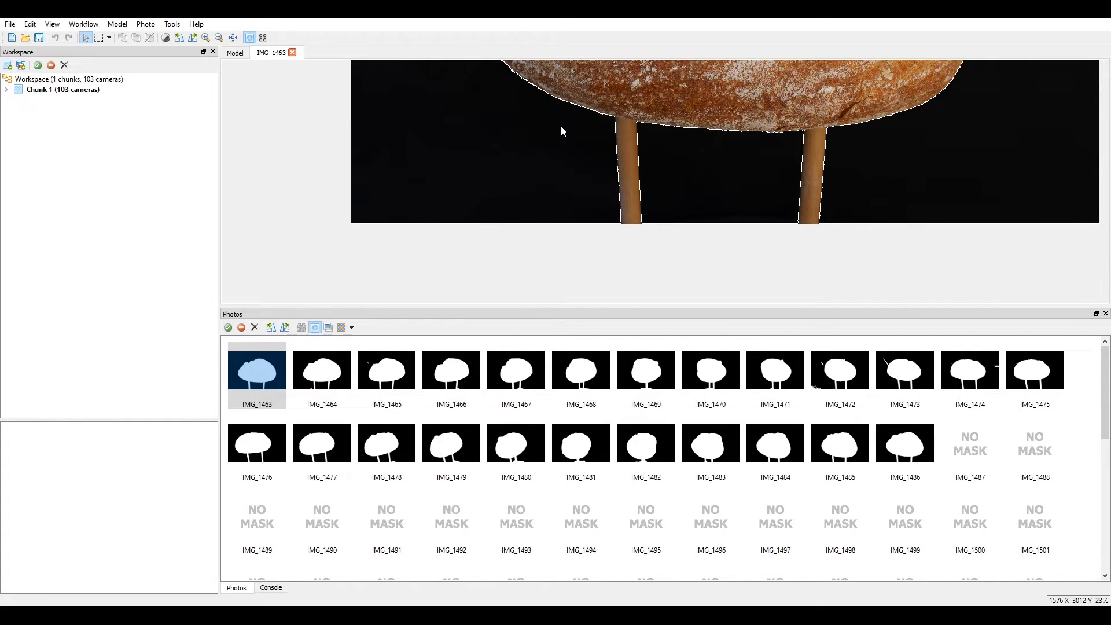
pyautogui.moveTo(771, 123); pyautogui.dragTo(742, 209)
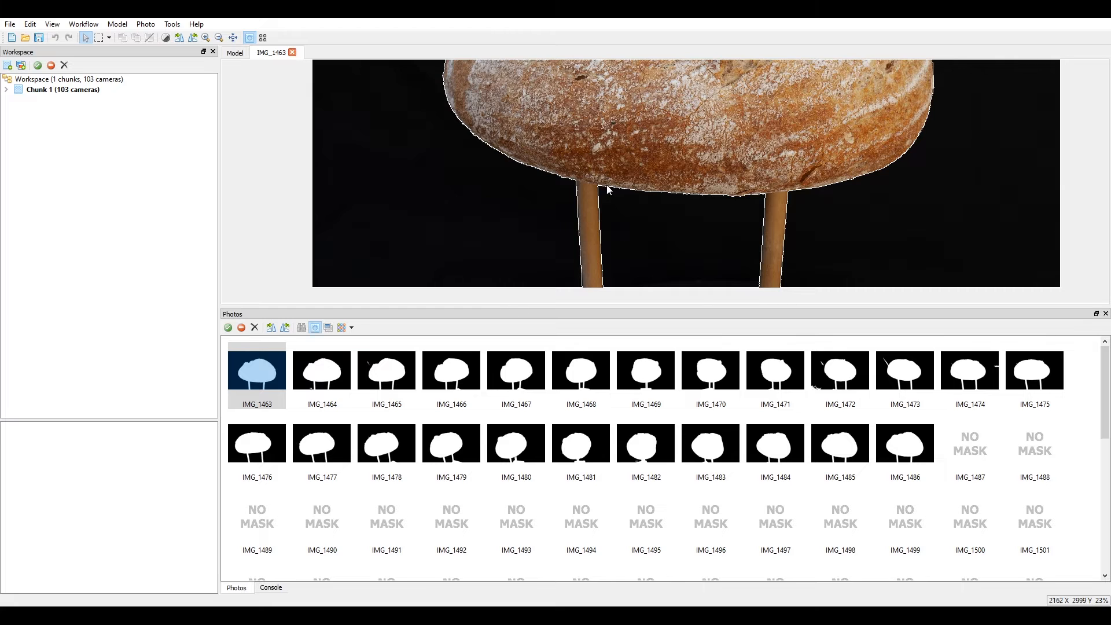
pyautogui.scroll(-5, 607, 191)
pyautogui.scroll(3, 741, 180)
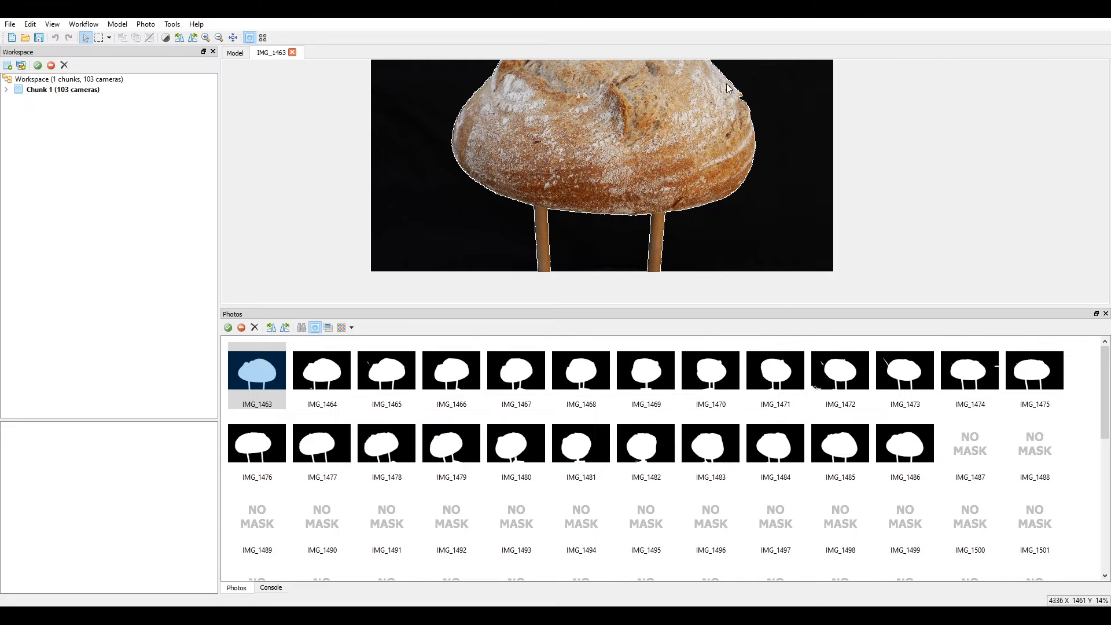
# Open IMG_1464 and inspect its mask for stray unmasked patches near the base of the wooden sticks.
pyautogui.doubleClick(325, 382)
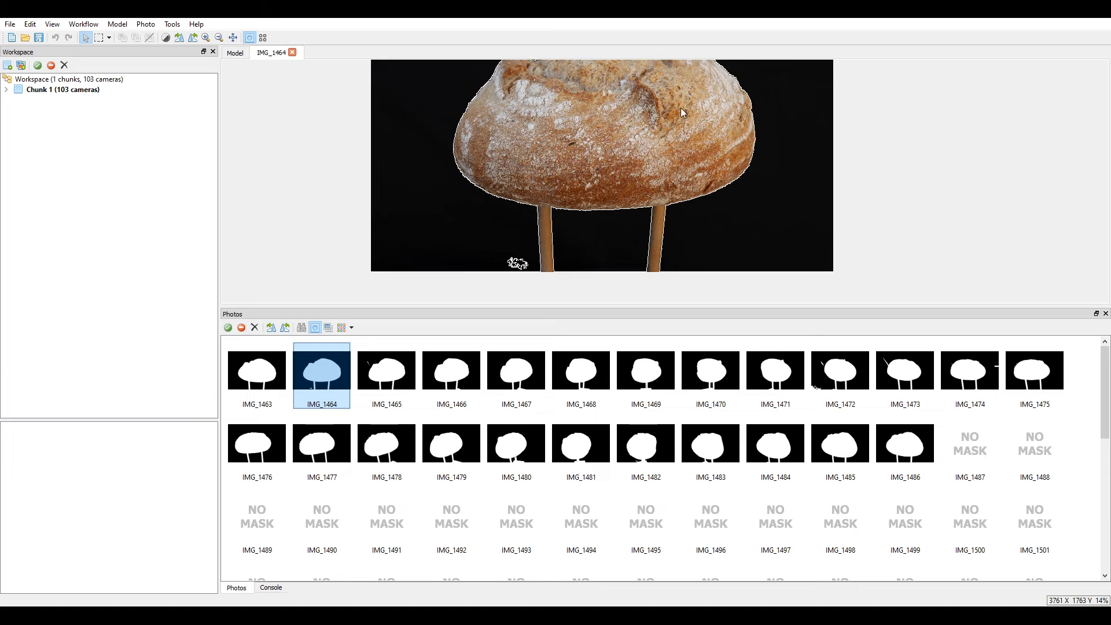
pyautogui.moveTo(826, 191); pyautogui.dragTo(862, 230)
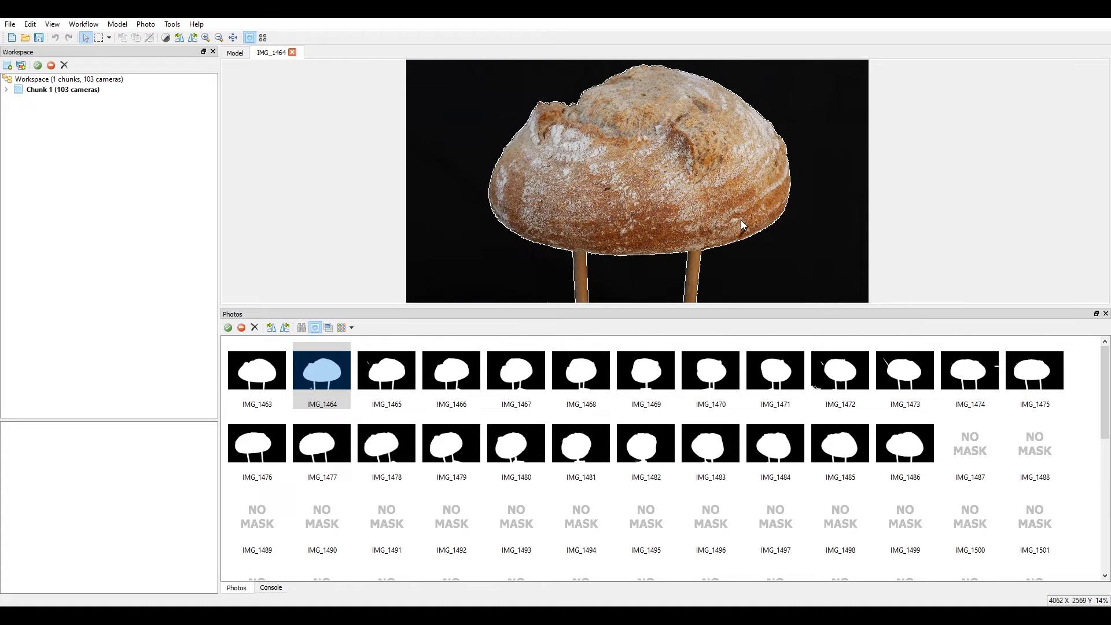
pyautogui.scroll(-2, 741, 219)
pyautogui.scroll(3, 699, 231)
pyautogui.moveTo(674, 235); pyautogui.dragTo(707, 220)
pyautogui.scroll(3, 640, 244)
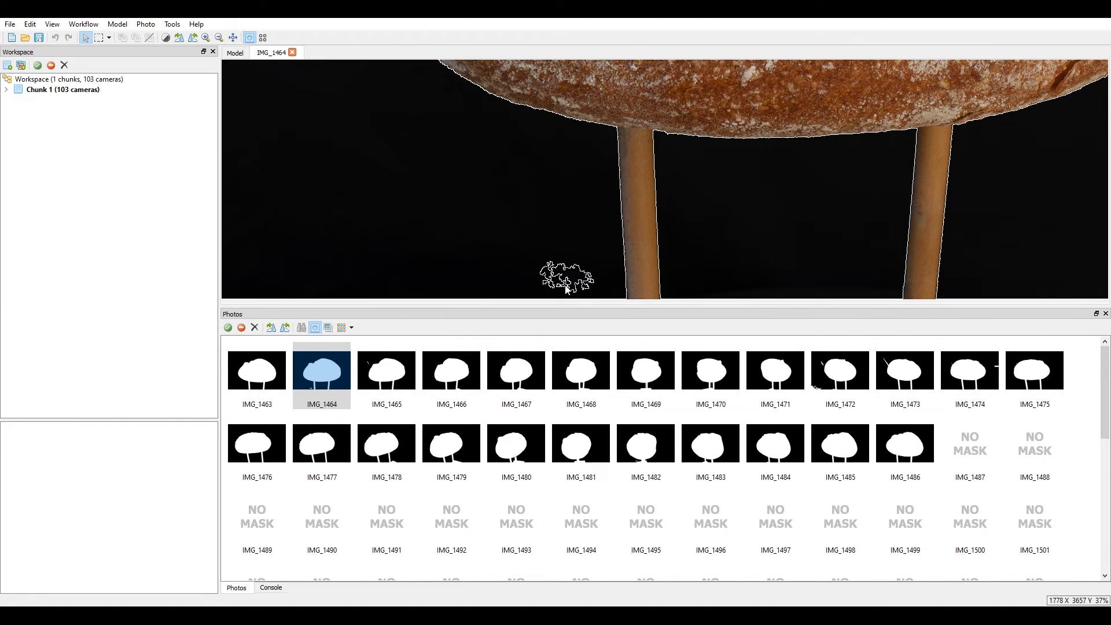
# Outline the stray patch beside the left stick in IMG_1464 with Intelligent Scissors and add the selection to the mask.
pyautogui.rightClick(534, 214)
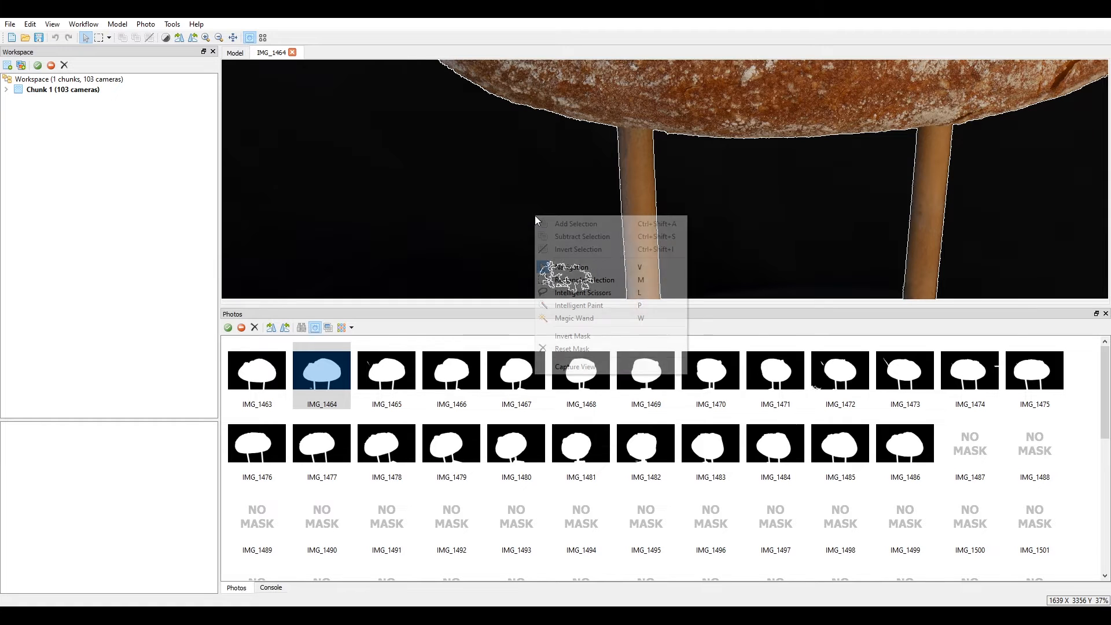
pyautogui.click(580, 293)
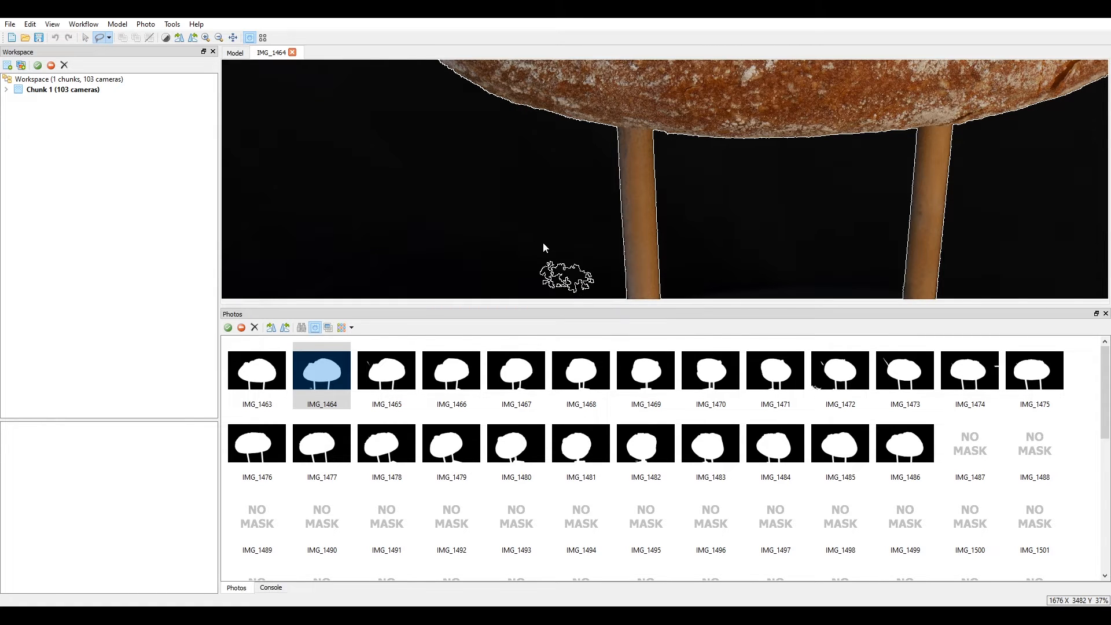
pyautogui.click(603, 245)
pyautogui.click(613, 295)
pyautogui.click(519, 295)
pyautogui.click(531, 224)
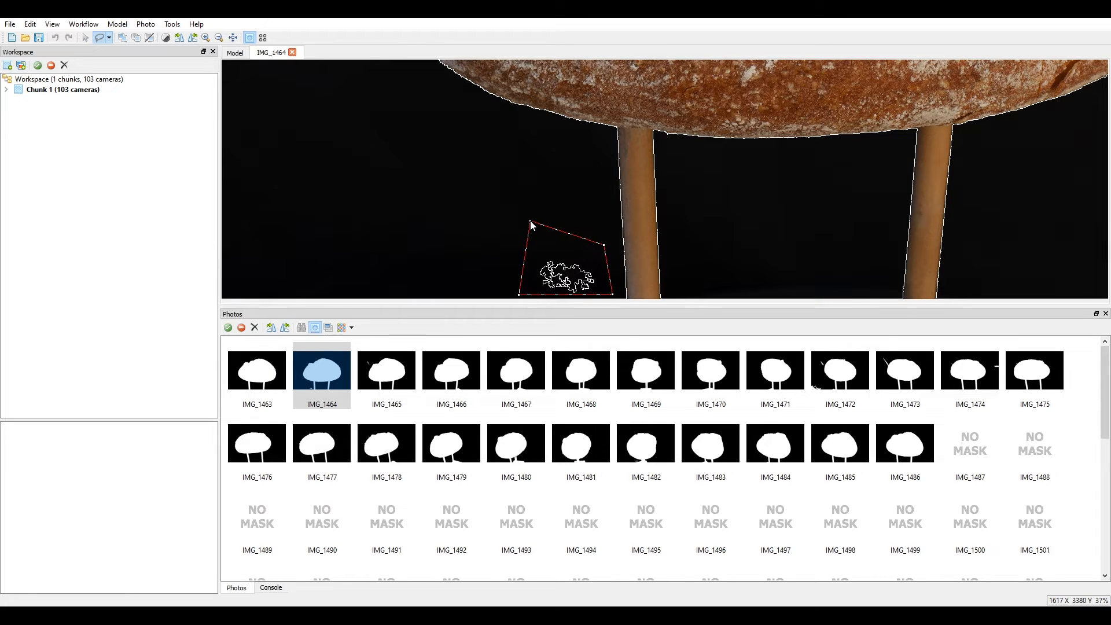
pyautogui.rightClick(564, 258)
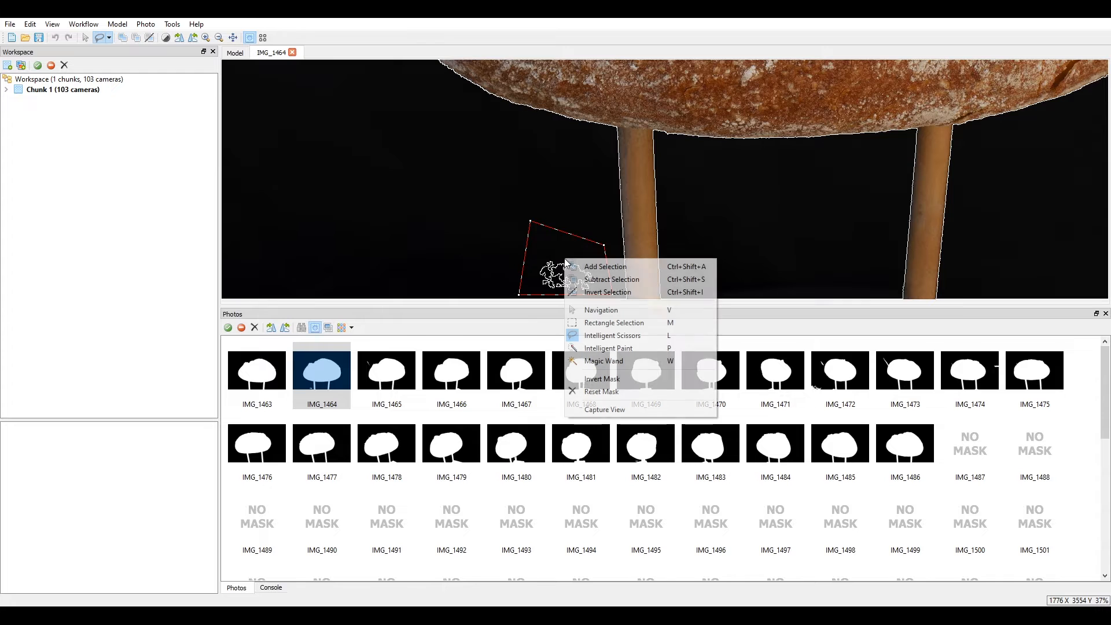
pyautogui.click(592, 267)
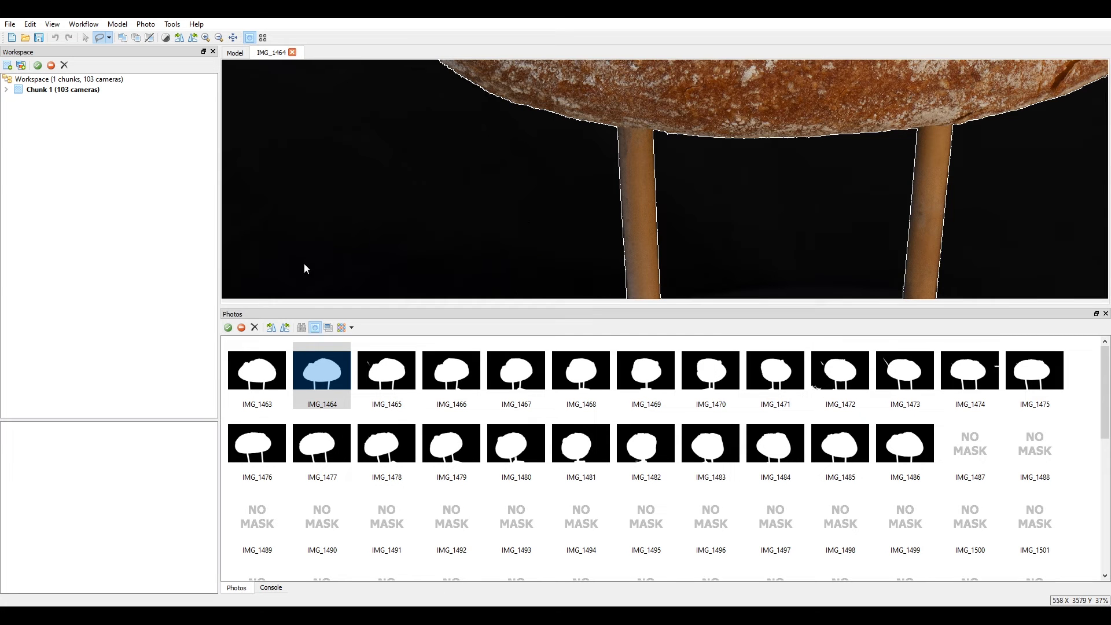
# Open IMG_1465, outline the stray sliver left of the bread with Intelligent Scissors, and add the selection to the mask.
pyautogui.scroll(-8, 743, 191)
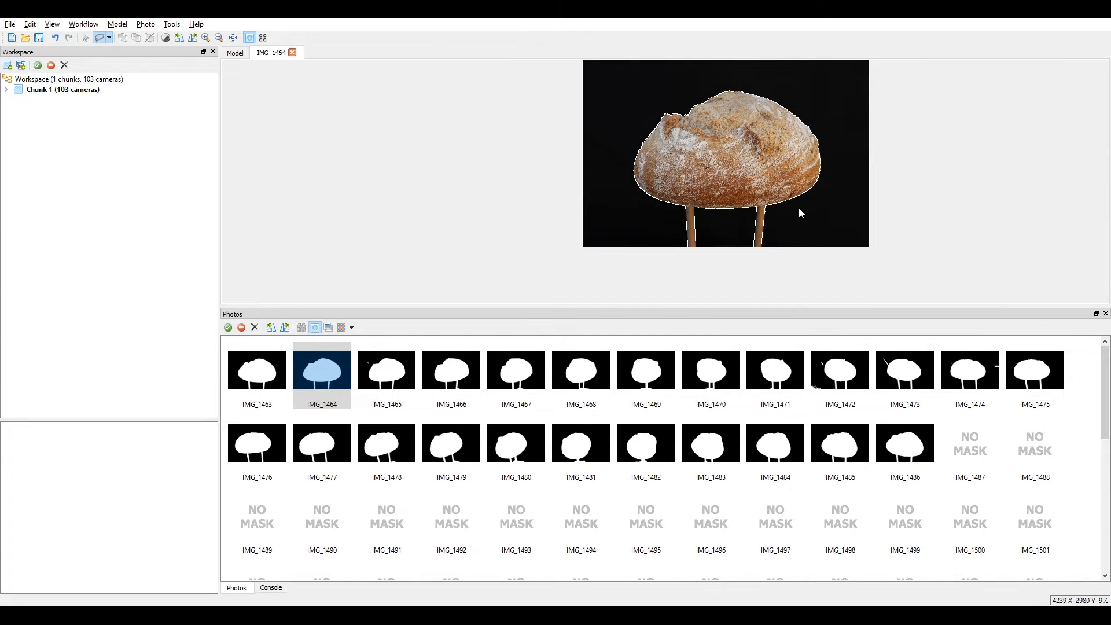
pyautogui.press('pagedown')
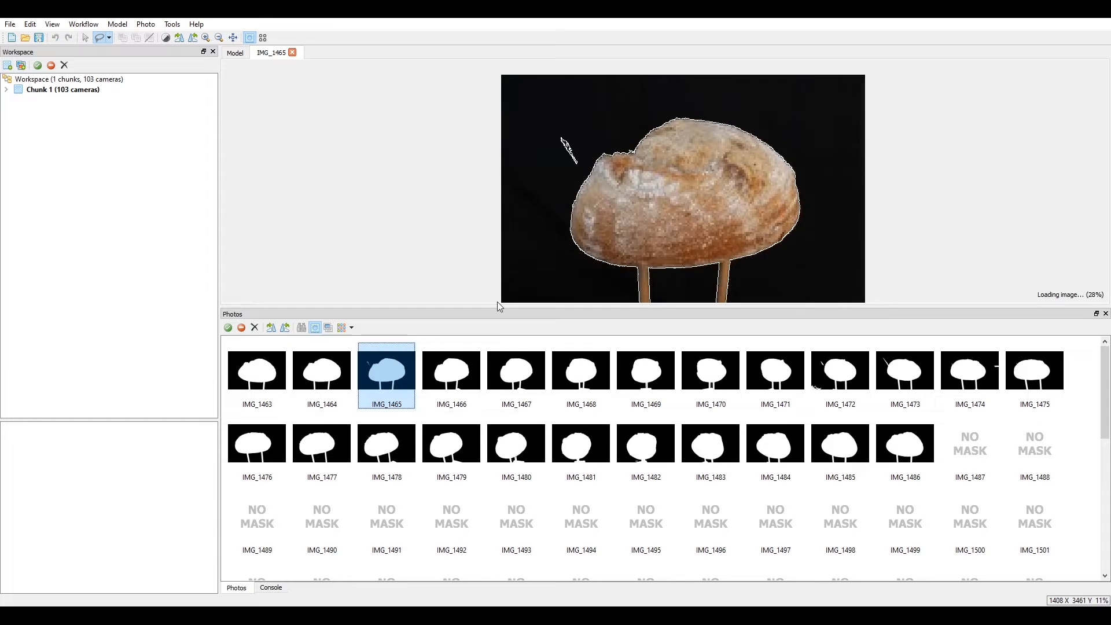
pyautogui.scroll(3, 552, 151)
pyautogui.click(540, 118)
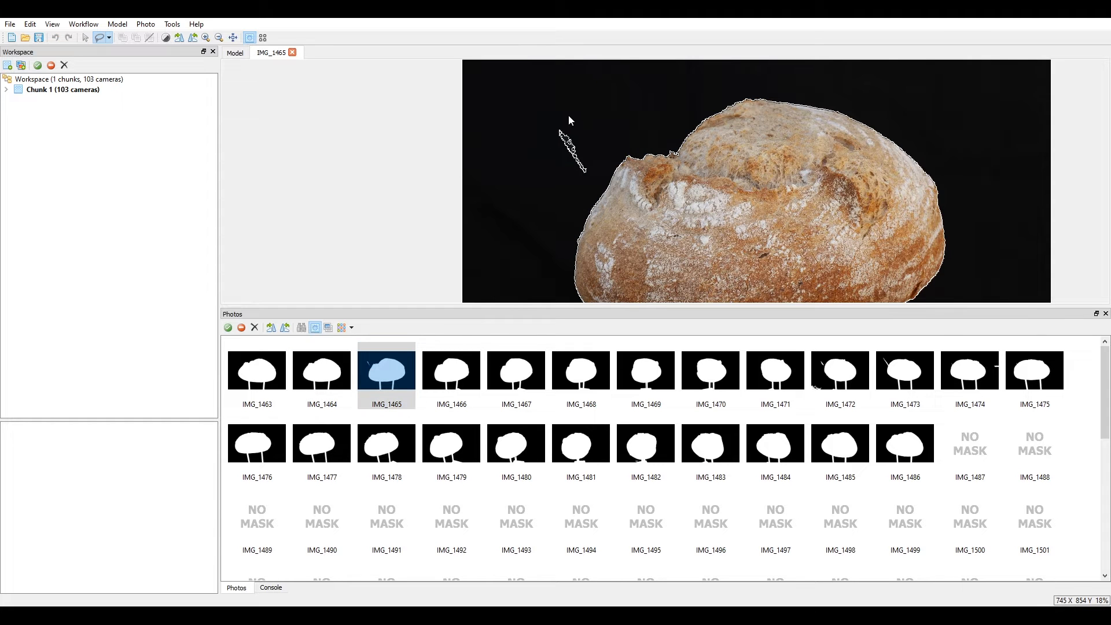
pyautogui.click(570, 116)
pyautogui.click(604, 170)
pyautogui.click(541, 120)
pyautogui.scroll(5, 560, 116)
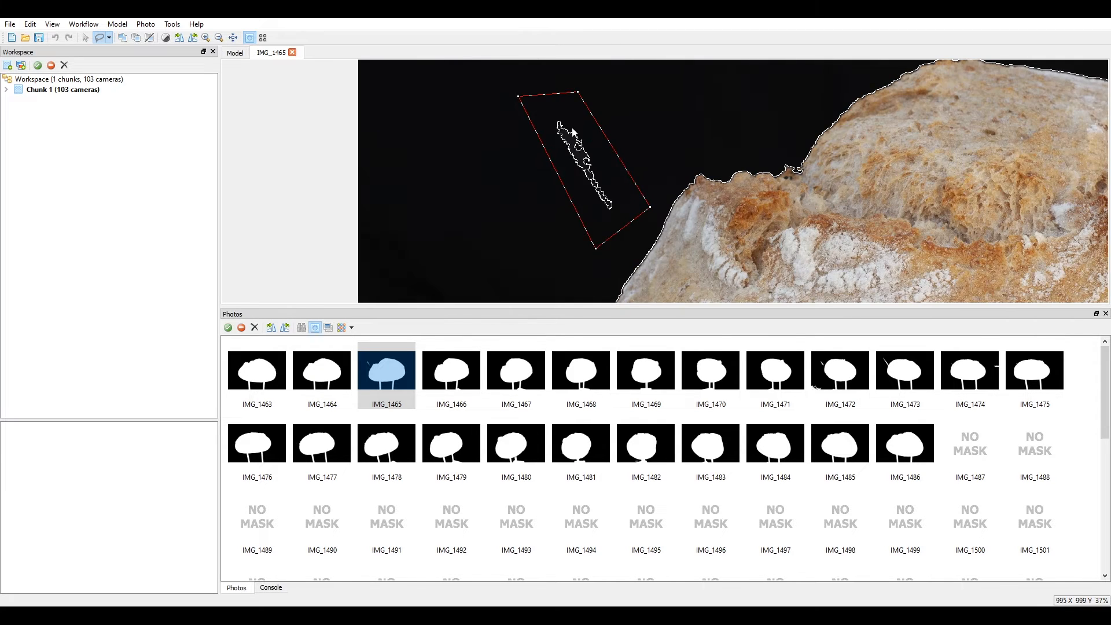
pyautogui.scroll(-3, 528, 184)
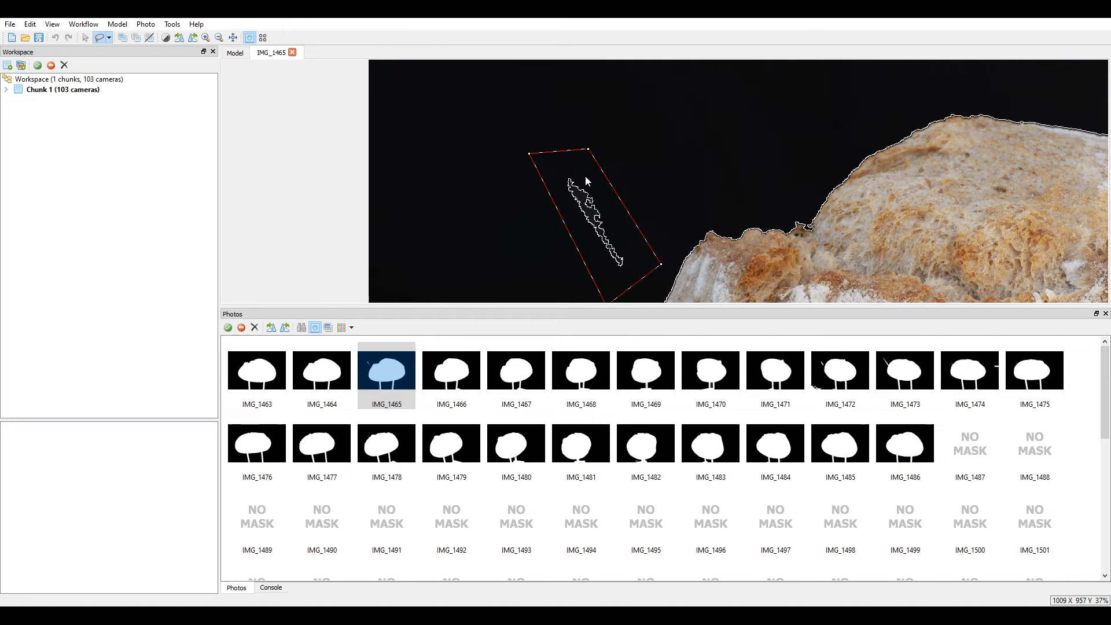
pyautogui.scroll(2, 527, 155)
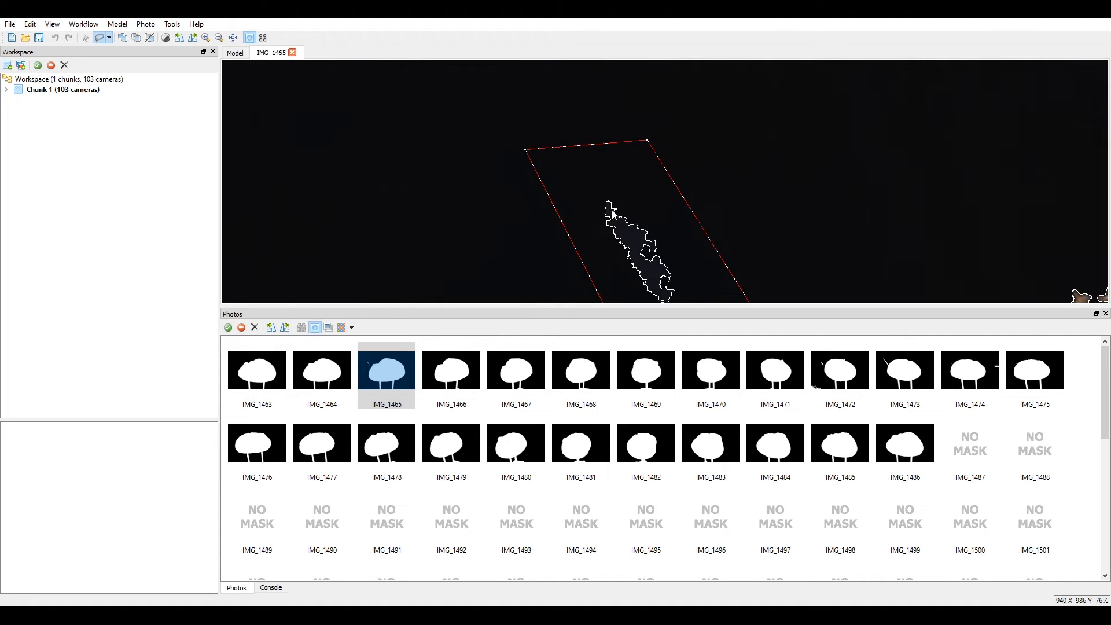
pyautogui.scroll(-2, 615, 215)
pyautogui.rightClick(625, 230)
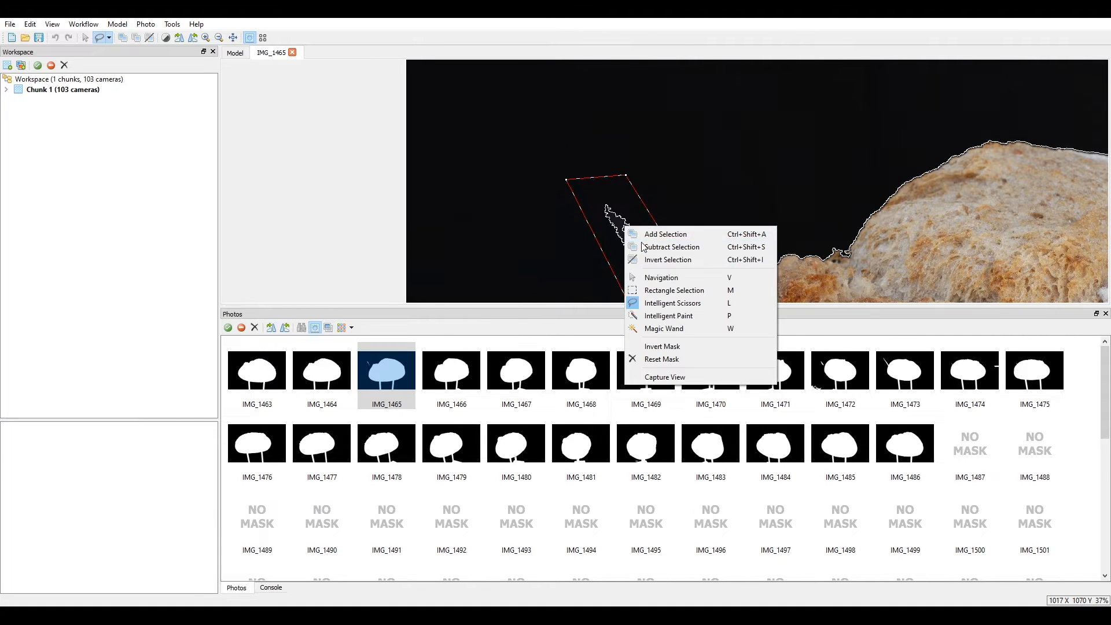
pyautogui.click(657, 237)
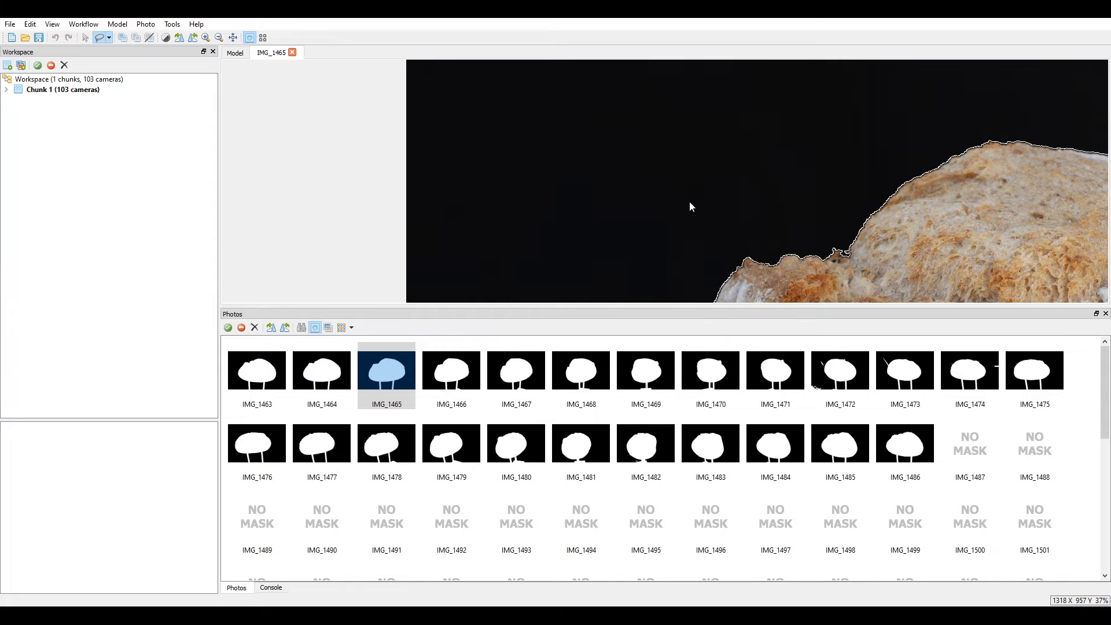
# Go through photos IMG_1466 to IMG_1471 one by one and check their mask outlines for stray areas.
pyautogui.scroll(-5, 689, 202)
pyautogui.scroll(1, 827, 198)
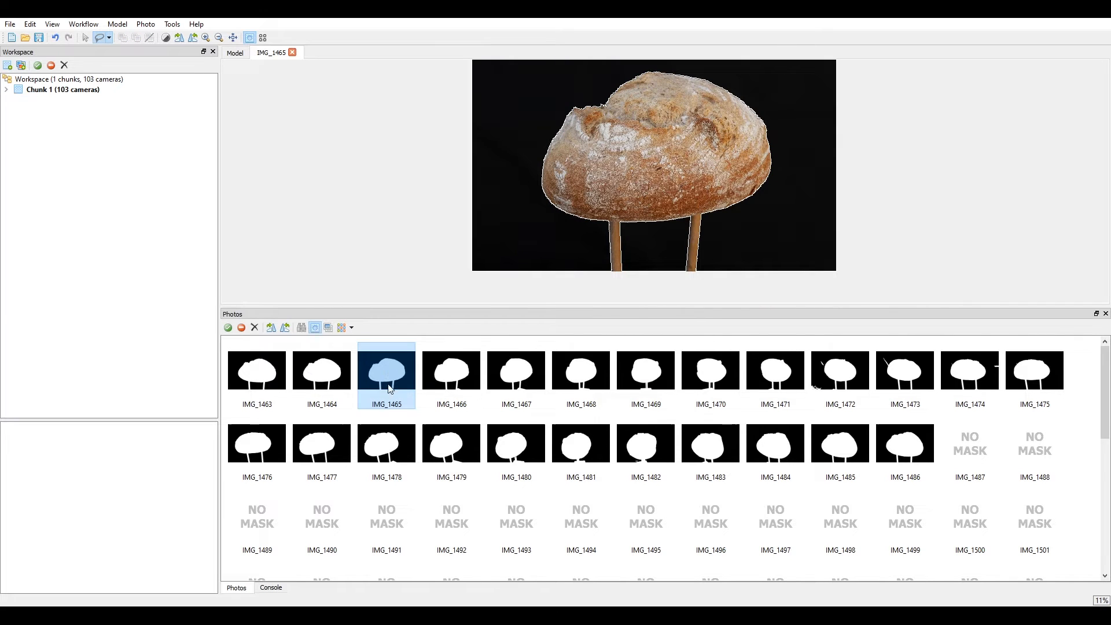
pyautogui.doubleClick(472, 368)
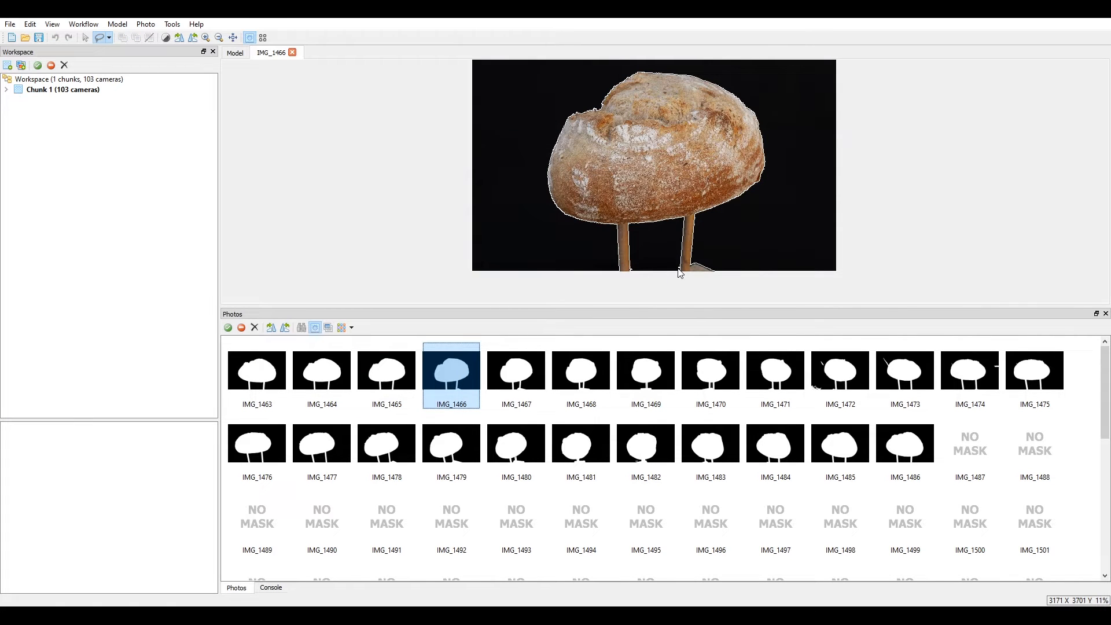
pyautogui.scroll(3, 700, 268)
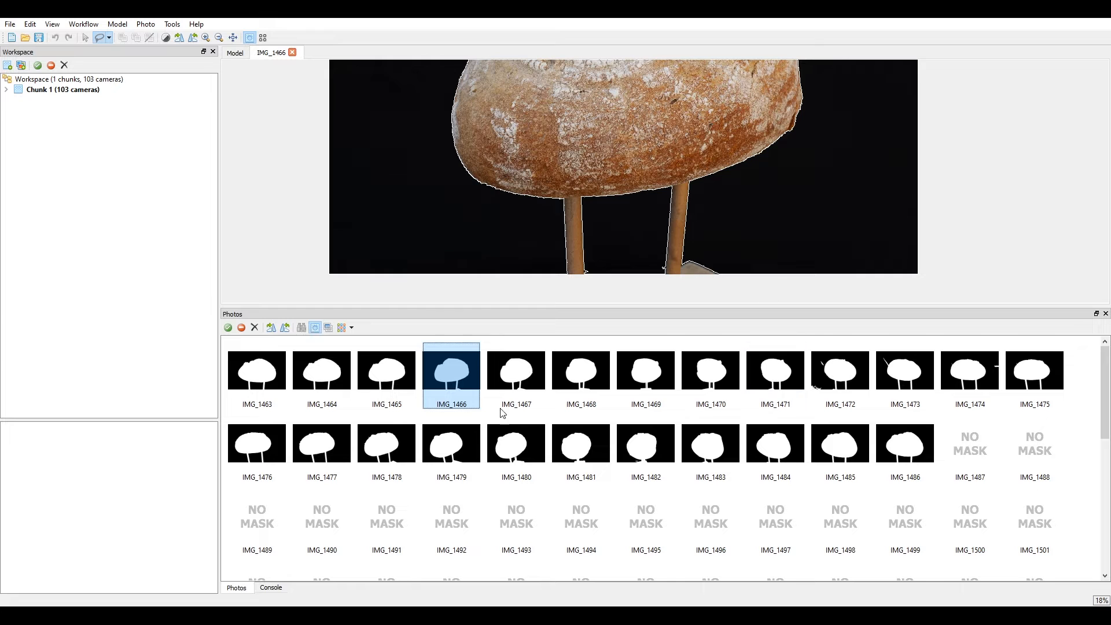
pyautogui.doubleClick(515, 375)
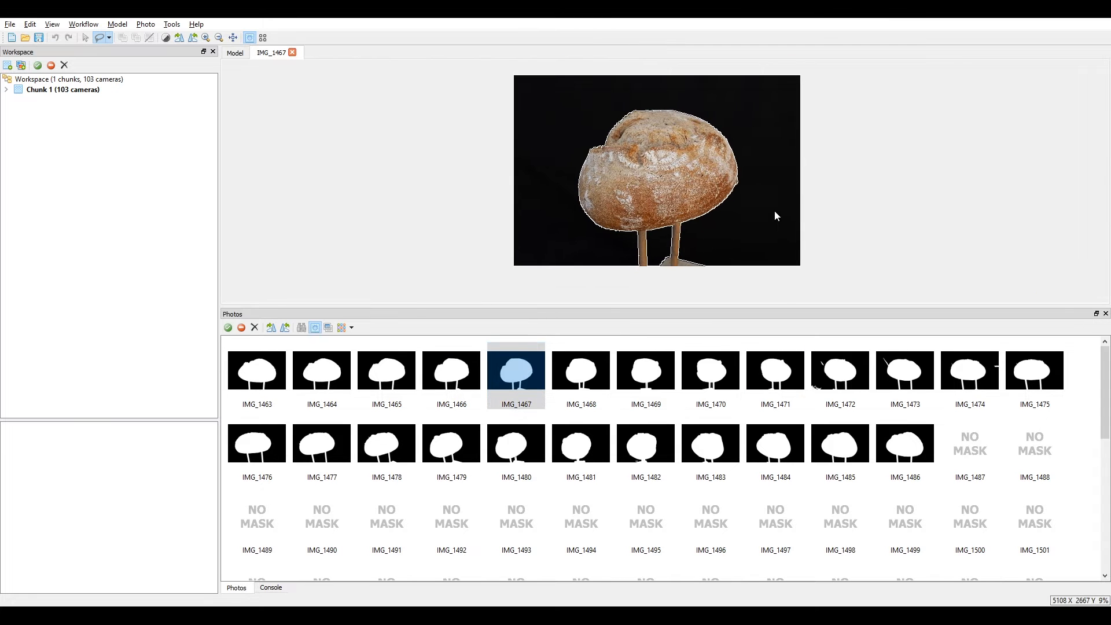
pyautogui.doubleClick(602, 376)
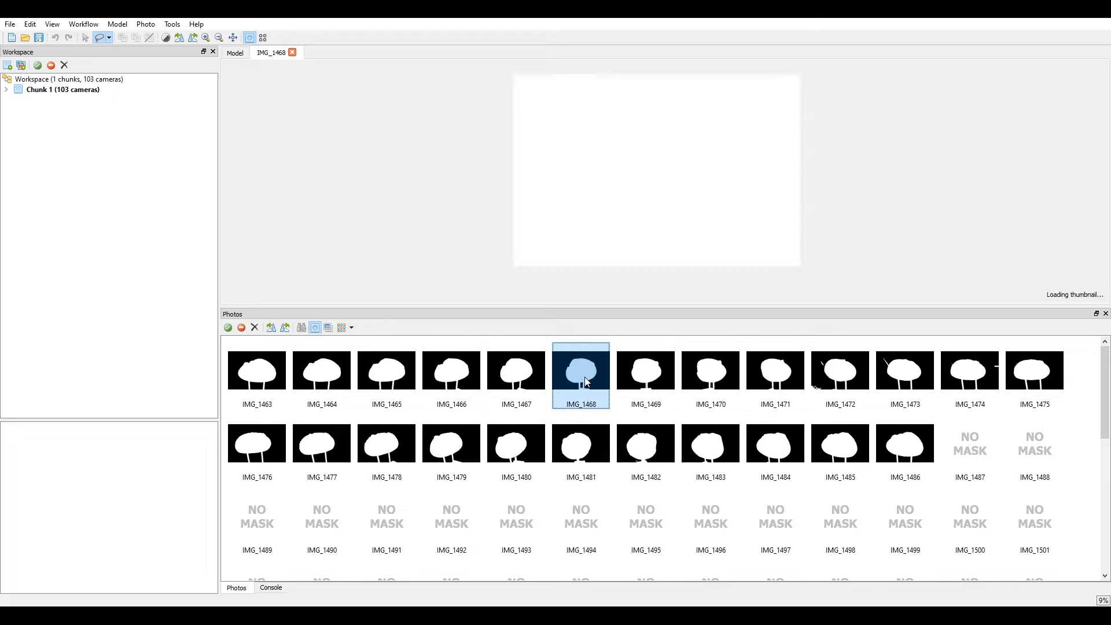
pyautogui.doubleClick(629, 375)
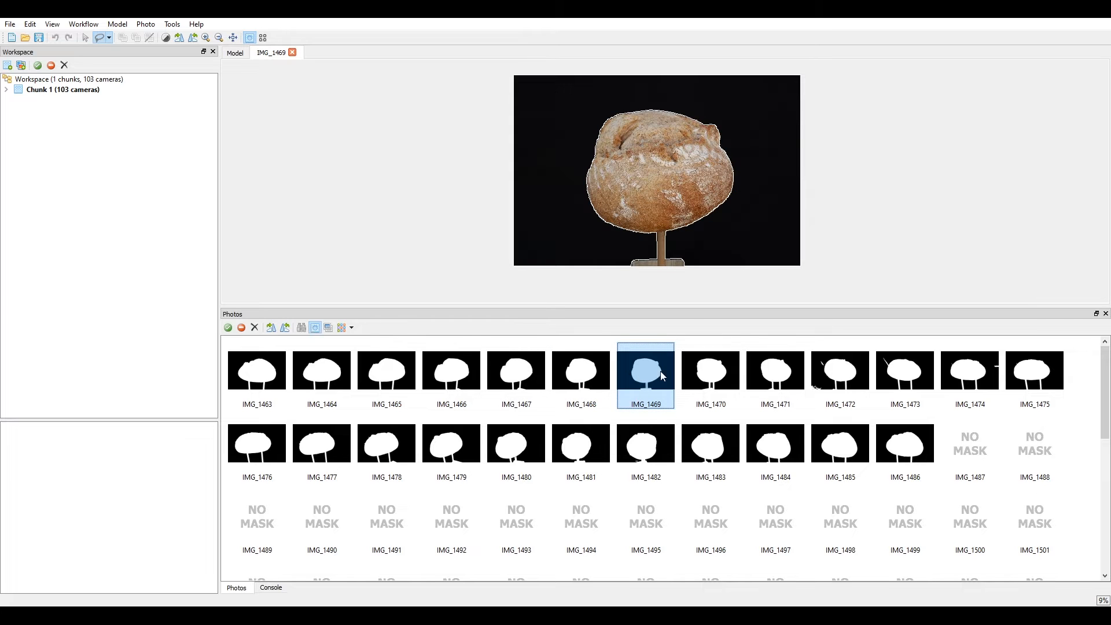
pyautogui.doubleClick(714, 375)
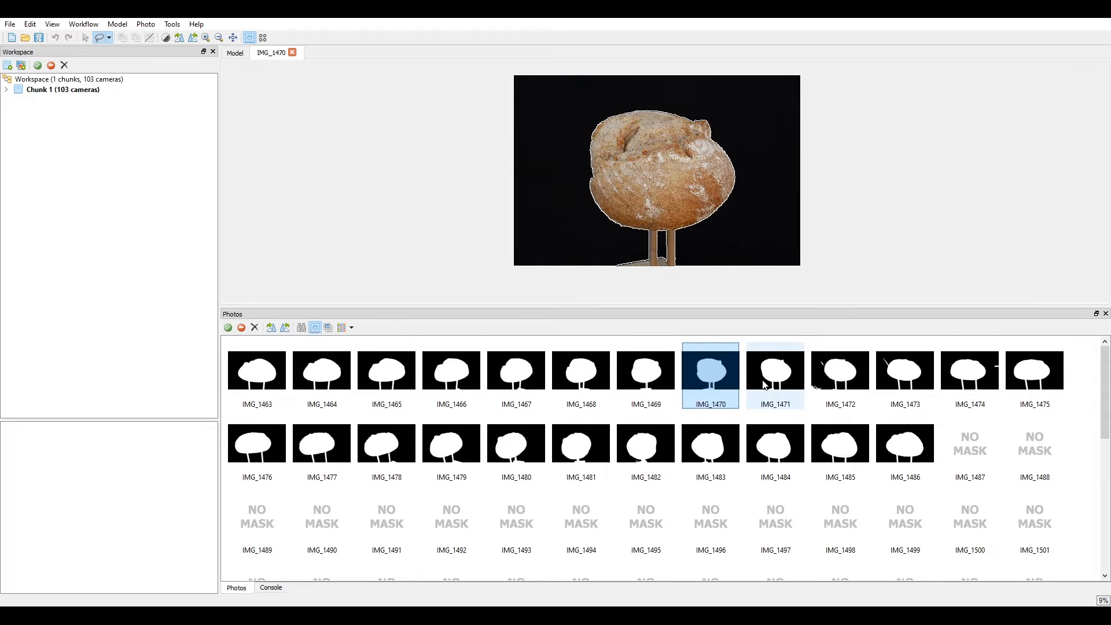
pyautogui.click(782, 383)
# Open IMG_1472, outline the small stray sliver left of the bread, and add the selection to the mask.
pyautogui.doubleClick(837, 380)
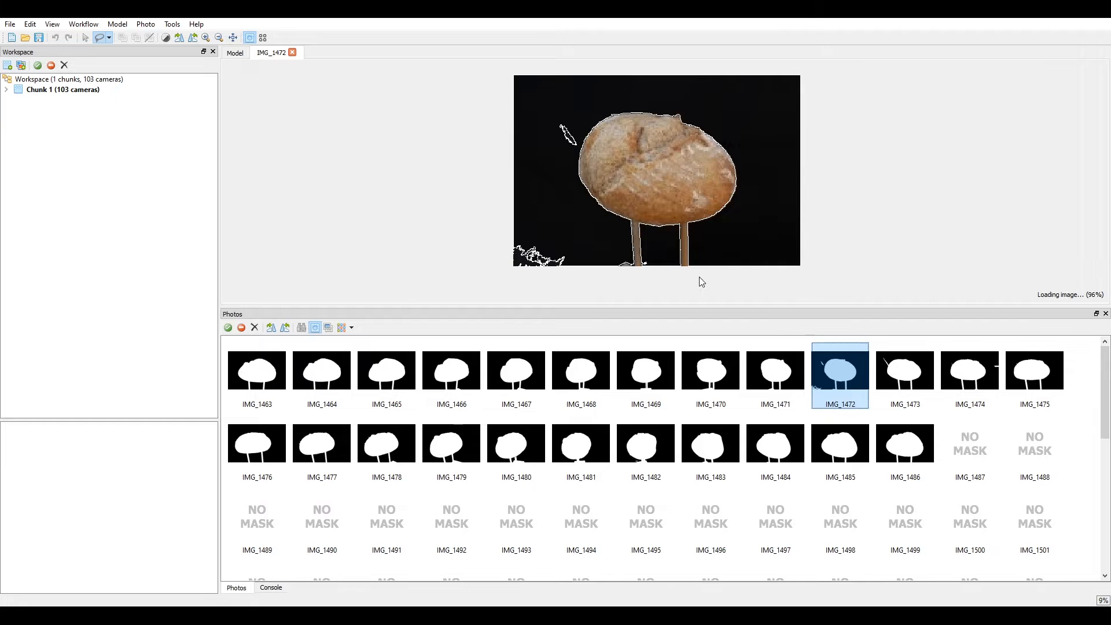
pyautogui.moveTo(573, 112); pyautogui.dragTo(625, 185, button='middle')
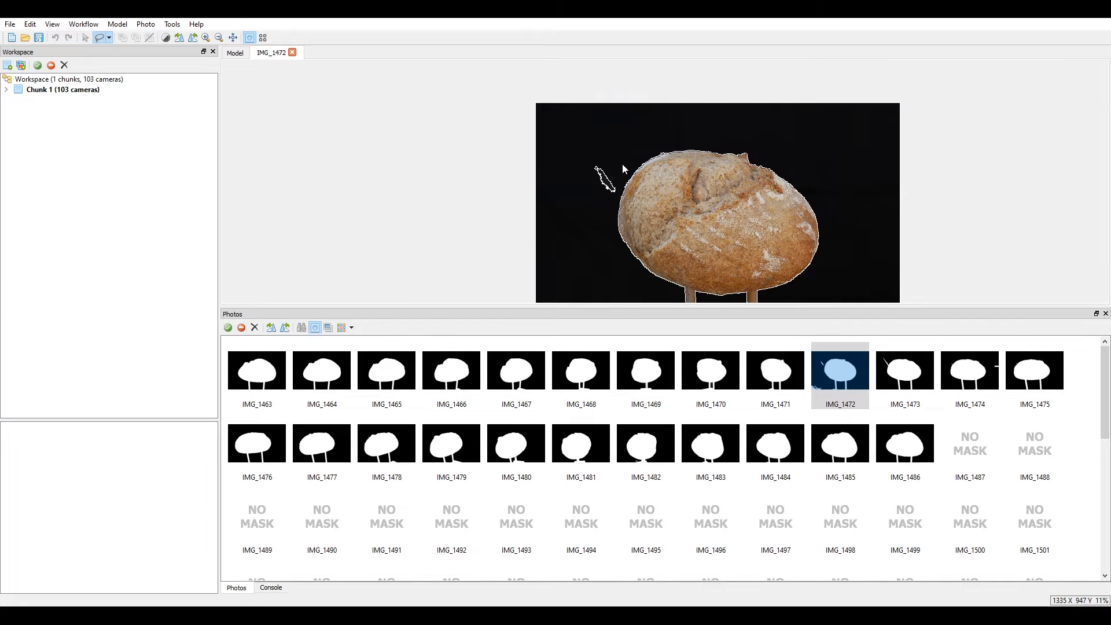
pyautogui.click(621, 167)
pyautogui.click(619, 191)
pyautogui.click(607, 206)
pyautogui.click(566, 176)
pyautogui.click(621, 167)
pyautogui.rightClick(608, 172)
pyautogui.click(626, 182)
# Outline the large stray patch in the lower-left corner of IMG_1472 and add the selection to the mask.
pyautogui.moveTo(752, 246); pyautogui.dragTo(763, 136, button='middle')
pyautogui.click(554, 168)
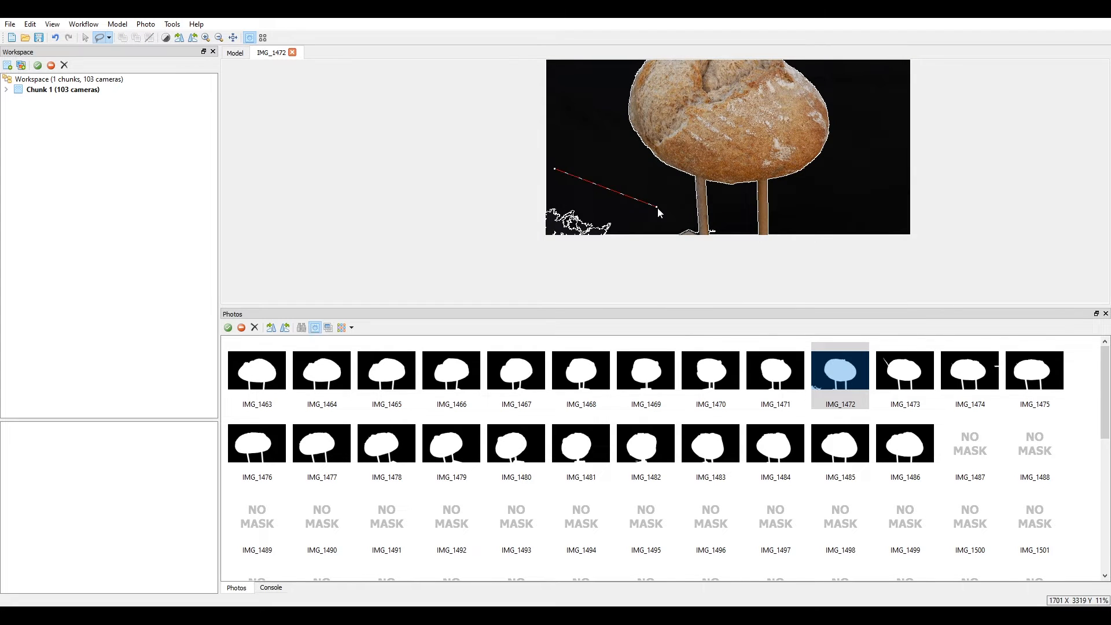
pyautogui.click(649, 245)
pyautogui.click(538, 270)
pyautogui.click(528, 175)
pyautogui.click(554, 170)
pyautogui.rightClick(566, 181)
pyautogui.click(606, 187)
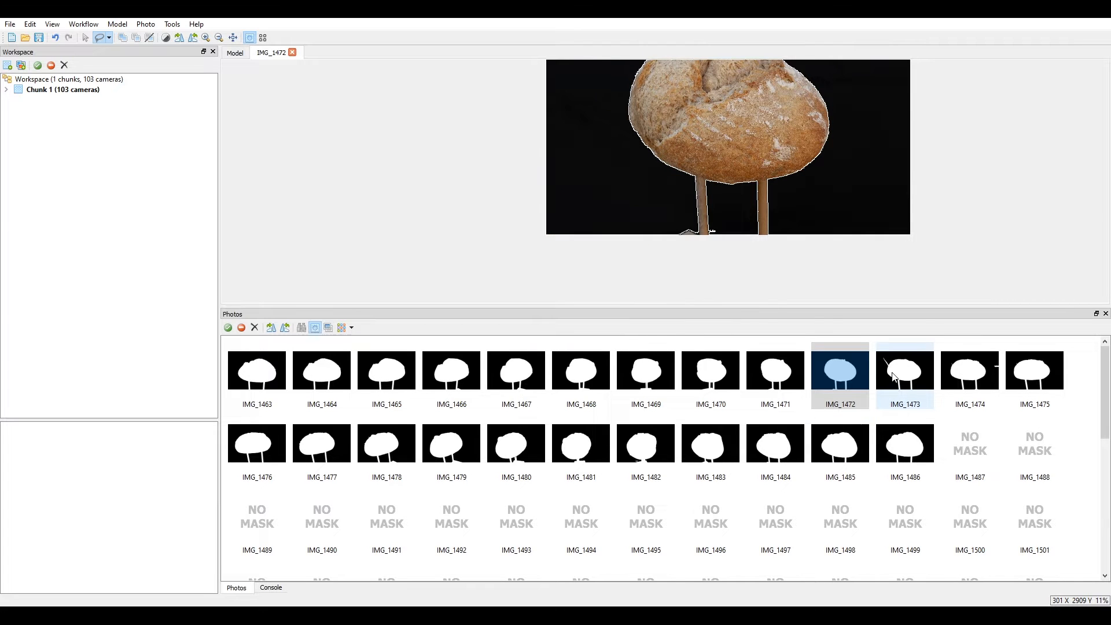
# Open IMG_1473, outline the long stray sliver at the bread's upper-left edge with Intelligent Scissors, and add the selection to the mask.
pyautogui.doubleClick(893, 376)
pyautogui.scroll(-2, 666, 141)
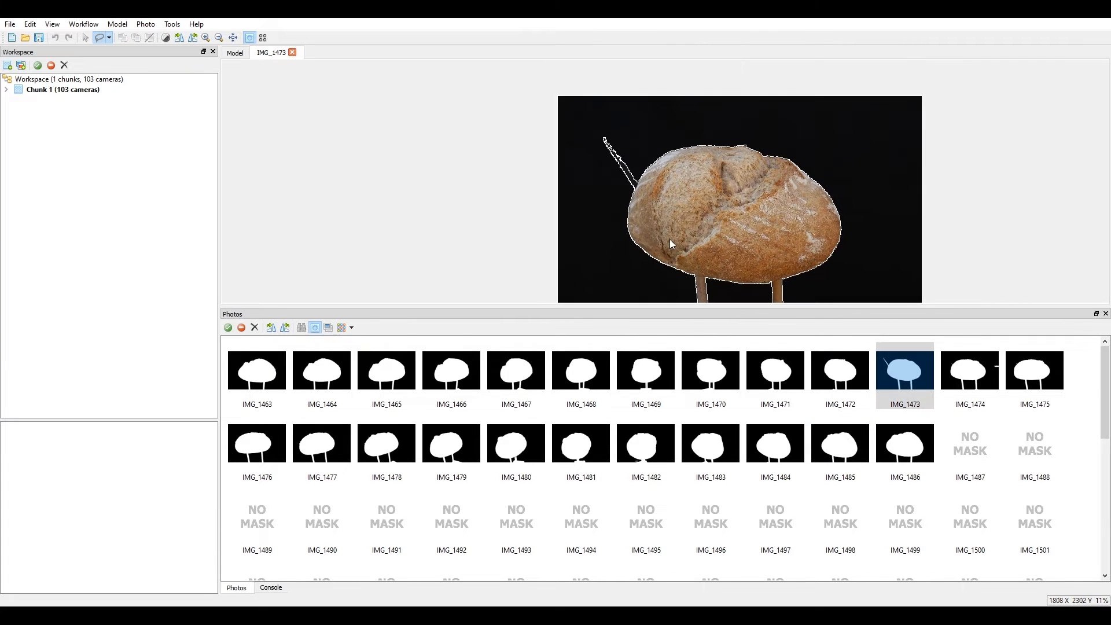
pyautogui.scroll(3, 638, 148)
pyautogui.scroll(-4, 666, 140)
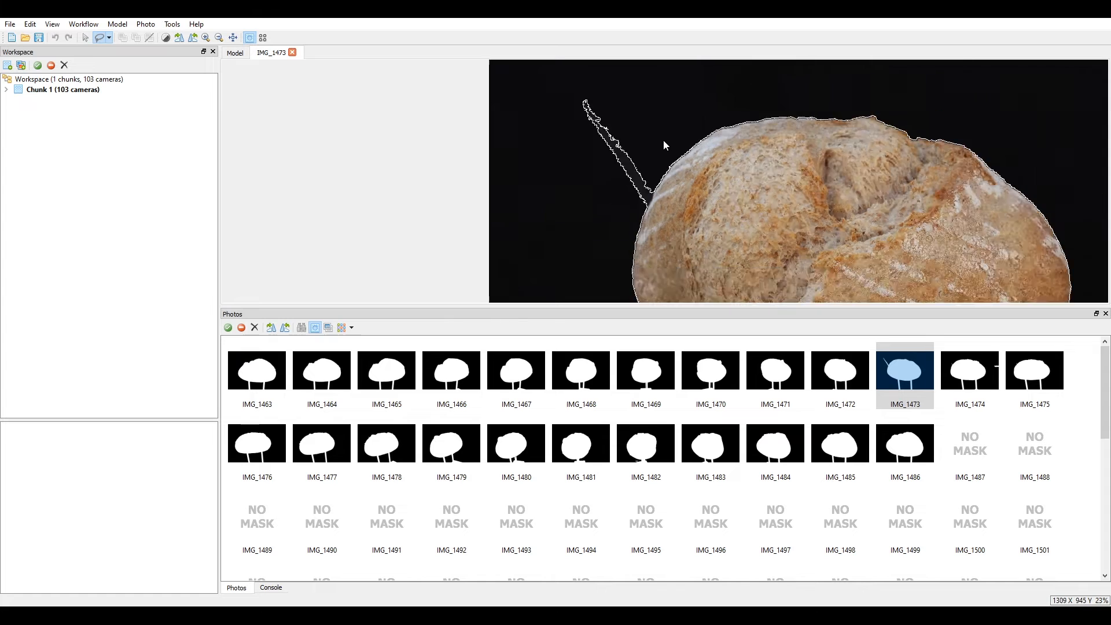
pyautogui.scroll(1, 637, 167)
pyautogui.scroll(1, 637, 168)
pyautogui.scroll(1, 600, 160)
pyautogui.scroll(-2, 601, 159)
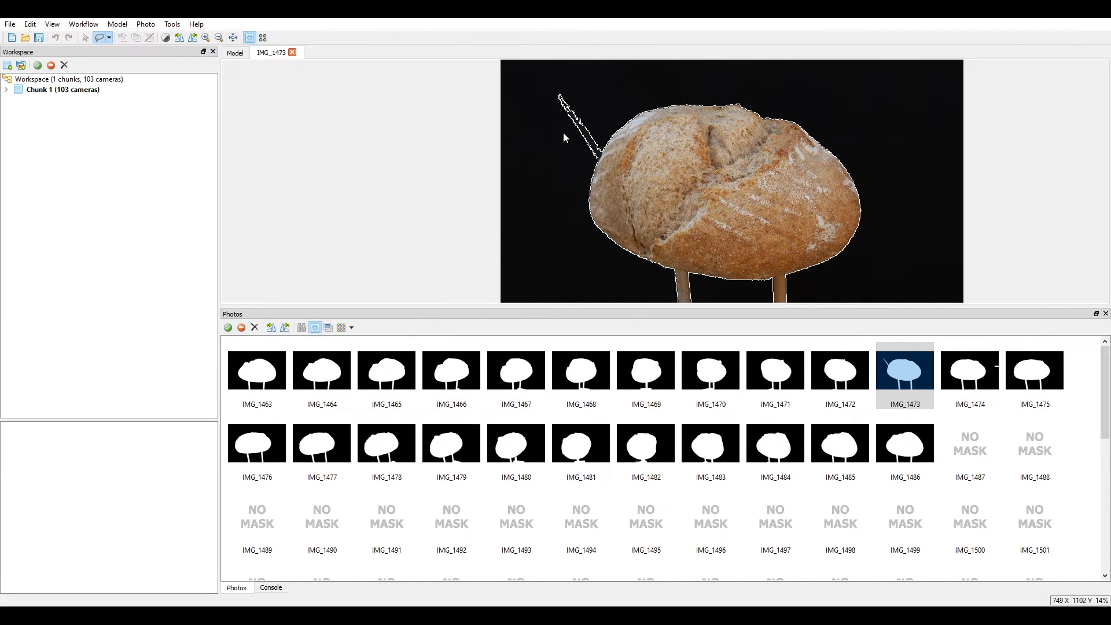
pyautogui.scroll(2, 564, 137)
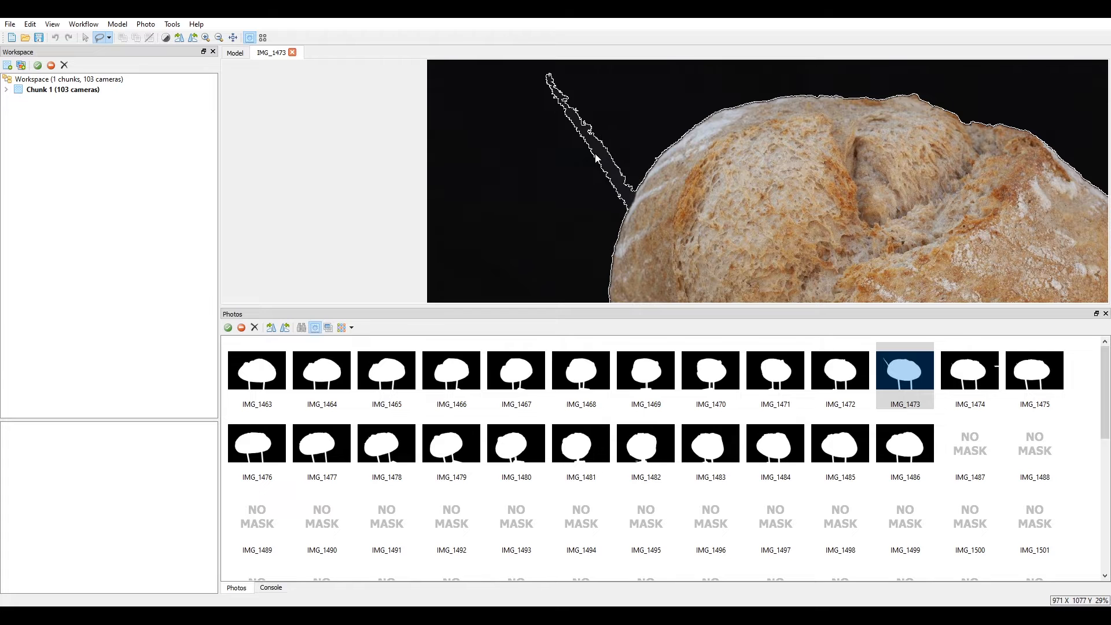
pyautogui.scroll(2, 629, 147)
pyautogui.scroll(-1, 613, 150)
pyautogui.scroll(1, 643, 239)
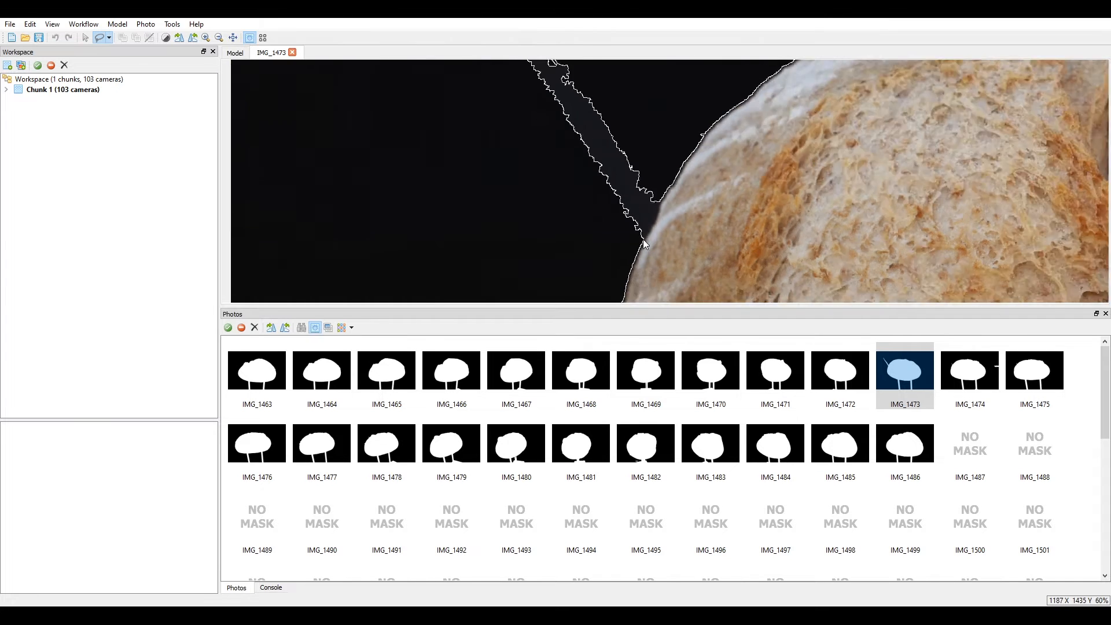
pyautogui.scroll(1, 643, 240)
pyautogui.click(643, 231)
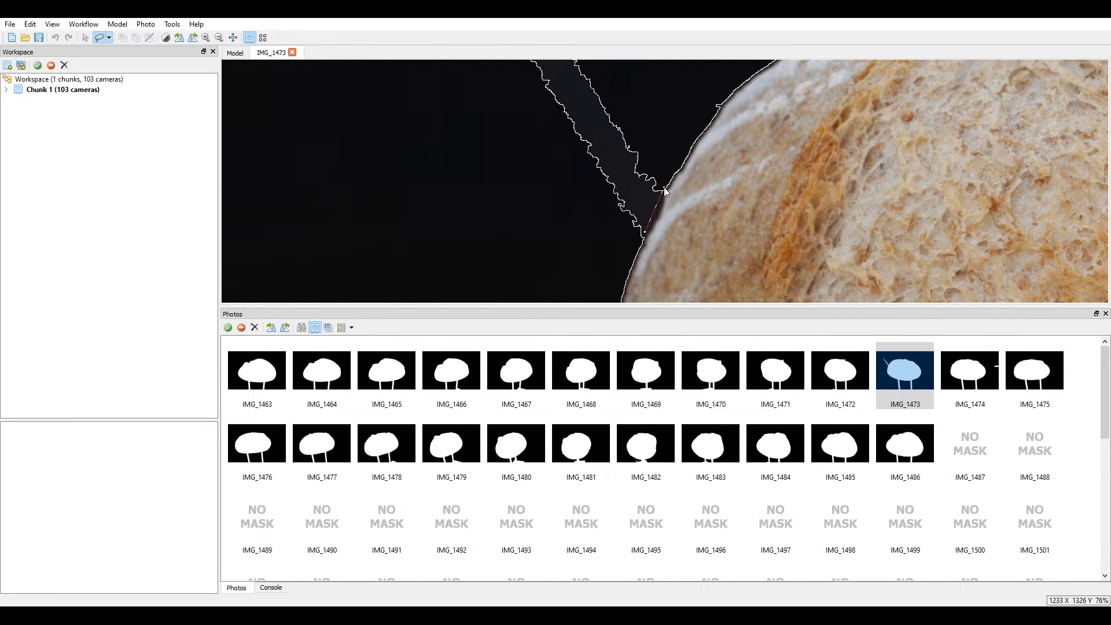
pyautogui.scroll(-4, 658, 151)
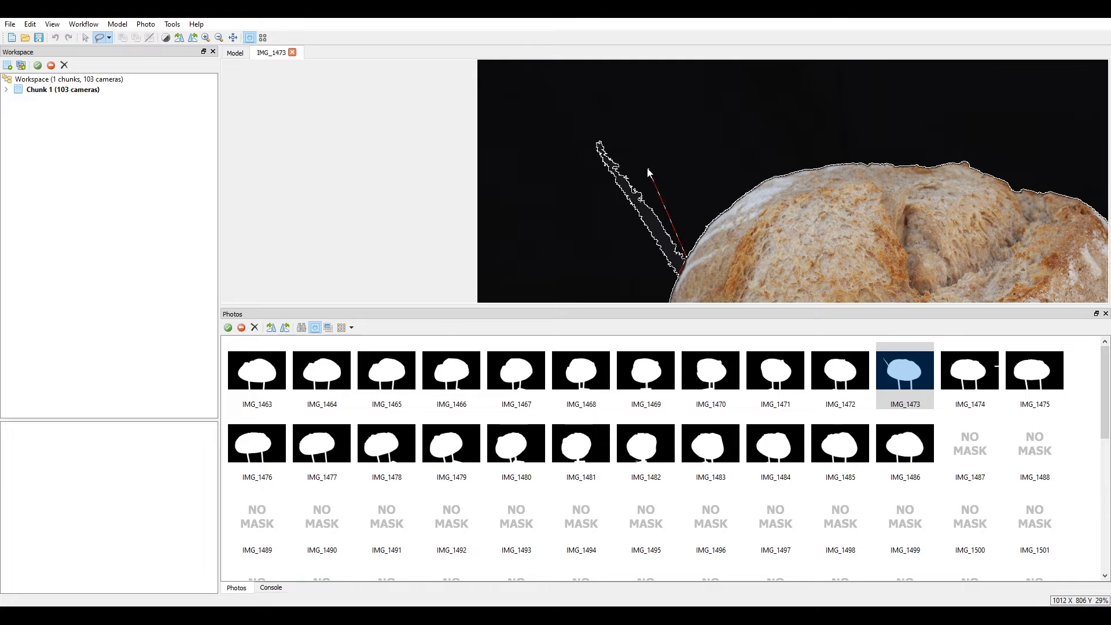
pyautogui.moveTo(656, 223); pyautogui.dragTo(602, 136, button='middle')
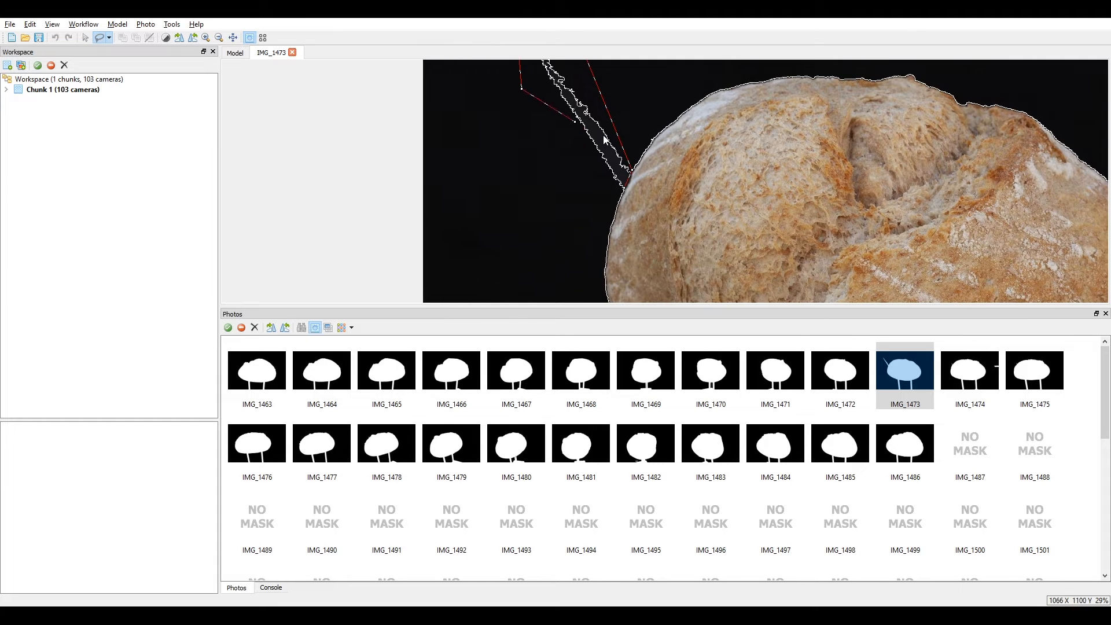
pyautogui.scroll(2, 614, 198)
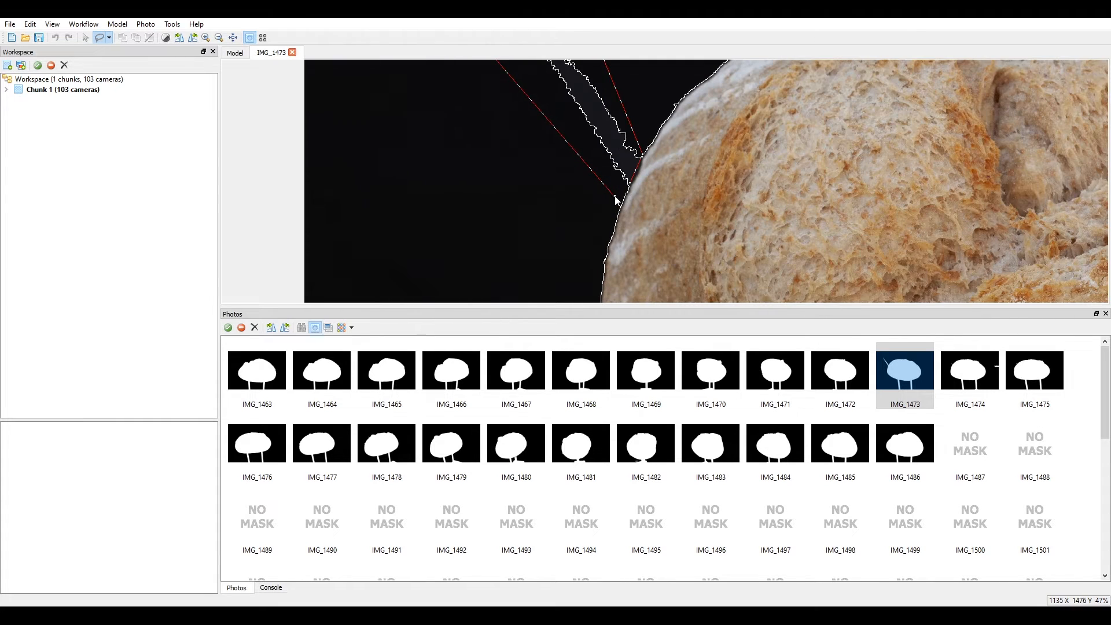
pyautogui.doubleClick(630, 183)
pyautogui.rightClick(620, 180)
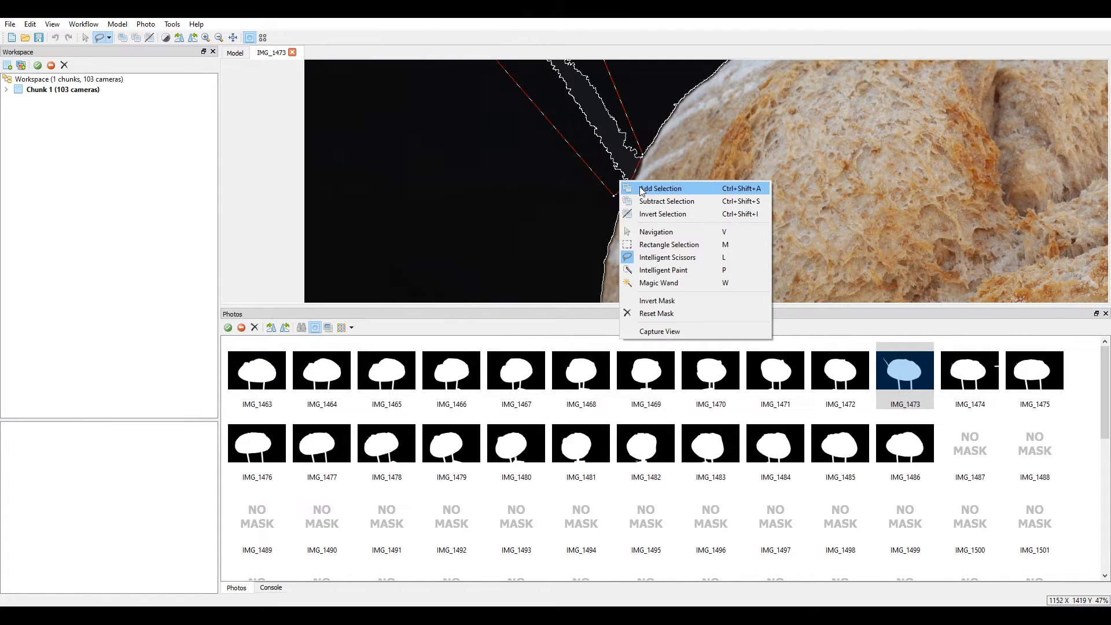
pyautogui.click(640, 186)
pyautogui.scroll(-5, 694, 197)
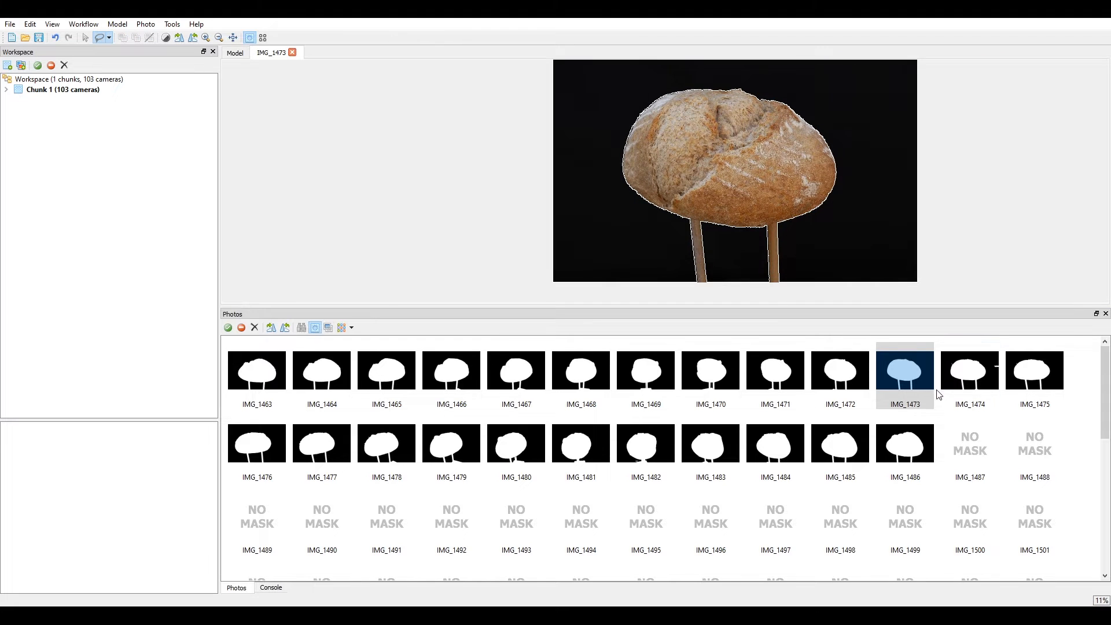
# Open IMG_1474, outline the stray patch at the photo's right edge, and add the selection to the mask.
pyautogui.doubleClick(971, 374)
pyautogui.moveTo(860, 213); pyautogui.dragTo(786, 236, button='right')
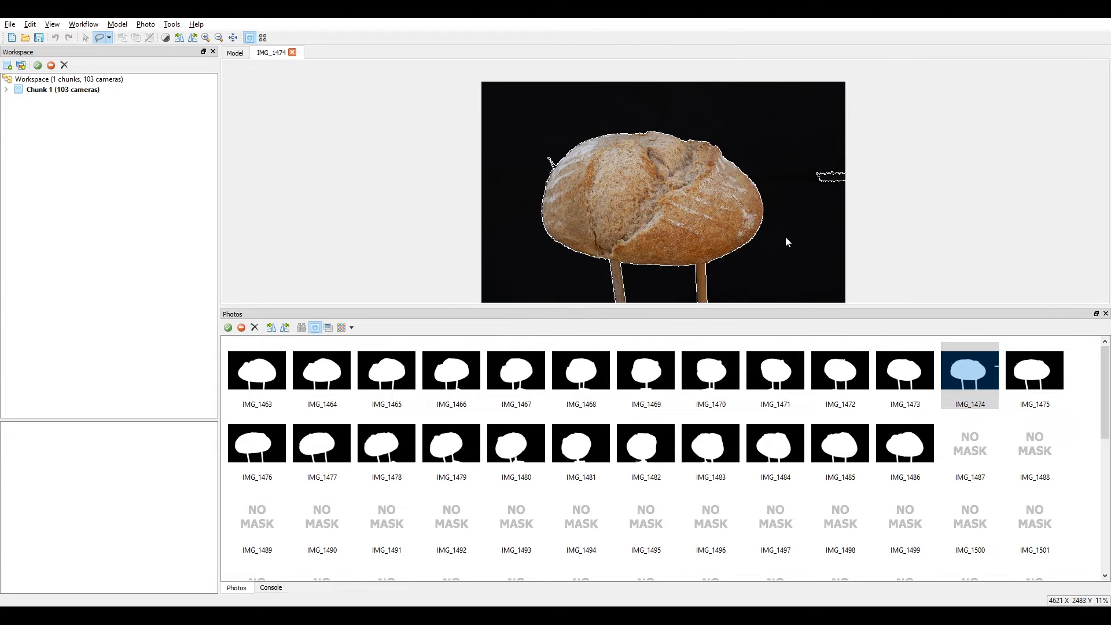
pyautogui.click(801, 148)
pyautogui.click(805, 205)
pyautogui.click(802, 148)
pyautogui.rightClick(821, 172)
pyautogui.click(845, 179)
# Outline the small stray sliver at the bread's upper-left edge in IMG_1474 and add the selection to the mask.
pyautogui.scroll(10, 720, 220)
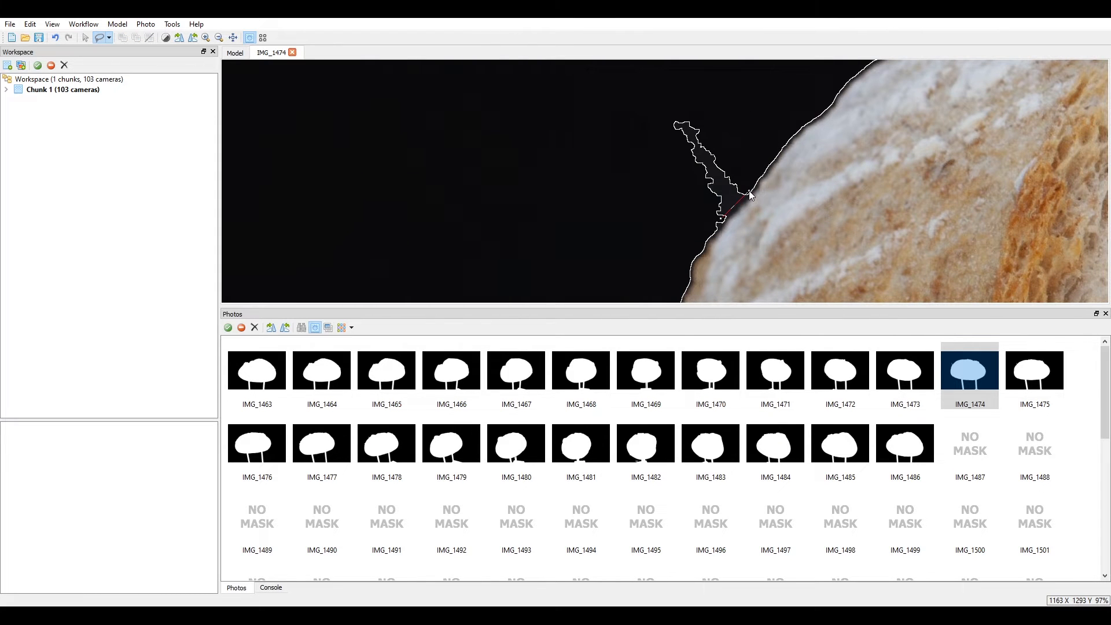
pyautogui.click(637, 124)
pyautogui.scroll(8, 724, 218)
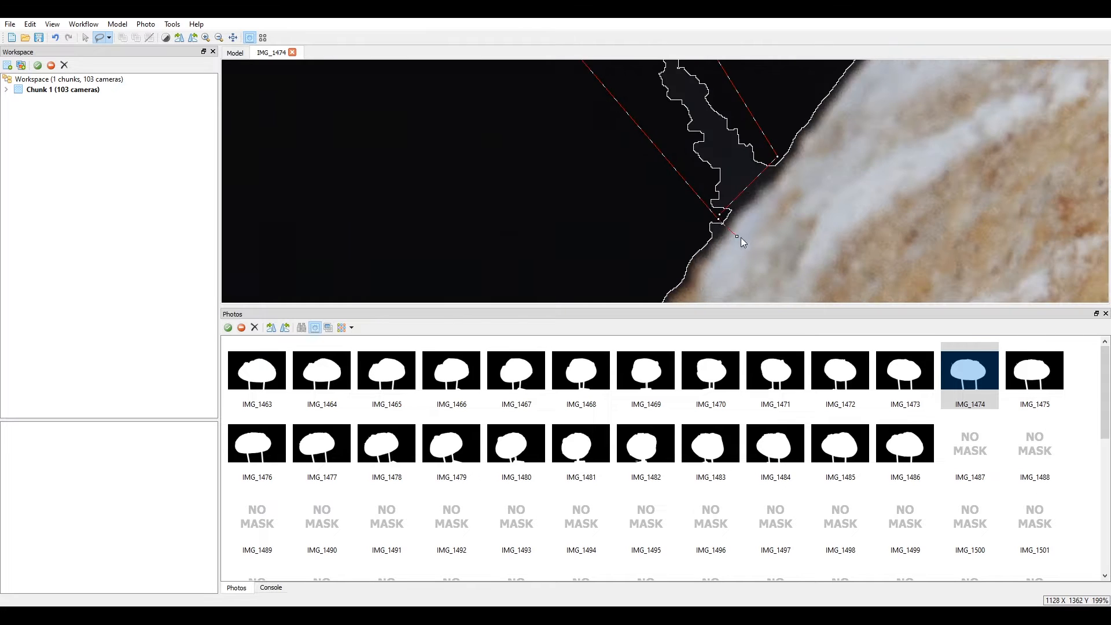
pyautogui.click(724, 219)
pyautogui.rightClick(741, 152)
pyautogui.click(755, 156)
pyautogui.scroll(-14, 746, 196)
pyautogui.scroll(-8, 746, 199)
pyautogui.moveTo(958, 240); pyautogui.dragTo(868, 174, button='middle')
pyautogui.scroll(3, 859, 186)
pyautogui.moveTo(650, 148); pyautogui.dragTo(709, 199, button='middle')
pyautogui.scroll(2, 710, 199)
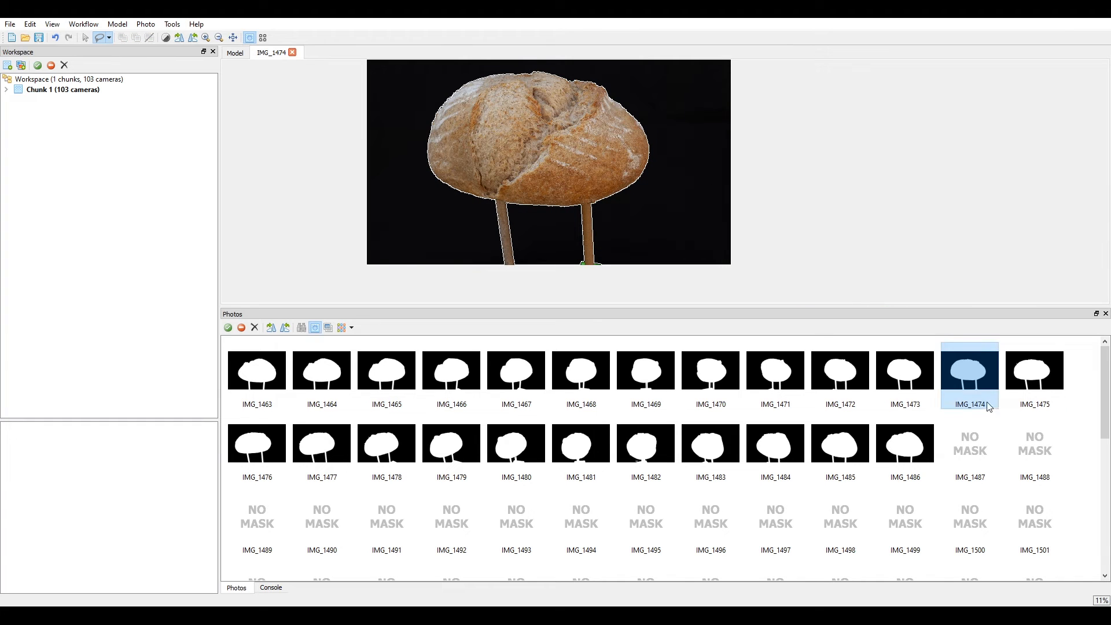
# Go through photos IMG_1475 to IMG_1477 and check their mask outlines for stray areas.
pyautogui.click(1034, 374)
pyautogui.click(246, 443)
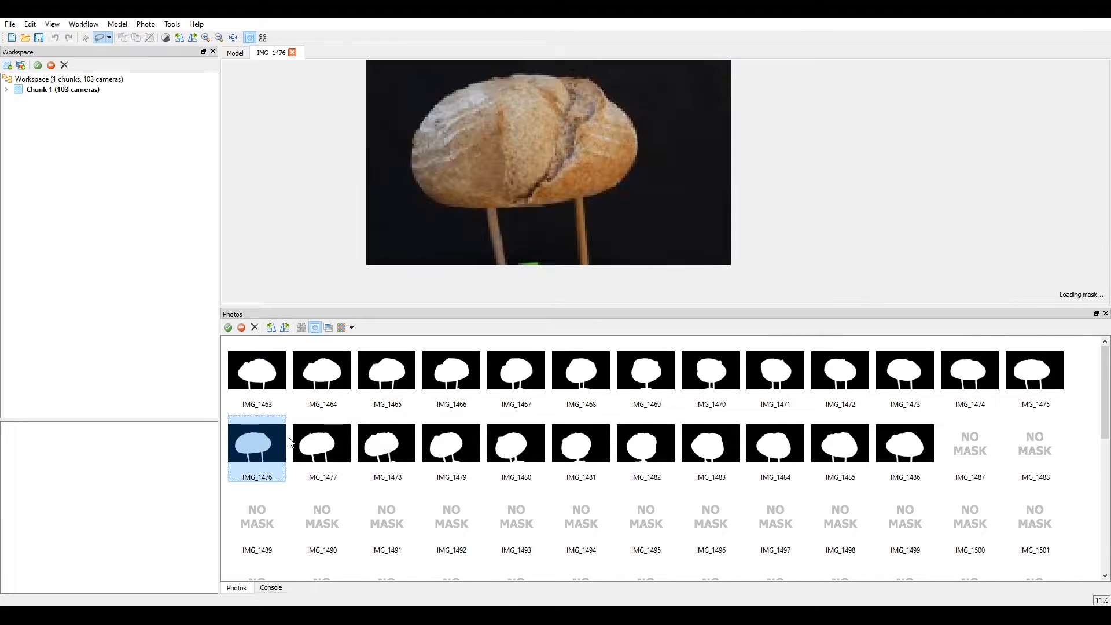
pyautogui.click(319, 447)
# Open IMG_1478, outline the tiny stray sliver at the bread's upper-left edge, and add the selection to the mask.
pyautogui.click(385, 451)
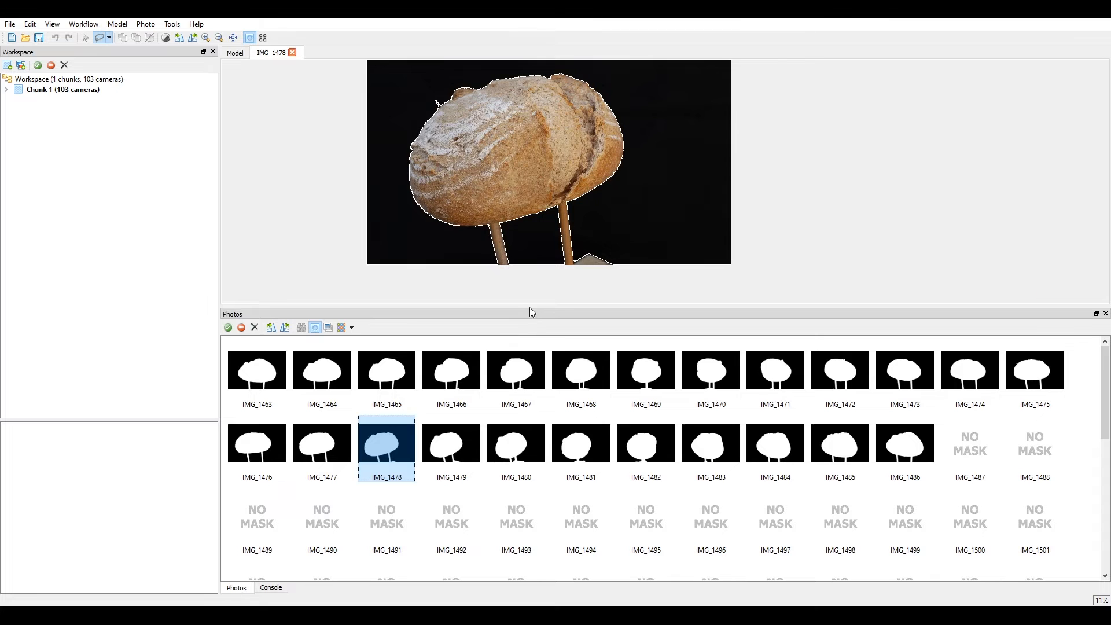
pyautogui.scroll(5, 527, 174)
pyautogui.scroll(4, 558, 188)
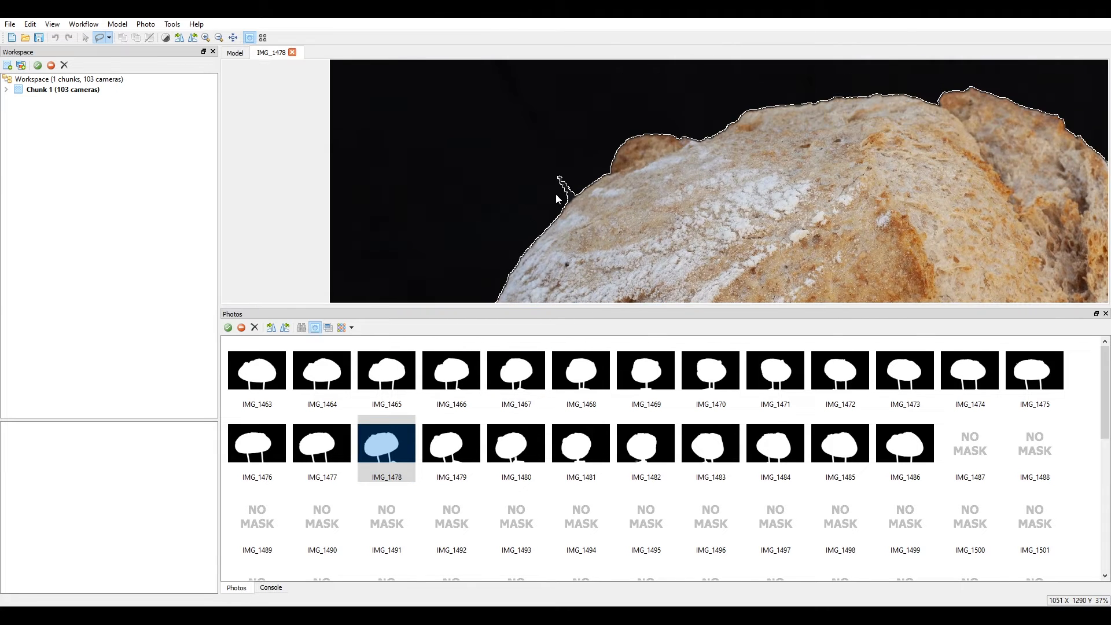
pyautogui.click(581, 212)
pyautogui.click(565, 138)
pyautogui.click(602, 168)
pyautogui.click(603, 194)
pyautogui.rightClick(590, 173)
pyautogui.click(614, 180)
pyautogui.scroll(-5, 623, 188)
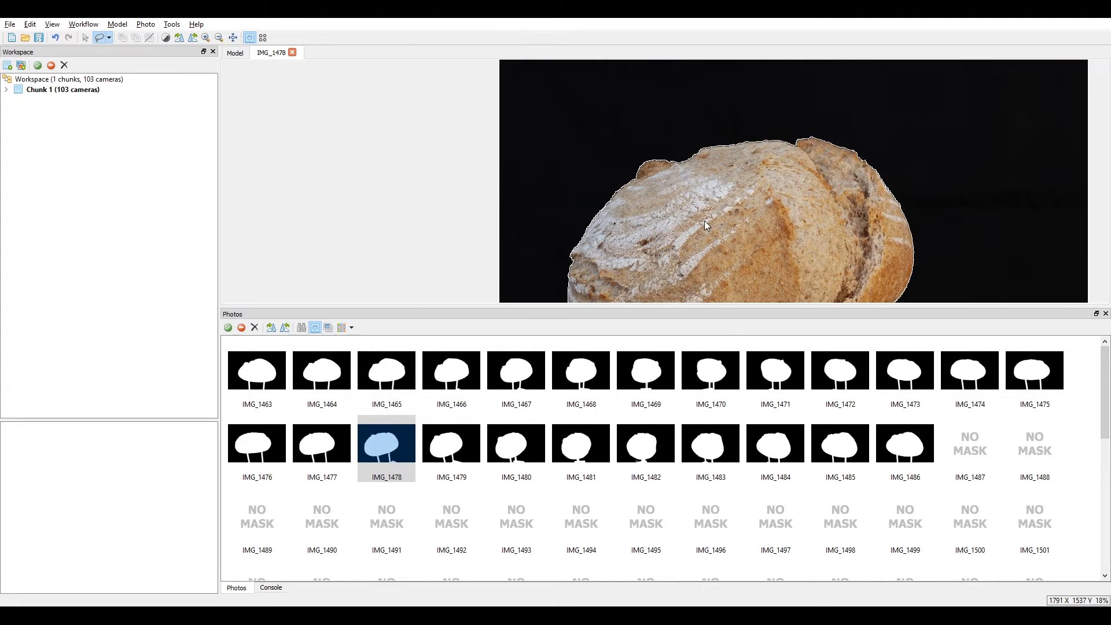
# Go through photos IMG_1479 to IMG_1481 and check their mask outlines for stray areas.
pyautogui.doubleClick(446, 456)
pyautogui.scroll(-4, 811, 221)
pyautogui.scroll(3, 768, 223)
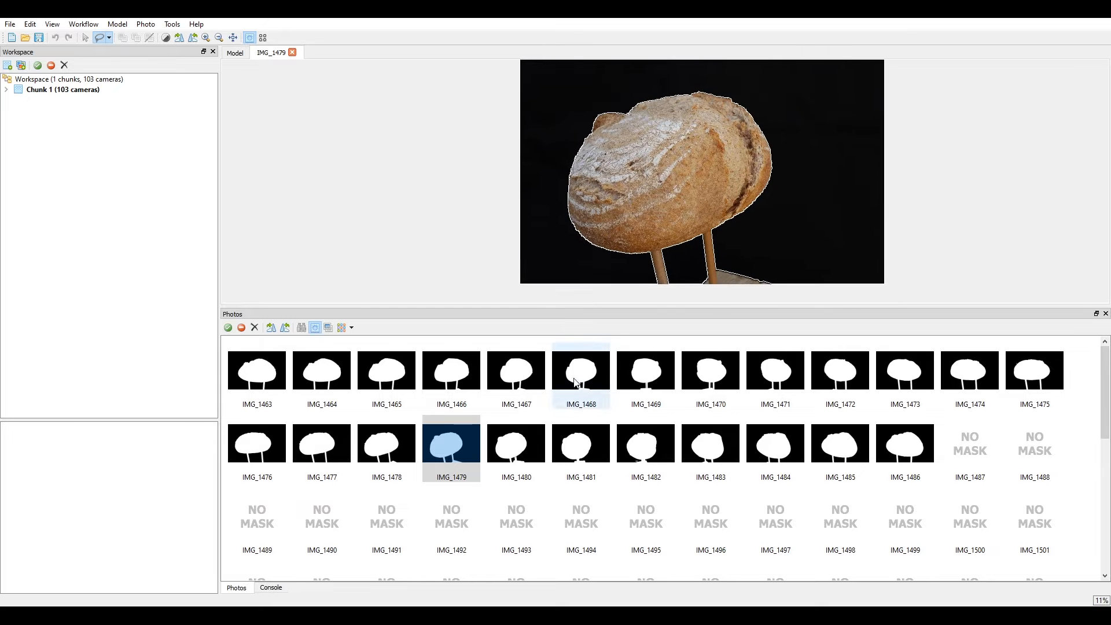
pyautogui.doubleClick(504, 438)
pyautogui.doubleClick(574, 446)
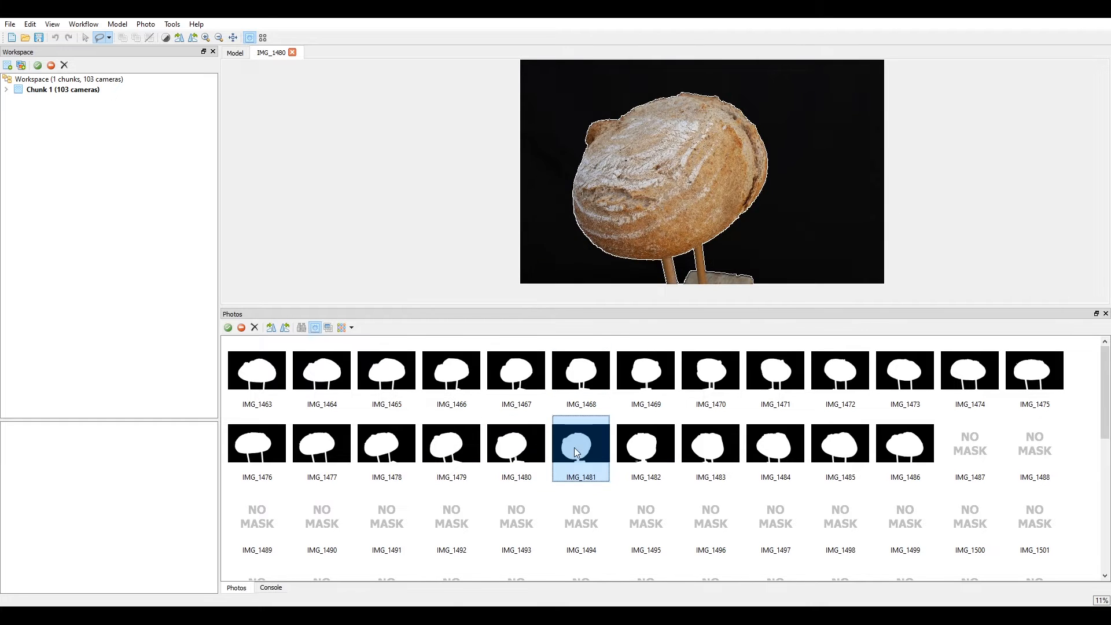
# Open IMG_1482, outline the stray patch below the bread and left of the sticks, and add the selection to the mask.
pyautogui.doubleClick(647, 449)
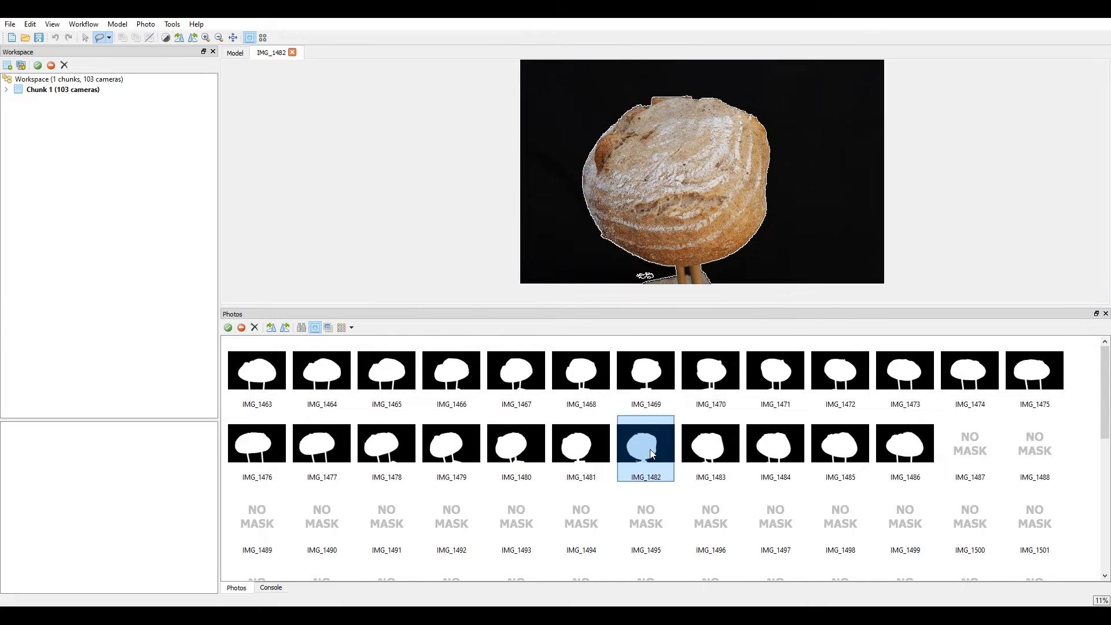
pyautogui.scroll(3, 647, 261)
pyautogui.moveTo(695, 279); pyautogui.dragTo(693, 185, button='middle')
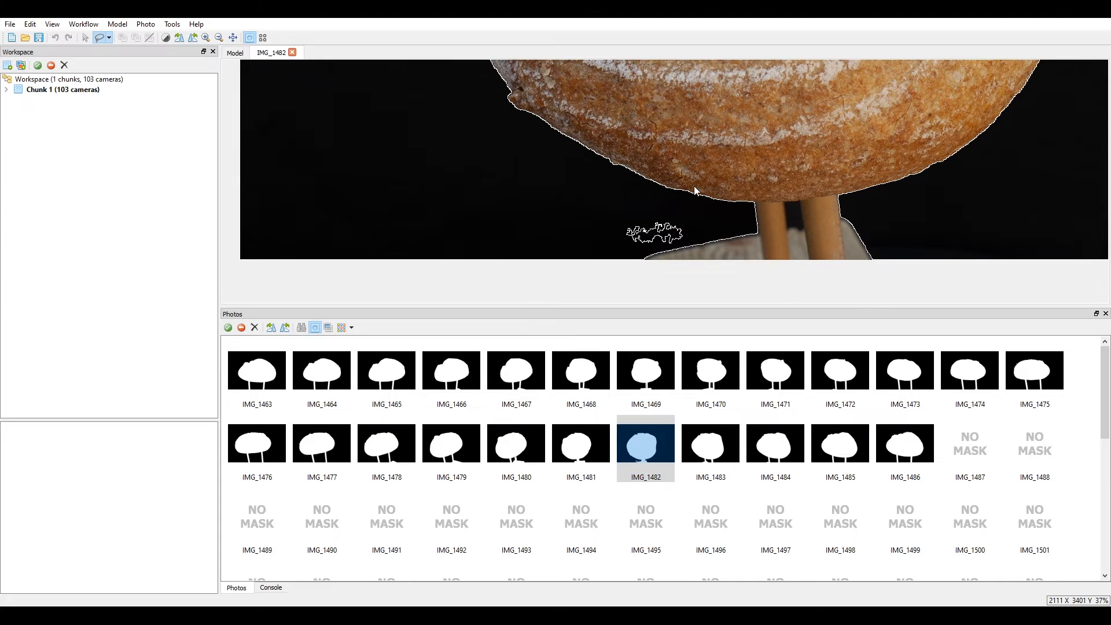
pyautogui.click(620, 208)
pyautogui.click(692, 244)
pyautogui.click(619, 259)
pyautogui.click(606, 221)
pyautogui.click(620, 209)
pyautogui.rightClick(635, 235)
pyautogui.click(663, 244)
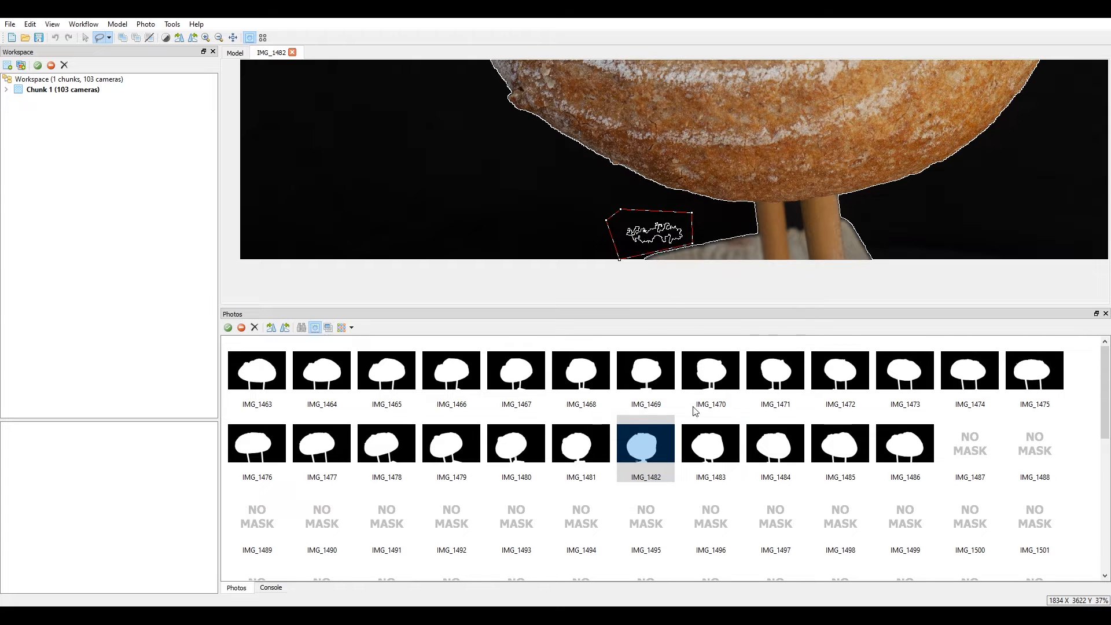
# Go through photos IMG_1483 to IMG_1486 and check their mask outlines for stray areas.
pyautogui.doubleClick(706, 451)
pyautogui.scroll(-12, 788, 183)
pyautogui.scroll(7, 777, 202)
pyautogui.click(779, 437)
pyautogui.doubleClick(780, 437)
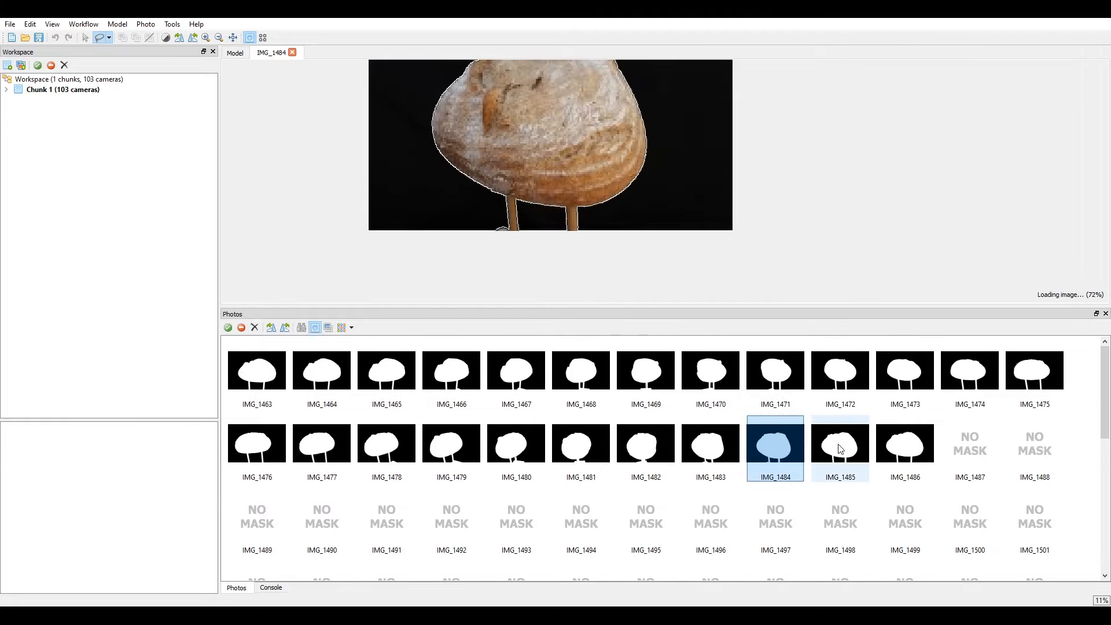
pyautogui.doubleClick(839, 442)
pyautogui.doubleClick(900, 432)
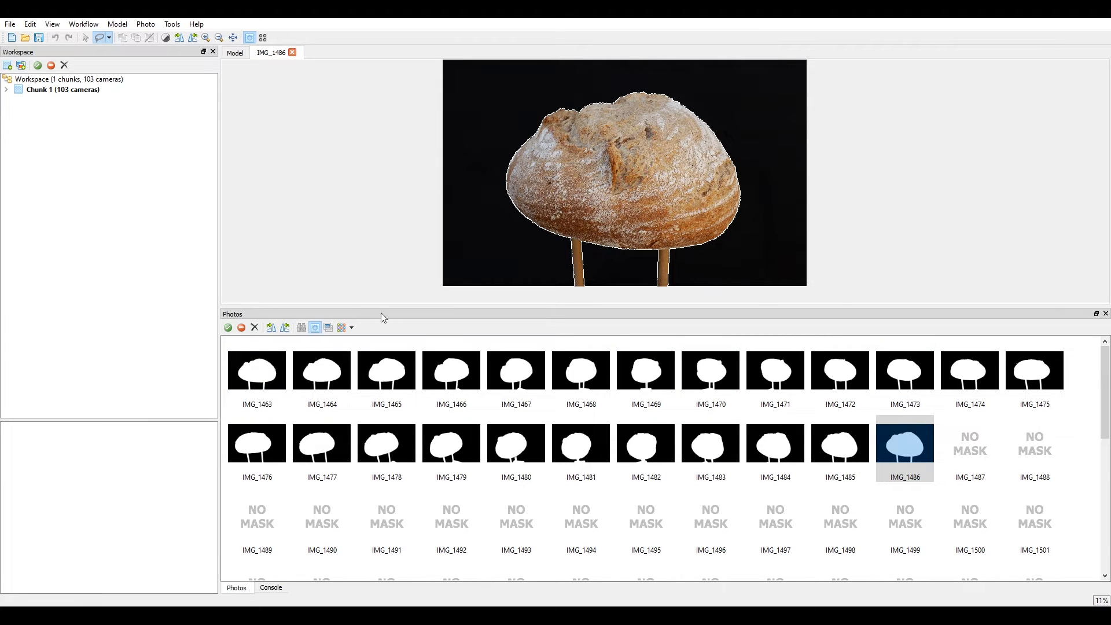
# Show the photo thumbnails without their masks and disable the blank camera IMG_1487.
pyautogui.click(315, 328)
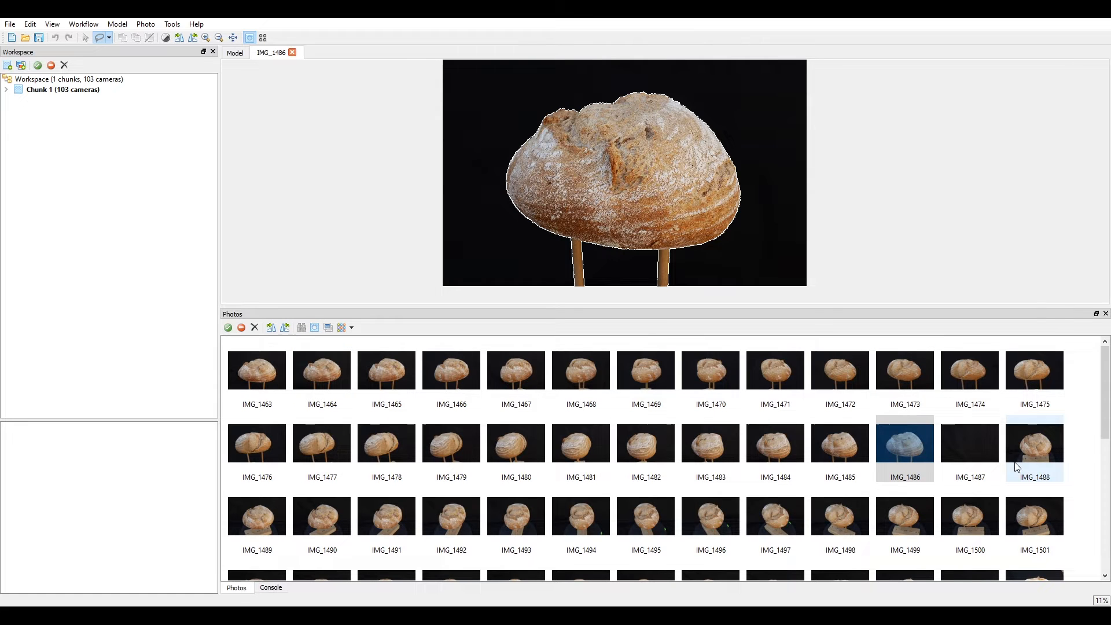
pyautogui.click(970, 441)
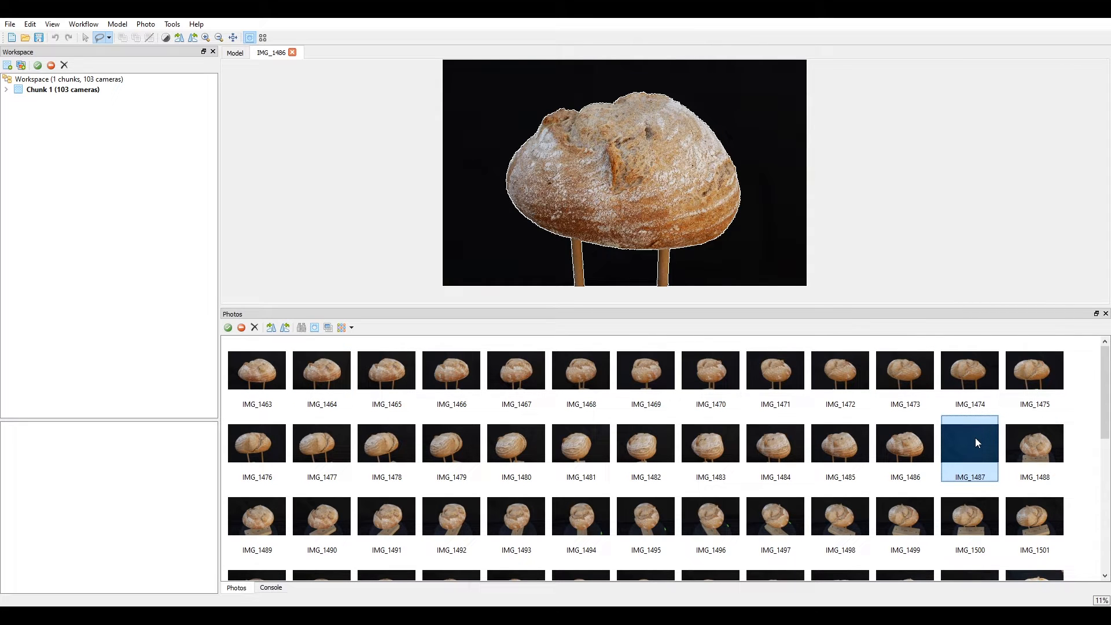
pyautogui.rightClick(975, 438)
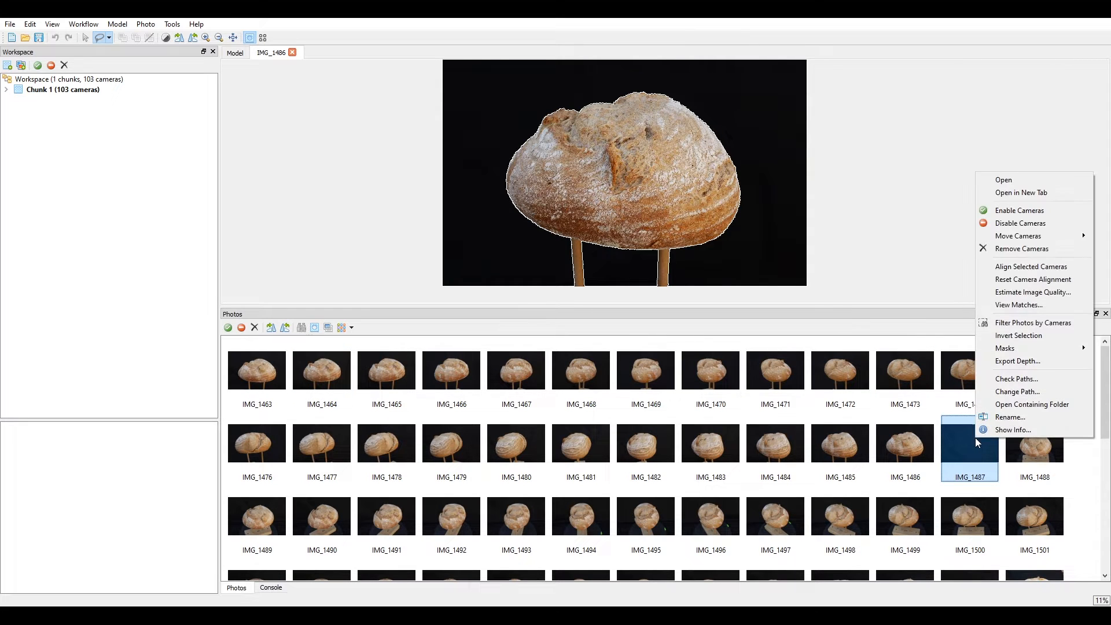
pyautogui.click(1021, 229)
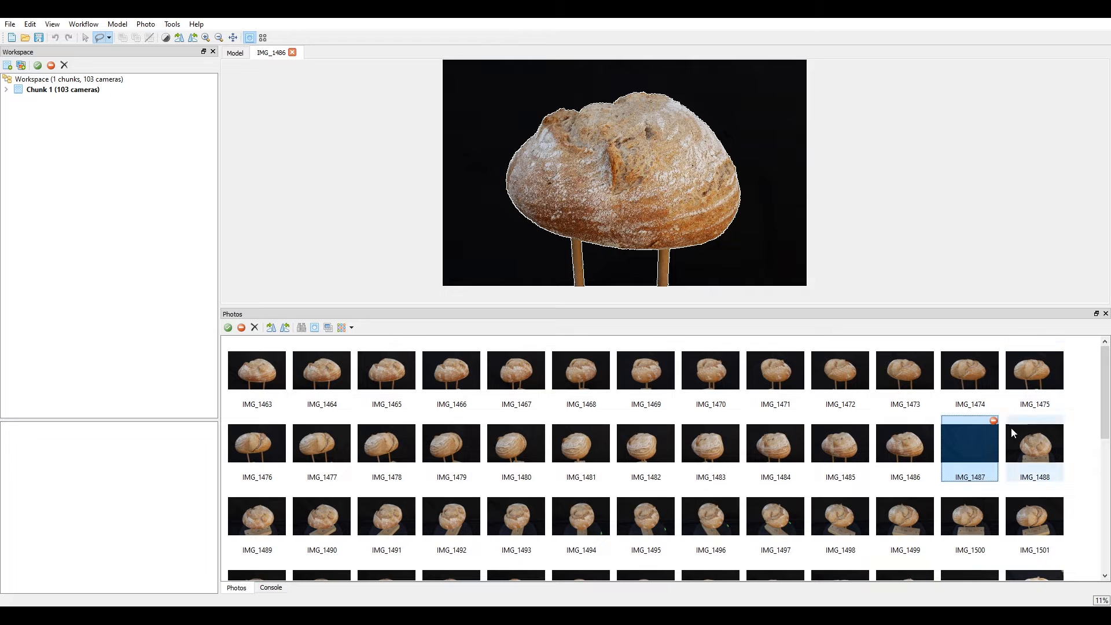
# Open the unmasked photo IMG_1488, examine the bread and its wooden base, and look over the remaining photo thumbnails.
pyautogui.click(1044, 443)
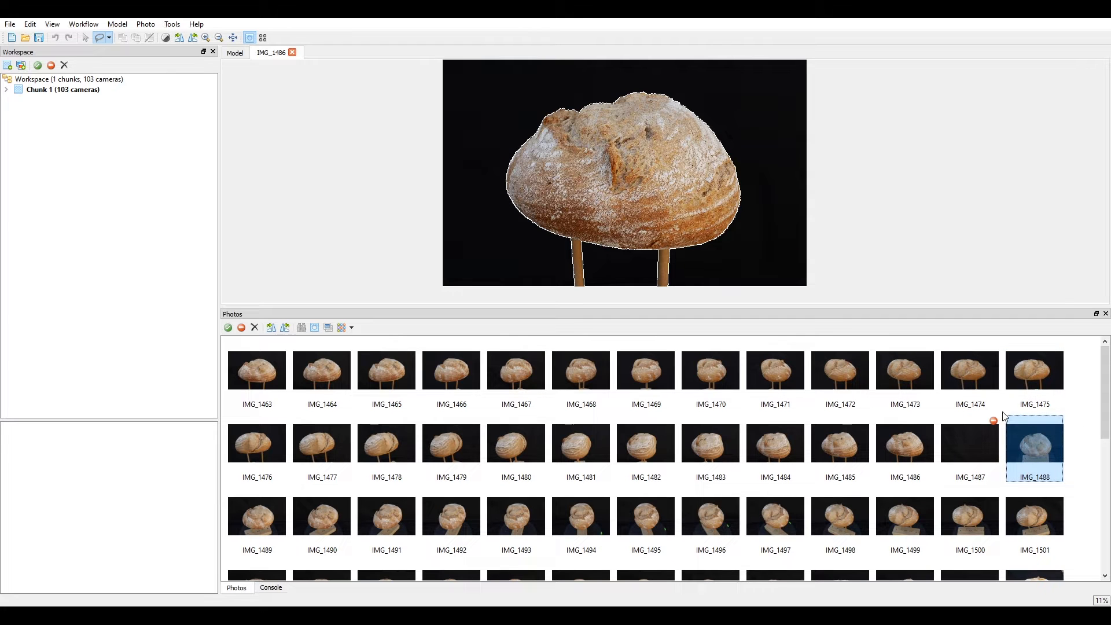
pyautogui.doubleClick(1043, 445)
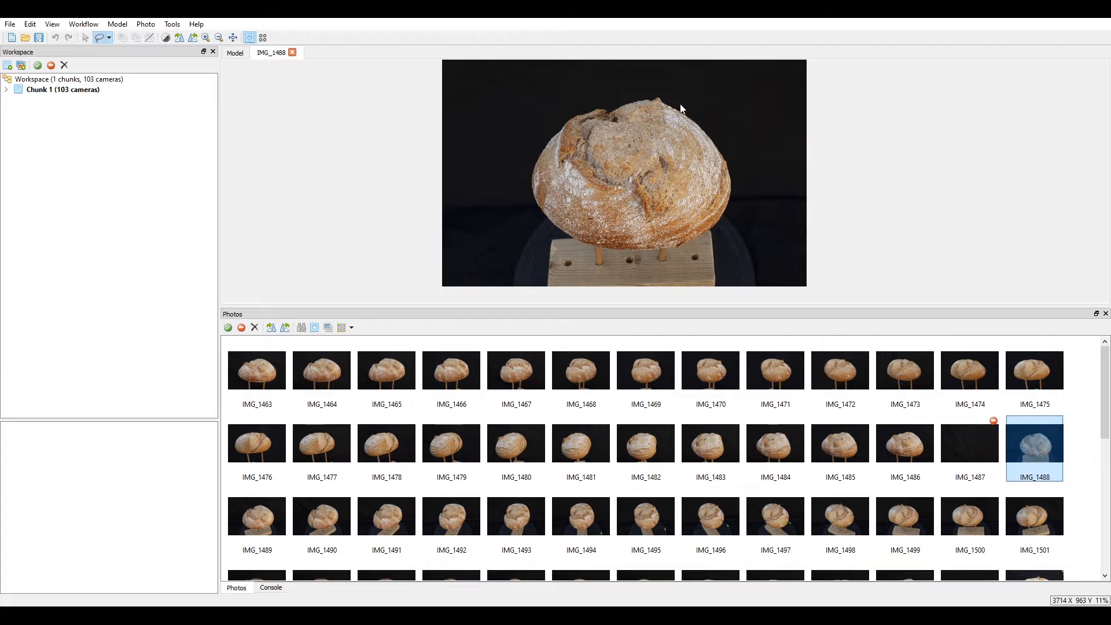
pyautogui.scroll(3, 626, 158)
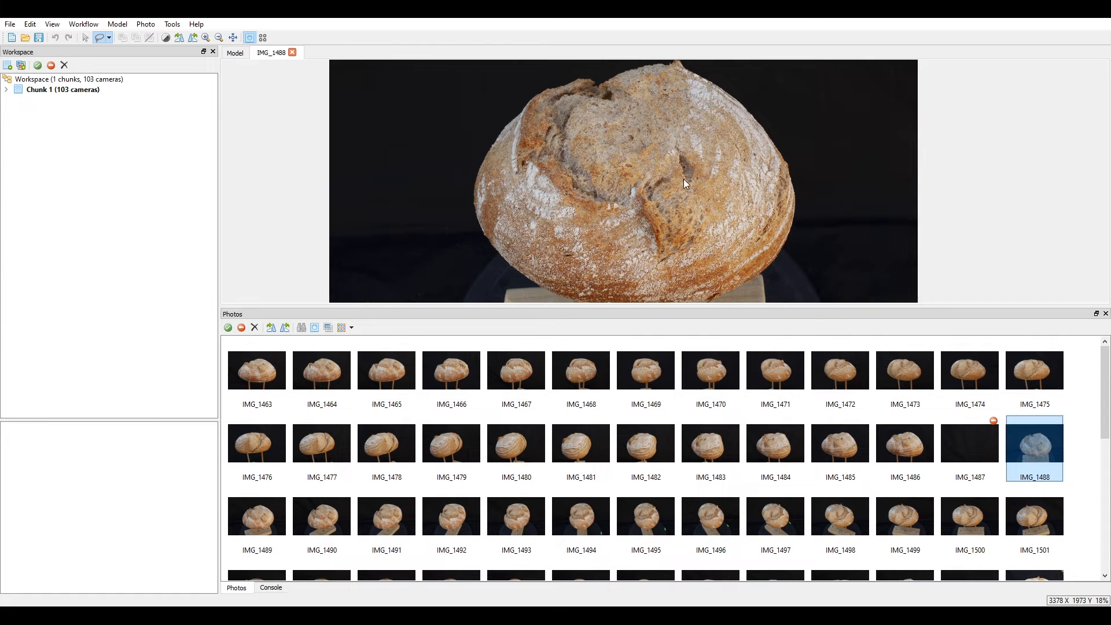
pyautogui.scroll(-3, 712, 194)
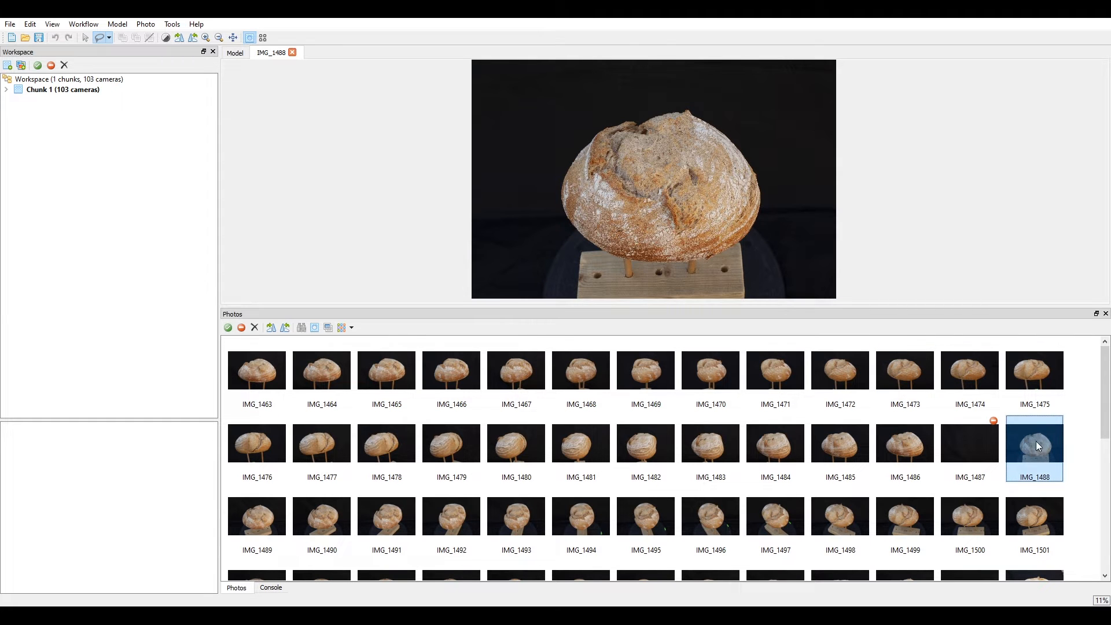
pyautogui.moveTo(1106, 407); pyautogui.dragTo(1106, 429)
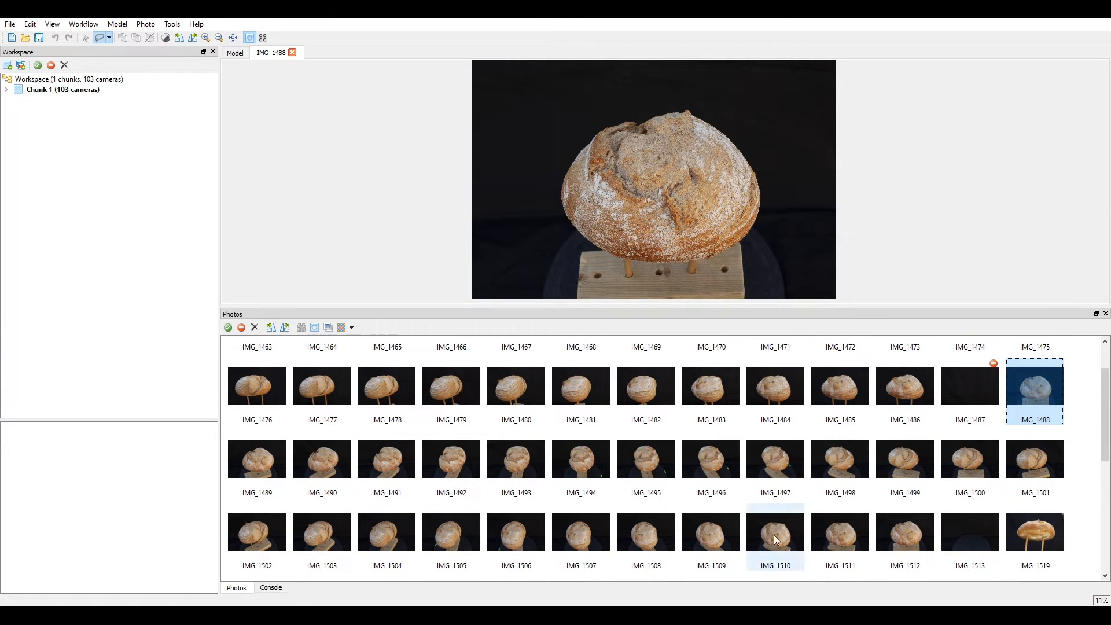
# Set up a mask import for photos IMG_1488 to IMG_1512 with filename template IMG_1513.tif, and cancel at the folder choice.
pyautogui.keyDown('shift'); pyautogui.click(899, 533); pyautogui.keyUp('shift')
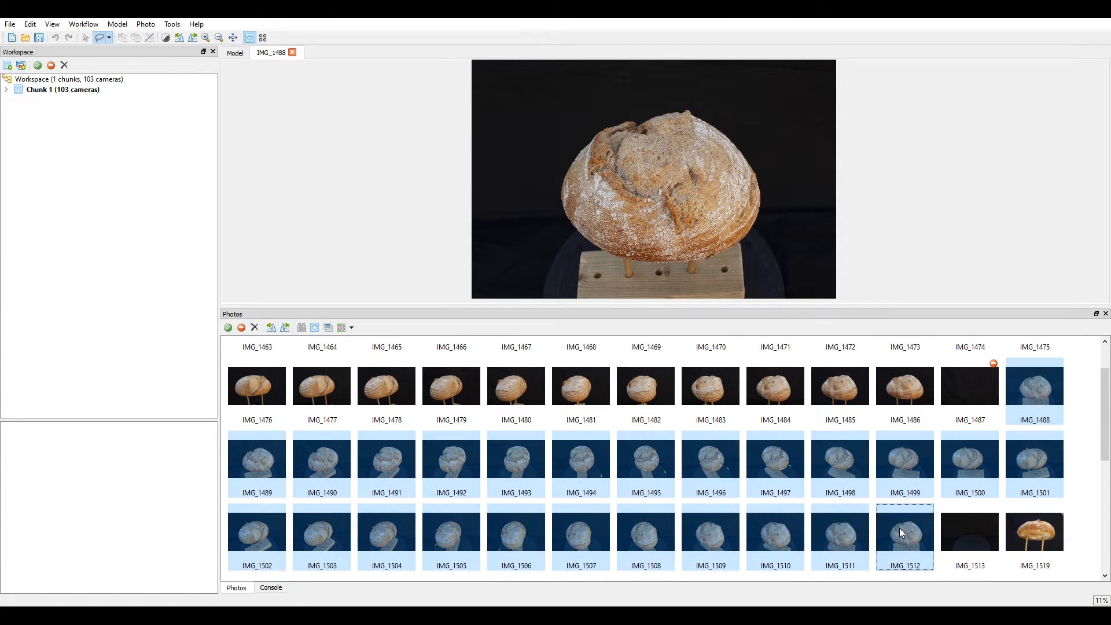
pyautogui.rightClick(907, 531)
pyautogui.moveTo(941, 441)
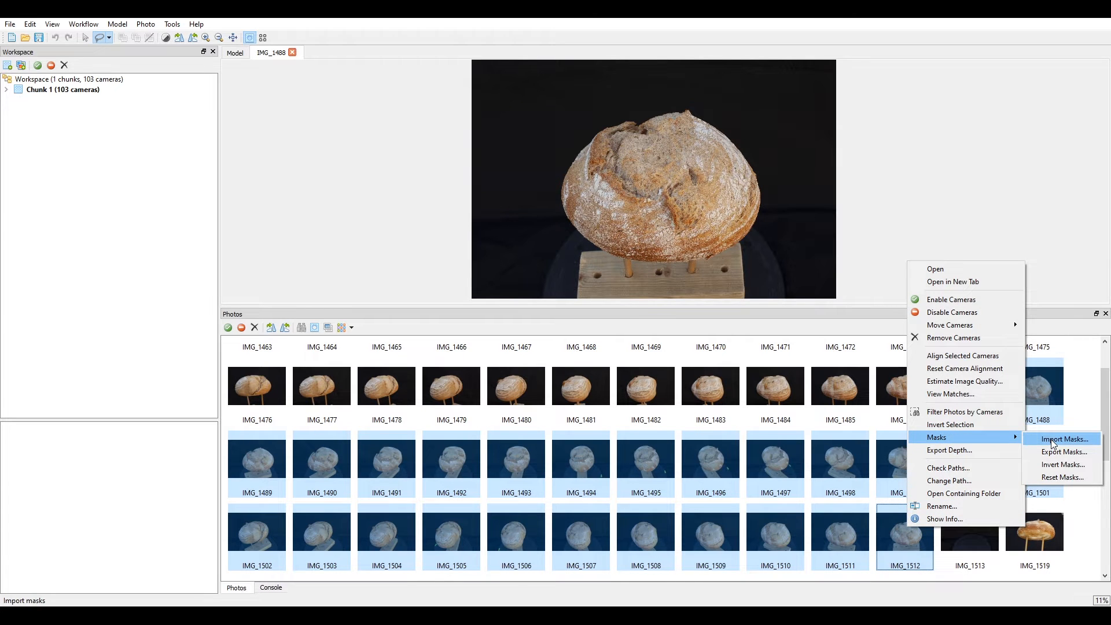
pyautogui.click(1051, 441)
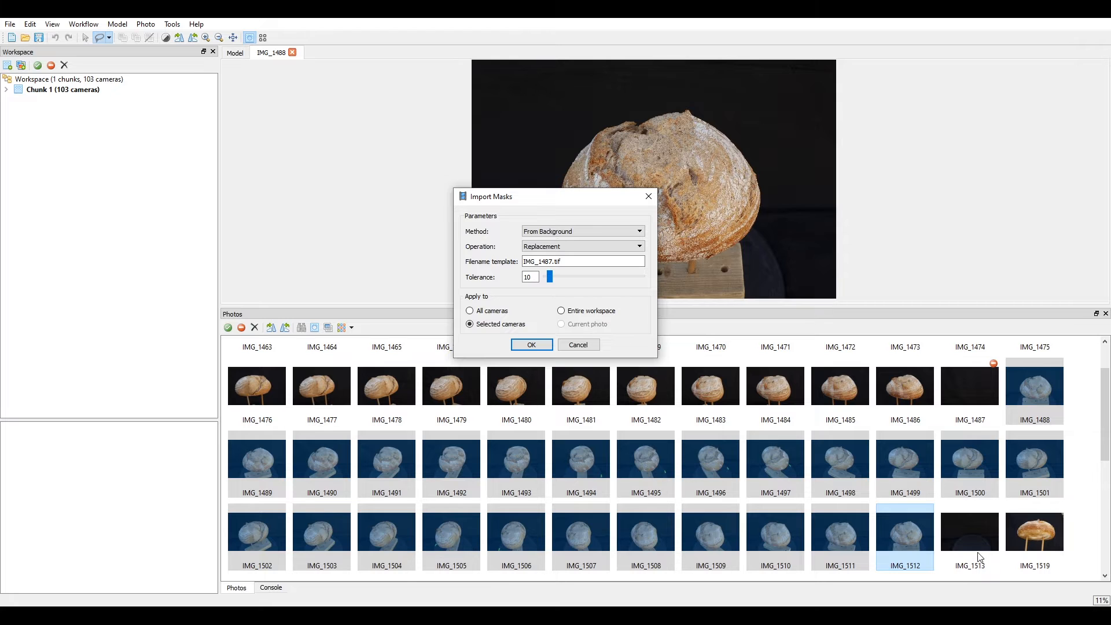
pyautogui.click(551, 261)
pyautogui.press('BackSpace')
pyautogui.press('BackSpace')
pyautogui.press('BackSpace')
pyautogui.write('513')
pyautogui.press('Return')
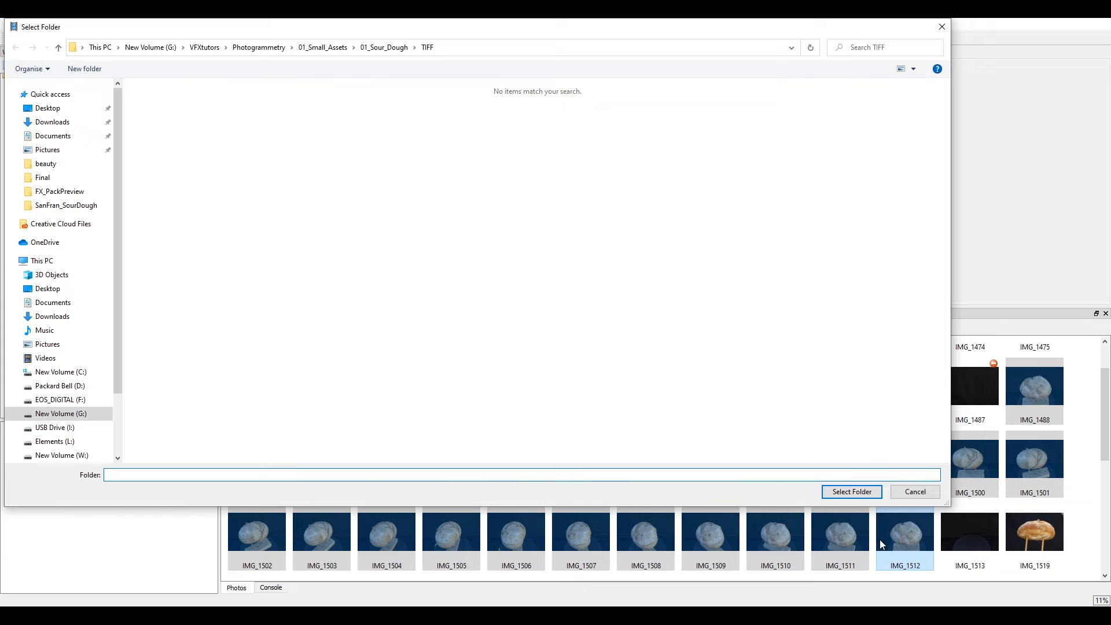
pyautogui.click(908, 491)
pyautogui.click(955, 533)
pyautogui.rightClick(986, 543)
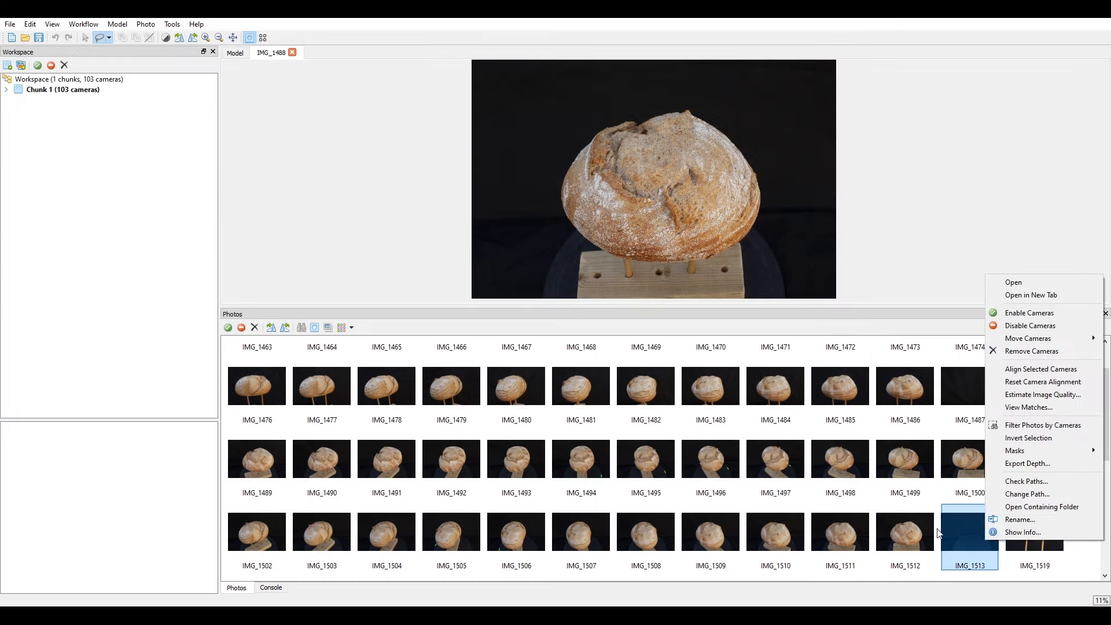
pyautogui.click(945, 411)
pyautogui.click(1015, 400)
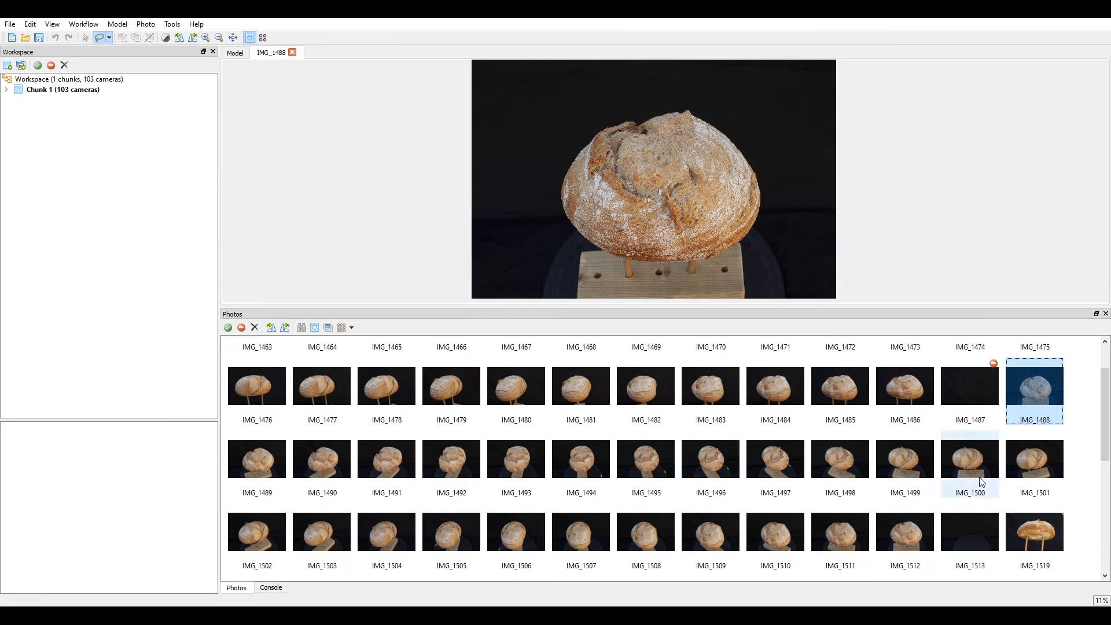
pyautogui.keyDown('shift'); pyautogui.click(919, 520); pyautogui.keyUp('shift')
pyautogui.click(1023, 399)
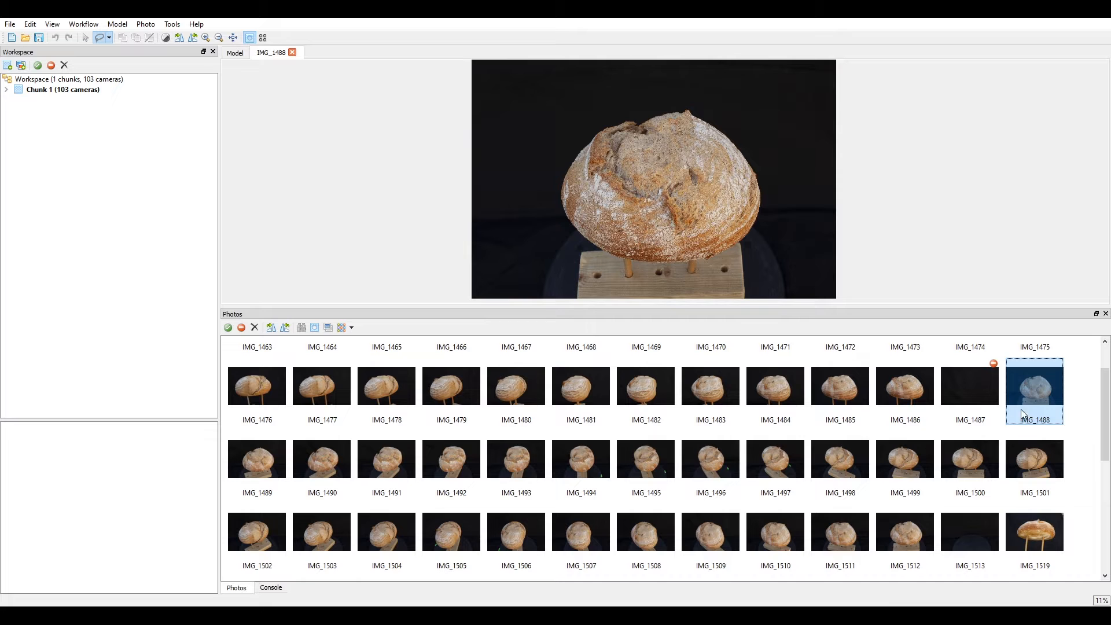
pyautogui.keyDown('shift'); pyautogui.click(904, 531); pyautogui.keyUp('shift')
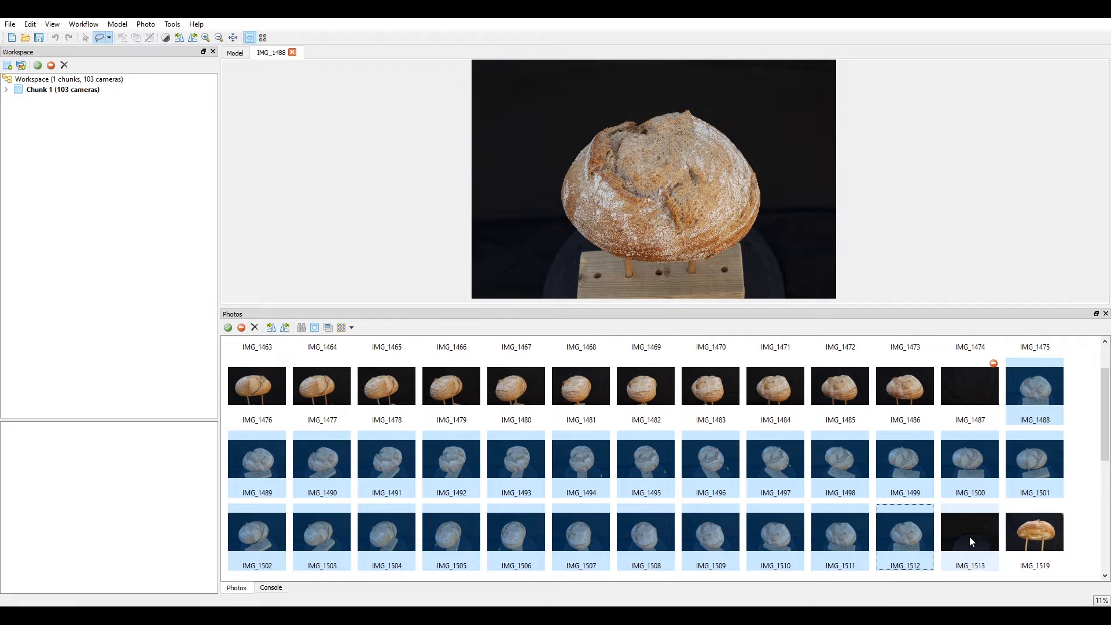
pyautogui.rightClick(968, 535)
pyautogui.click(903, 520)
# Import replacement masks from background IMG_1513.tif in the TIFF folder for selected photos IMG_1488 to IMG_1512, with tolerance 10.
pyautogui.click(1030, 398)
pyautogui.keyDown('shift'); pyautogui.click(906, 530); pyautogui.keyUp('shift')
pyautogui.rightClick(906, 530)
pyautogui.moveTo(953, 441)
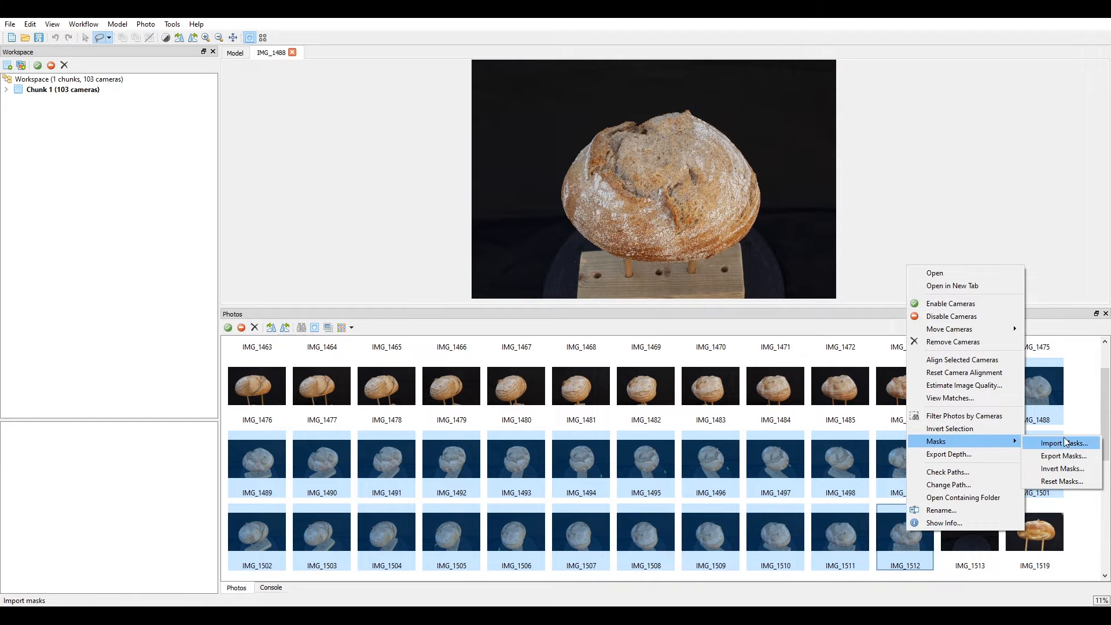
pyautogui.click(1065, 443)
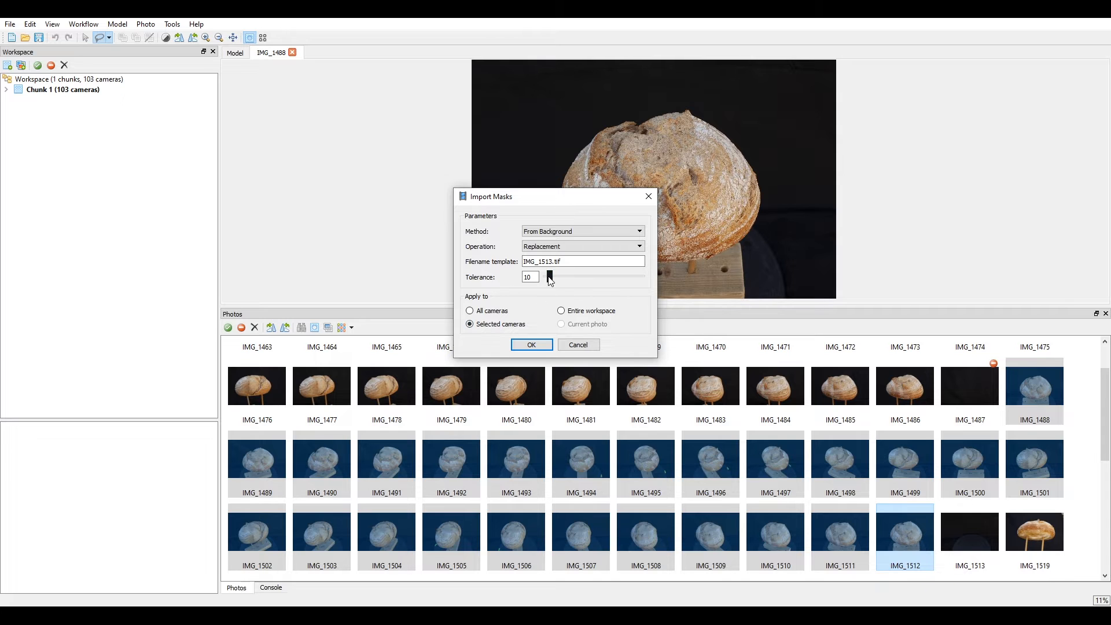
pyautogui.click(531, 345)
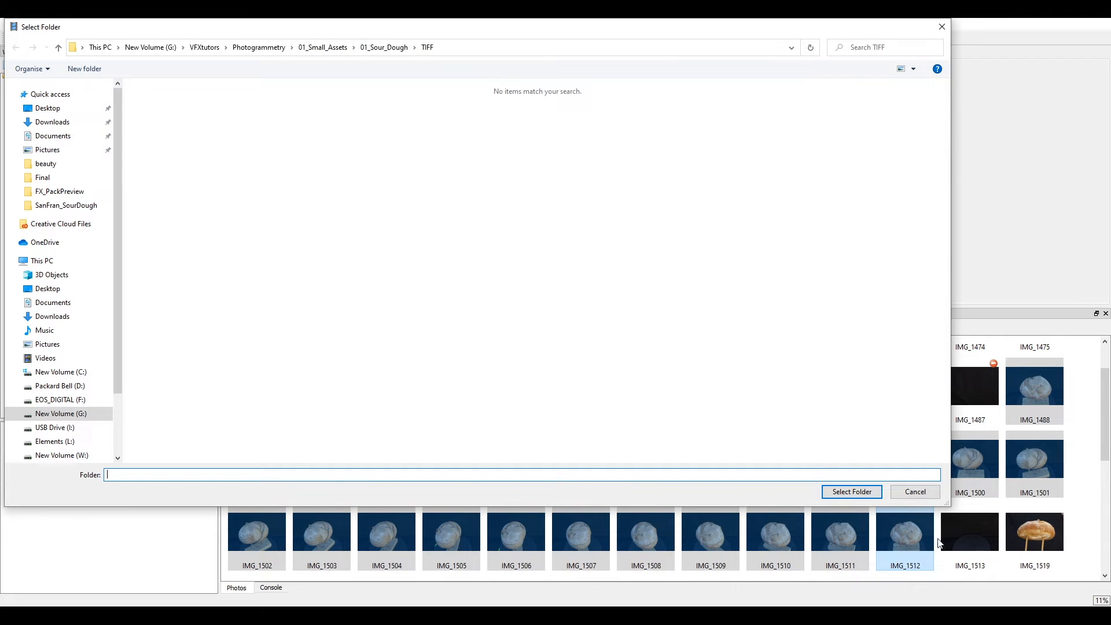
pyautogui.click(848, 493)
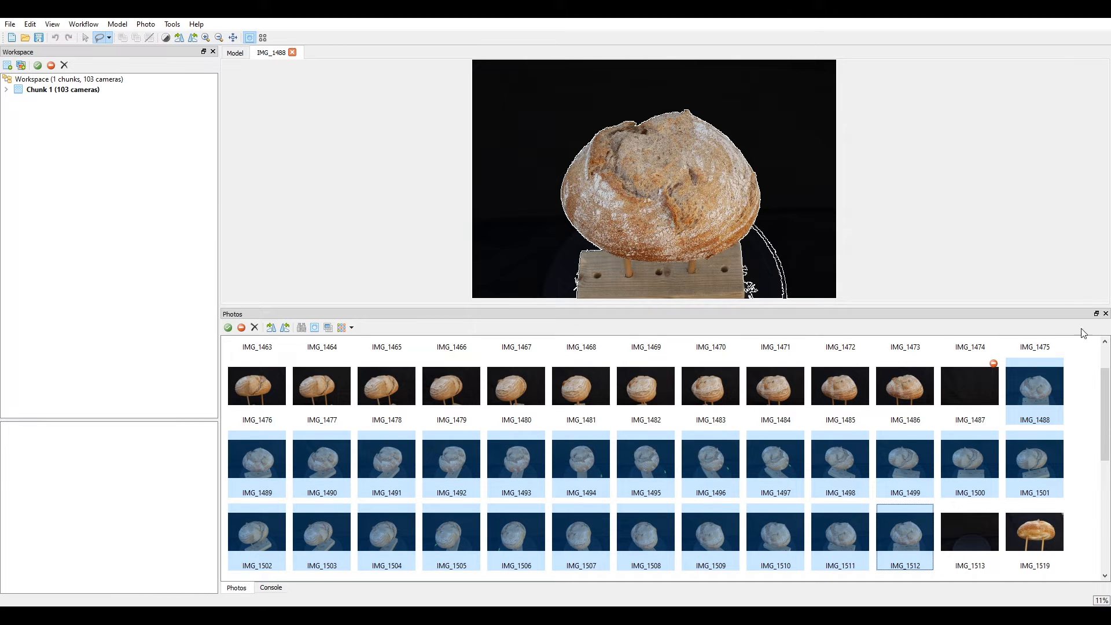
# Show the photo thumbnails as masks and examine the mask outline of IMG_1488 around the bread and wooden base.
pyautogui.click(315, 328)
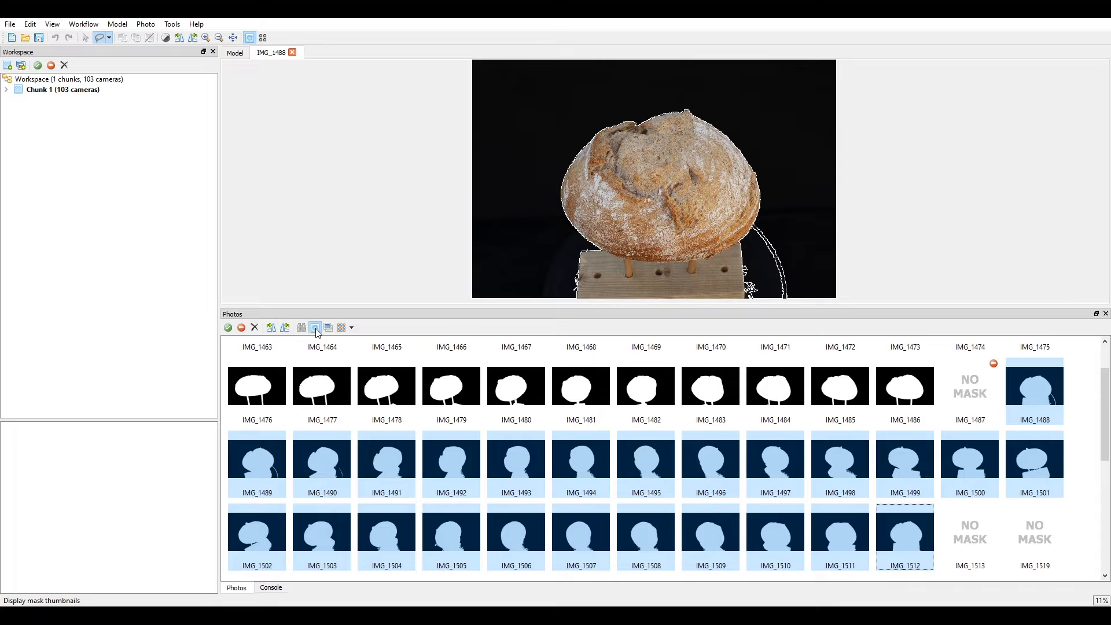
pyautogui.click(1037, 401)
pyautogui.scroll(5, 825, 189)
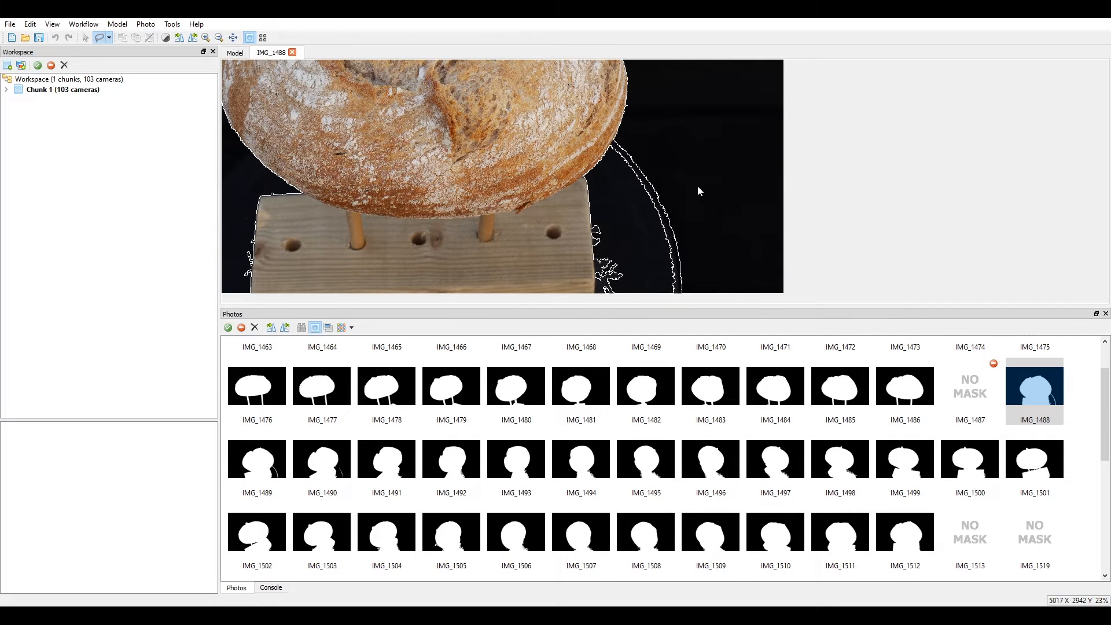
pyautogui.moveTo(614, 201); pyautogui.dragTo(672, 196, button='middle')
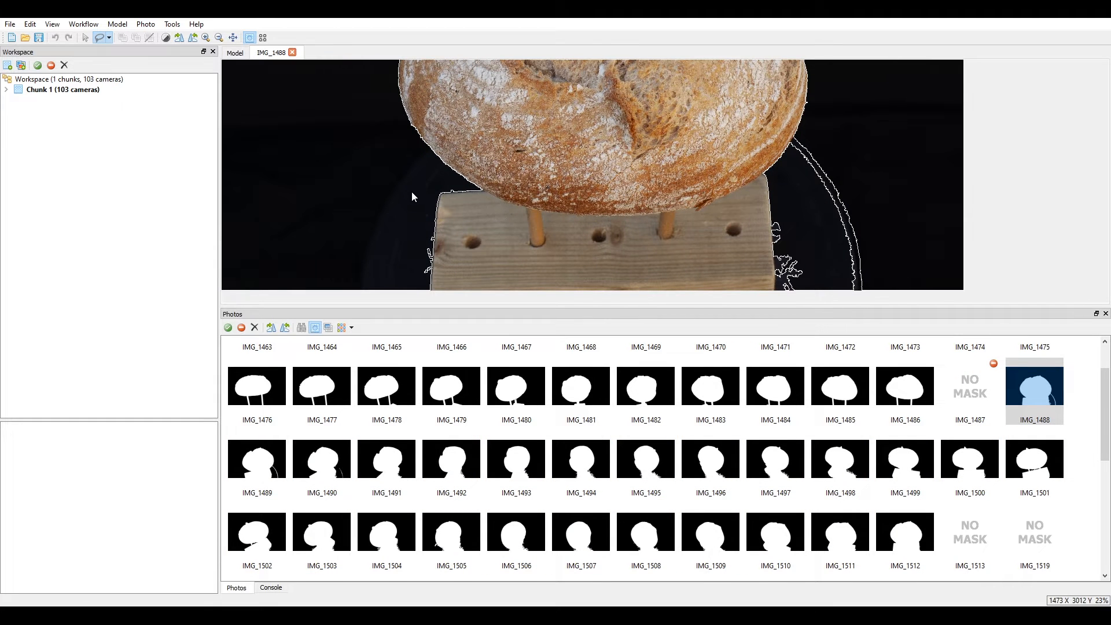
pyautogui.moveTo(760, 177); pyautogui.dragTo(719, 215, button='middle')
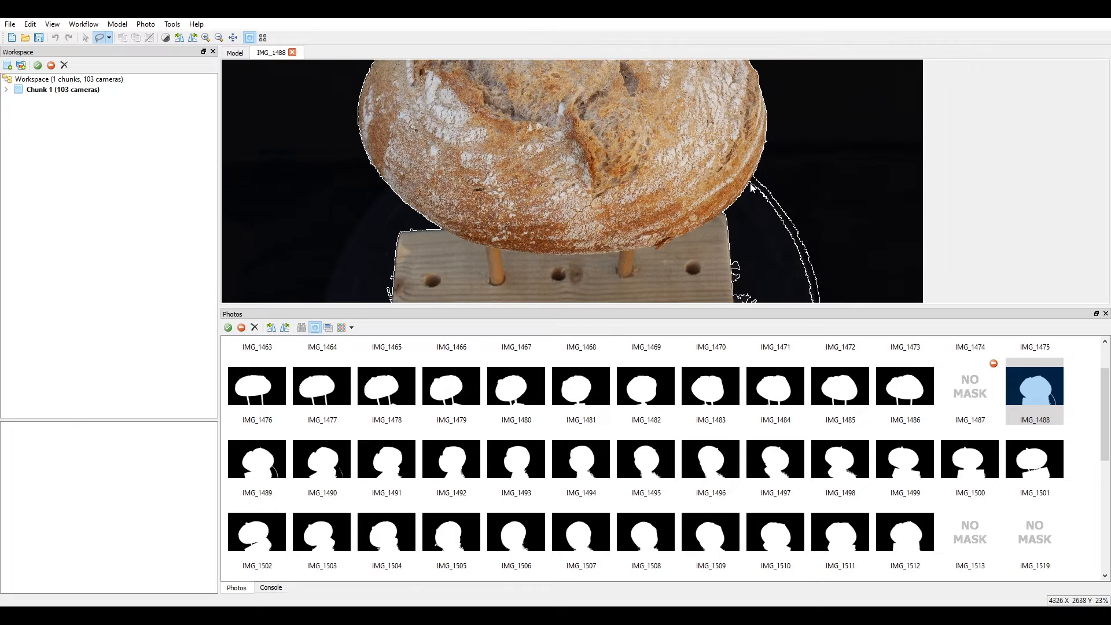
pyautogui.moveTo(798, 171); pyautogui.dragTo(696, 162, button='middle')
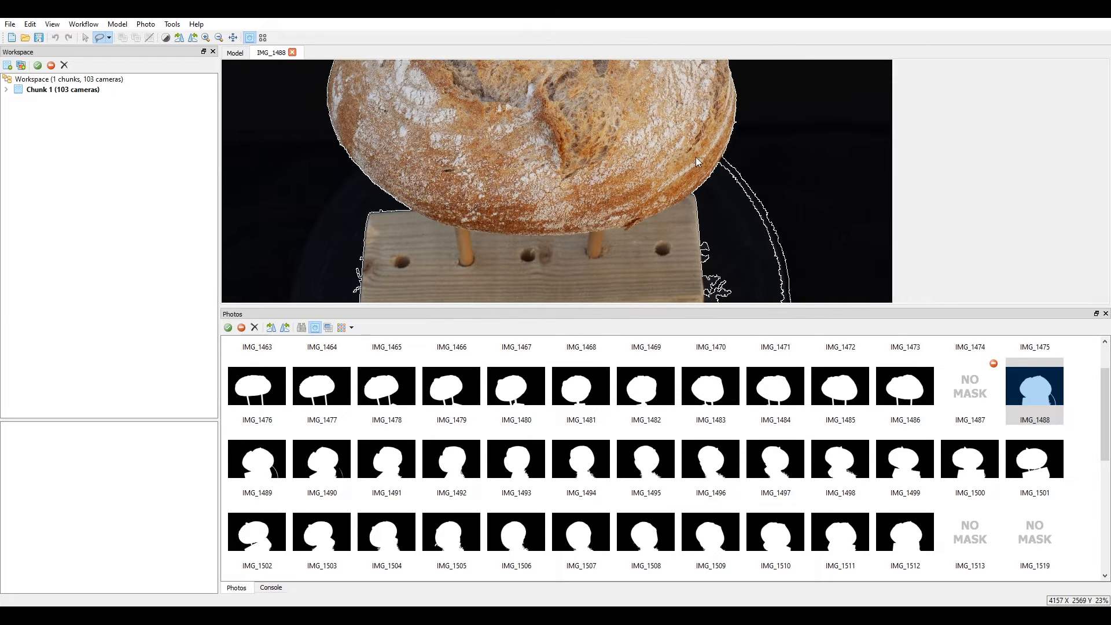
# In IMG_1488, outline the stray turntable edge and patches right of the wooden base, and add the selection to the mask.
pyautogui.rightClick(763, 152)
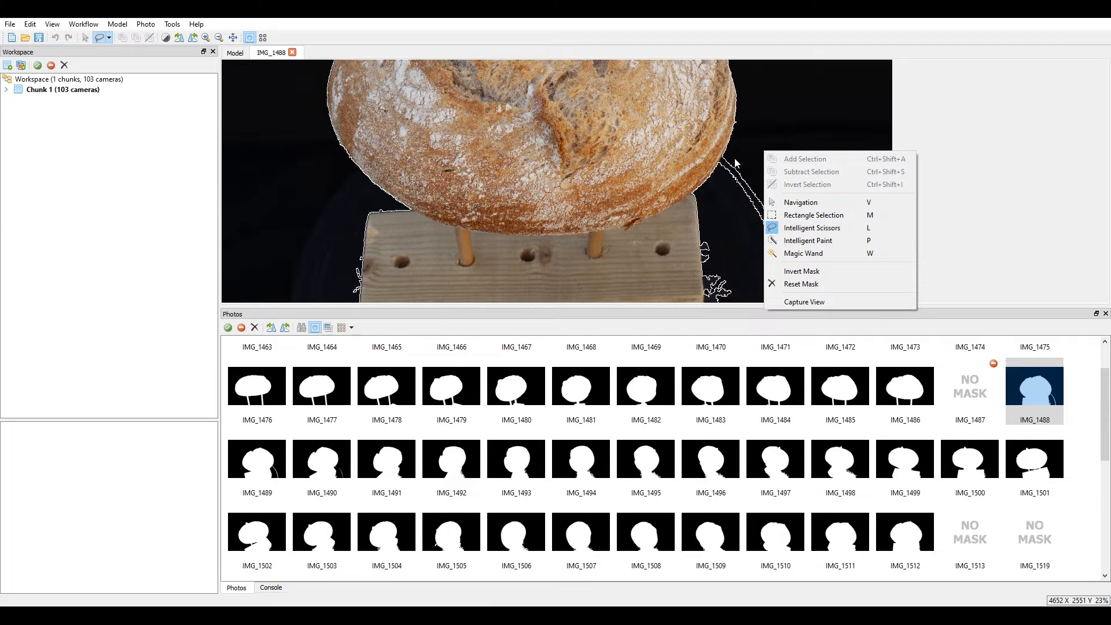
pyautogui.click(763, 140)
pyautogui.scroll(3, 732, 171)
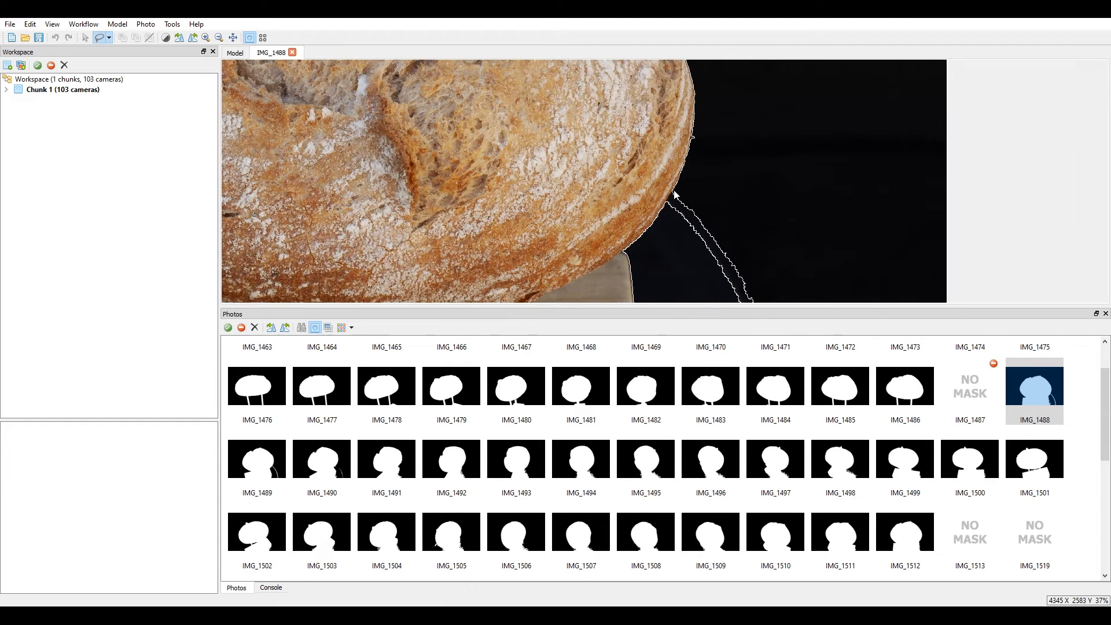
pyautogui.moveTo(684, 230); pyautogui.dragTo(689, 73, button='middle')
pyautogui.click(641, 159)
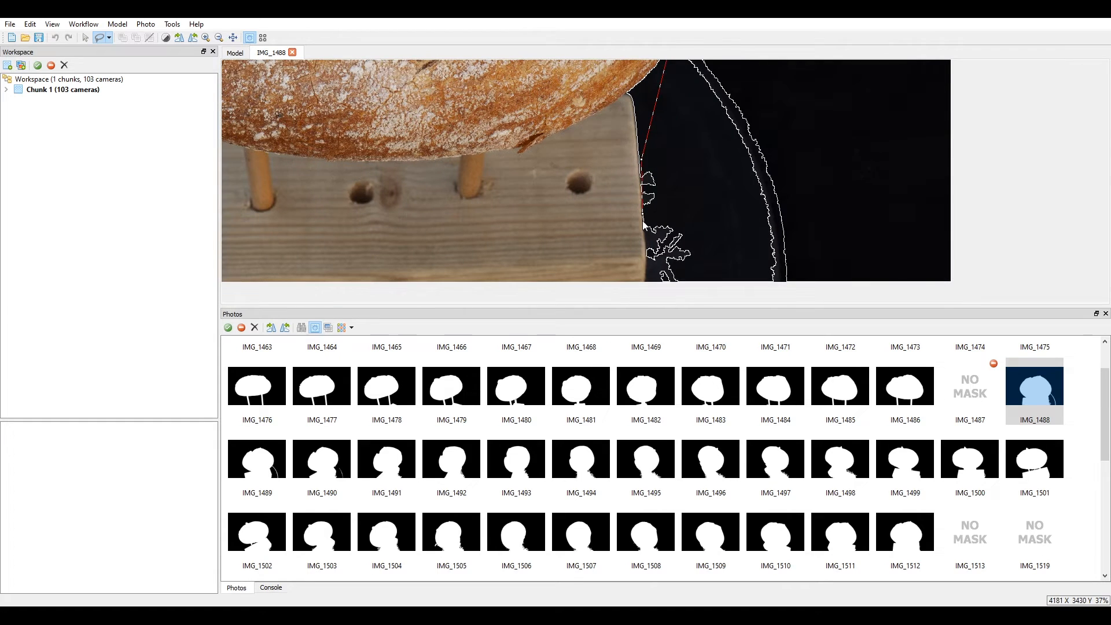
pyautogui.click(651, 292)
pyautogui.scroll(-3, 652, 285)
pyautogui.click(782, 288)
pyautogui.click(745, 136)
pyautogui.click(666, 128)
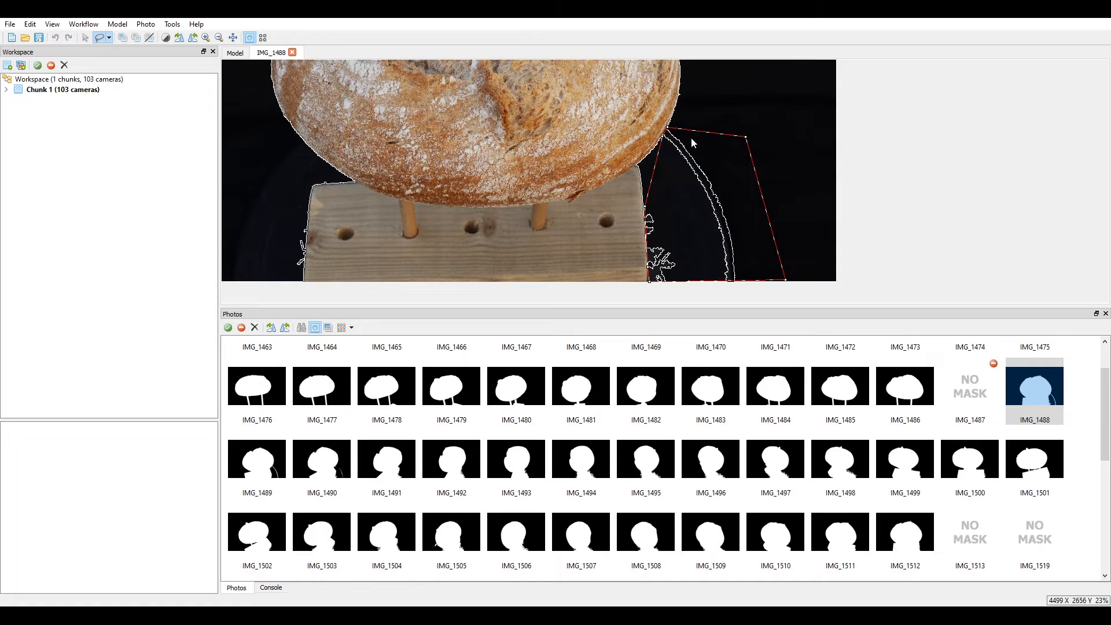
pyautogui.rightClick(721, 153)
pyautogui.click(744, 164)
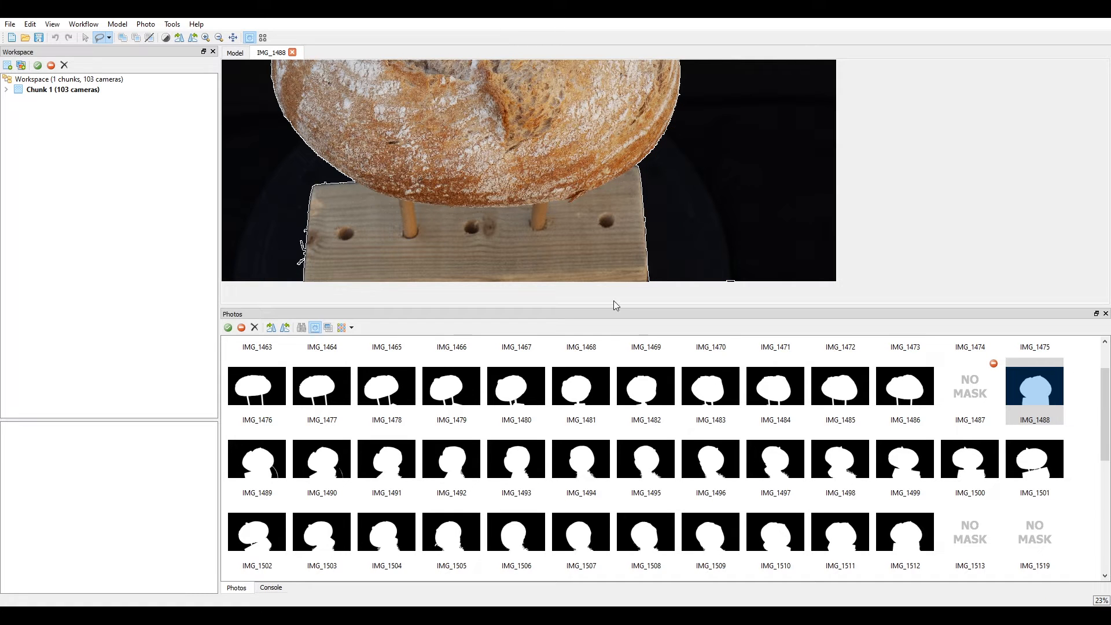
# Outline the small remnant at the lower image edge right of the wooden base and add it to the mask.
pyautogui.click(733, 256)
pyautogui.click(733, 258)
pyautogui.rightClick(732, 271)
pyautogui.click(757, 277)
# Outline the stray patches along the left side of the wooden base in IMG_1488 and add the selection to the mask.
pyautogui.scroll(5, 574, 215)
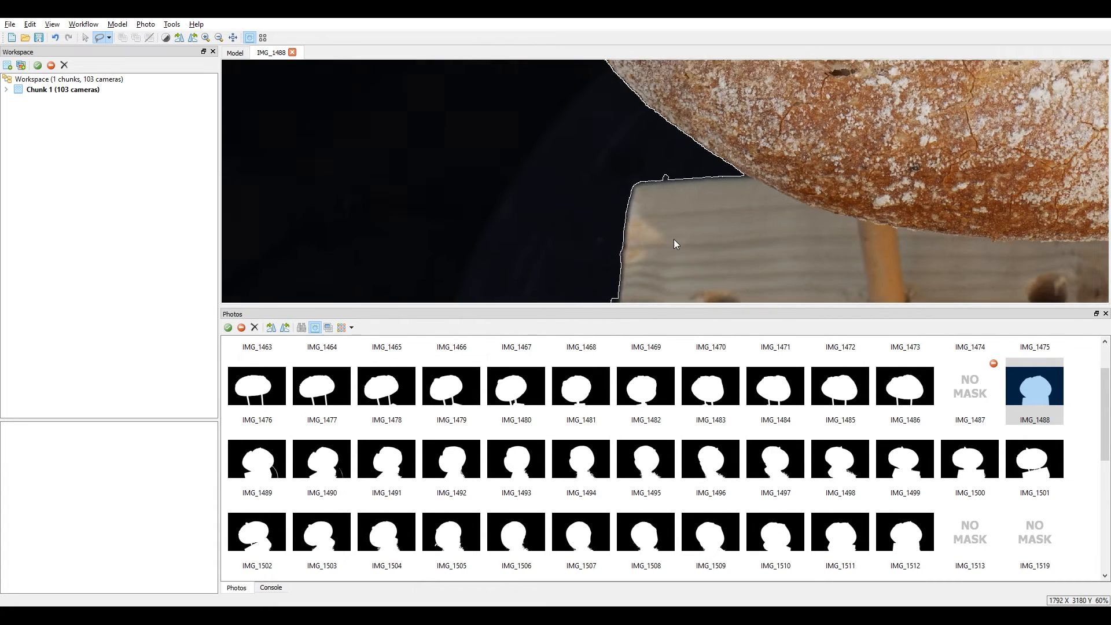
pyautogui.click(622, 186)
pyautogui.click(618, 270)
pyautogui.click(574, 293)
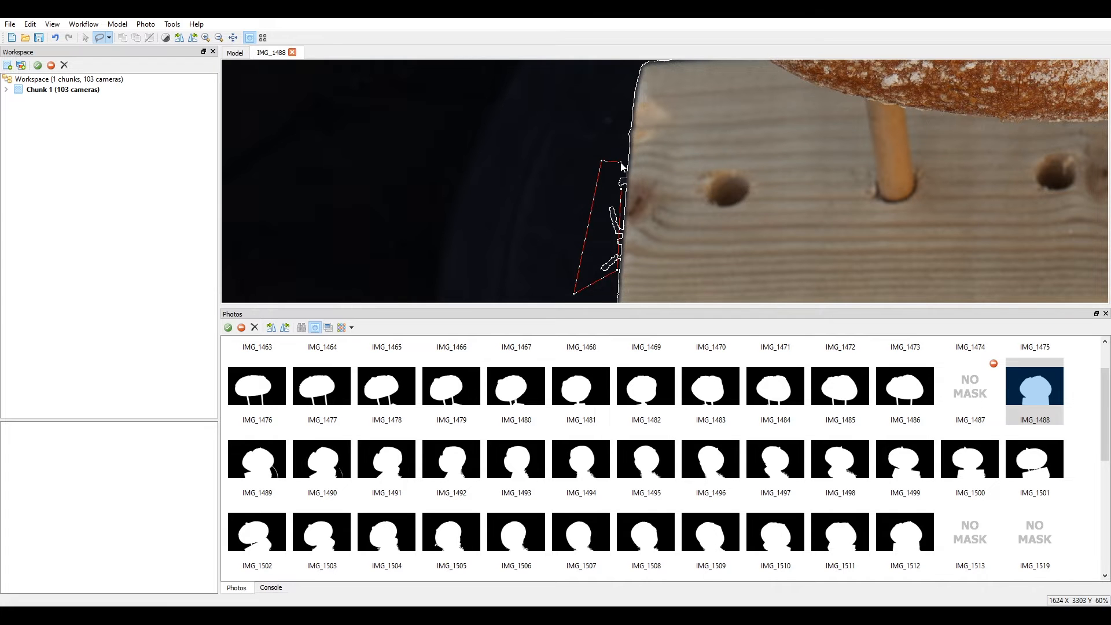
pyautogui.rightClick(620, 194)
pyautogui.click(668, 208)
pyautogui.scroll(-10, 668, 214)
pyautogui.scroll(3, 793, 172)
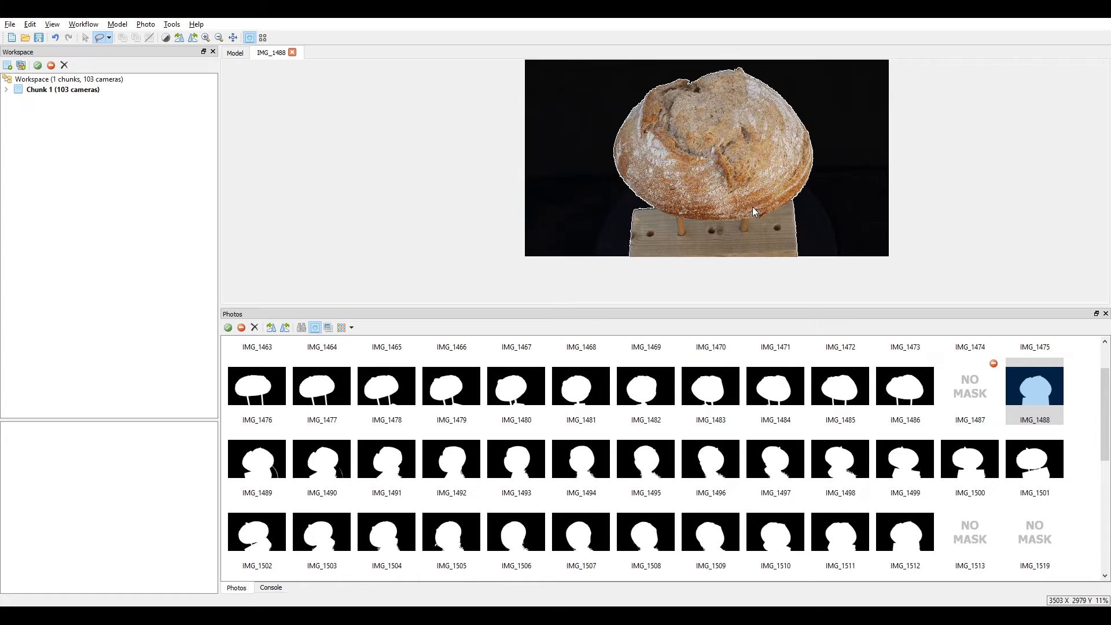
# Open IMG_1489, outline the stray turntable edge and patches right of the bread and wooden base, and add the selection to the mask.
pyautogui.doubleClick(275, 466)
pyautogui.scroll(4, 816, 200)
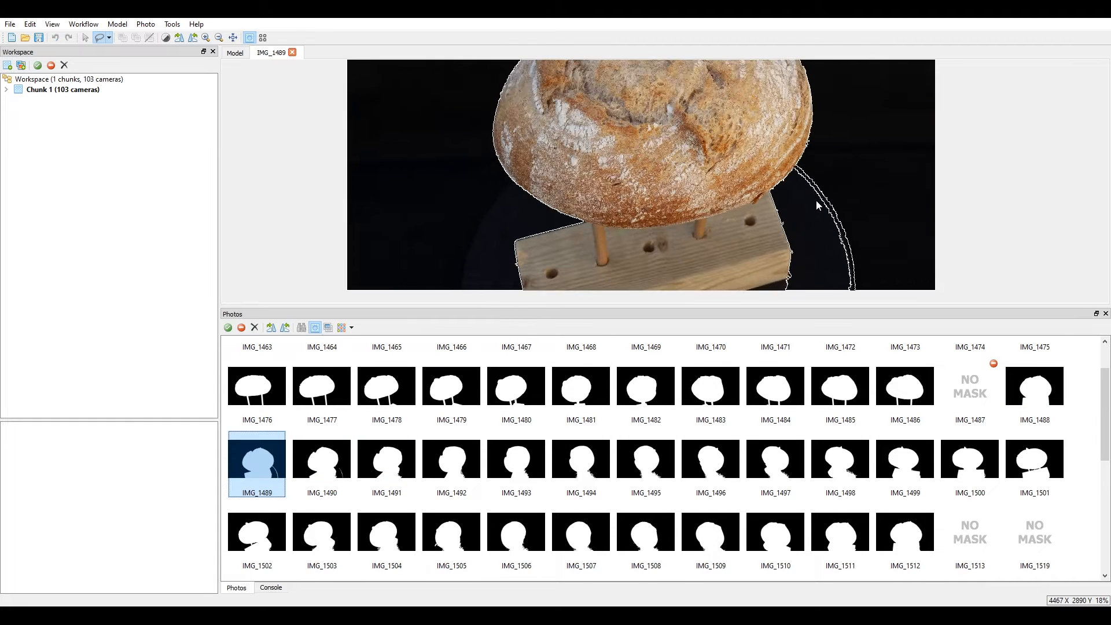
pyautogui.scroll(1, 746, 172)
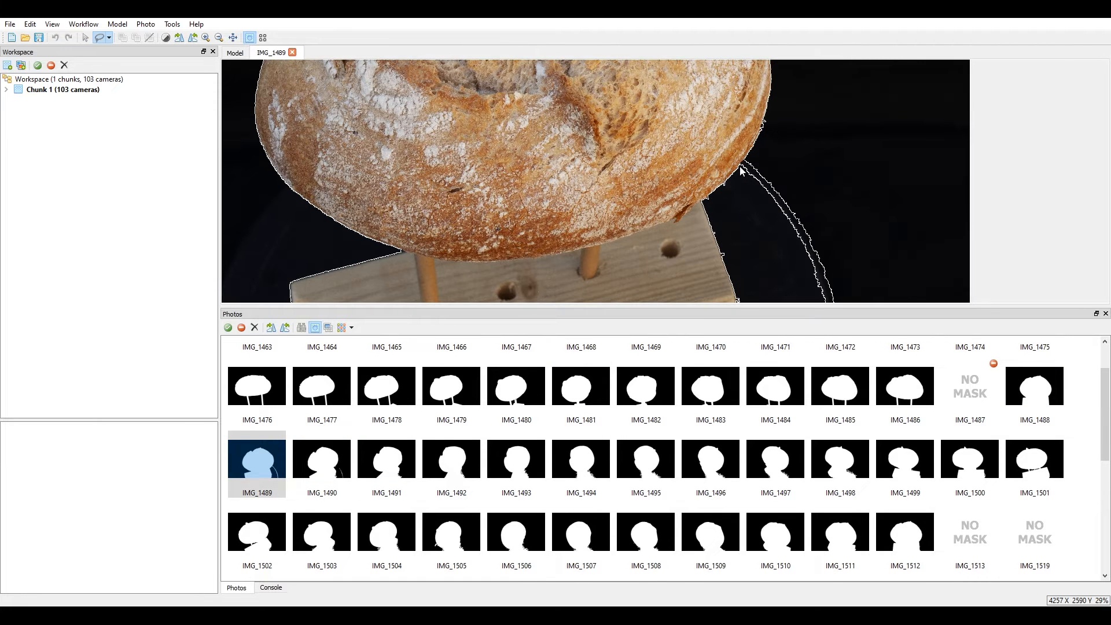
pyautogui.click(748, 158)
pyautogui.moveTo(868, 239); pyautogui.dragTo(870, 170, button='middle')
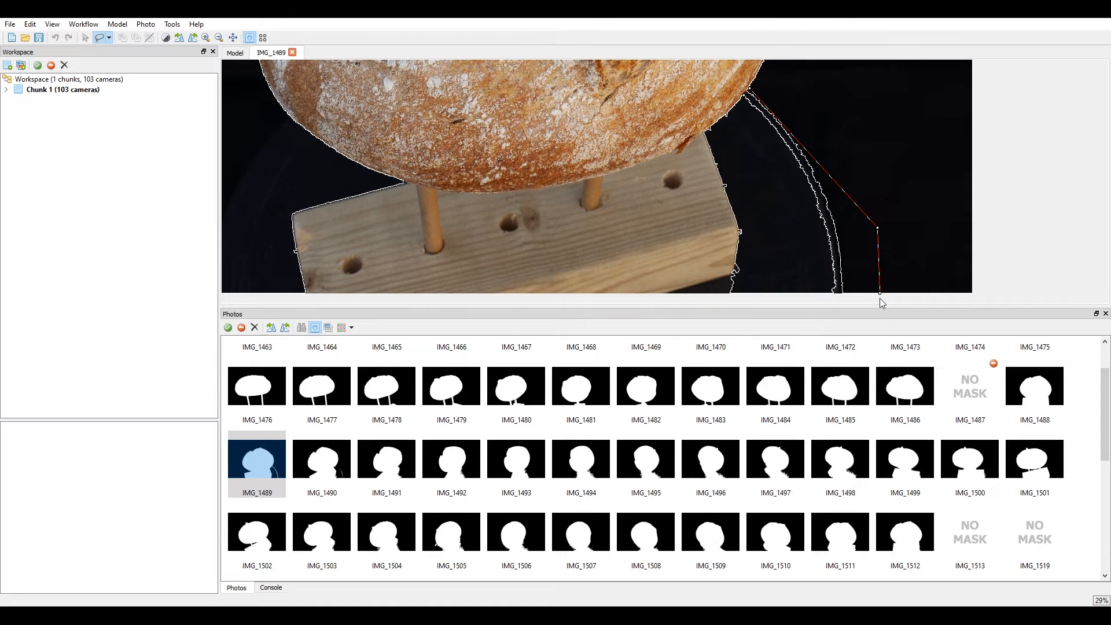
pyautogui.click(664, 297)
pyautogui.click(752, 254)
pyautogui.click(712, 132)
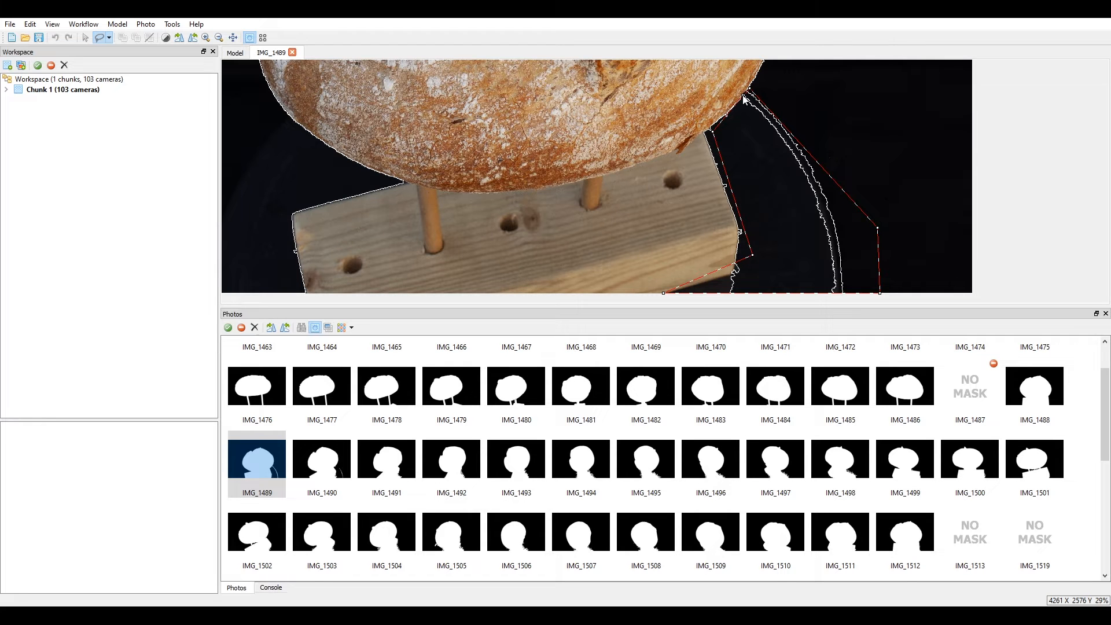
pyautogui.scroll(5, 736, 170)
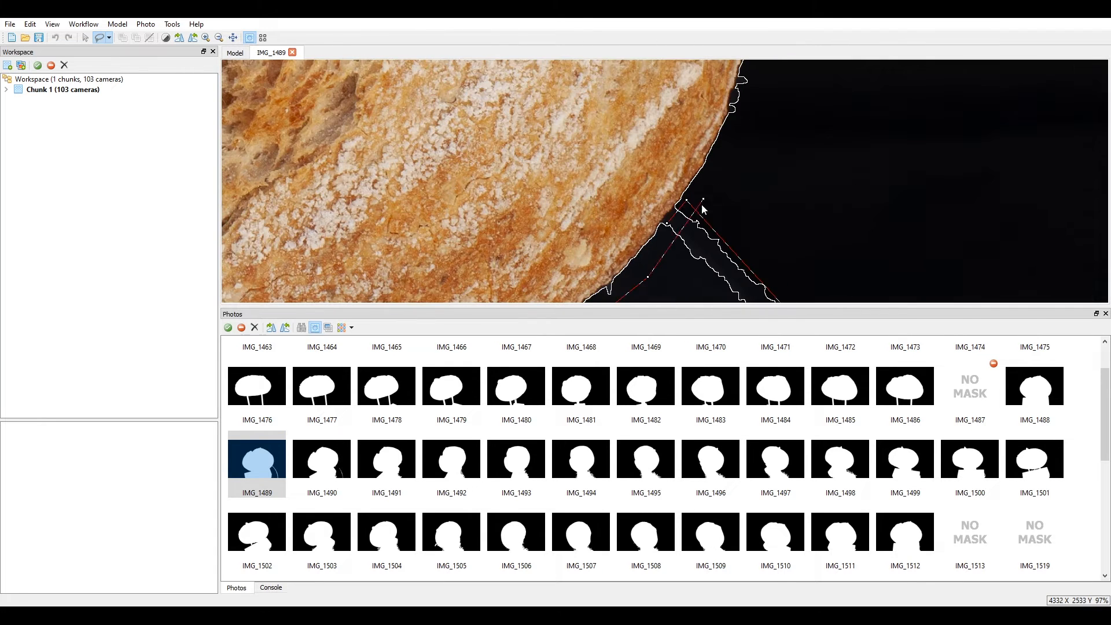
pyautogui.click(726, 143)
pyautogui.rightClick(752, 175)
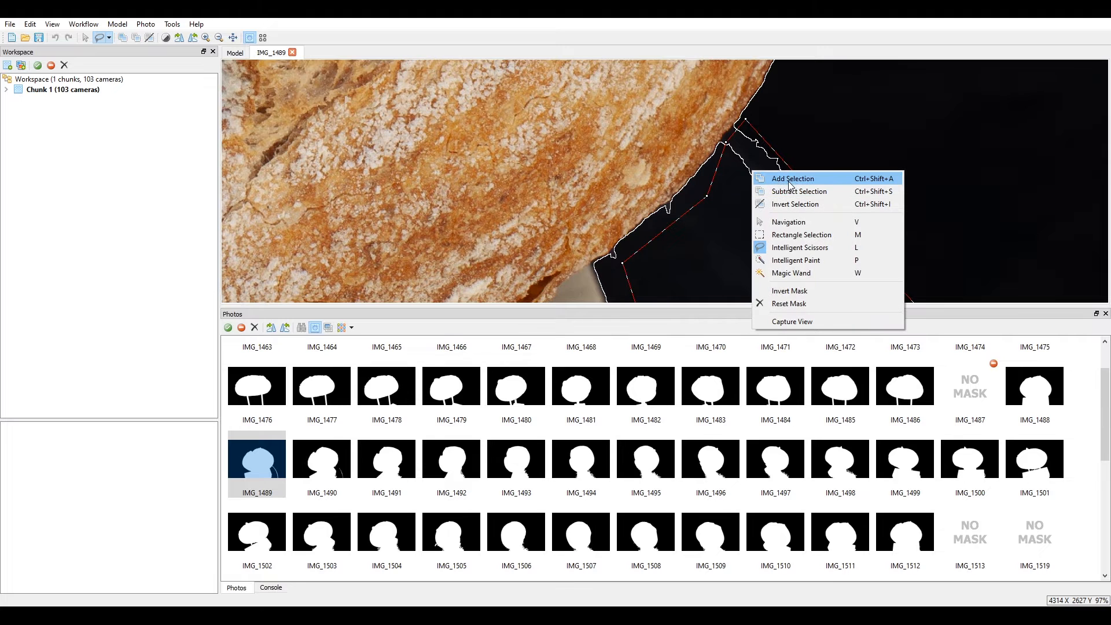
pyautogui.click(781, 177)
pyautogui.press('0')
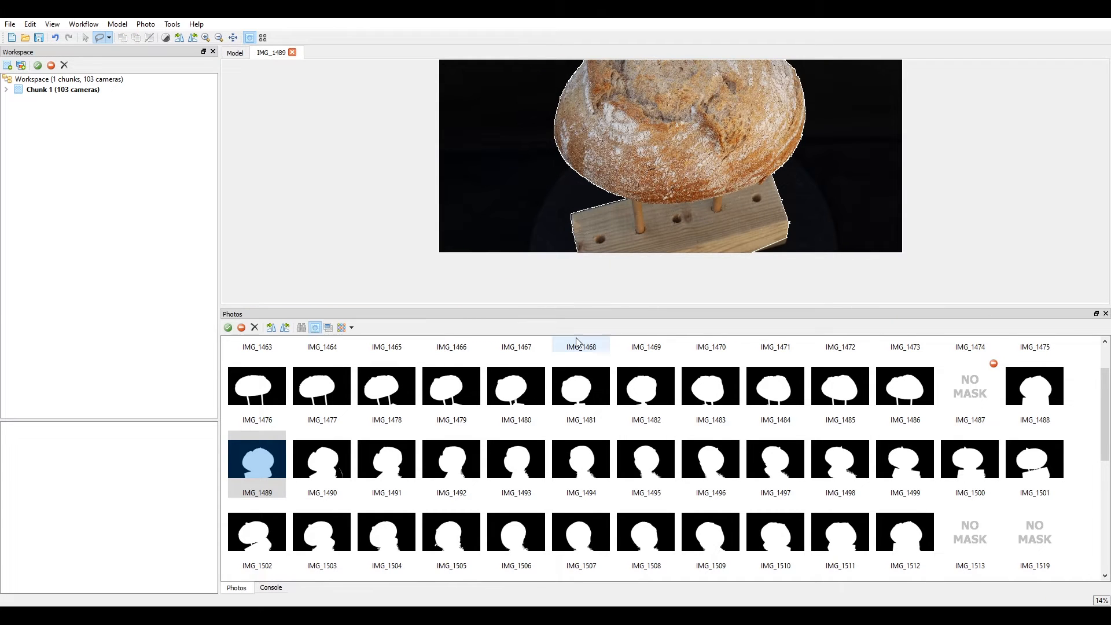
# Open IMG_1490, outline the stray turntable edge and patches right of and below the wooden base, and add the selection to the mask.
pyautogui.doubleClick(325, 465)
pyautogui.scroll(2, 776, 162)
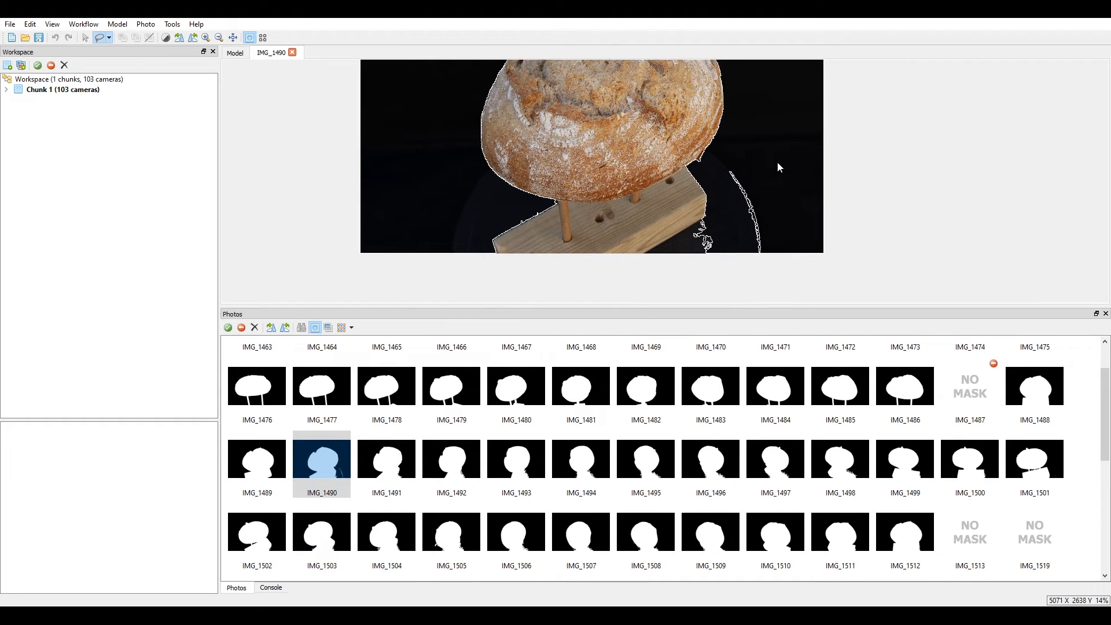
pyautogui.click(737, 148)
pyautogui.click(609, 289)
pyautogui.click(696, 224)
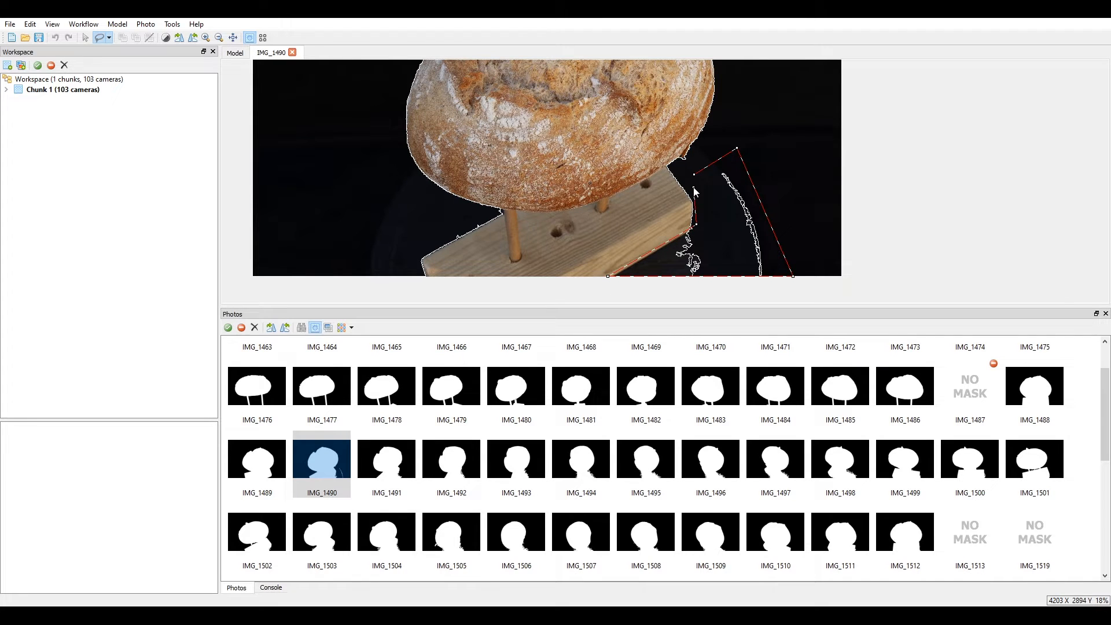
pyautogui.rightClick(720, 195)
pyautogui.click(741, 206)
# Open IMG_1491, outline the stray patches right of the wooden base down to the lower image edge, and add the selection to the mask.
pyautogui.press('pagedown')
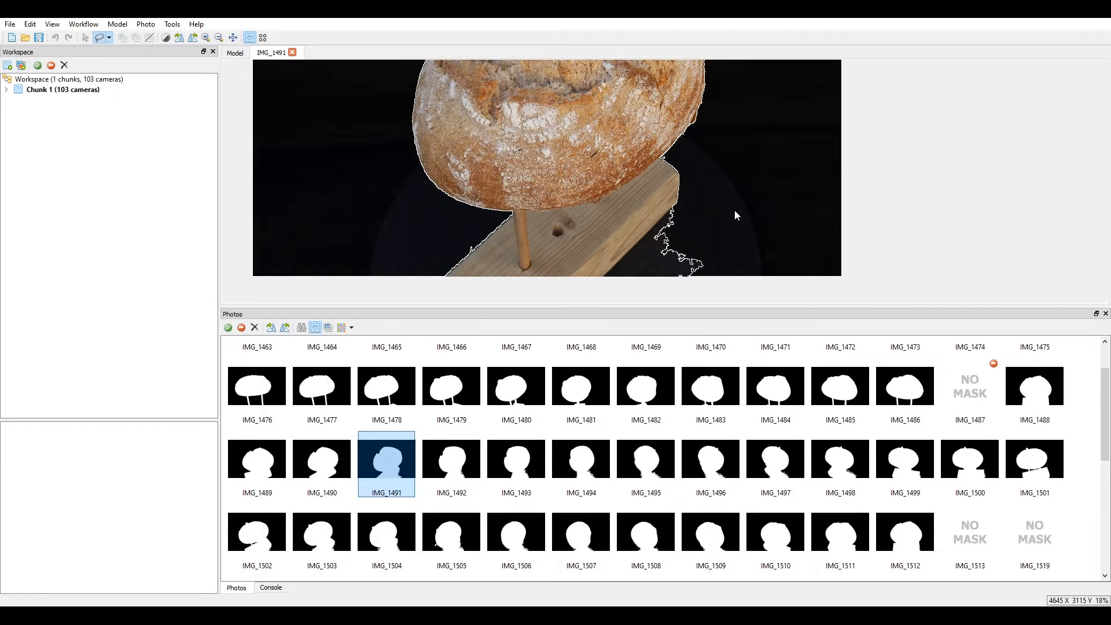
pyautogui.click(678, 199)
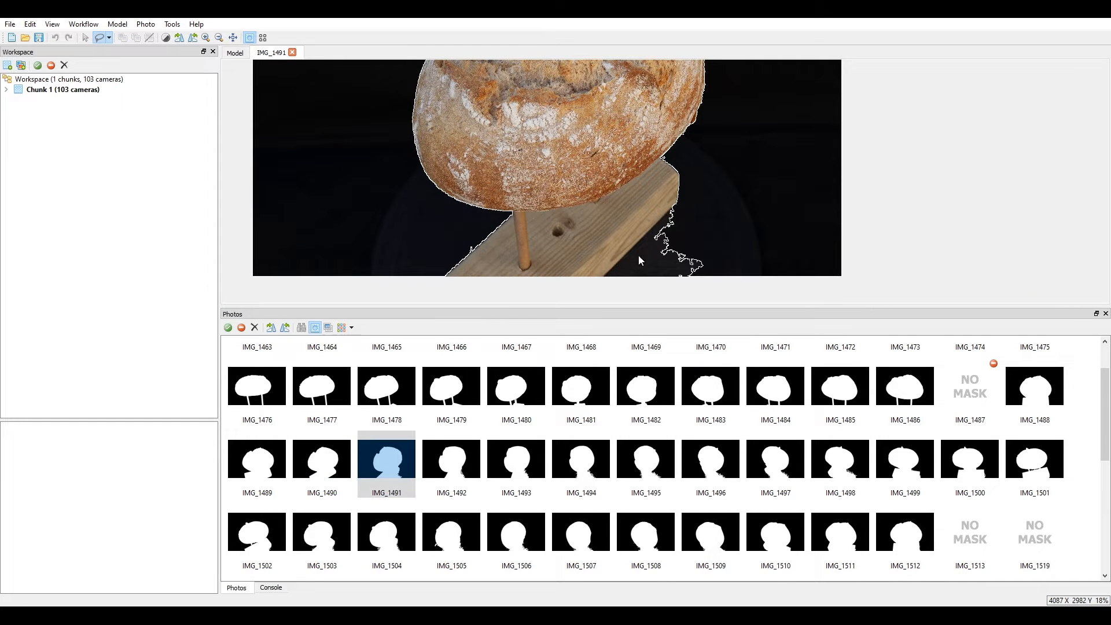
pyautogui.click(602, 296)
pyautogui.click(721, 294)
pyautogui.rightClick(688, 225)
pyautogui.click(727, 234)
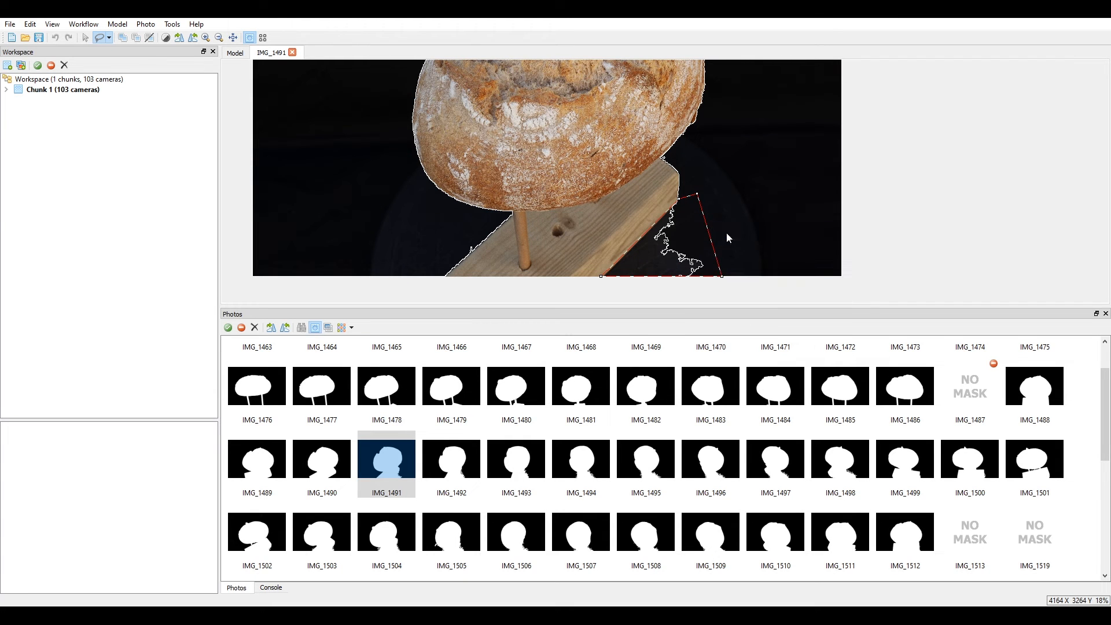
# Open IMG_1492, outline the stray patches along the right side of the wooden base, and add the selection to the mask.
pyautogui.doubleClick(450, 460)
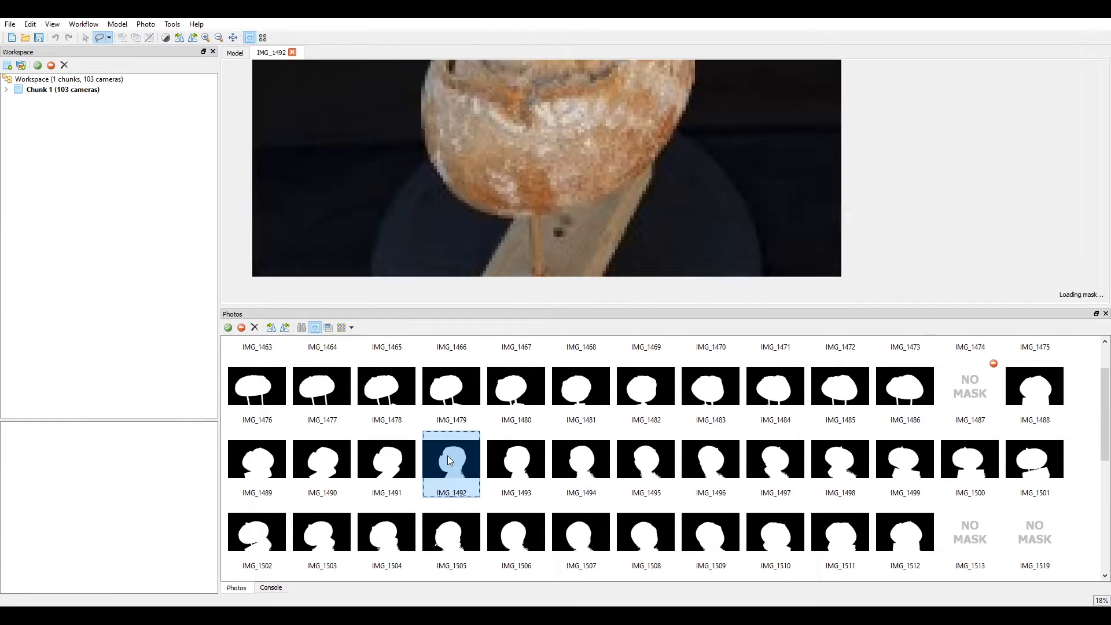
pyautogui.click(654, 179)
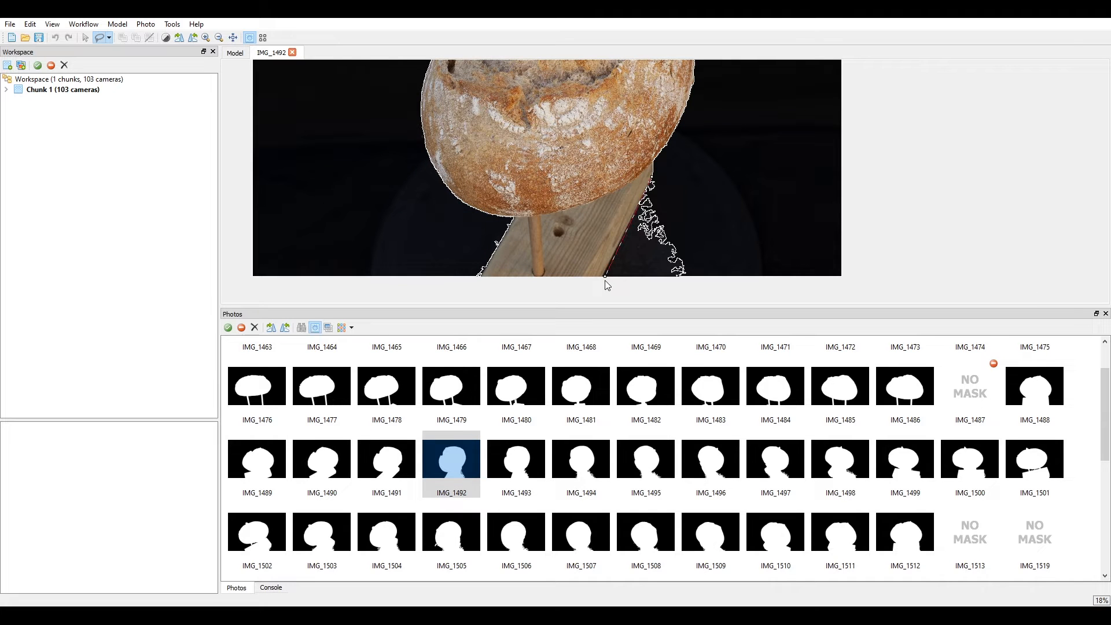
pyautogui.click(652, 181)
pyautogui.rightClick(671, 216)
pyautogui.click(692, 224)
# Open IMG_1493, outline the stray strip right of the wooden base from the bread to the lower image edge, and add it to the mask.
pyautogui.doubleClick(509, 470)
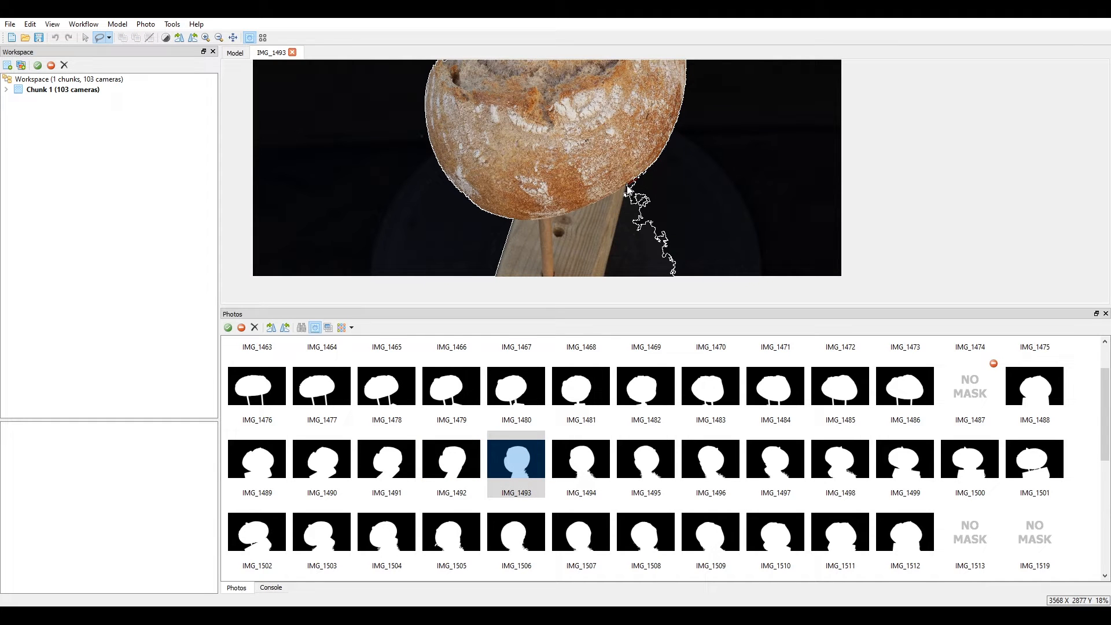
pyautogui.click(627, 187)
pyautogui.click(696, 286)
pyautogui.click(638, 178)
pyautogui.rightClick(642, 203)
pyautogui.click(664, 211)
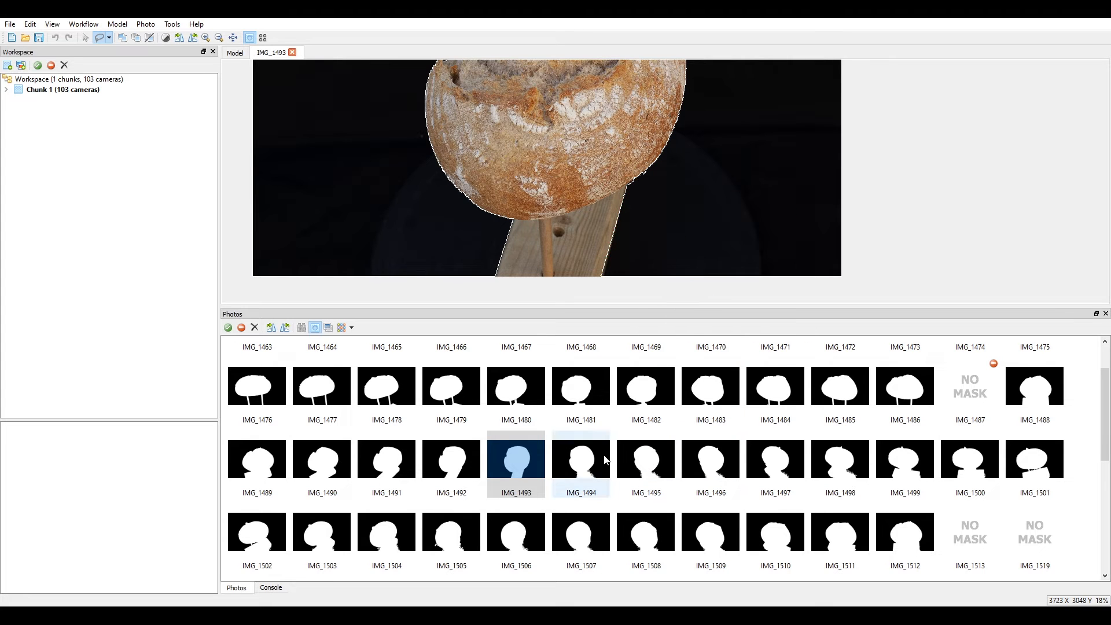
# Open IMG_1494, outline the stray patches between the bread's lower right edge, the wooden base and the image edge, and add them to the mask.
pyautogui.doubleClick(601, 443)
pyautogui.click(638, 178)
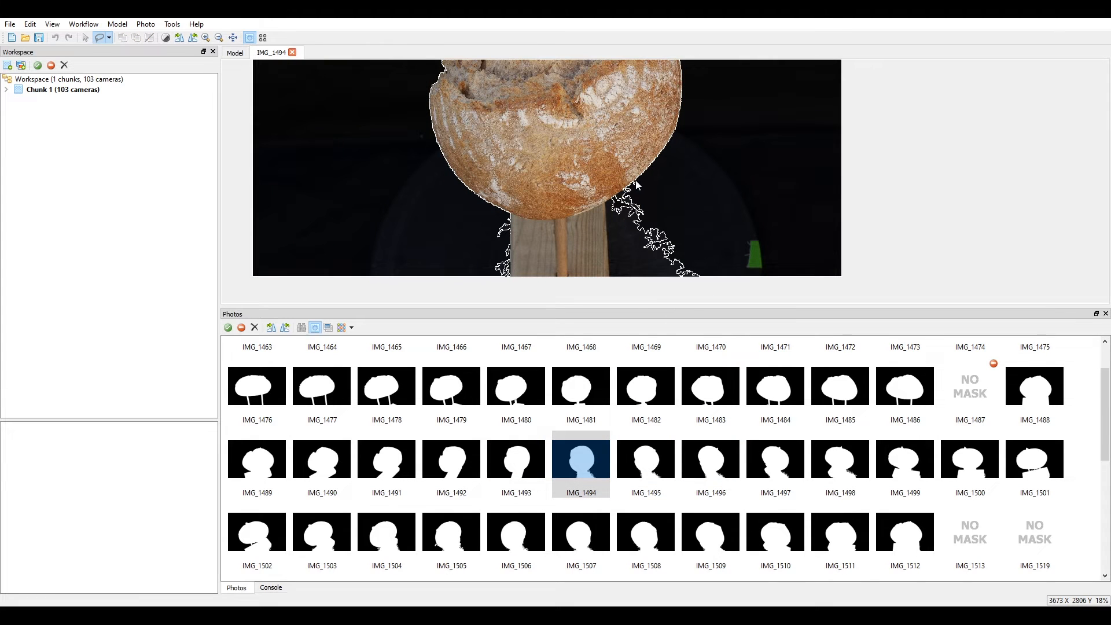
pyautogui.scroll(5, 617, 197)
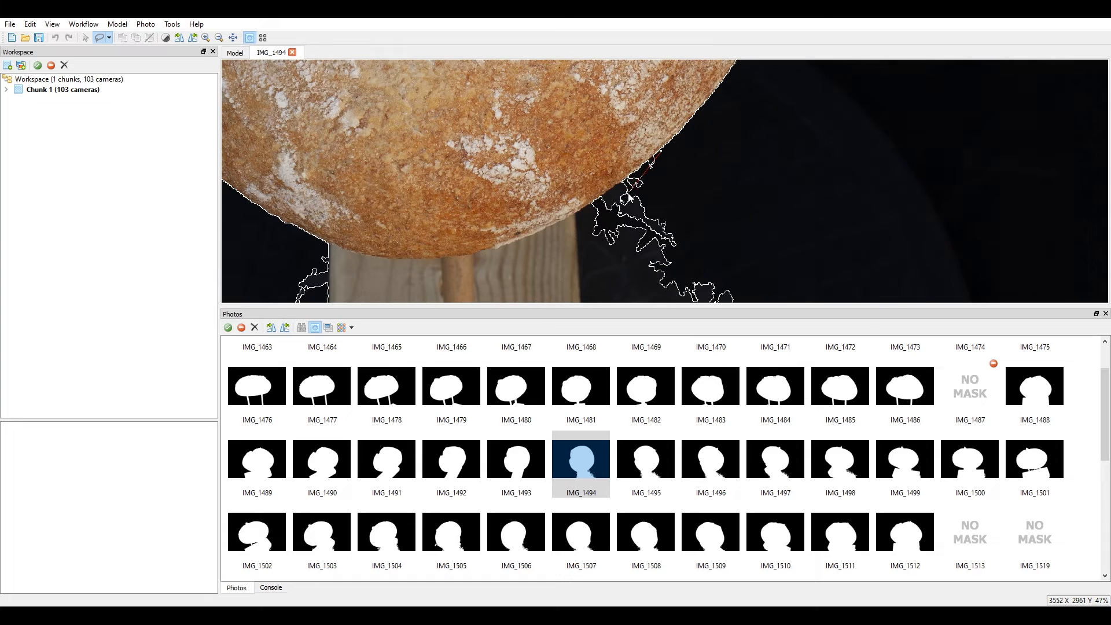
pyautogui.click(619, 186)
pyautogui.click(577, 214)
pyautogui.scroll(-3, 577, 214)
pyautogui.click(586, 264)
pyautogui.click(788, 273)
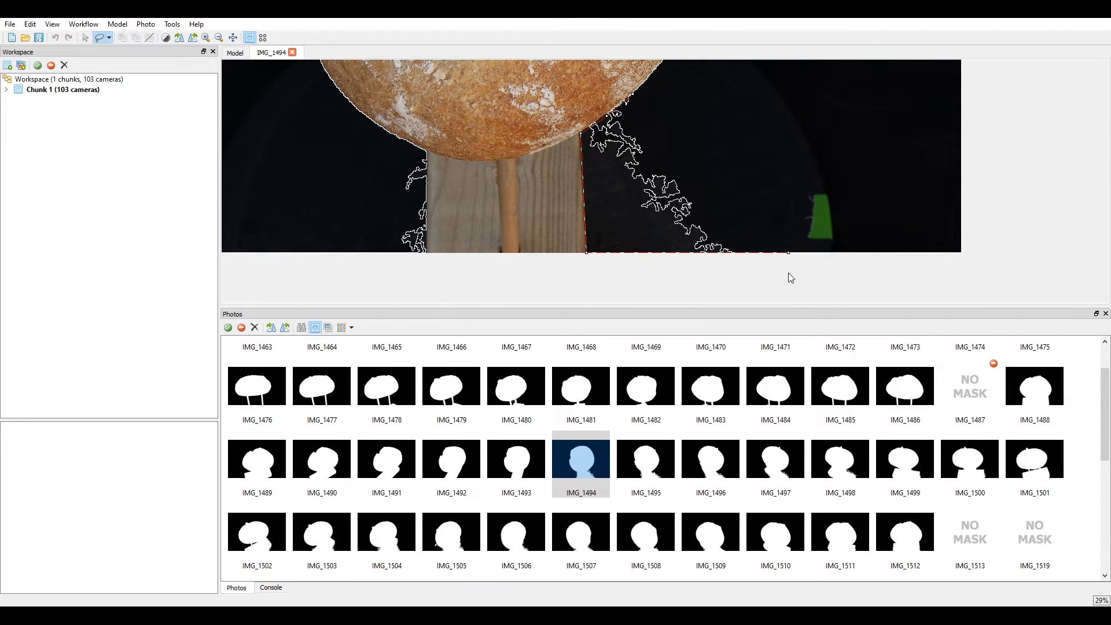
pyautogui.click(634, 100)
pyautogui.rightClick(646, 118)
pyautogui.click(671, 135)
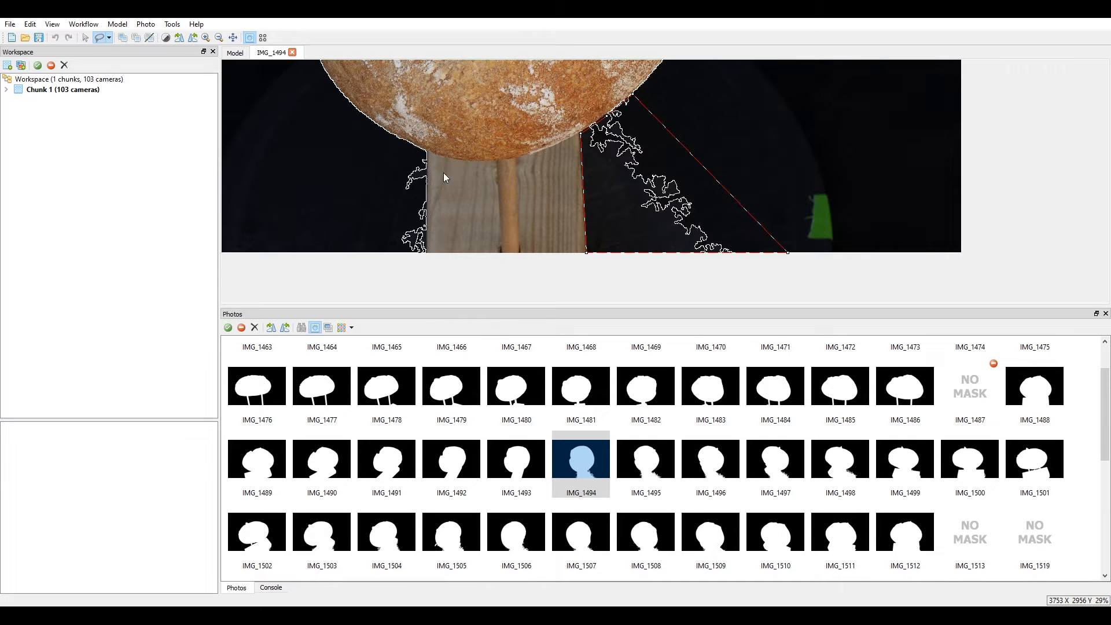
# Outline the stray patches along the left side of the wooden base in IMG_1494 and add the selection to the mask.
pyautogui.click(425, 152)
pyautogui.click(428, 267)
pyautogui.click(370, 266)
pyautogui.click(425, 151)
pyautogui.rightClick(417, 174)
pyautogui.click(432, 179)
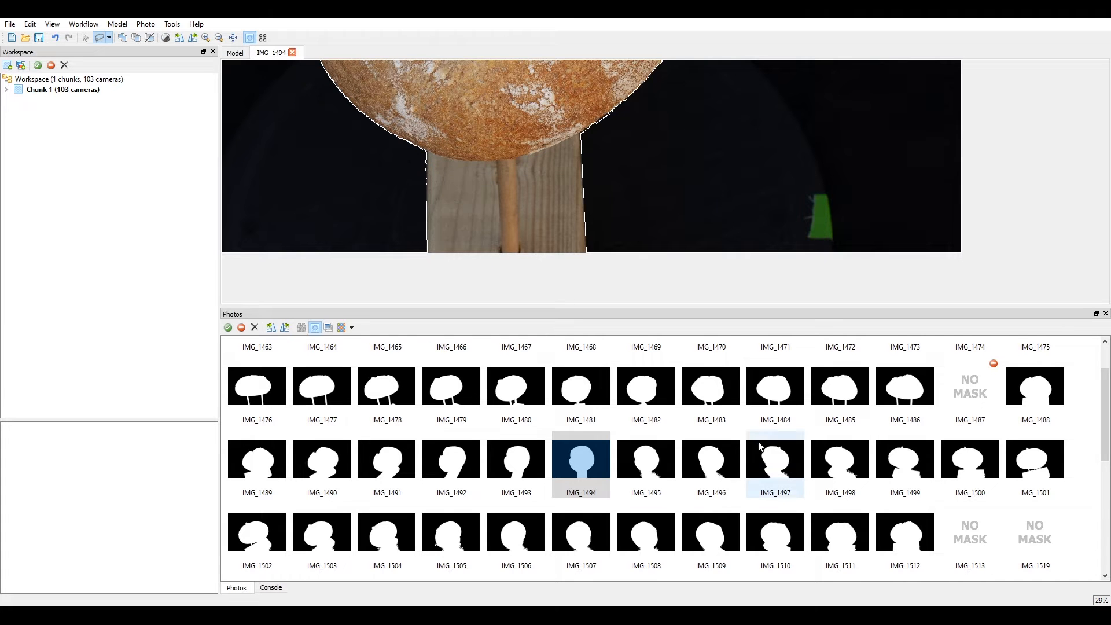
# Open IMG_1495, outline the stray patches right of the wooden base below the bread, and add the selection to the mask.
pyautogui.doubleClick(645, 460)
pyautogui.scroll(2, 614, 153)
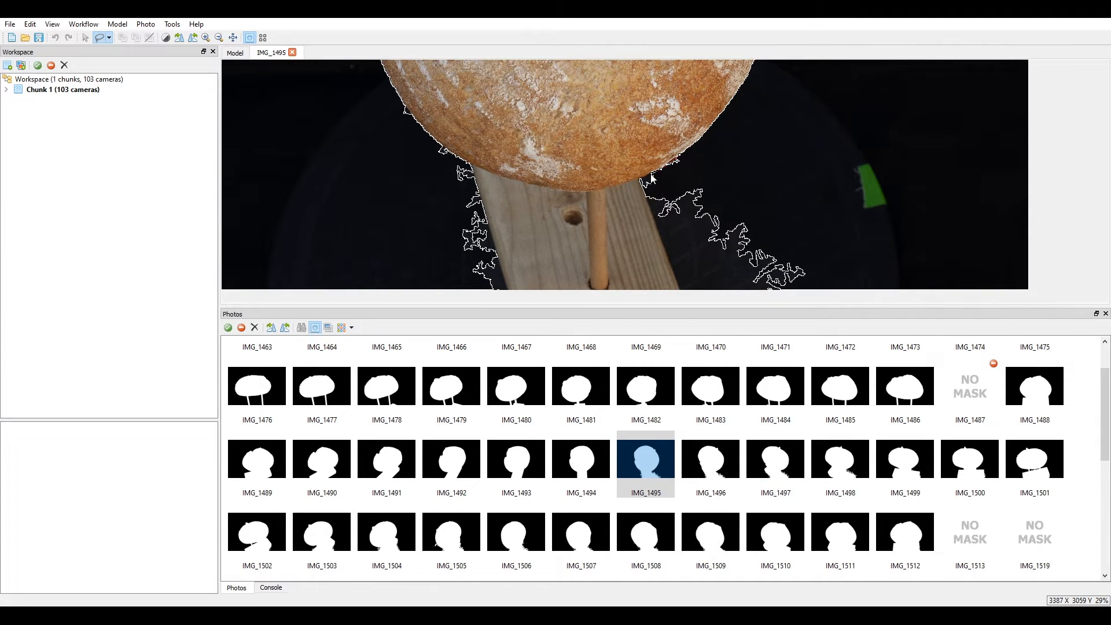
pyautogui.click(678, 293)
pyautogui.click(835, 297)
pyautogui.click(679, 155)
pyautogui.rightClick(694, 197)
pyautogui.click(716, 210)
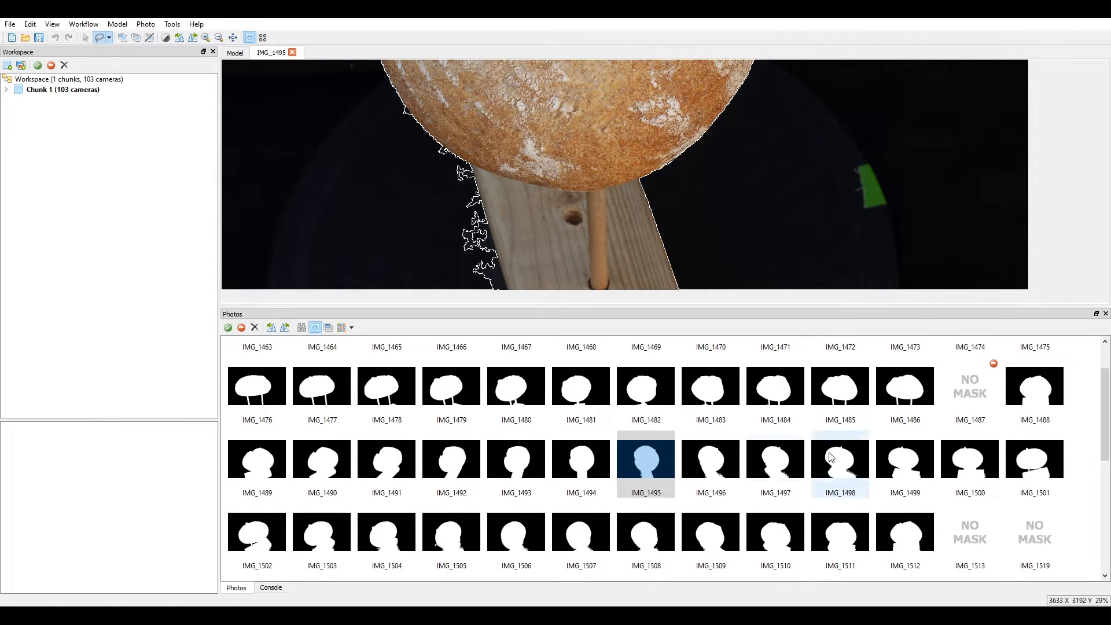
# Outline the stray patches along the left side of the wooden base in IMG_1495 and add the selection to the mask.
pyautogui.click(470, 171)
pyautogui.click(458, 290)
pyautogui.click(438, 180)
pyautogui.click(450, 159)
pyautogui.click(470, 171)
pyautogui.rightClick(470, 194)
pyautogui.click(523, 214)
# Open IMG_1496, outline the stray patches along the right side of the wooden base, and add the selection to the mask.
pyautogui.scroll(-2, 678, 208)
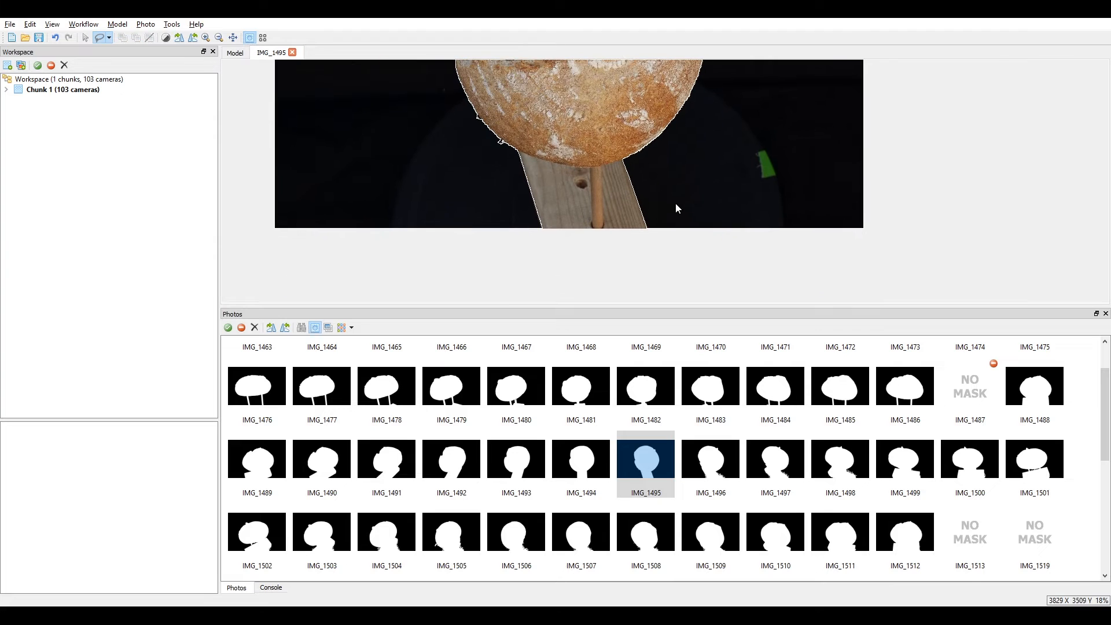
pyautogui.click(710, 460)
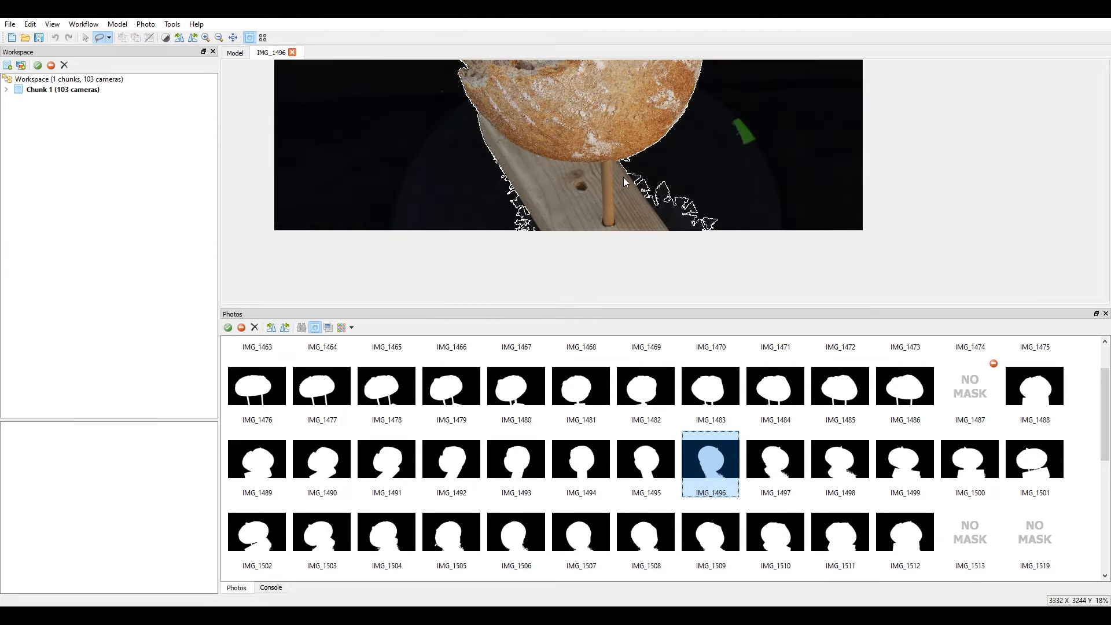
pyautogui.click(671, 238)
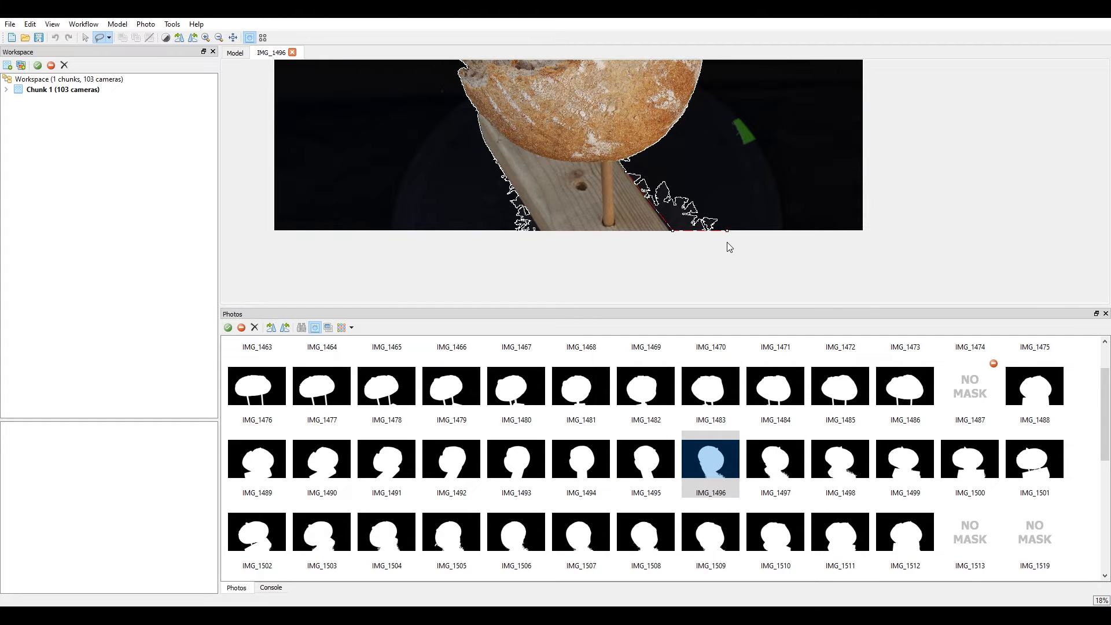
pyautogui.click(675, 169)
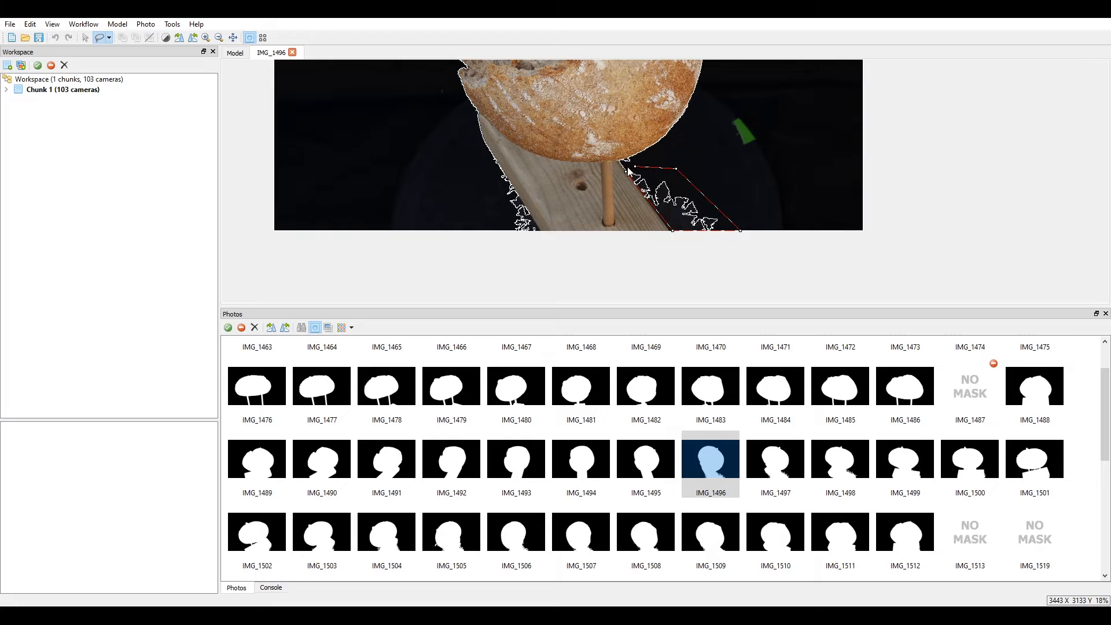
pyautogui.click(627, 173)
pyautogui.rightClick(686, 200)
pyautogui.click(714, 201)
# Outline the stray patches along the lower left side of the wooden base in IMG_1496 and add the selection to the mask.
pyautogui.click(491, 157)
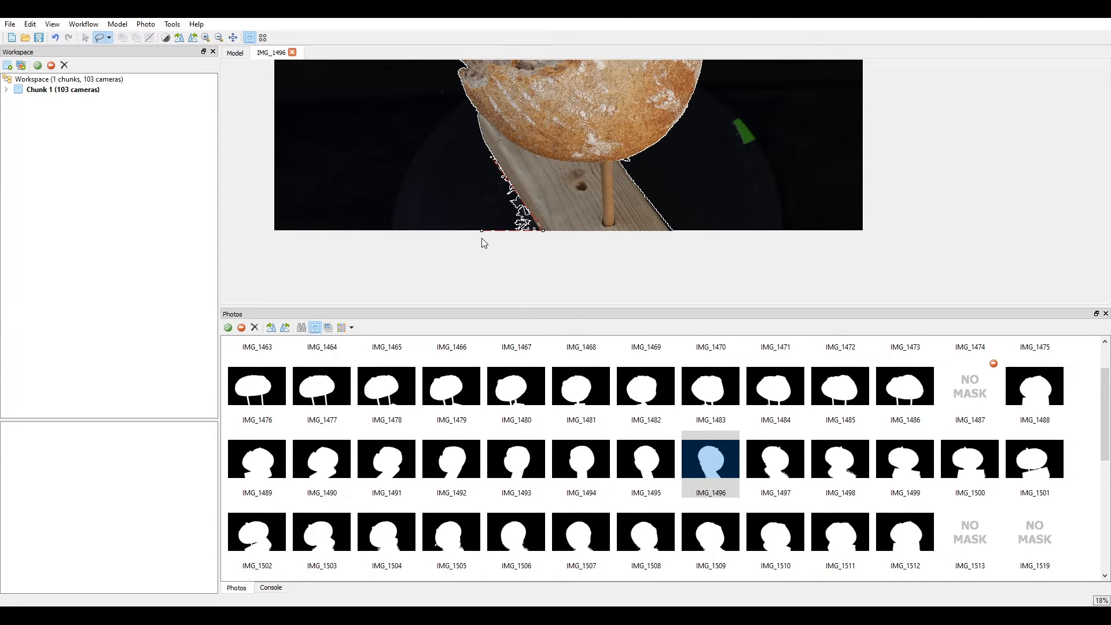
pyautogui.rightClick(505, 196)
pyautogui.click(538, 203)
# Open IMG_1497, outline the stray patches along the base's right edge from the dowel downward, and add the selection to the mask.
pyautogui.doubleClick(792, 472)
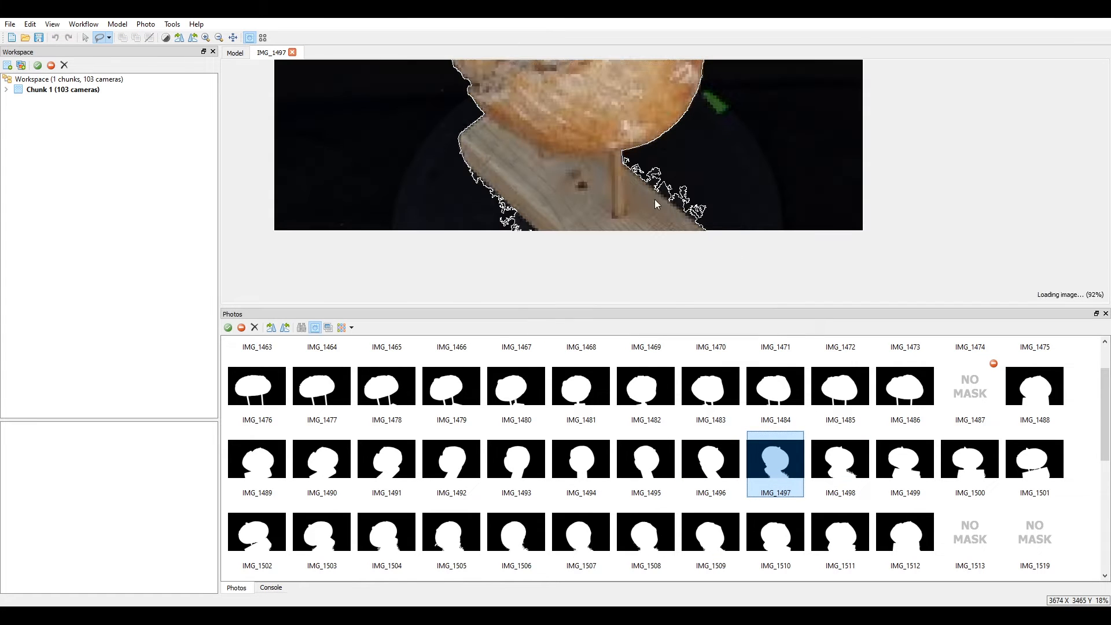
pyautogui.click(624, 165)
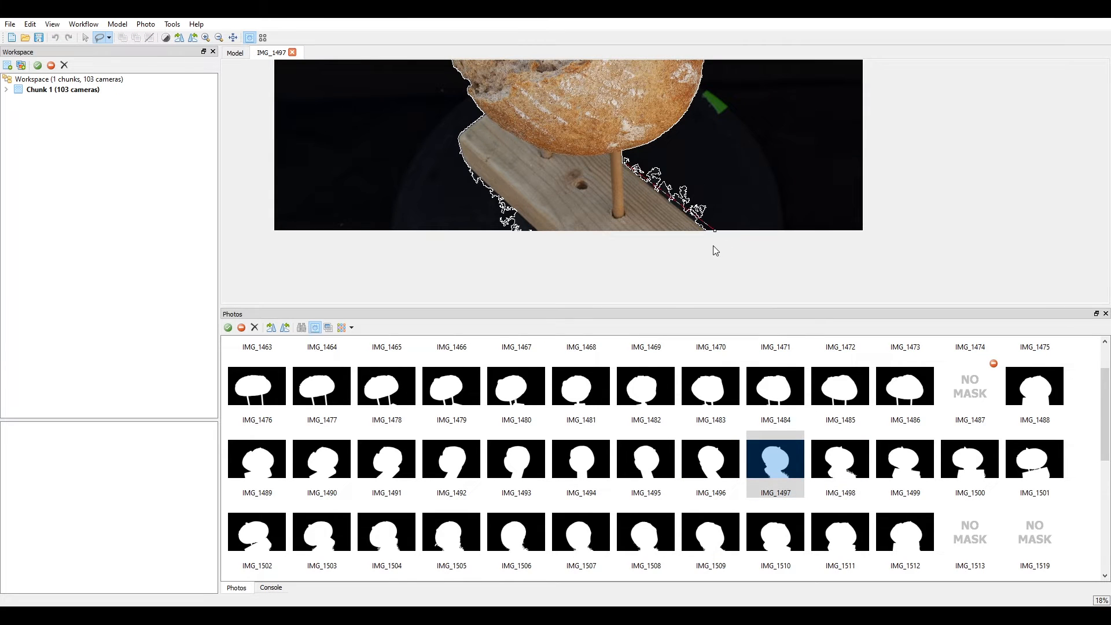
pyautogui.click(750, 220)
pyautogui.click(686, 154)
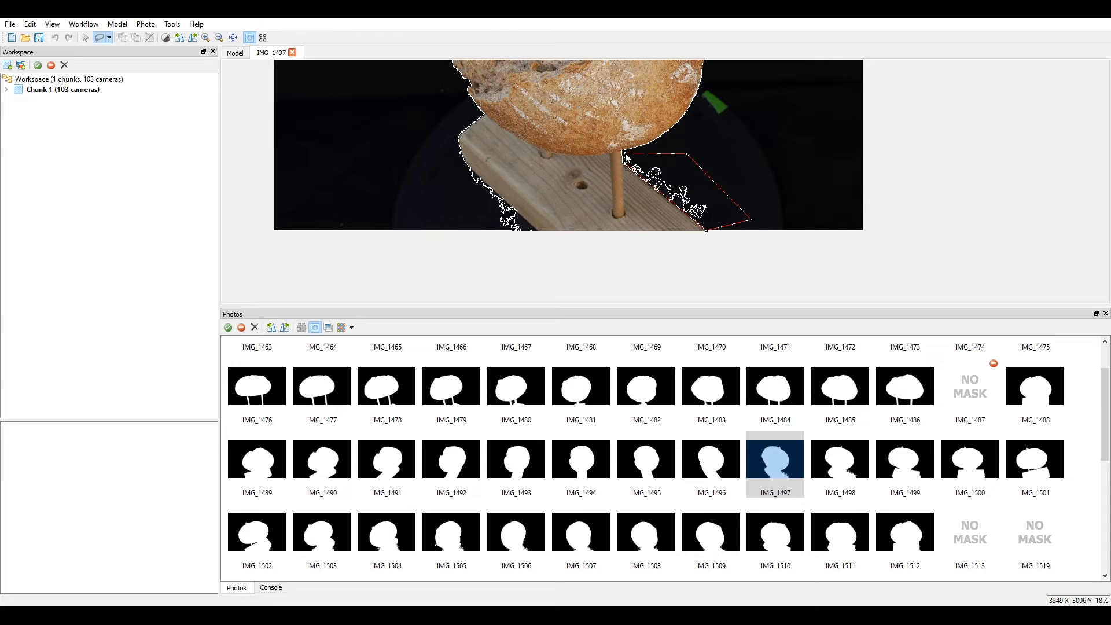
pyautogui.click(625, 164)
pyautogui.rightClick(678, 169)
pyautogui.click(703, 175)
# Outline the stray patches along the lower left side of the wooden base in IMG_1497 and add the selection to the mask.
pyautogui.click(463, 163)
pyautogui.click(542, 235)
pyautogui.click(475, 237)
pyautogui.click(453, 173)
pyautogui.click(464, 164)
pyautogui.rightClick(475, 184)
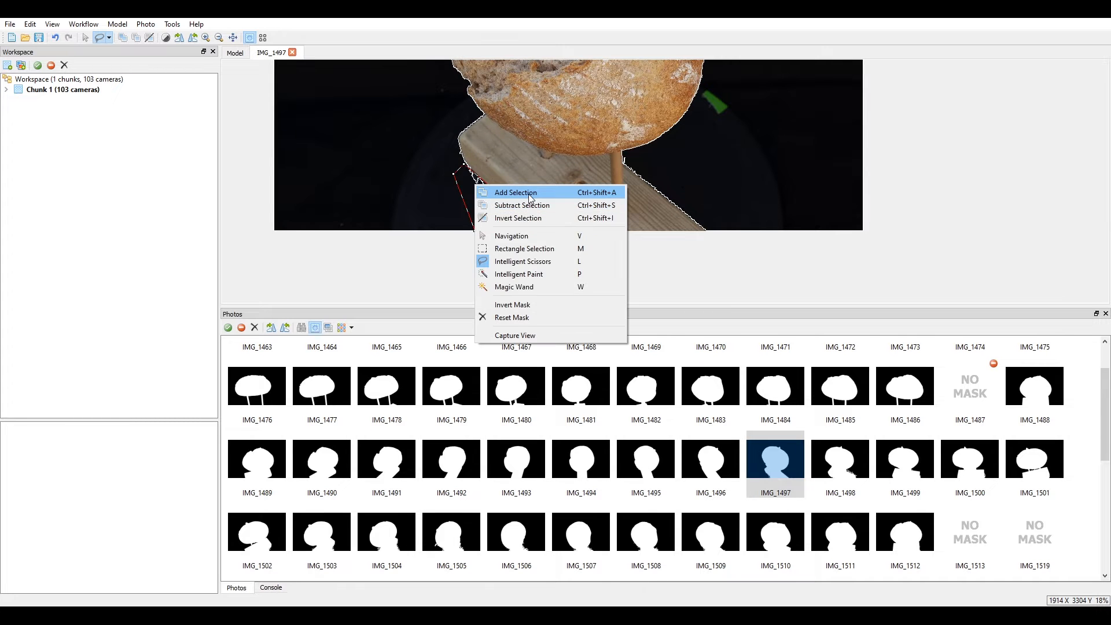
pyautogui.click(530, 193)
# Open IMG_1498, outline the stray patches behind and right of the wooden base starting at the front dowel, and add them to the mask.
pyautogui.click(839, 459)
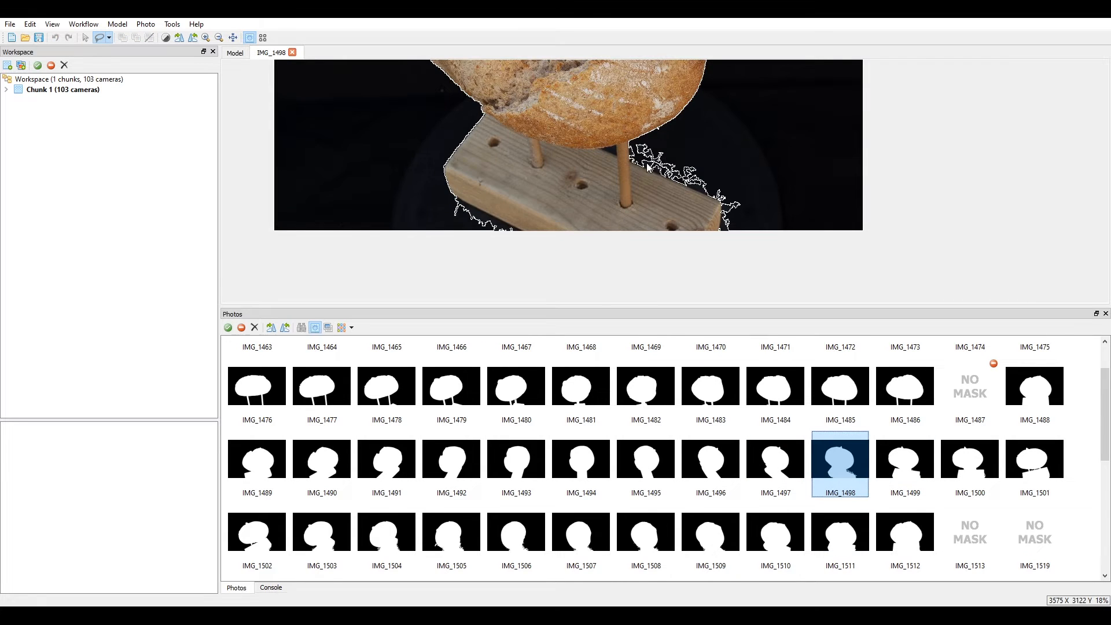
pyautogui.scroll(3, 648, 166)
pyautogui.click(624, 136)
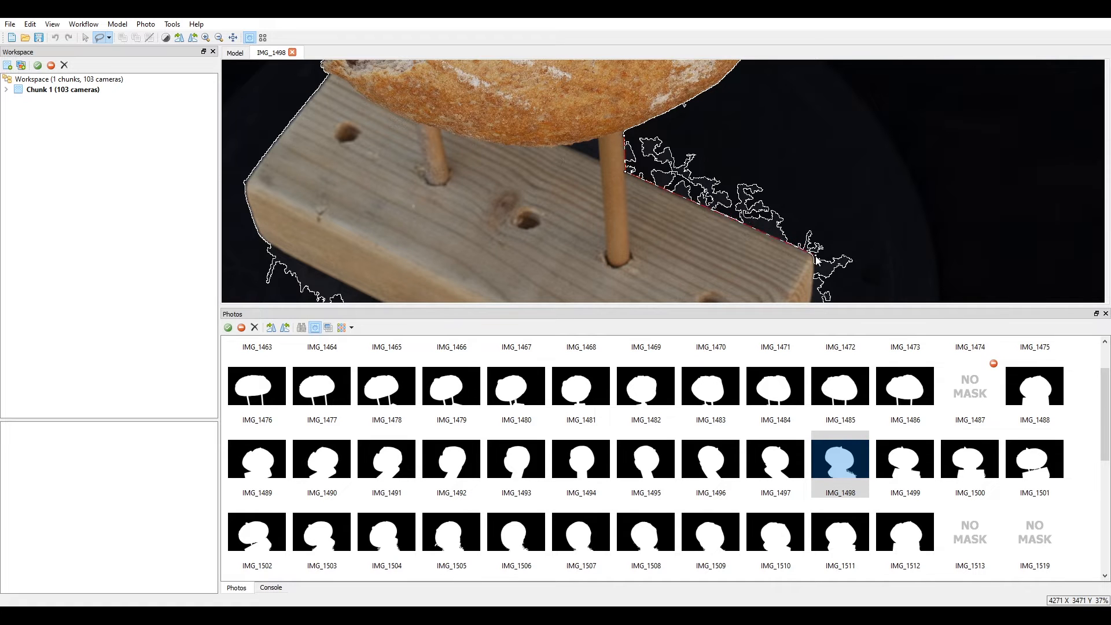
pyautogui.scroll(-3, 811, 261)
pyautogui.moveTo(797, 248); pyautogui.dragTo(782, 207, button='middle')
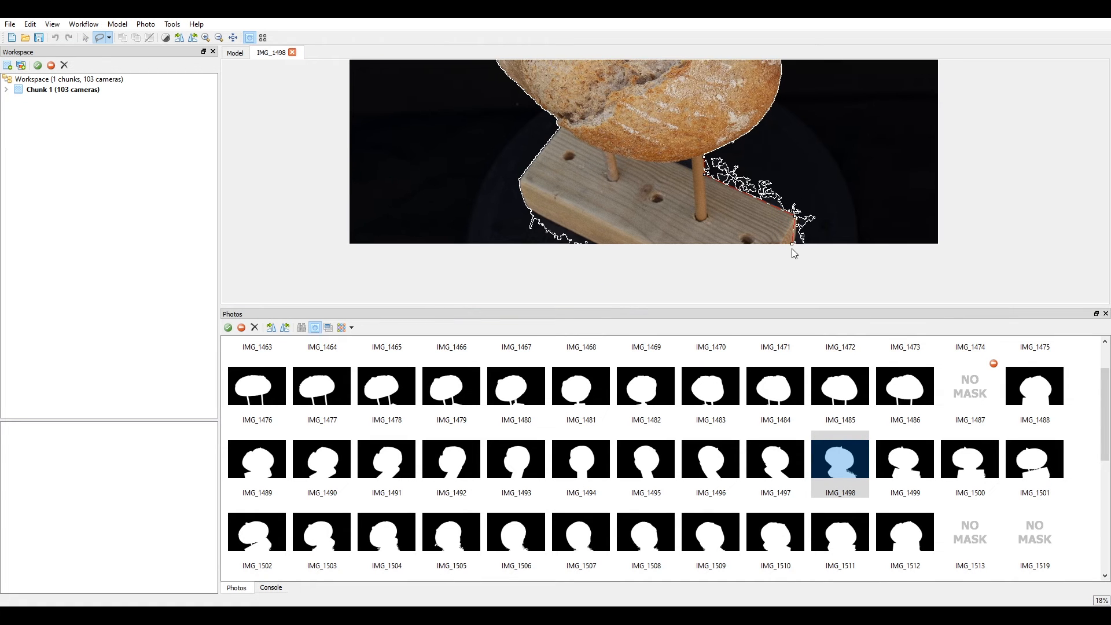
pyautogui.click(834, 172)
pyautogui.click(744, 159)
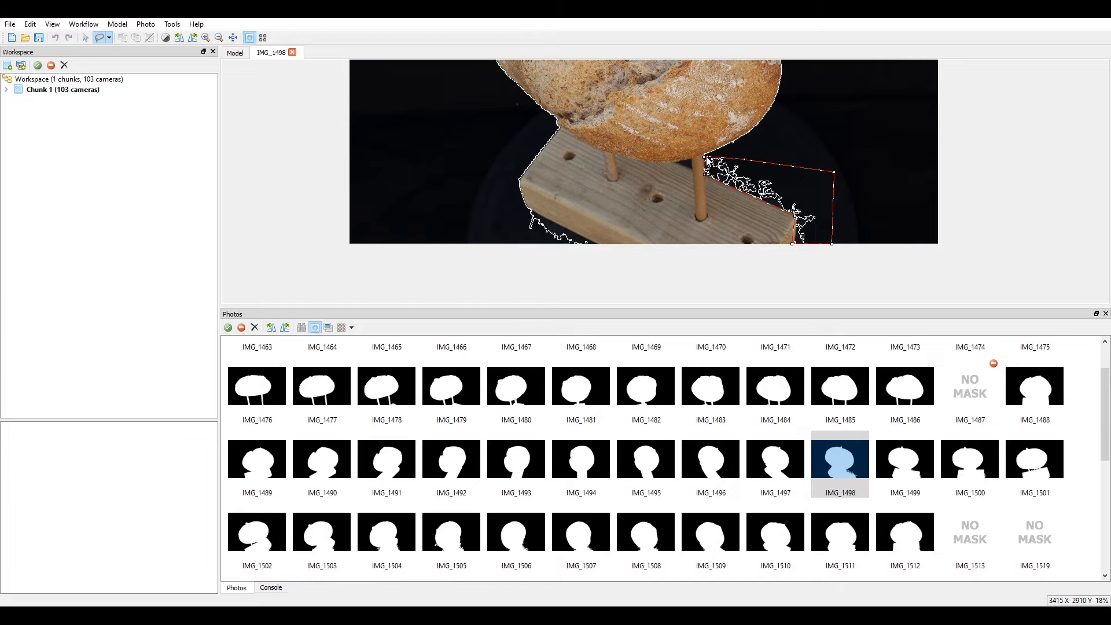
pyautogui.click(704, 160)
pyautogui.rightClick(745, 174)
pyautogui.click(764, 182)
# Outline the stray strip below the left part of the wooden base in IMG_1498 and add the selection to the mask.
pyautogui.click(520, 203)
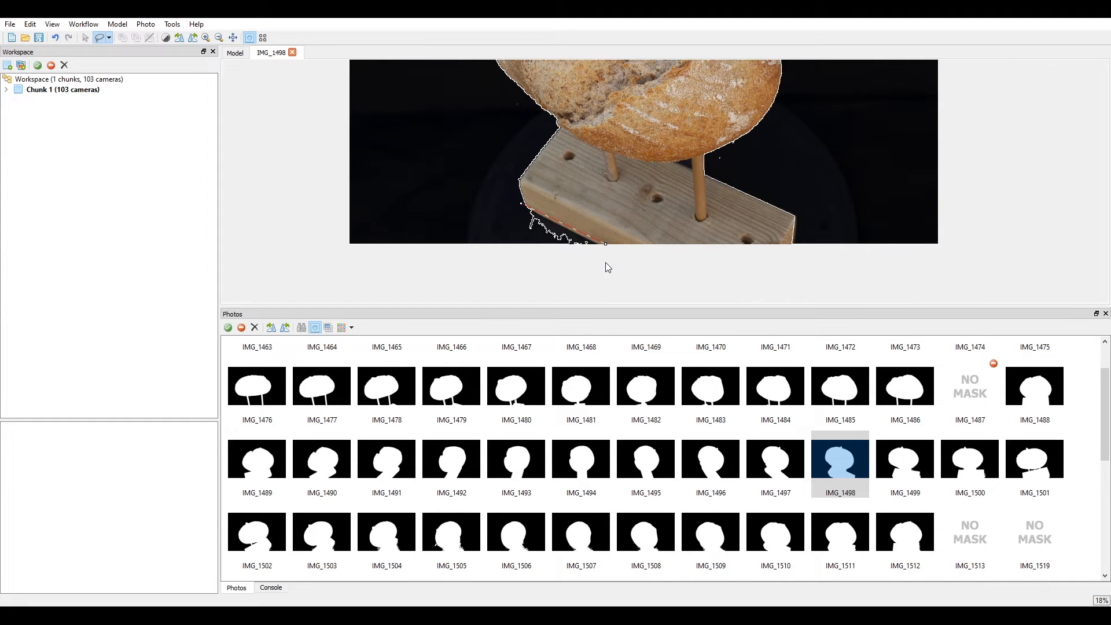
pyautogui.click(521, 204)
pyautogui.rightClick(532, 227)
pyautogui.click(557, 236)
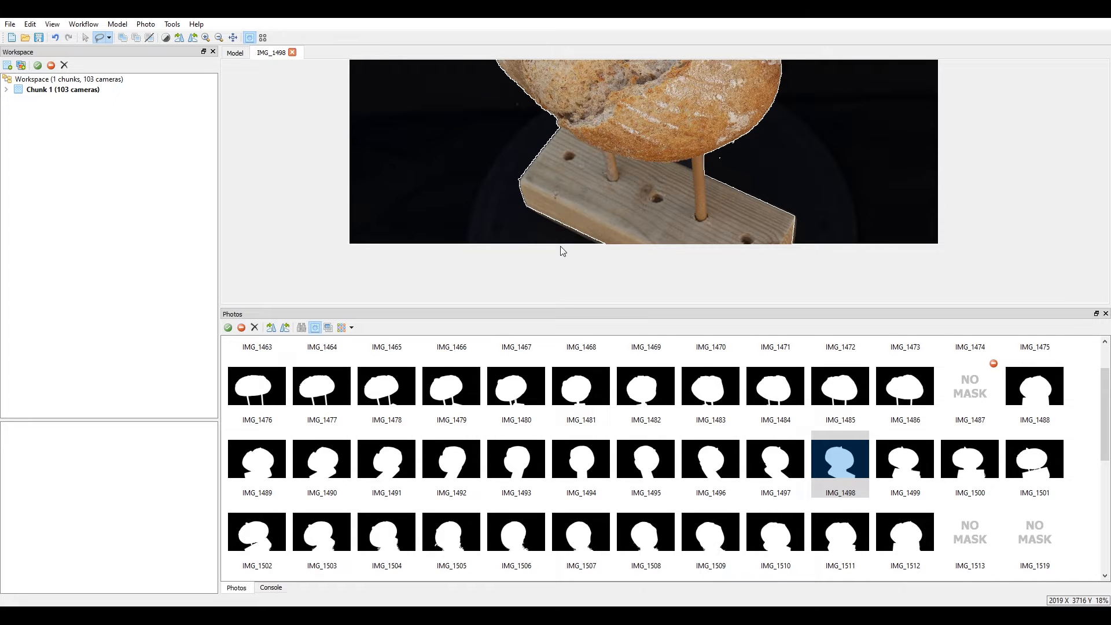
# Open IMG_1499, outline the stray patch at the right end of the wooden base, and add the selection to the mask.
pyautogui.doubleClick(905, 460)
pyautogui.click(794, 204)
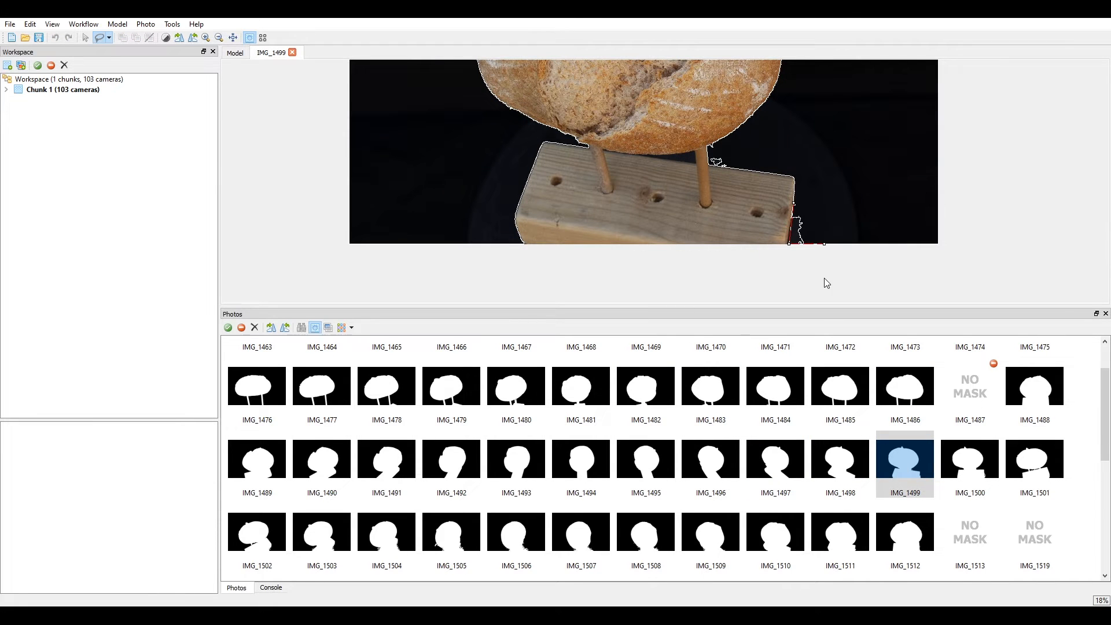
pyautogui.click(817, 204)
pyautogui.click(794, 204)
pyautogui.rightClick(813, 226)
pyautogui.click(850, 232)
# Open IMG_1500, outline the stray patches at the right end of the wooden base, and add the selection to the mask.
pyautogui.doubleClick(970, 460)
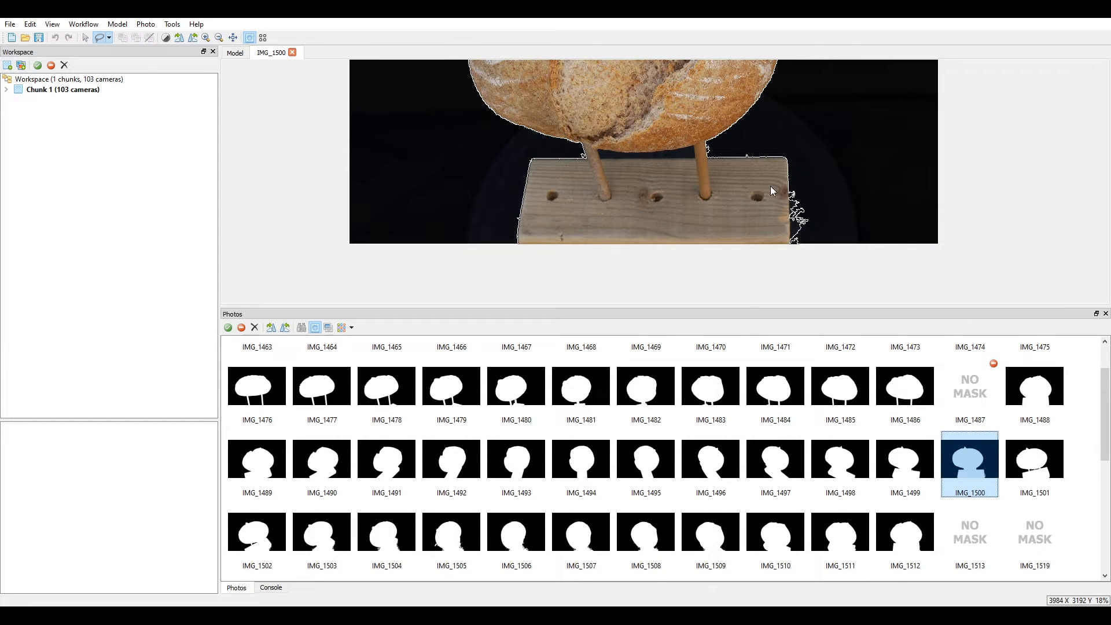
pyautogui.click(789, 191)
pyautogui.click(790, 272)
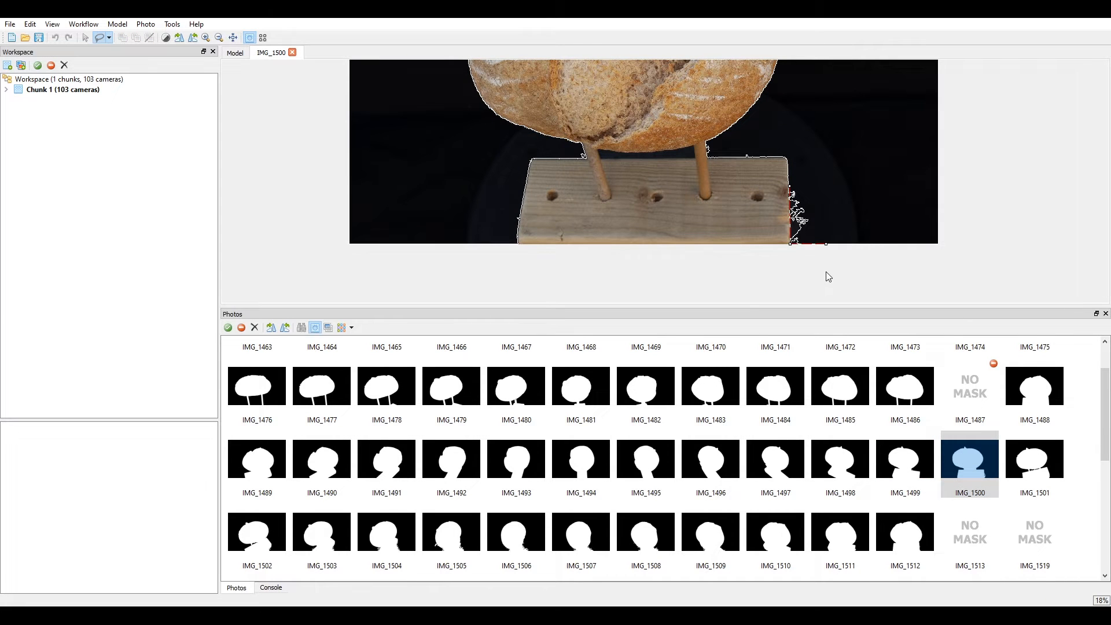
pyautogui.click(820, 175)
pyautogui.click(791, 191)
pyautogui.rightClick(800, 195)
pyautogui.click(840, 202)
# Check the mask of IMG_1501, and in IMG_1502 outline the stray patches along the wooden base's lower right edge and add them to the mask.
pyautogui.doubleClick(1045, 483)
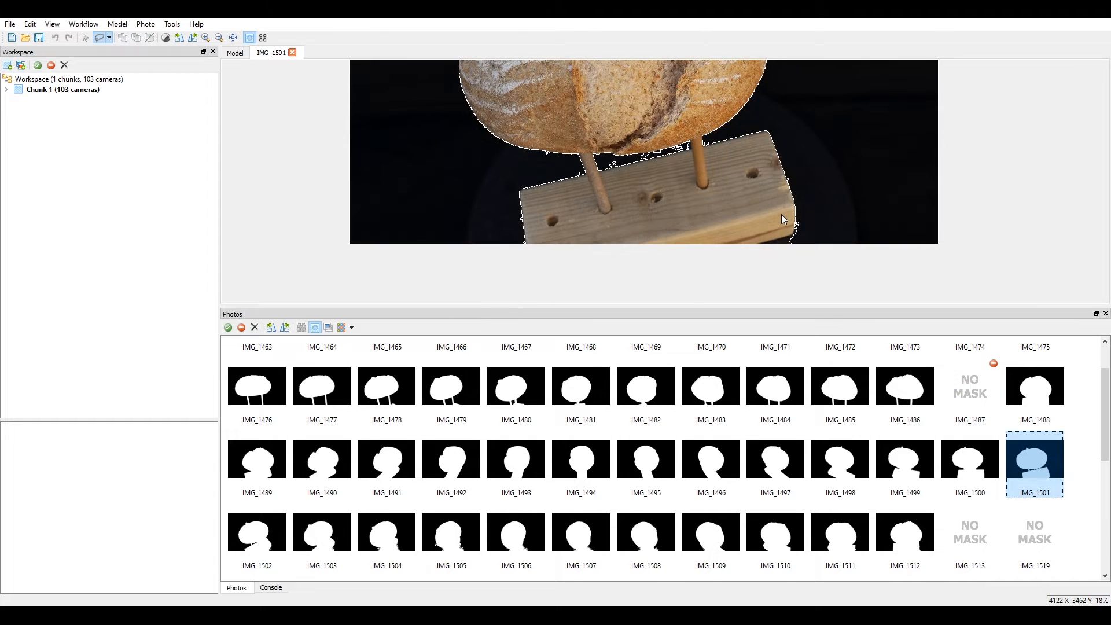
pyautogui.scroll(-3, 781, 214)
pyautogui.click(260, 542)
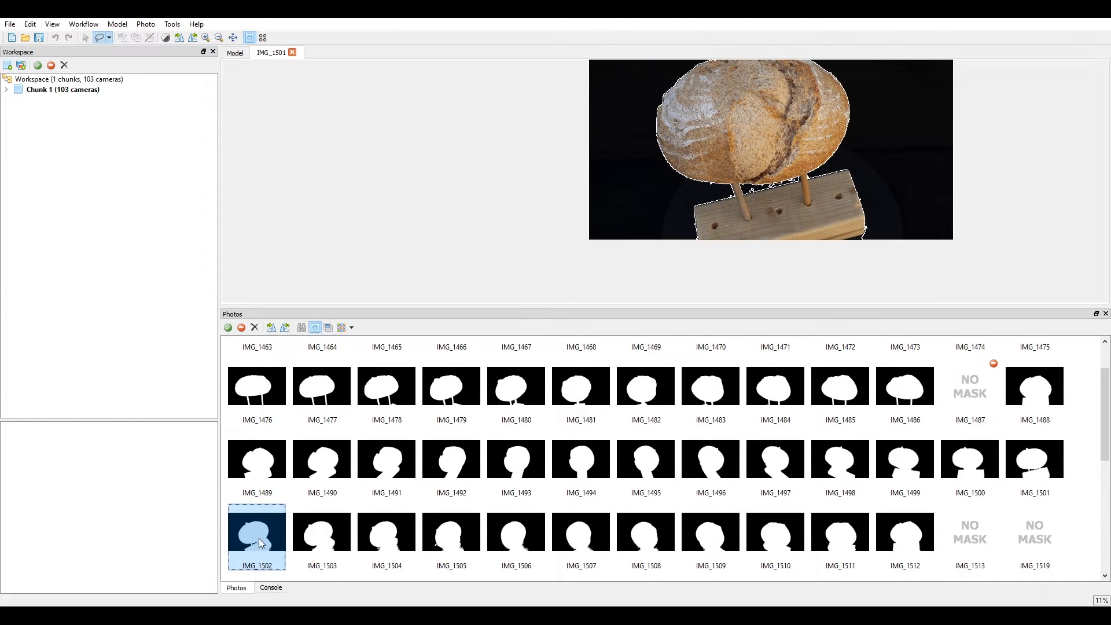
pyautogui.doubleClick(261, 542)
pyautogui.scroll(3, 885, 206)
pyautogui.click(889, 190)
pyautogui.click(797, 265)
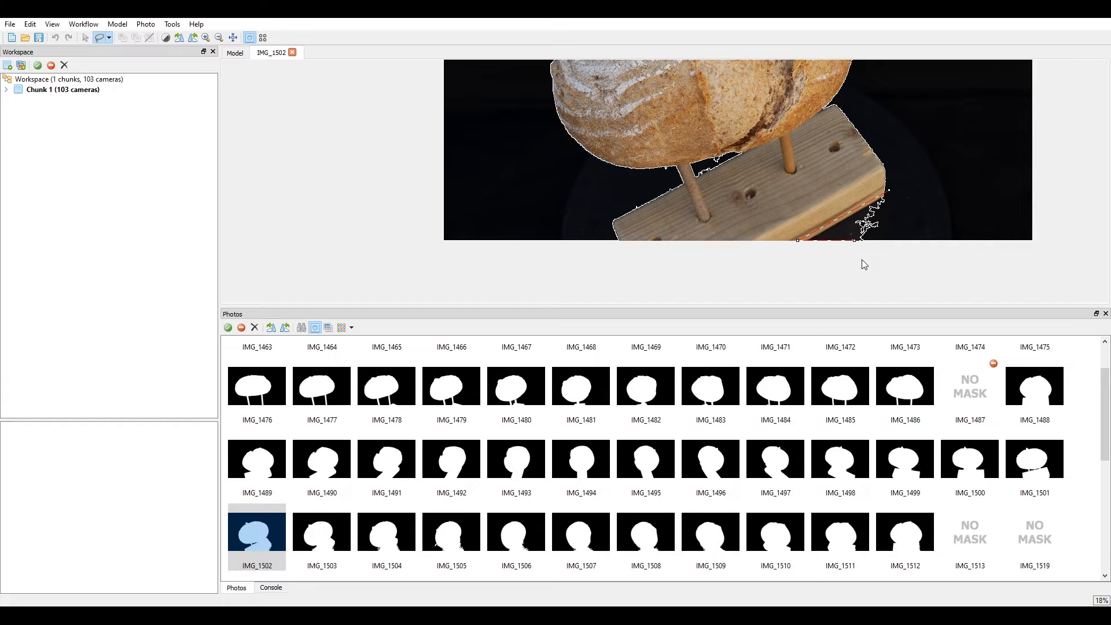
pyautogui.click(892, 258)
pyautogui.rightClick(889, 214)
pyautogui.click(914, 218)
# Open IMG_1503, outline the stray patches along the right side of the wooden base, and add the selection to the mask.
pyautogui.click(323, 538)
pyautogui.doubleClick(323, 537)
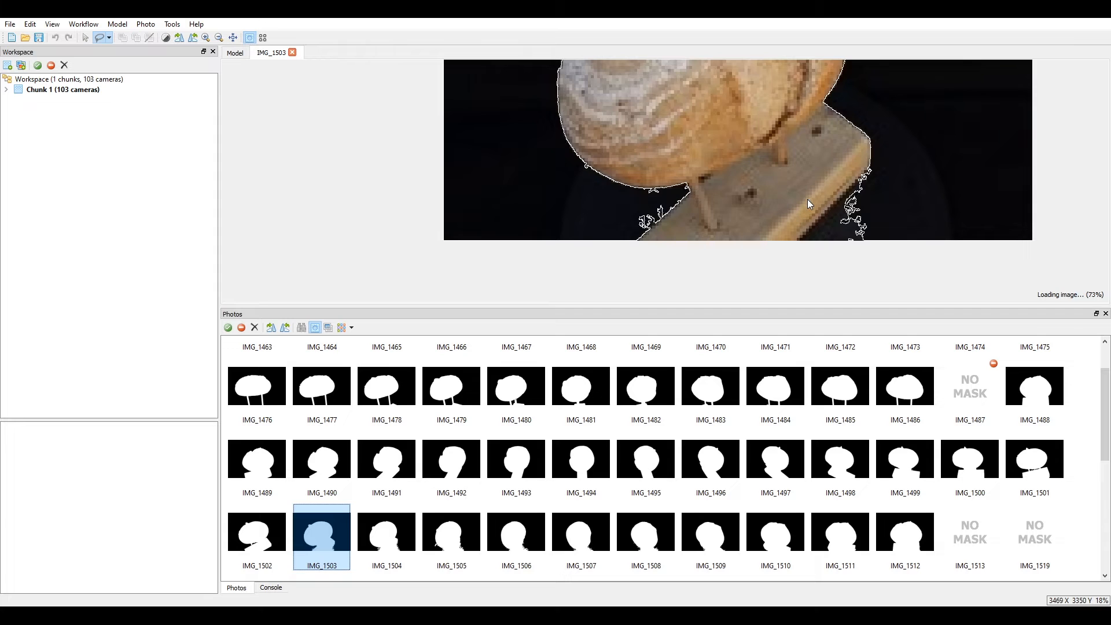
pyautogui.click(871, 166)
pyautogui.click(794, 266)
pyautogui.click(888, 268)
pyautogui.click(894, 160)
pyautogui.rightClick(880, 190)
pyautogui.click(897, 201)
# Outline the stray patches along the left edge of the wooden base in IMG_1503 and add the selection to the mask.
pyautogui.click(675, 201)
pyautogui.click(633, 241)
pyautogui.click(615, 225)
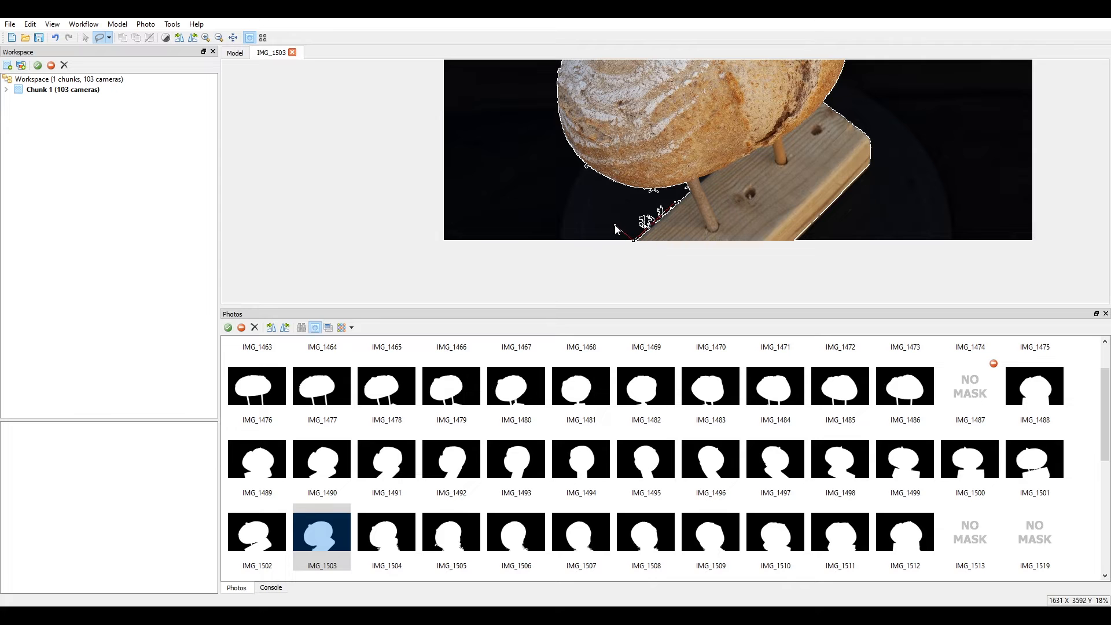
pyautogui.click(675, 201)
pyautogui.scroll(4, 673, 205)
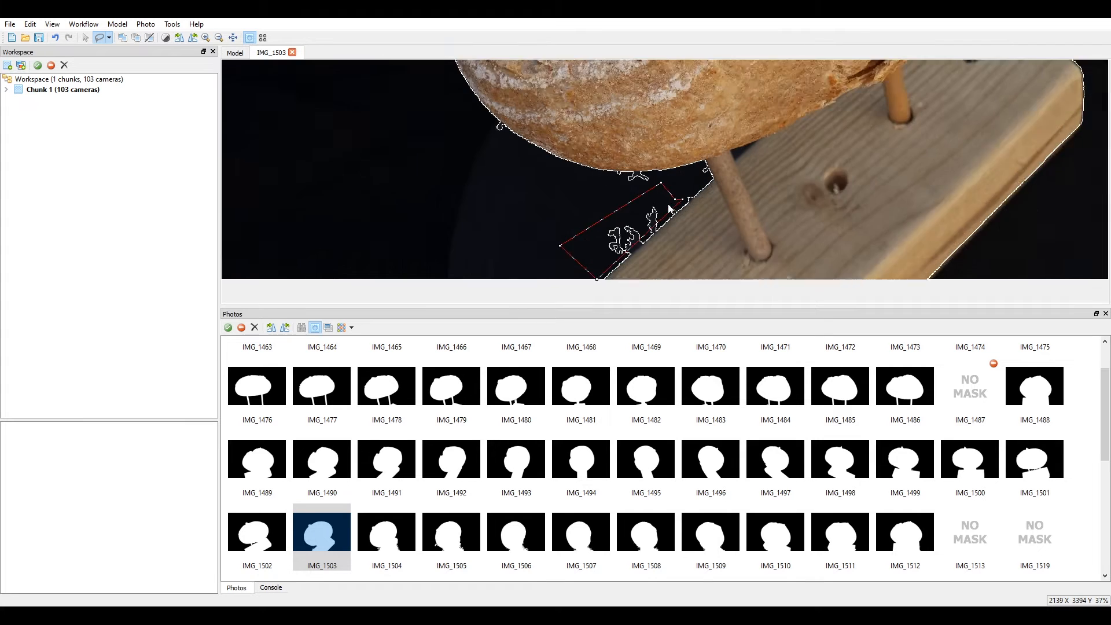
pyautogui.rightClick(643, 211)
pyautogui.click(656, 219)
# Open IMG_1504, outline the stray patches right of the wooden base down to the photo's lower edge, and add them to the mask.
pyautogui.press('pagedown')
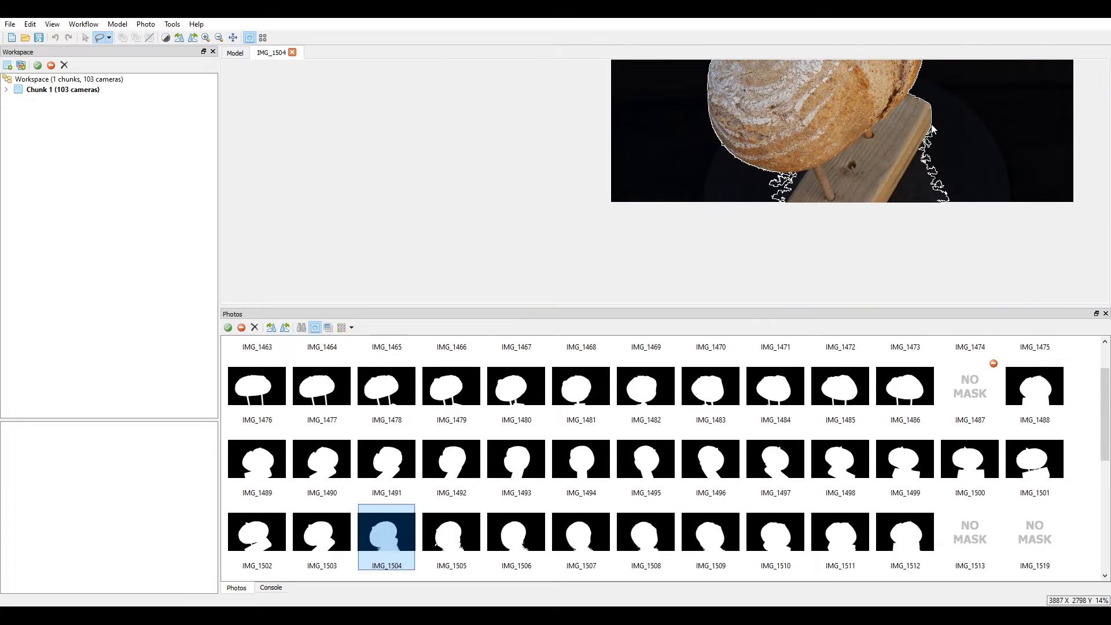
pyautogui.click(924, 134)
pyautogui.click(883, 219)
pyautogui.click(970, 215)
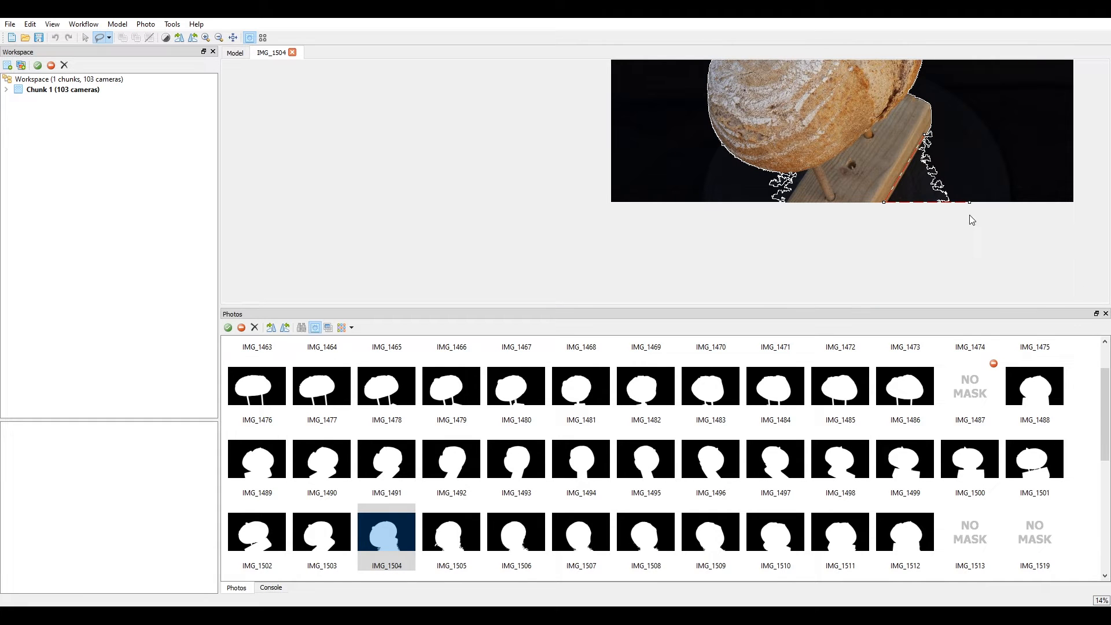
pyautogui.rightClick(952, 159)
pyautogui.click(982, 169)
# Outline the stray patches under the loaf left of the wooden base in IMG_1504 and add the selection to the mask.
pyautogui.scroll(3, 778, 177)
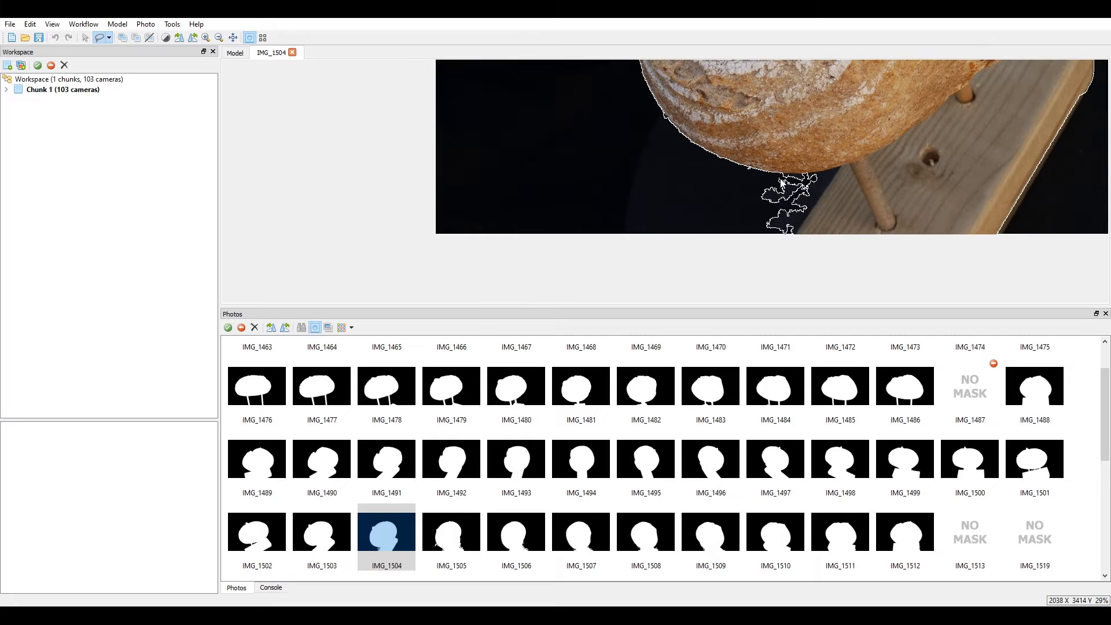
pyautogui.click(838, 169)
pyautogui.click(796, 249)
pyautogui.click(729, 249)
pyautogui.click(755, 177)
pyautogui.click(785, 174)
pyautogui.rightClick(803, 208)
pyautogui.click(833, 212)
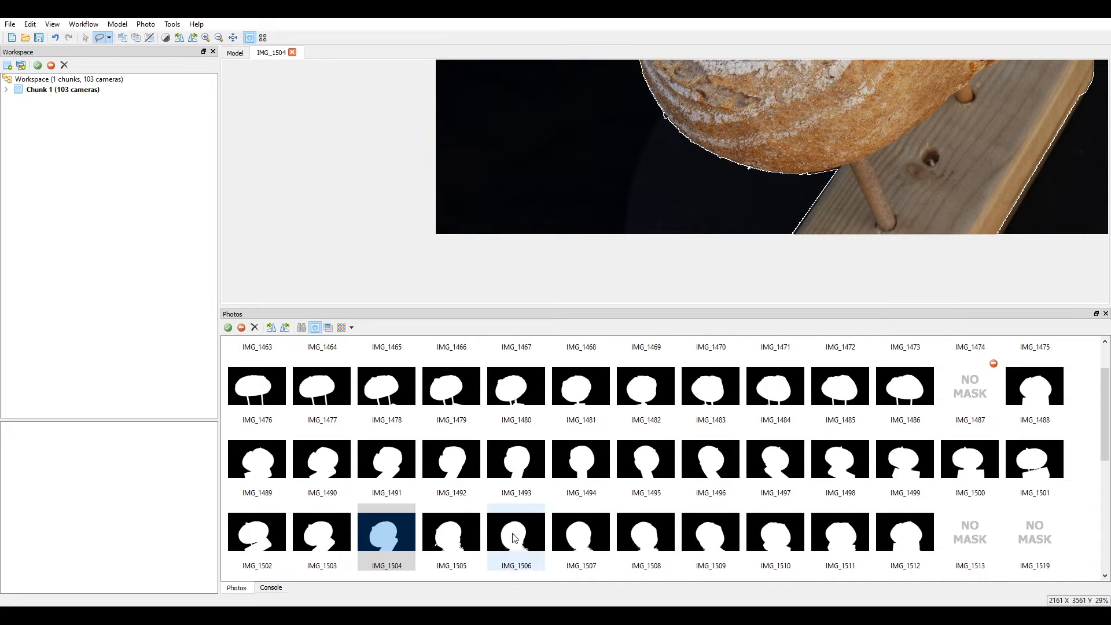
# Open IMG_1505, outline the green marker and the stray patches along the loaf's lower left edge, and add them to the mask.
pyautogui.doubleClick(451, 541)
pyautogui.scroll(-3, 919, 200)
pyautogui.scroll(2, 694, 160)
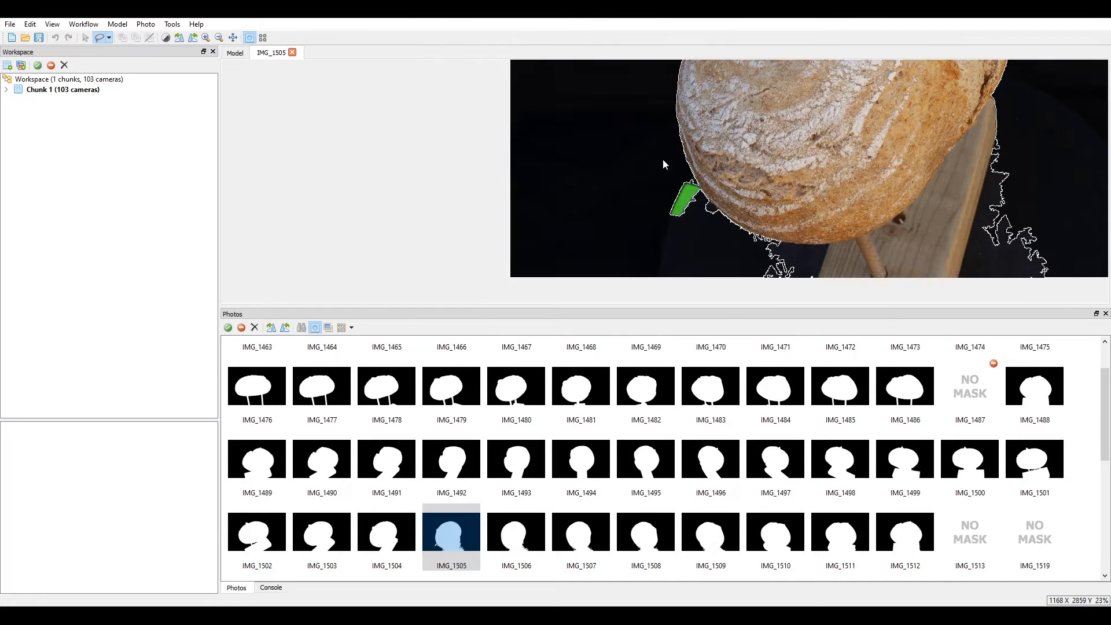
pyautogui.scroll(2, 692, 193)
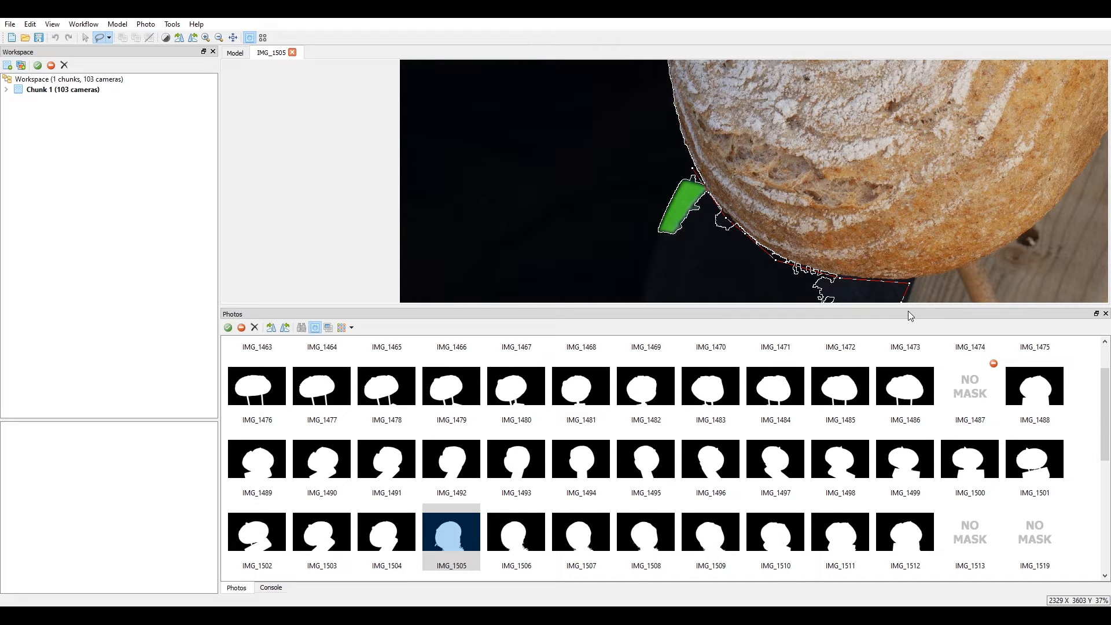
pyautogui.scroll(-3, 848, 249)
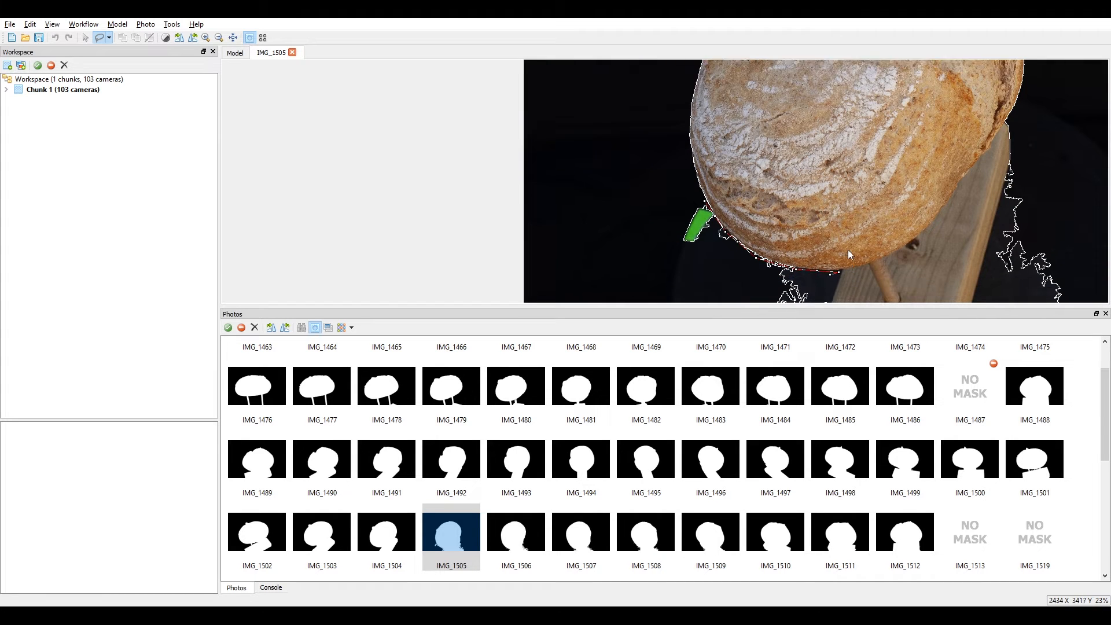
pyautogui.click(654, 238)
pyautogui.click(673, 124)
pyautogui.rightClick(702, 168)
pyautogui.click(738, 178)
# Outline the stray patches along the right side of the wooden base in IMG_1505 and add the selection to the mask.
pyautogui.moveTo(1021, 115); pyautogui.dragTo(950, 146, button='middle')
pyautogui.click(938, 123)
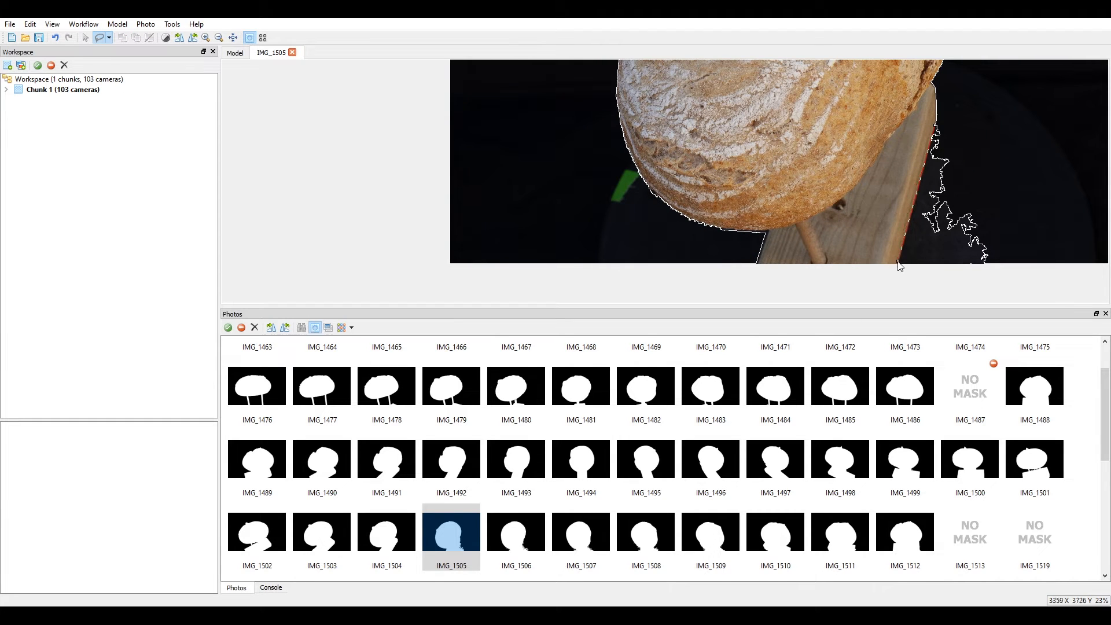
pyautogui.click(897, 267)
pyautogui.click(1016, 258)
pyautogui.click(969, 104)
pyautogui.rightClick(949, 140)
pyautogui.click(972, 148)
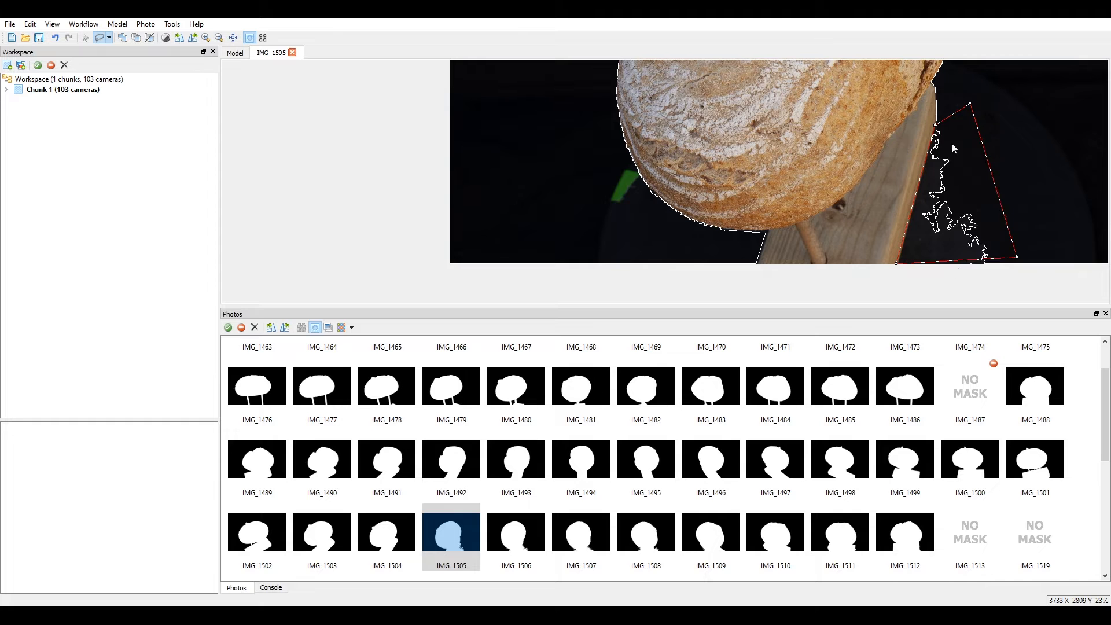
# Open IMG_1506, outline the stray patches right of the wooden base and the loaf's lower edge, and add them to the mask.
pyautogui.click(524, 540)
pyautogui.doubleClick(524, 540)
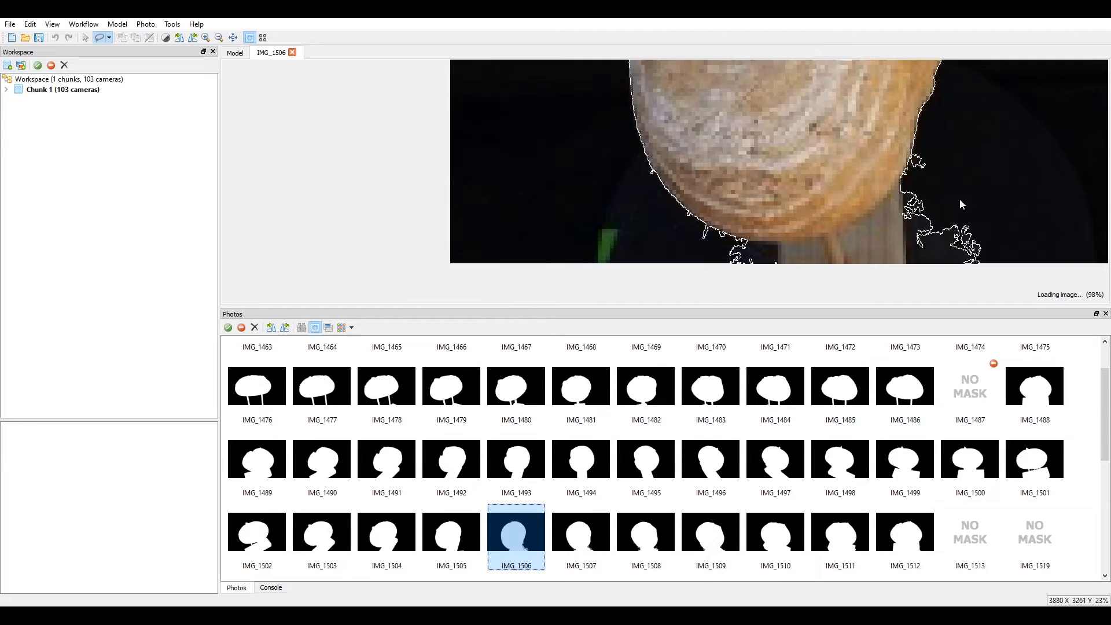
pyautogui.scroll(2, 914, 151)
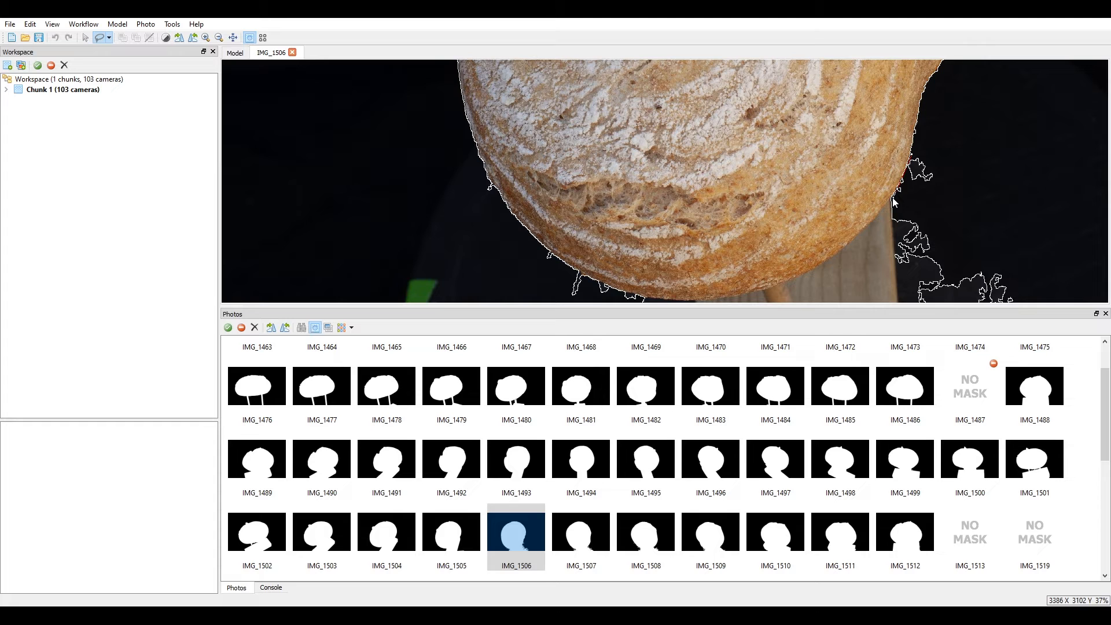
pyautogui.scroll(-2, 893, 254)
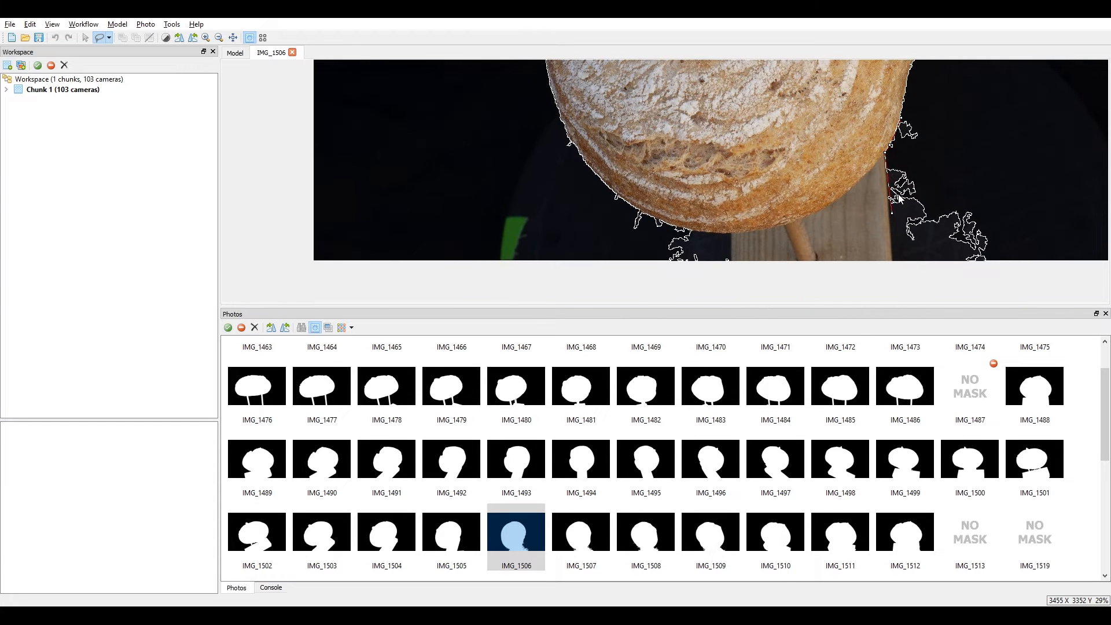
pyautogui.click(893, 264)
pyautogui.click(1025, 280)
pyautogui.click(901, 118)
pyautogui.rightClick(940, 141)
pyautogui.click(984, 144)
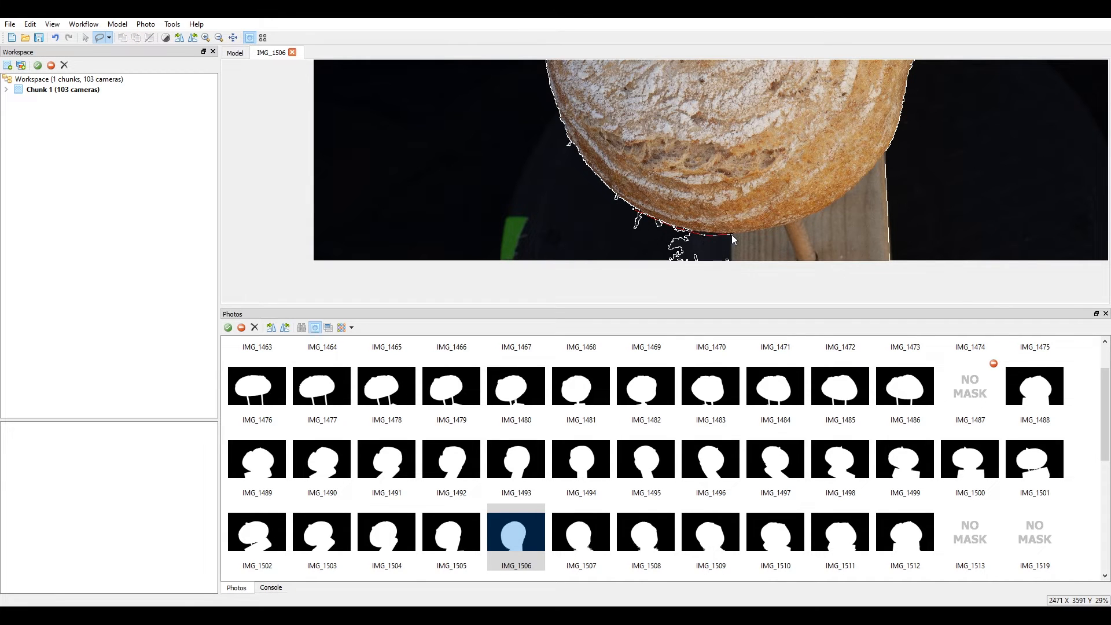
# Outline the stray patches under the loaf left of the wooden base in IMG_1506 and add the selection to the mask.
pyautogui.click(738, 273)
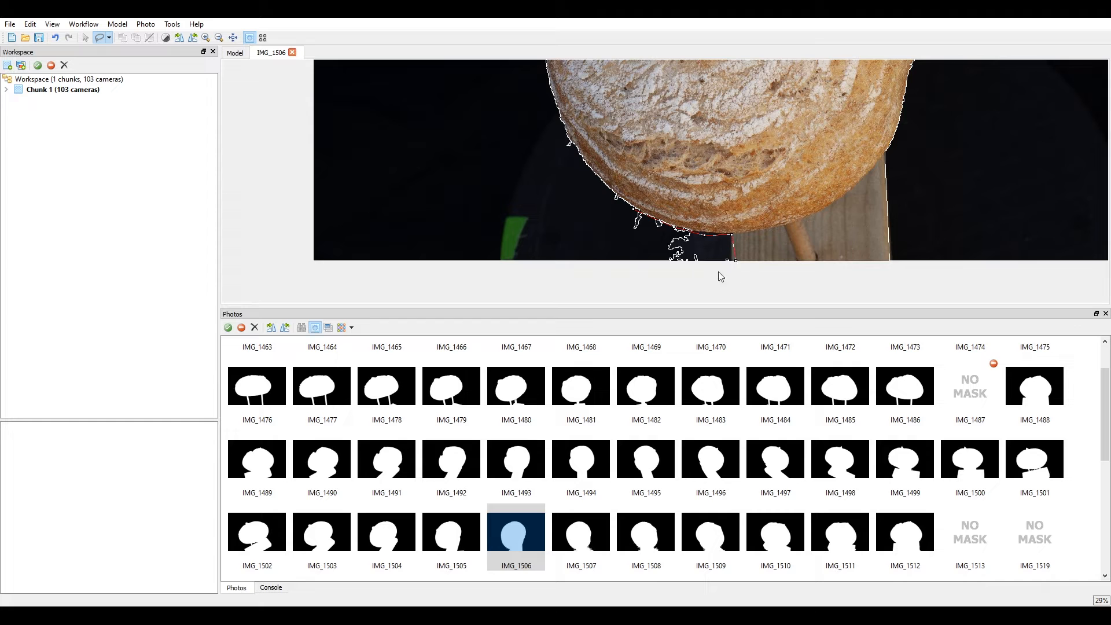
pyautogui.click(632, 209)
pyautogui.rightClick(645, 234)
pyautogui.click(670, 240)
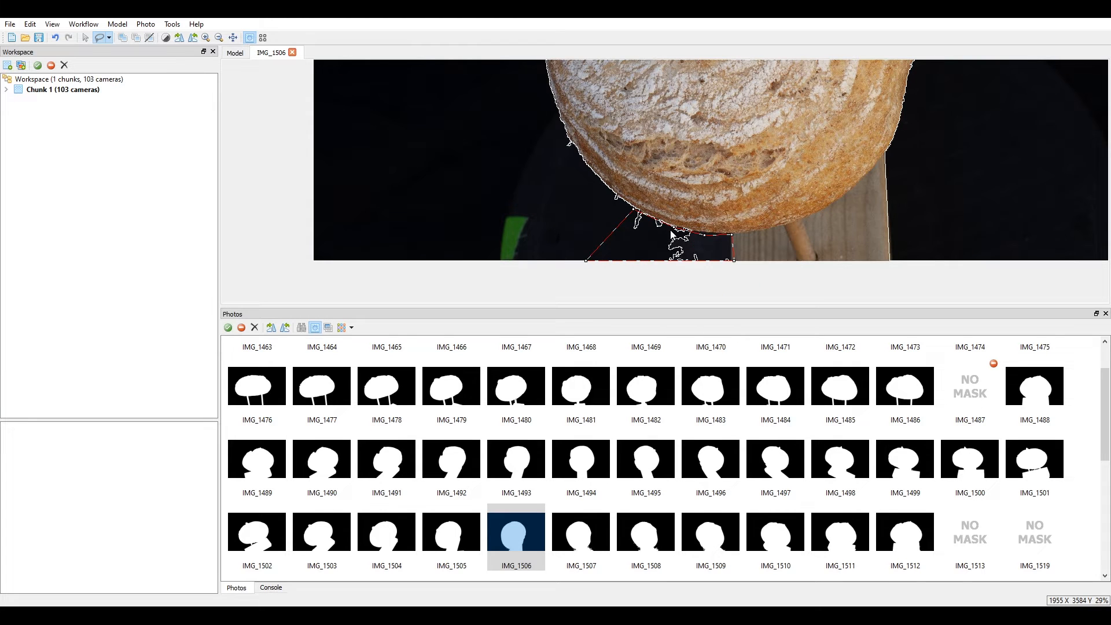
# Open IMG_1507, outline the stray patches right of the wooden base below the loaf, and add the selection to the mask.
pyautogui.doubleClick(580, 531)
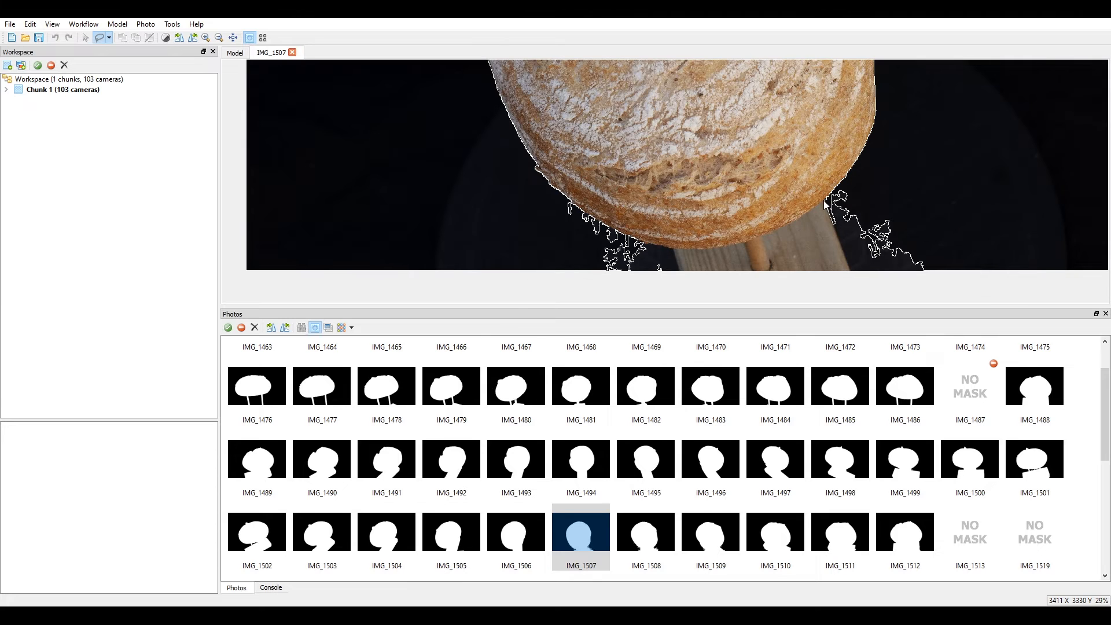
pyautogui.click(945, 281)
pyautogui.click(879, 175)
pyautogui.click(837, 187)
pyautogui.rightClick(848, 210)
pyautogui.click(893, 301)
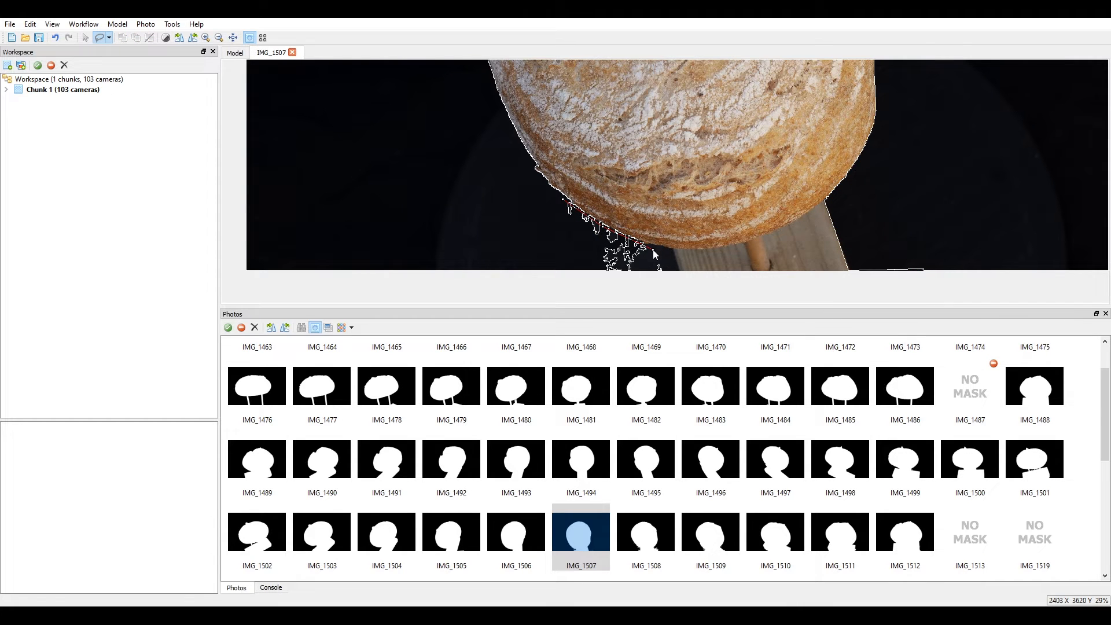
# Outline the stray patches under the loaf's lower left edge beside the wooden base in IMG_1507 and add them to the mask.
pyautogui.click(674, 251)
pyautogui.click(684, 277)
pyautogui.click(550, 277)
pyautogui.click(562, 204)
pyautogui.rightClick(584, 234)
pyautogui.click(604, 236)
# Open IMG_1508 and add the small stray spot at the loaf's left edge and the patches left of the wooden base to the mask.
pyautogui.click(652, 529)
pyautogui.doubleClick(653, 529)
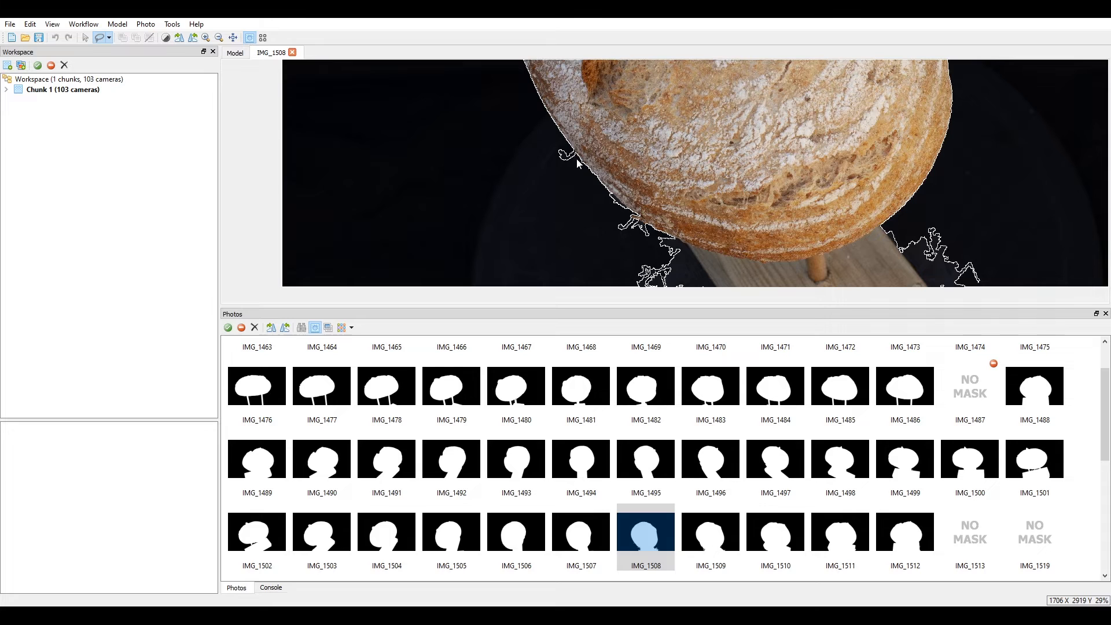
pyautogui.click(581, 165)
pyautogui.rightClick(567, 155)
pyautogui.click(600, 167)
pyautogui.click(688, 247)
pyautogui.rightClick(627, 235)
pyautogui.click(654, 242)
# Outline the stray patches right of the wooden base in IMG_1508 and add the selection to the mask.
pyautogui.click(883, 227)
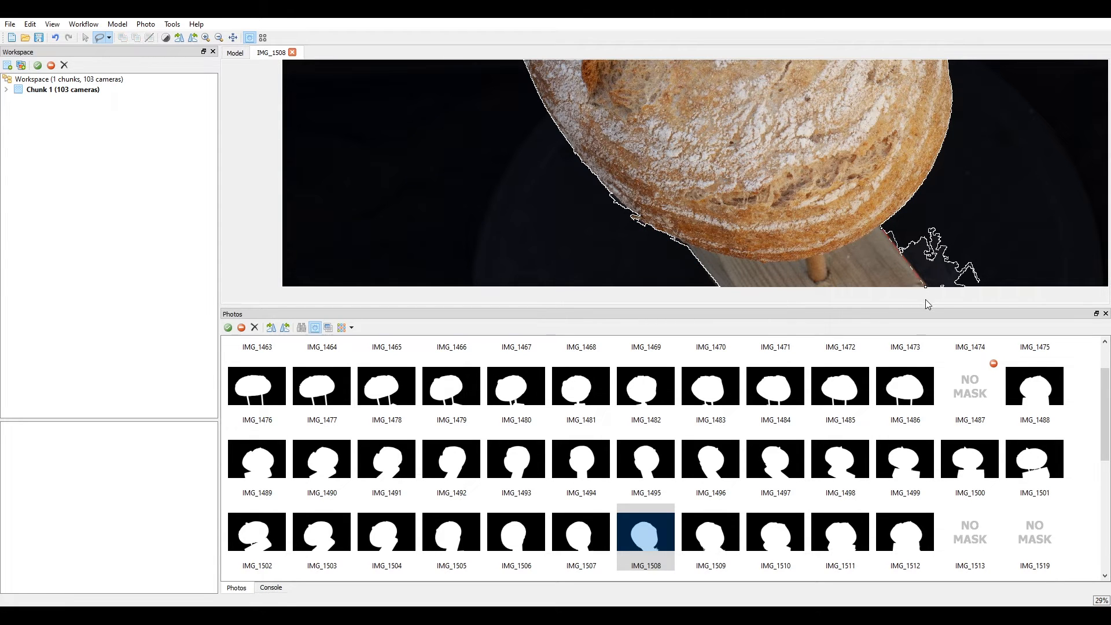
pyautogui.click(949, 210)
pyautogui.rightClick(909, 237)
pyautogui.click(931, 244)
# Open IMG_1509, outline the stray patches along the left side of the wooden base, and add the selection to the mask.
pyautogui.doubleClick(711, 535)
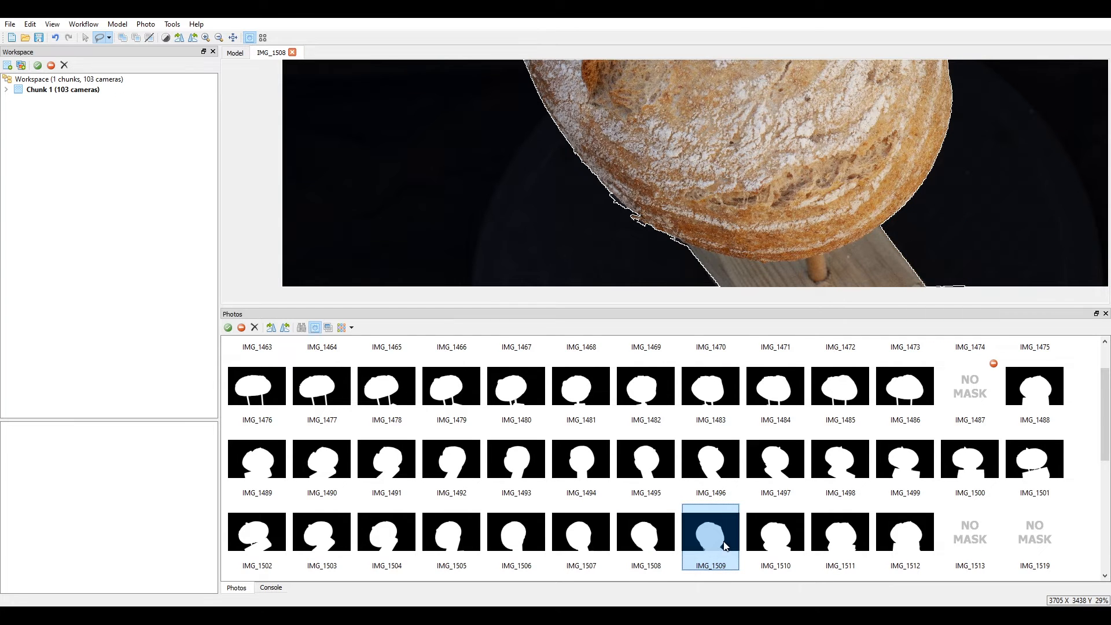
pyautogui.scroll(-2, 891, 101)
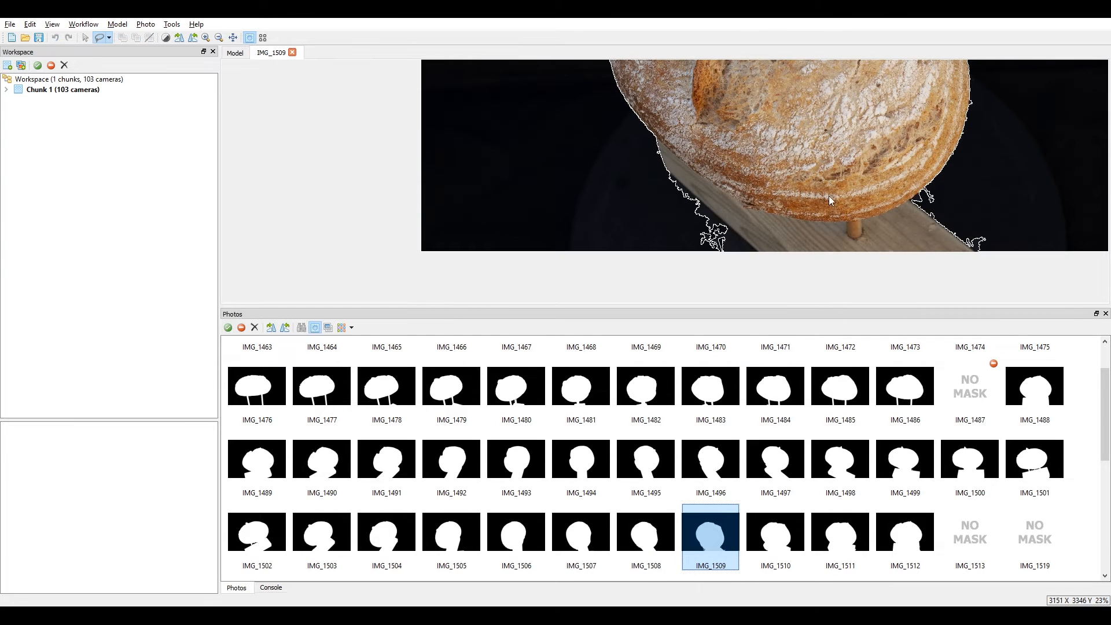
pyautogui.click(682, 257)
pyautogui.click(649, 171)
pyautogui.click(660, 166)
pyautogui.rightClick(681, 198)
pyautogui.click(702, 205)
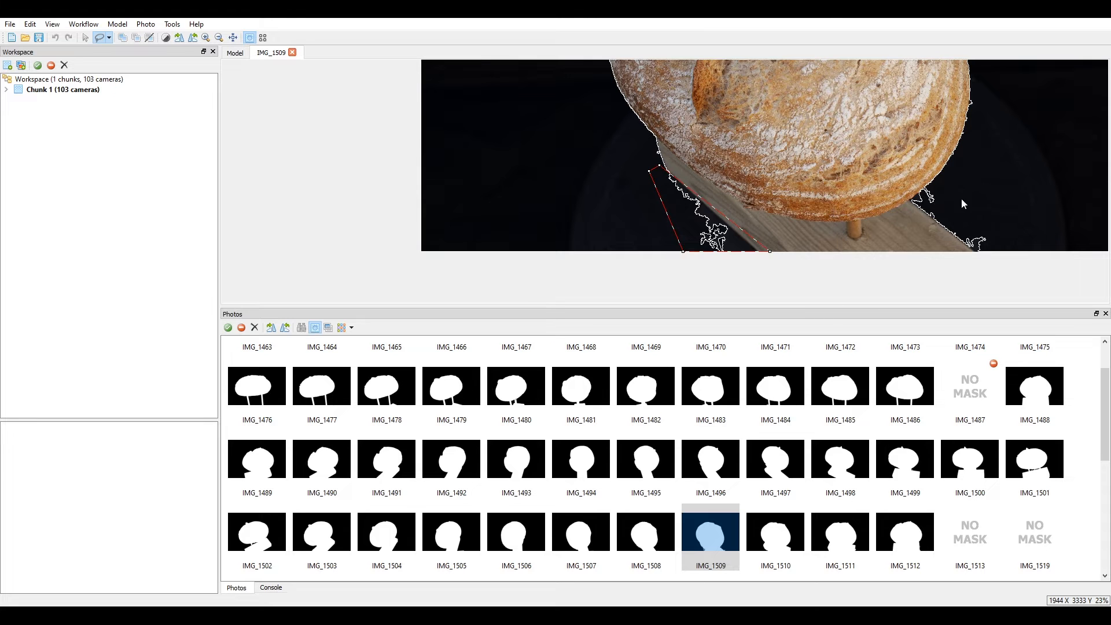
# Outline the stray patches between the loaf and the right side of the wooden base in IMG_1509 and add them to the mask.
pyautogui.scroll(3, 931, 186)
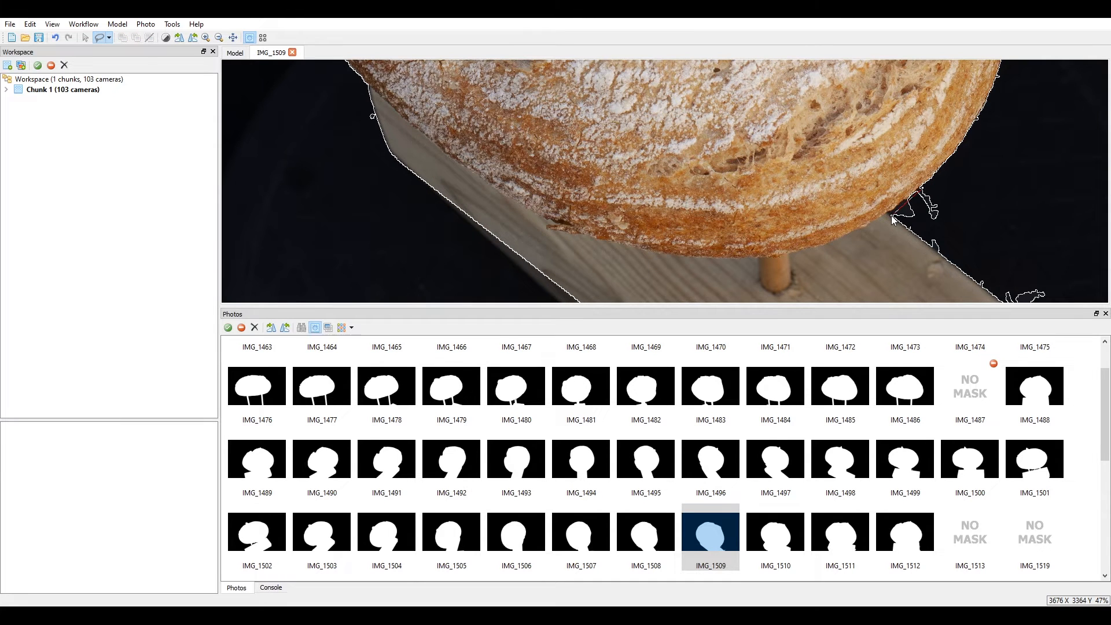
pyautogui.scroll(-2, 928, 246)
pyautogui.click(1032, 294)
pyautogui.click(1016, 232)
pyautogui.click(933, 217)
pyautogui.rightClick(957, 233)
pyautogui.click(991, 238)
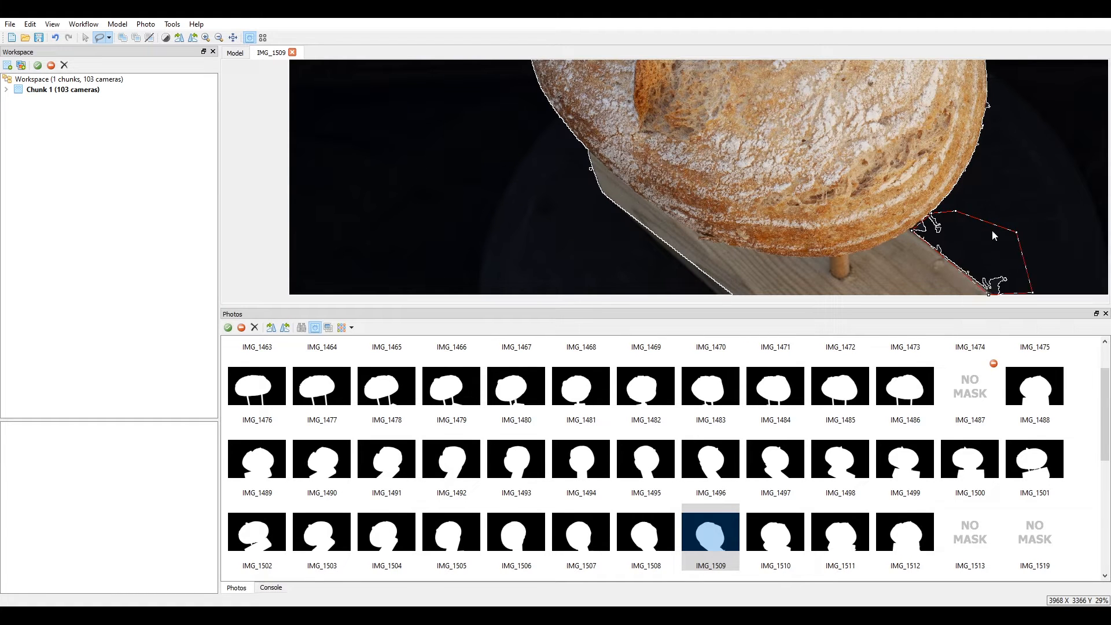
# Open IMG_1510, outline the stray area below the left end of the wooden base, and add the selection to the mask.
pyautogui.scroll(-2, 992, 237)
pyautogui.doubleClick(775, 535)
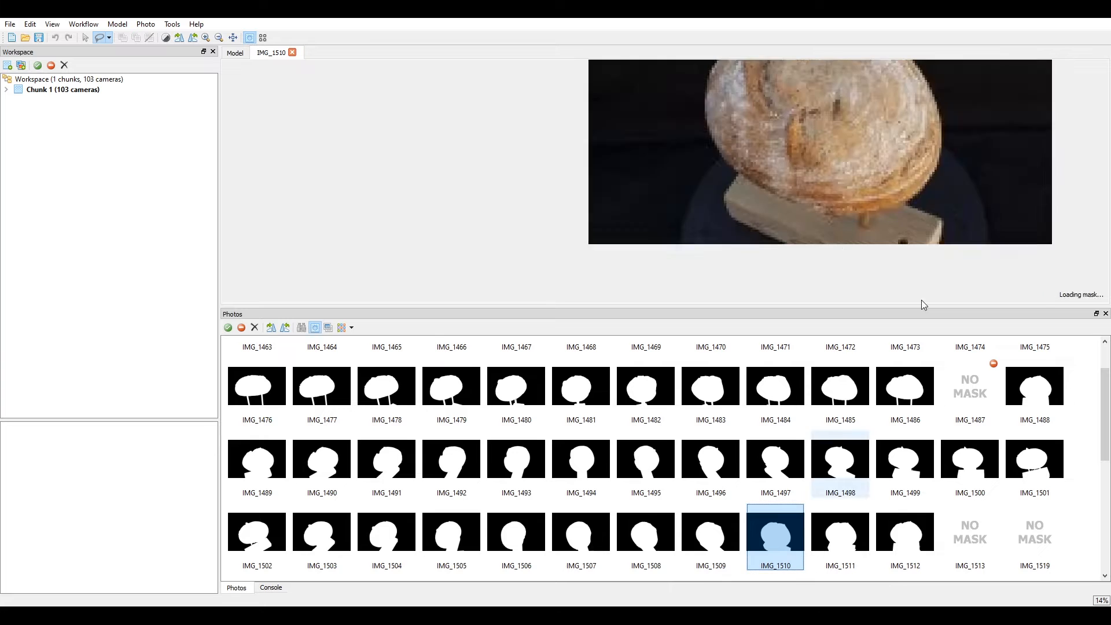
pyautogui.scroll(3, 688, 202)
pyautogui.click(647, 165)
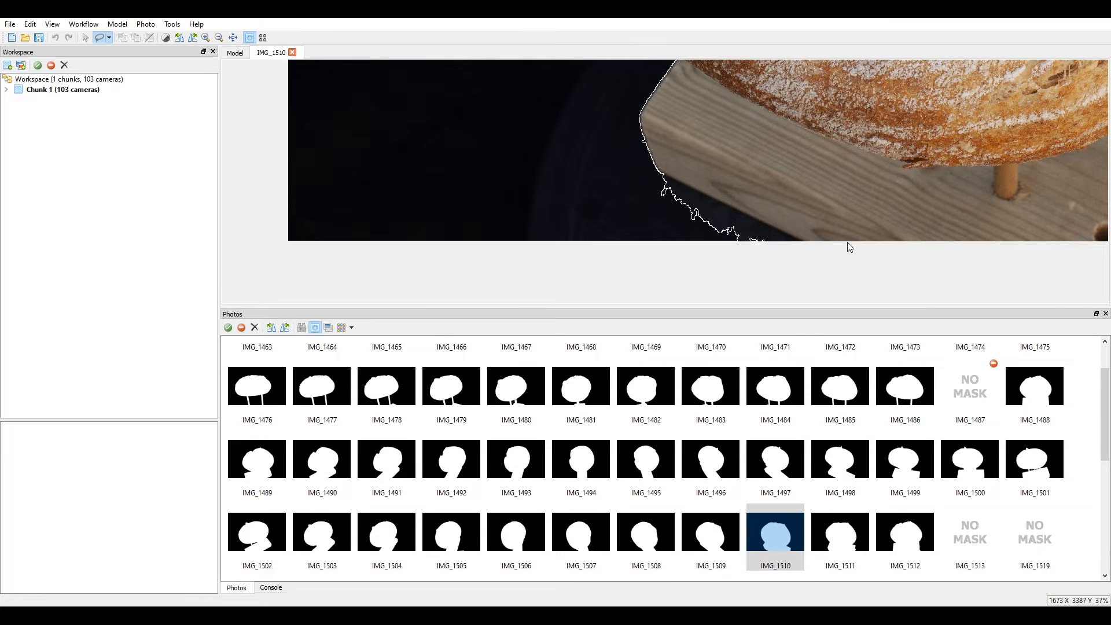
pyautogui.click(822, 254)
pyautogui.click(615, 249)
pyautogui.click(649, 167)
pyautogui.rightClick(686, 190)
pyautogui.click(652, 171)
pyautogui.rightClick(667, 181)
pyautogui.click(700, 190)
# Open IMG_1511, outline the stray patches at the right end of the wooden base, and add the selection to the mask.
pyautogui.scroll(-5, 939, 214)
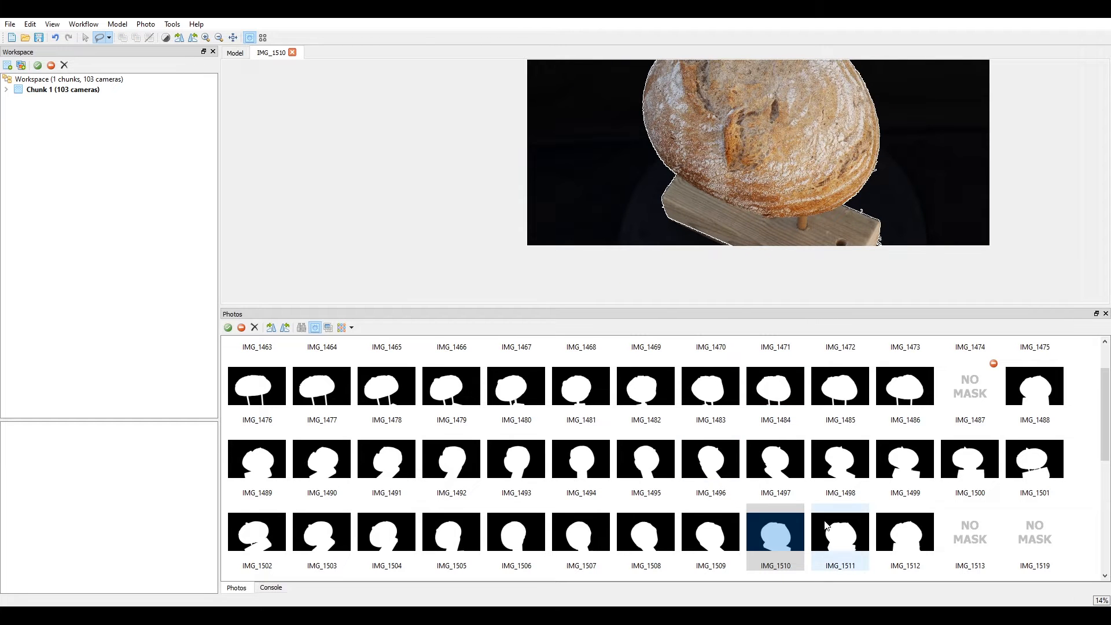
pyautogui.doubleClick(840, 532)
pyautogui.scroll(4, 840, 220)
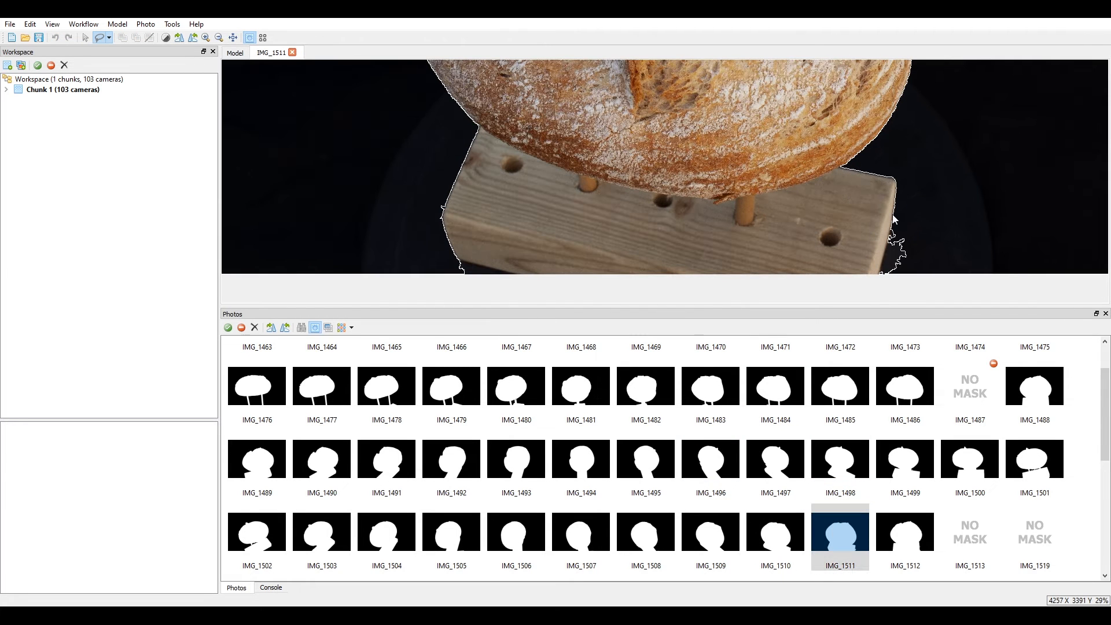
pyautogui.click(891, 215)
pyautogui.click(873, 287)
pyautogui.click(927, 282)
pyautogui.rightClick(900, 231)
pyautogui.click(926, 237)
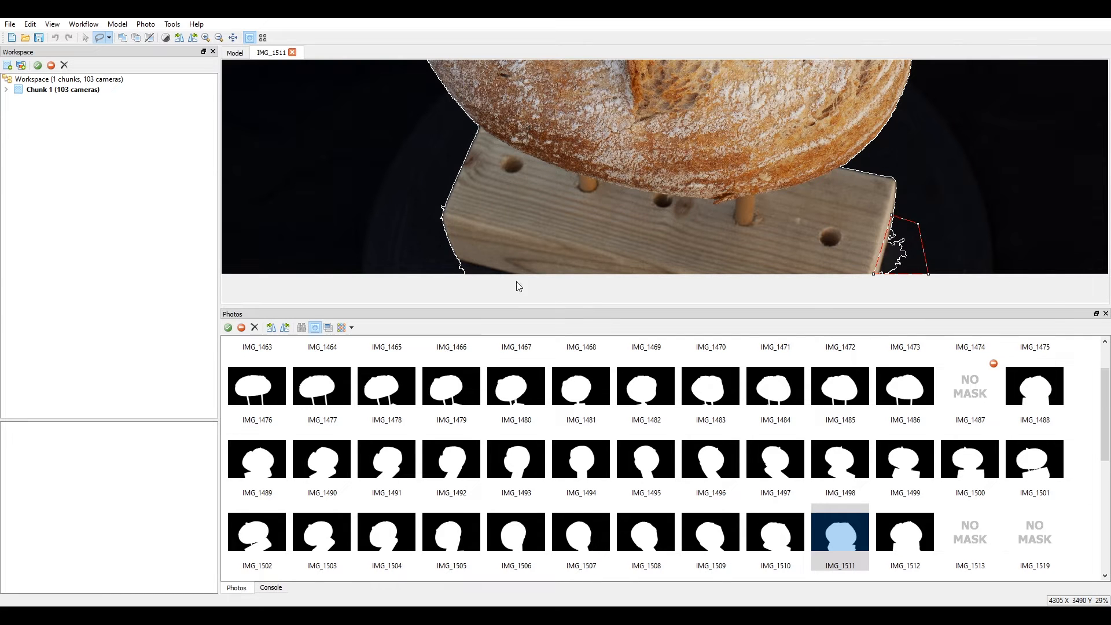
# Open IMG_1512, outline the stray patches beside the right edge of the wooden base, and add the selection to the mask.
pyautogui.doubleClick(900, 536)
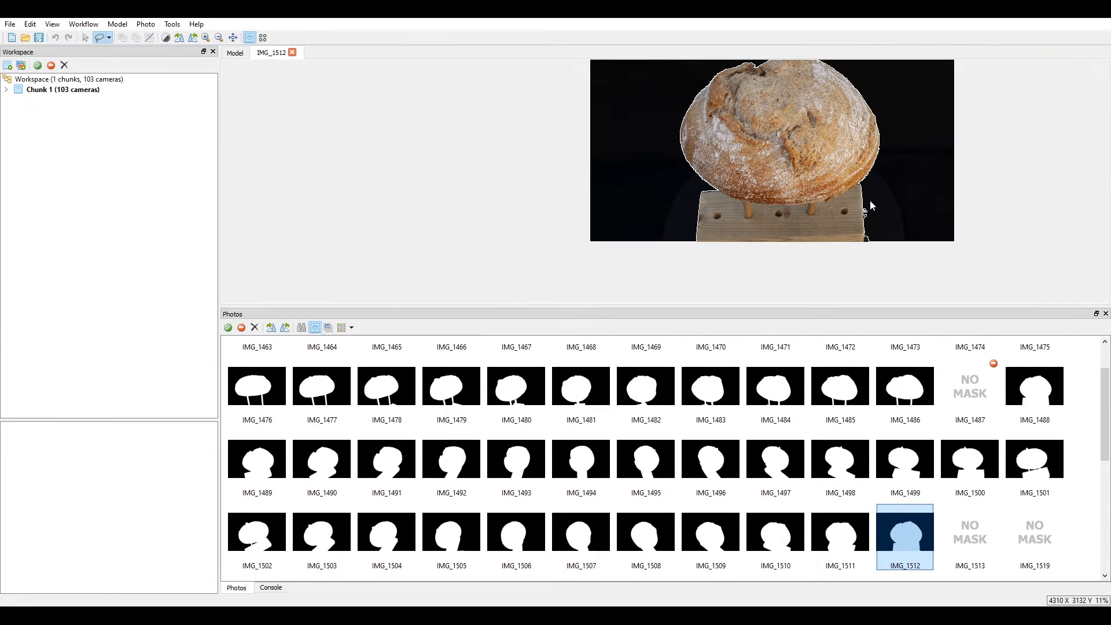
pyautogui.click(864, 246)
pyautogui.click(878, 245)
pyautogui.click(883, 199)
pyautogui.click(863, 206)
pyautogui.rightClick(870, 212)
pyautogui.click(897, 216)
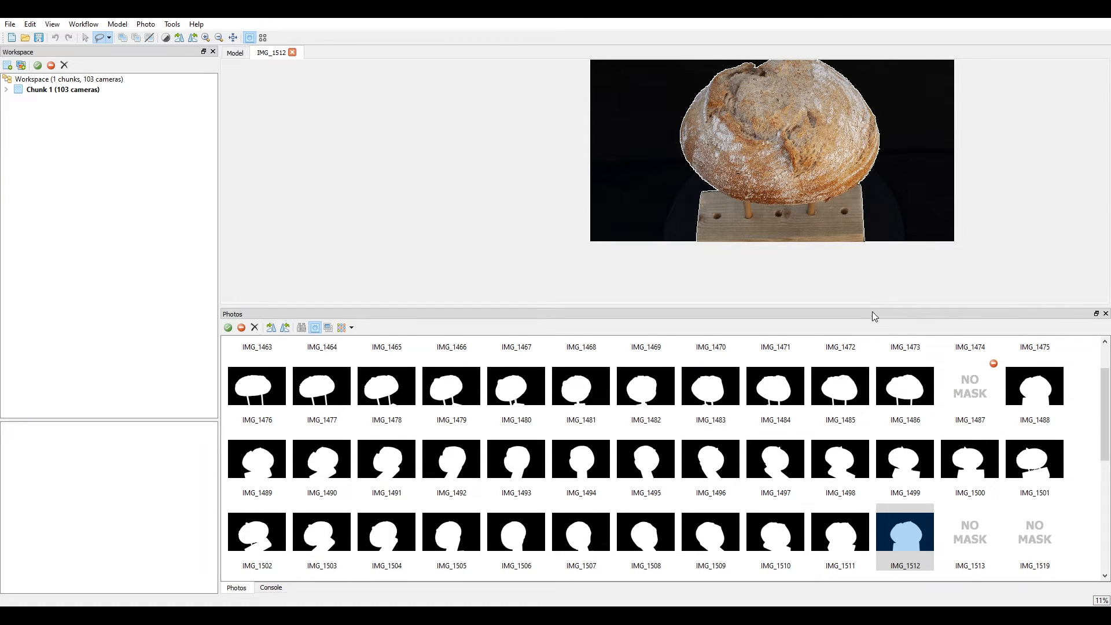
# Switch the thumbnails from masks back to photos and disable the empty background shot IMG_1513.
pyautogui.click(322, 329)
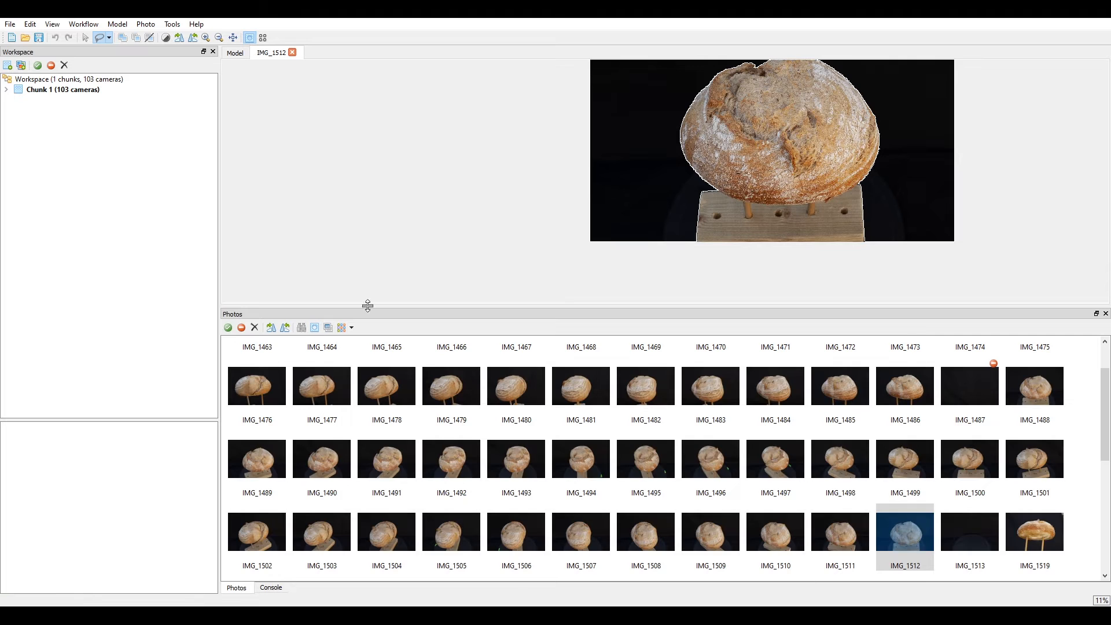
pyautogui.click(973, 526)
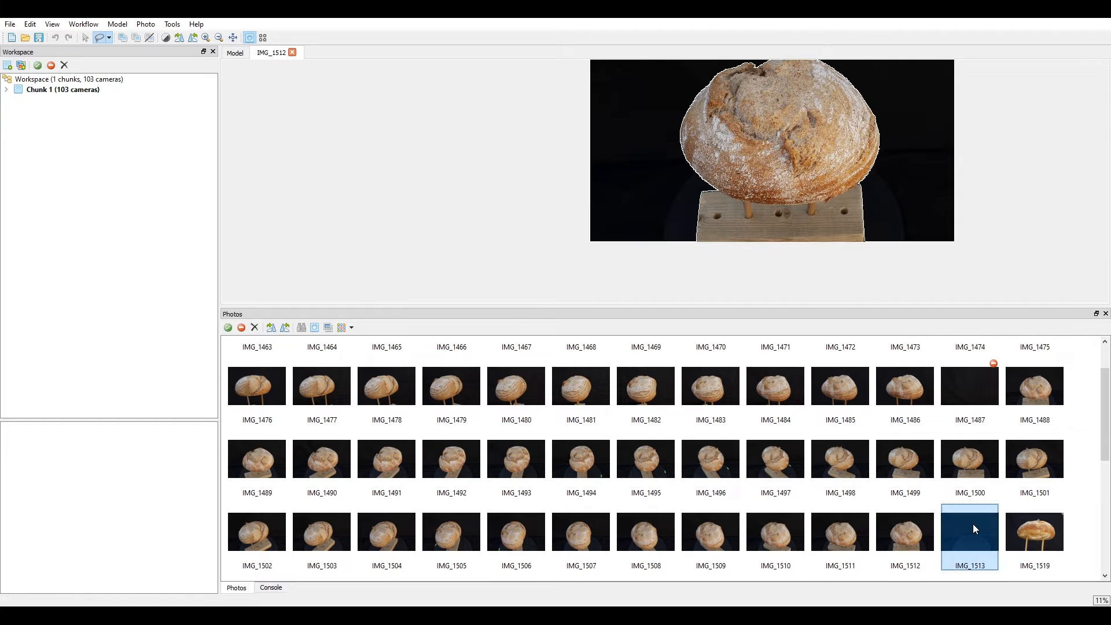
pyautogui.rightClick(973, 523)
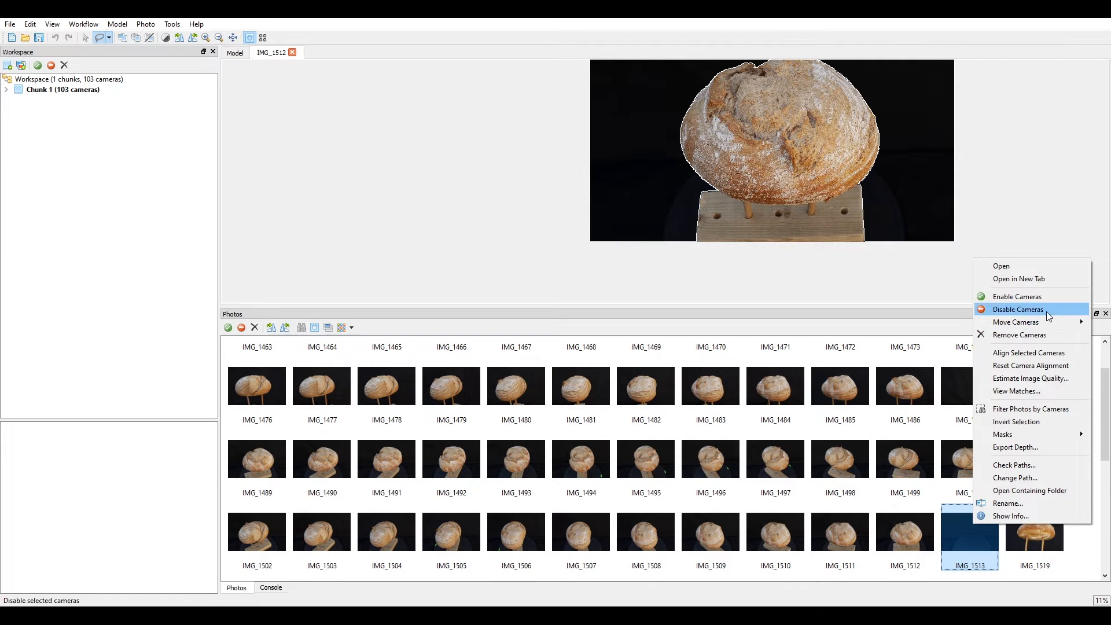
pyautogui.click(1014, 309)
# Import masks for IMG_1519 to IMG_1543 from the background IMG_1544.tif in the TIFF folder, using tolerance 10.
pyautogui.moveTo(1100, 391); pyautogui.dragTo(1106, 455)
pyautogui.click(1029, 389)
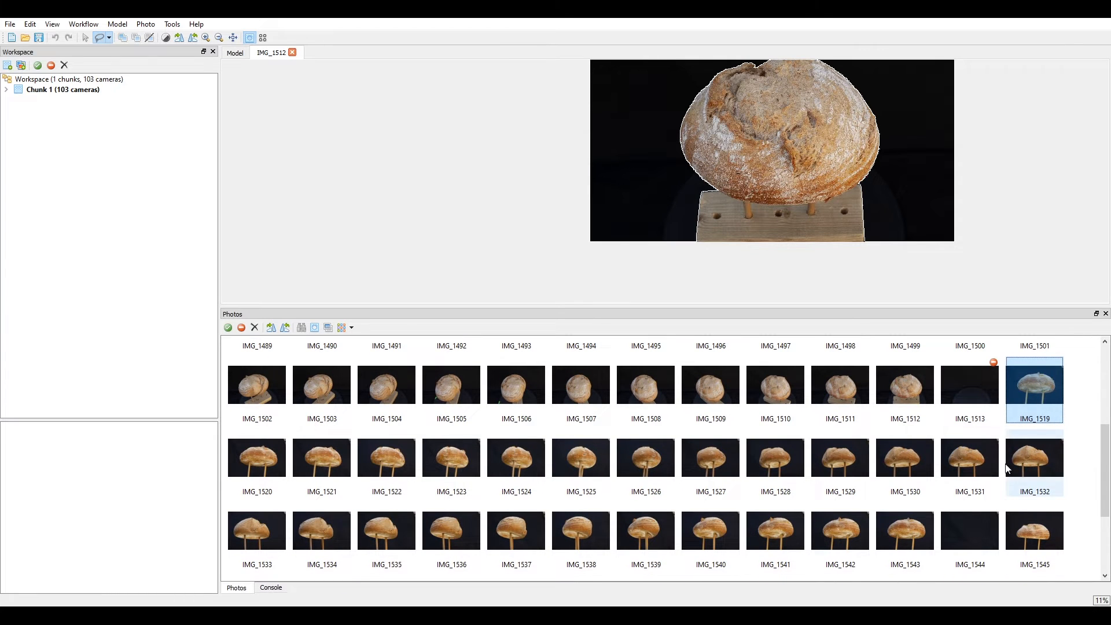
pyautogui.keyDown('shift'); pyautogui.click(920, 539); pyautogui.keyUp('shift')
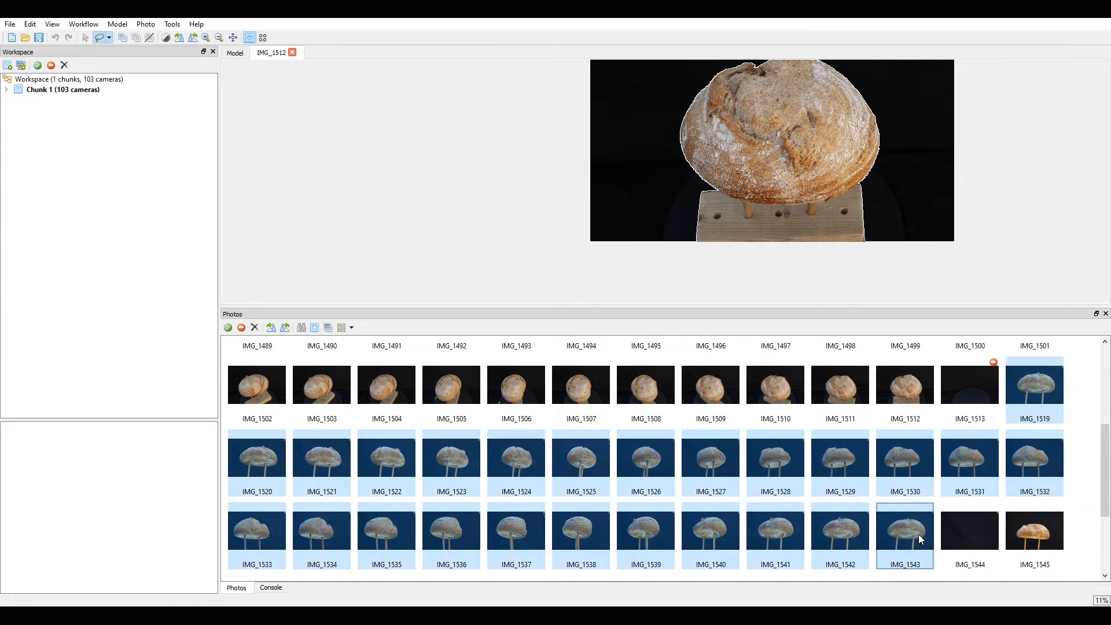
pyautogui.rightClick(898, 536)
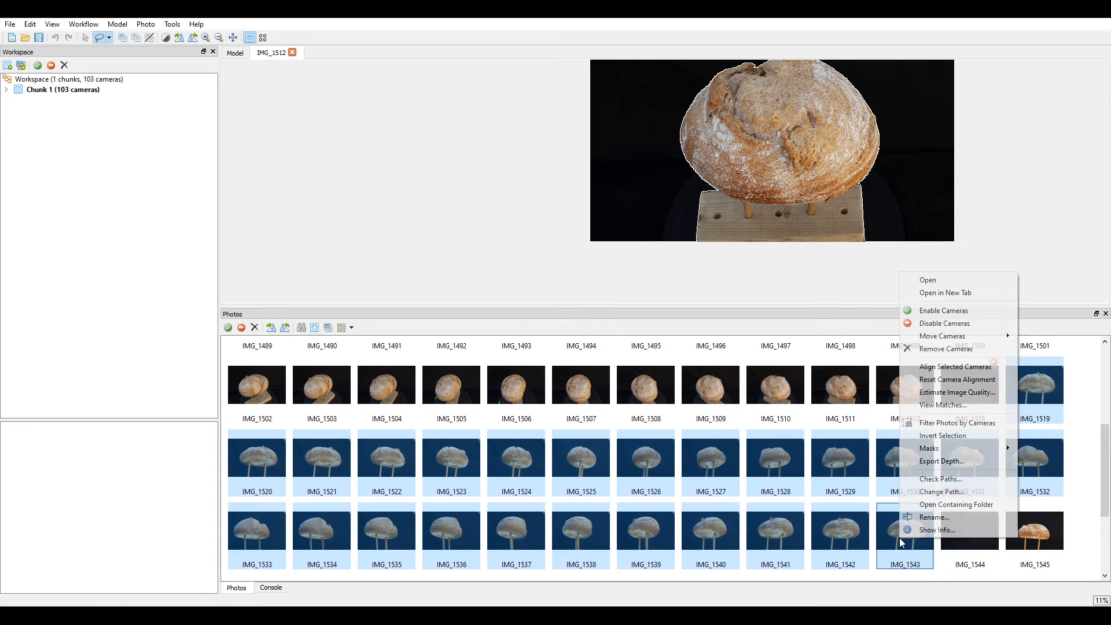
pyautogui.moveTo(939, 449)
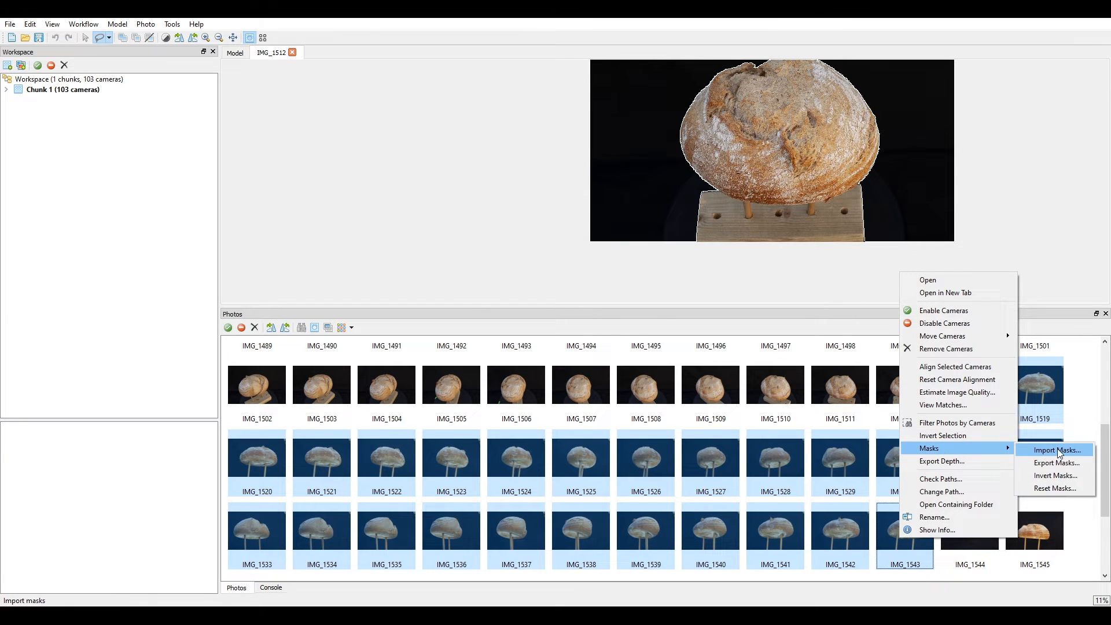
pyautogui.click(1056, 450)
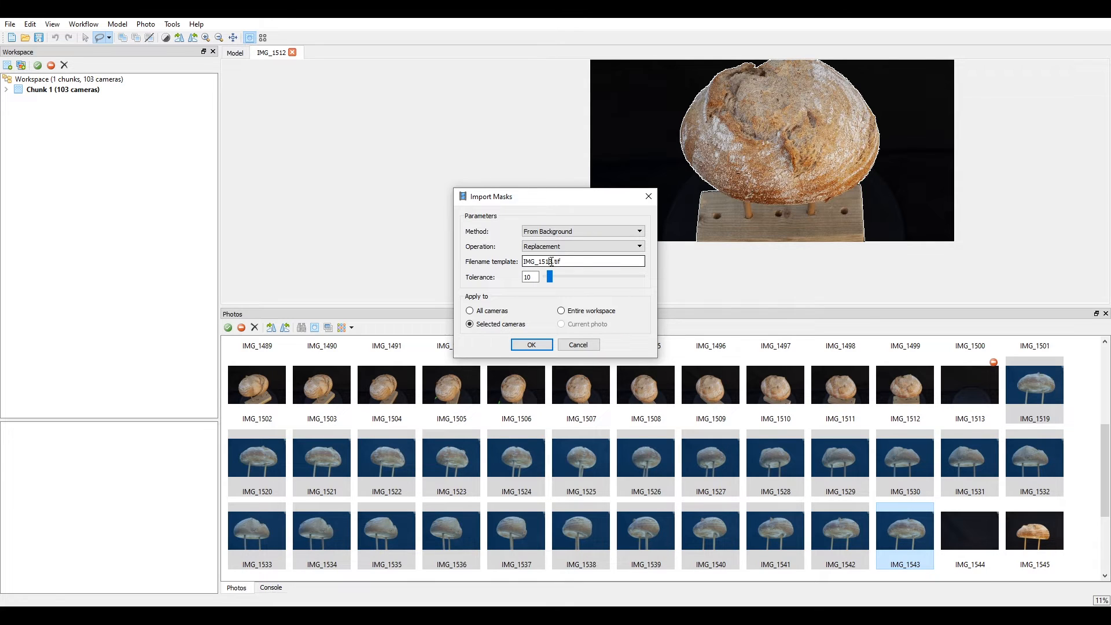
pyautogui.press('BackSpace')
pyautogui.write('44')
pyautogui.click(532, 347)
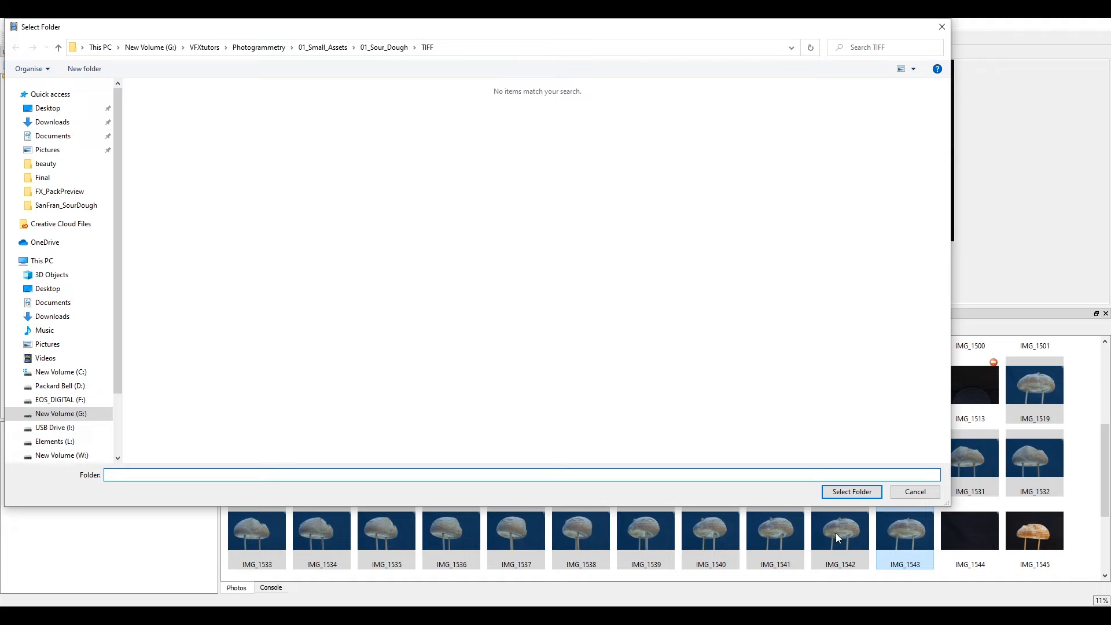
pyautogui.click(852, 491)
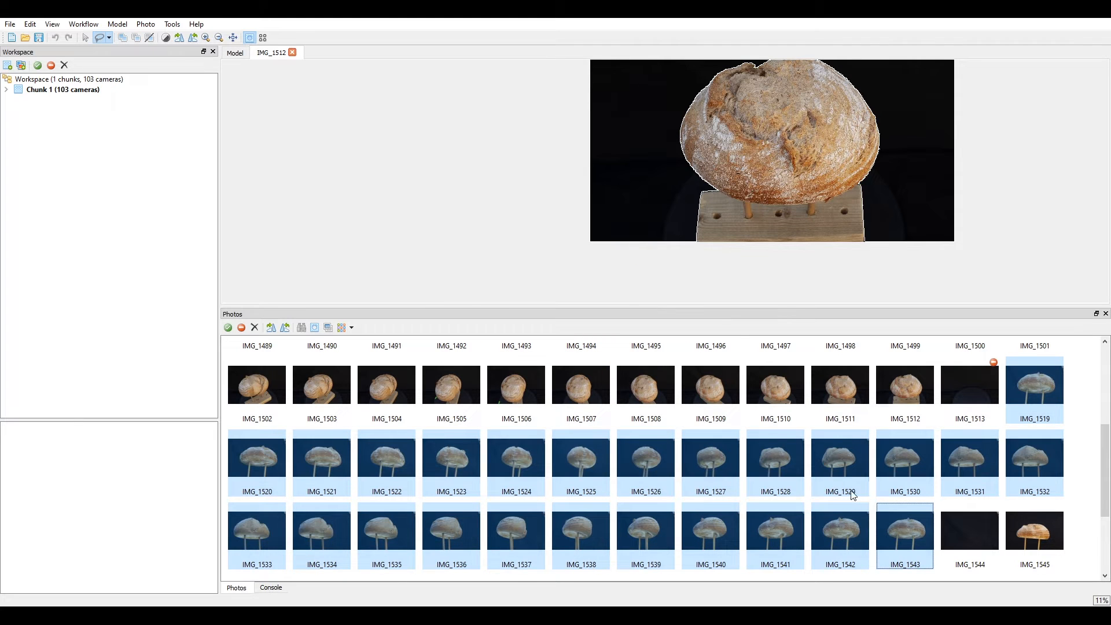
# Show the mask thumbnails and inspect the mask outline of IMG_1519 up close for stray areas.
pyautogui.click(314, 328)
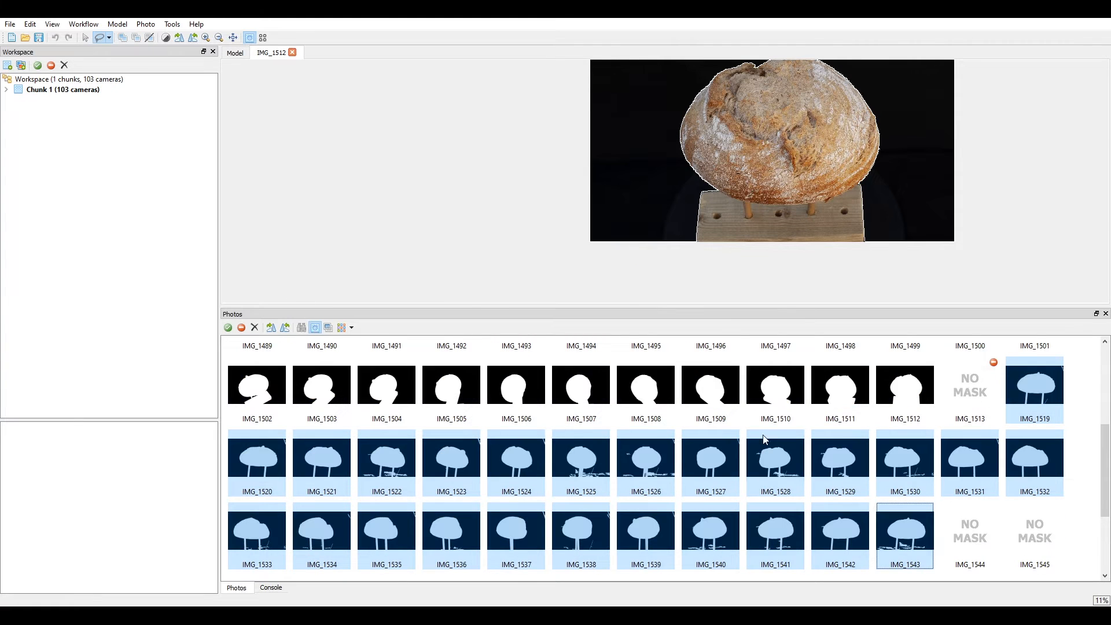
pyautogui.doubleClick(1012, 407)
pyautogui.scroll(-1, 856, 198)
pyautogui.scroll(4, 818, 231)
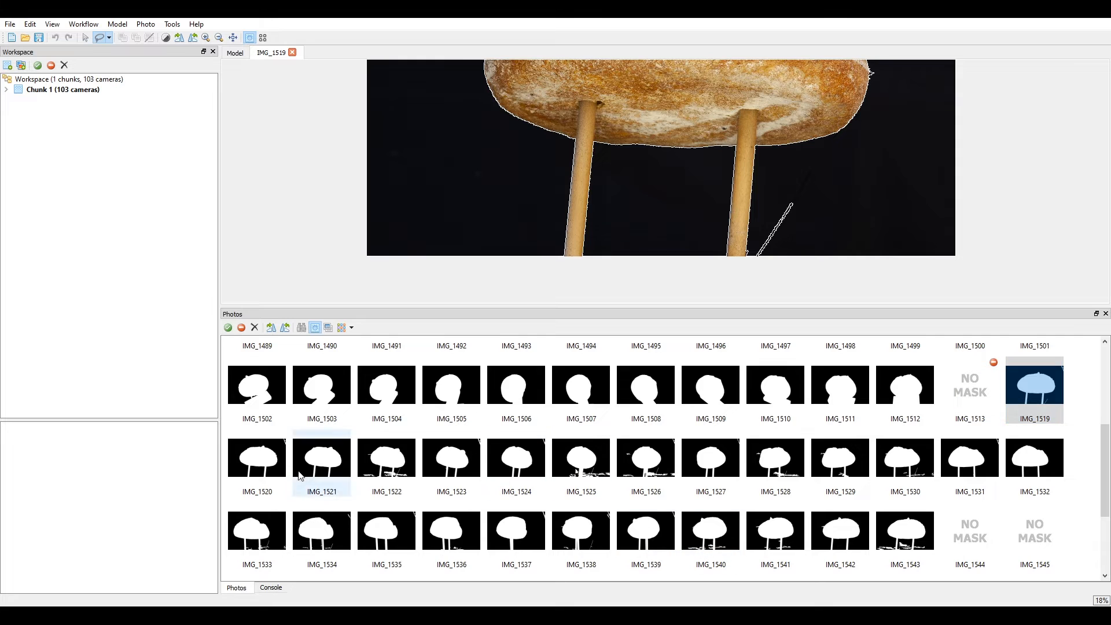
# Reimport the background masks for IMG_1519 to IMG_1543 with the tolerance set to 20, using the TIFF folder.
pyautogui.click(1048, 418)
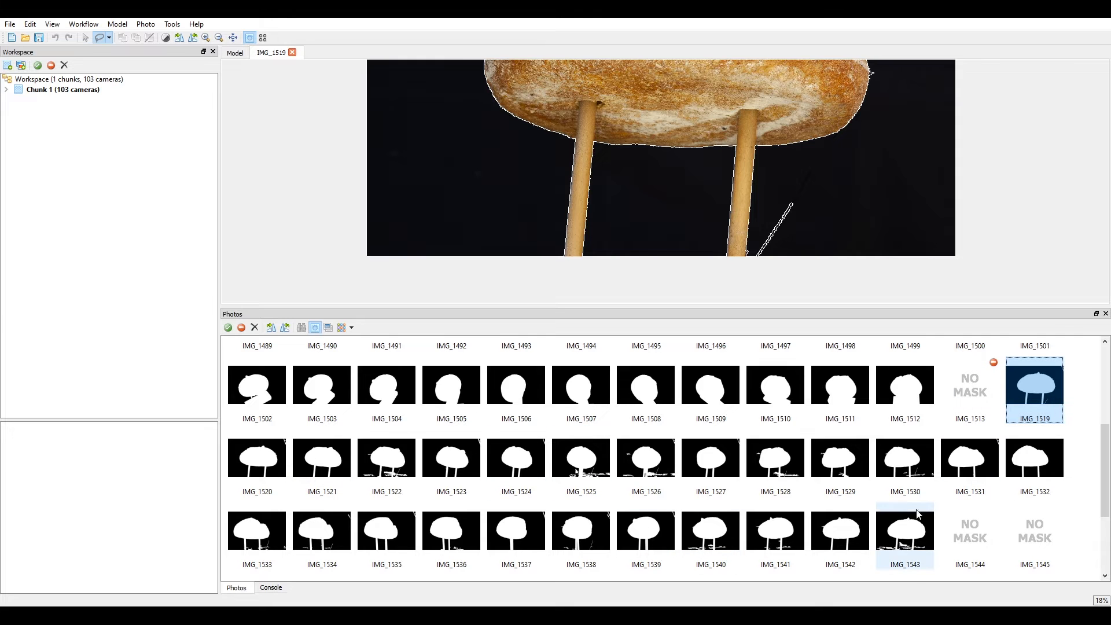
pyautogui.click(315, 328)
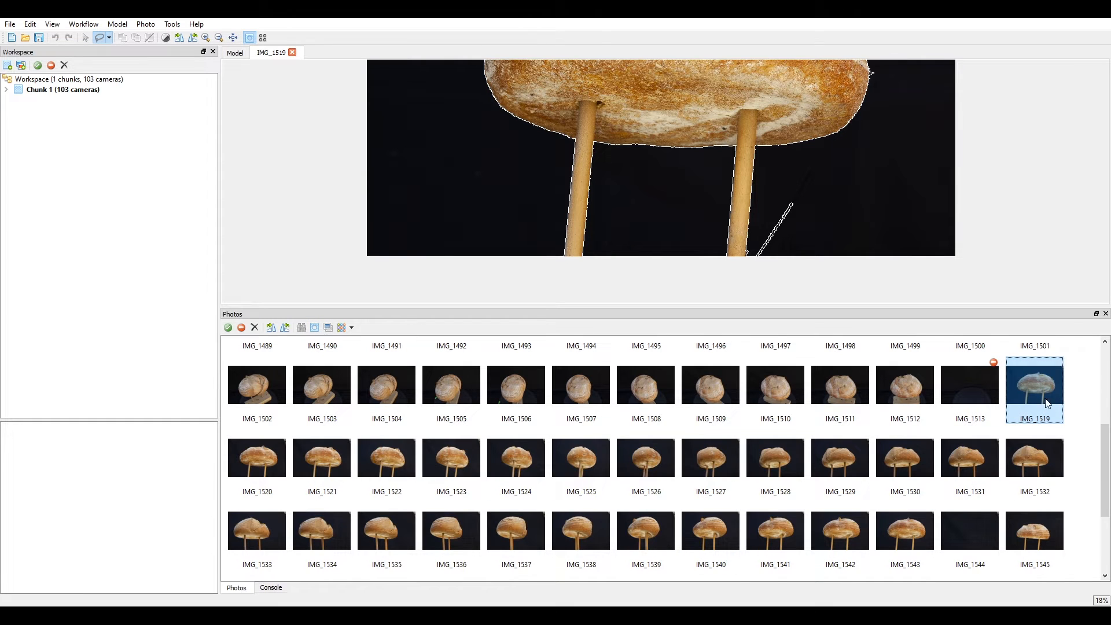
pyautogui.keyDown('shift'); pyautogui.click(907, 529); pyautogui.keyUp('shift')
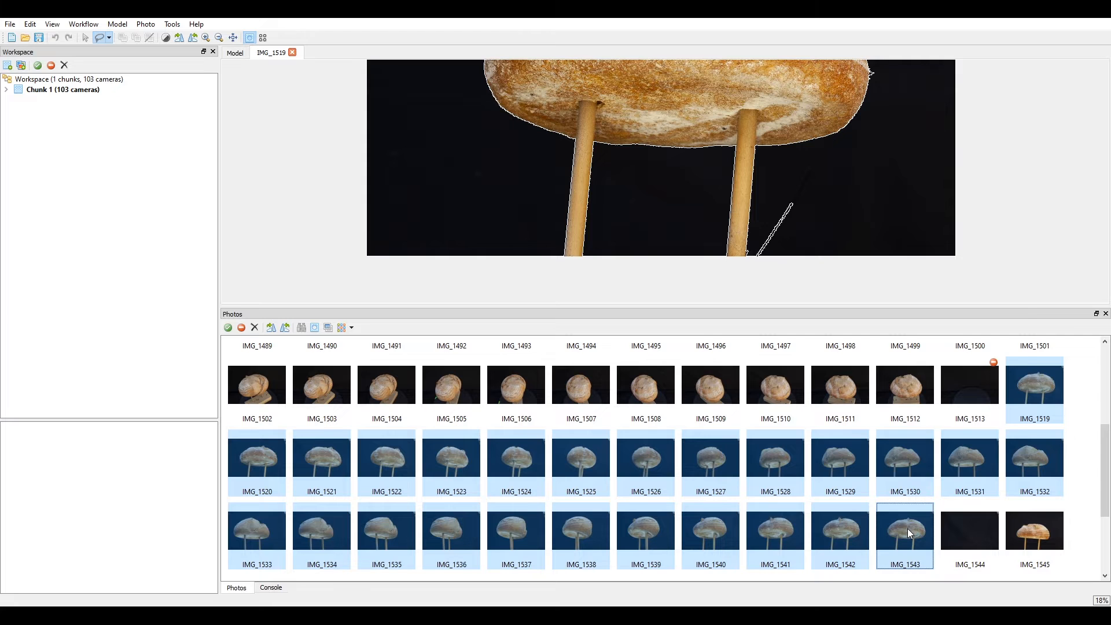
pyautogui.rightClick(907, 529)
pyautogui.moveTo(976, 442)
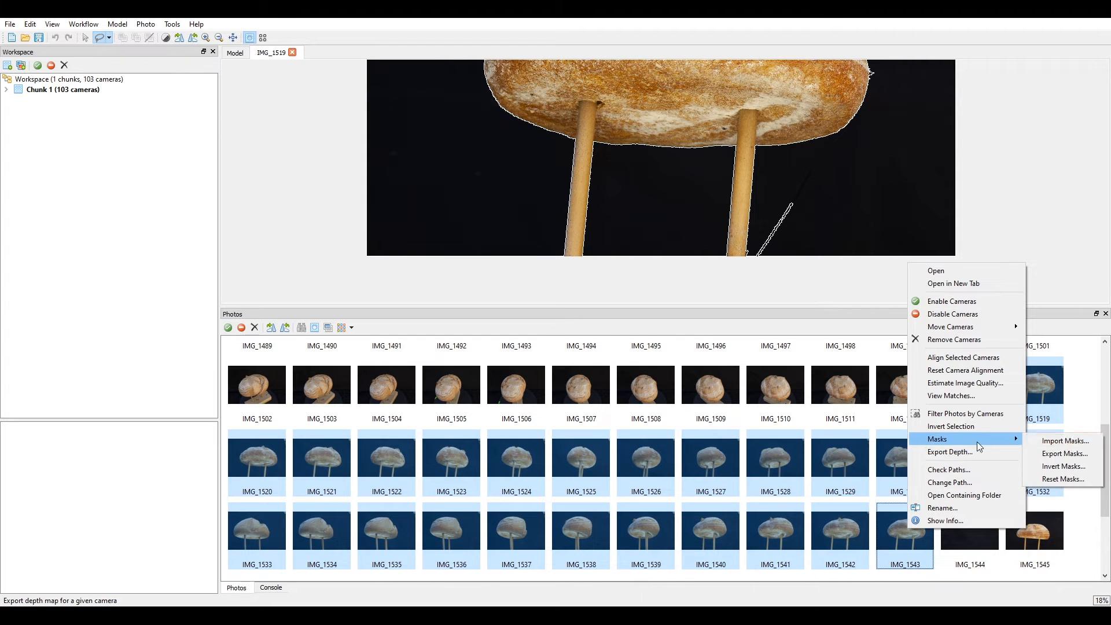
pyautogui.click(1064, 441)
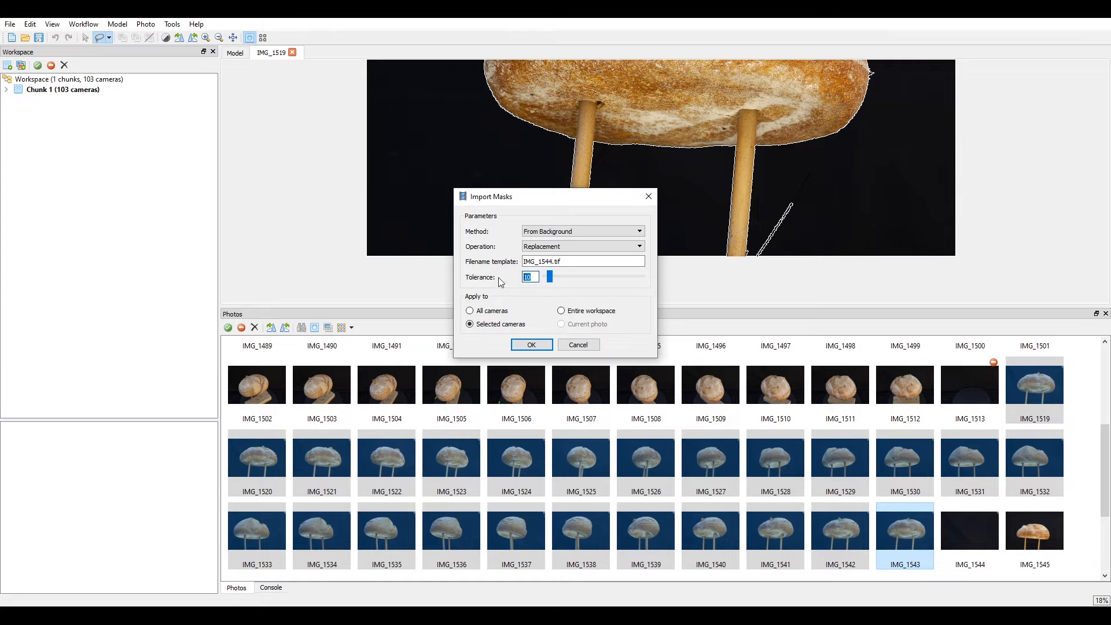
pyautogui.write('20')
pyautogui.click(532, 344)
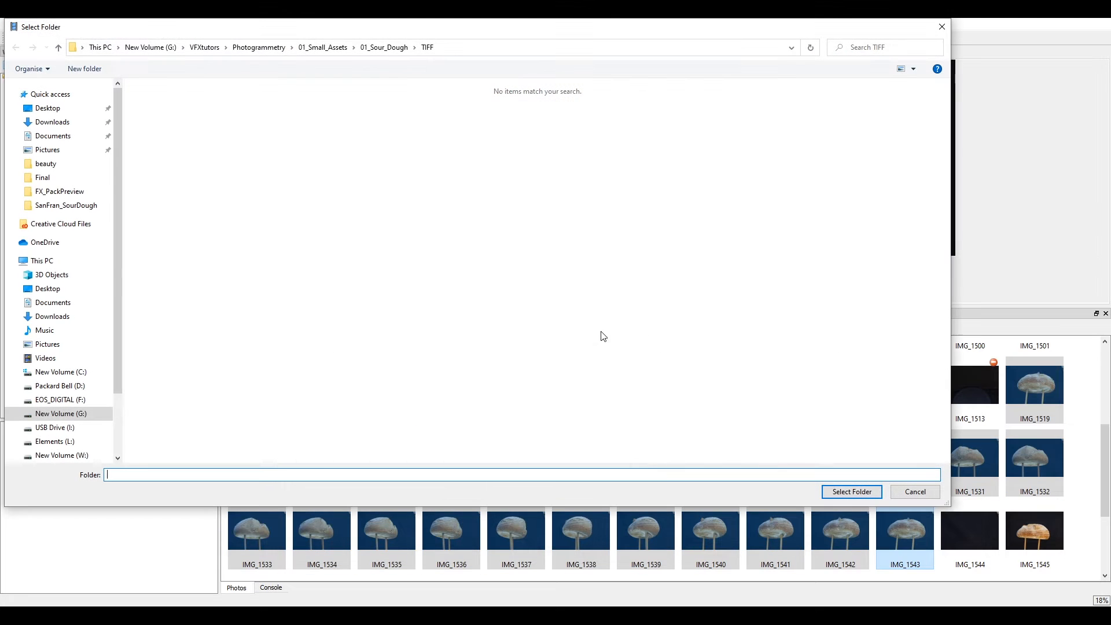
pyautogui.click(859, 495)
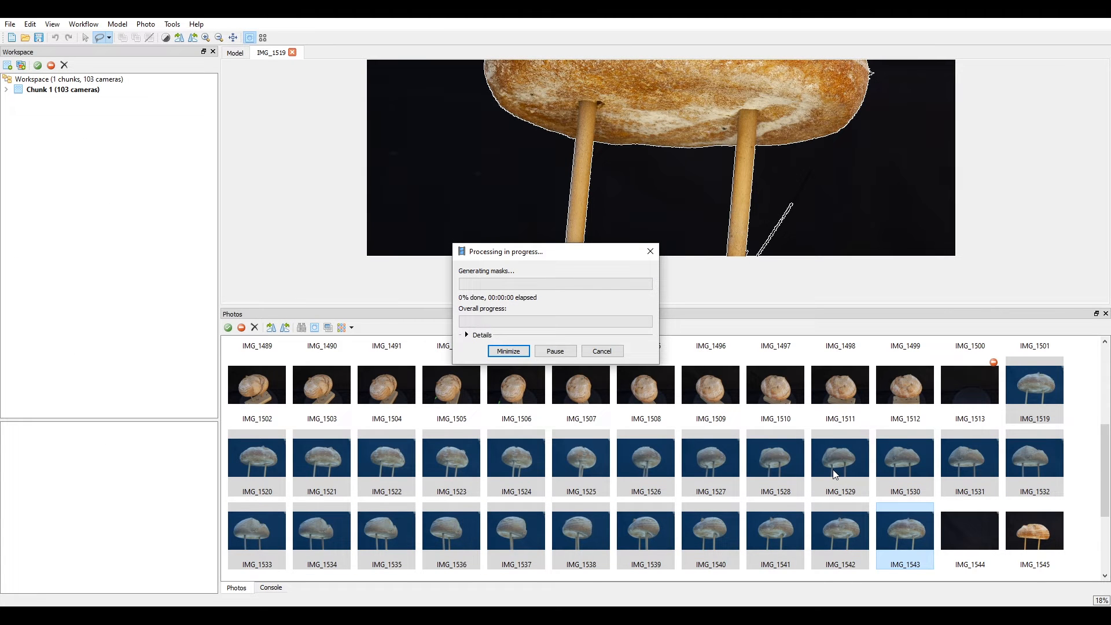
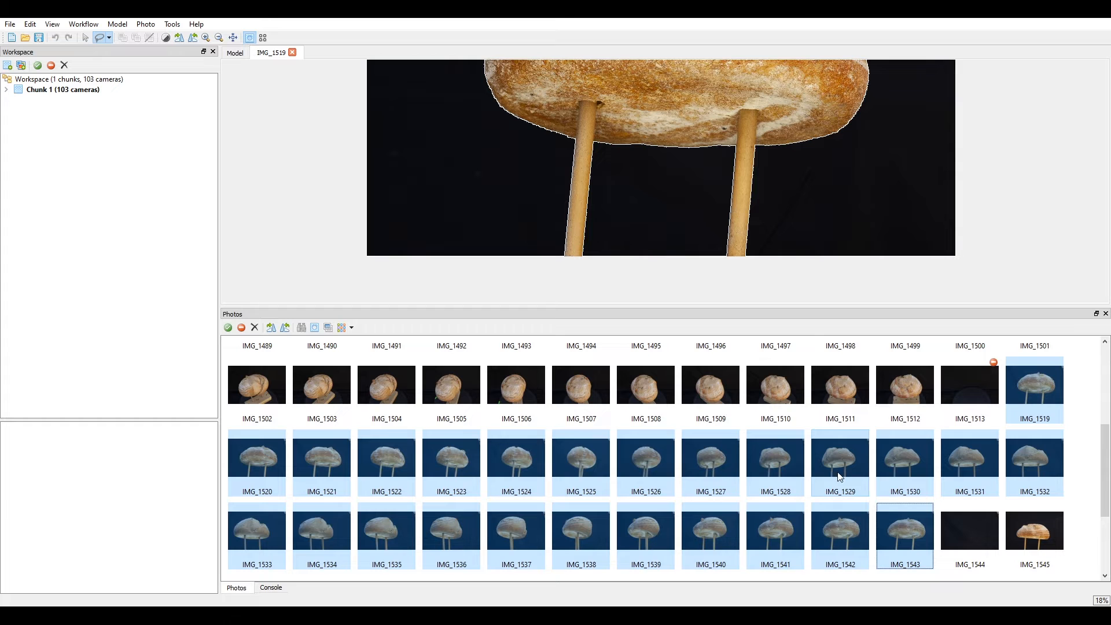
# Show the mask thumbnails and check the regenerated mask outlines of IMG_1519, IMG_1520 and IMG_1523.
pyautogui.click(315, 328)
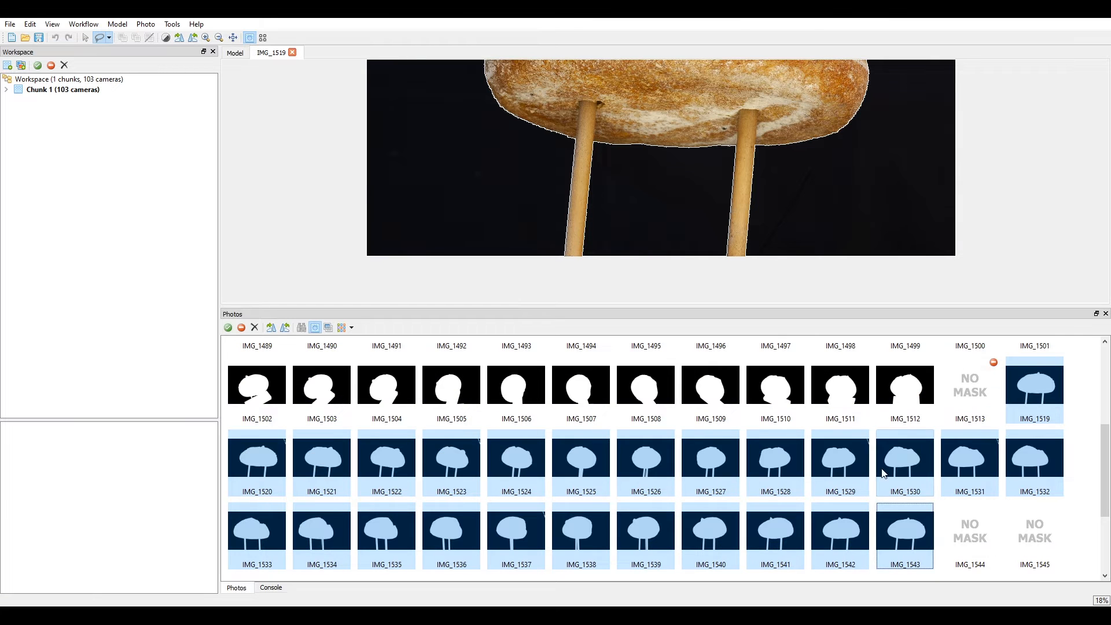
pyautogui.scroll(-3, 901, 87)
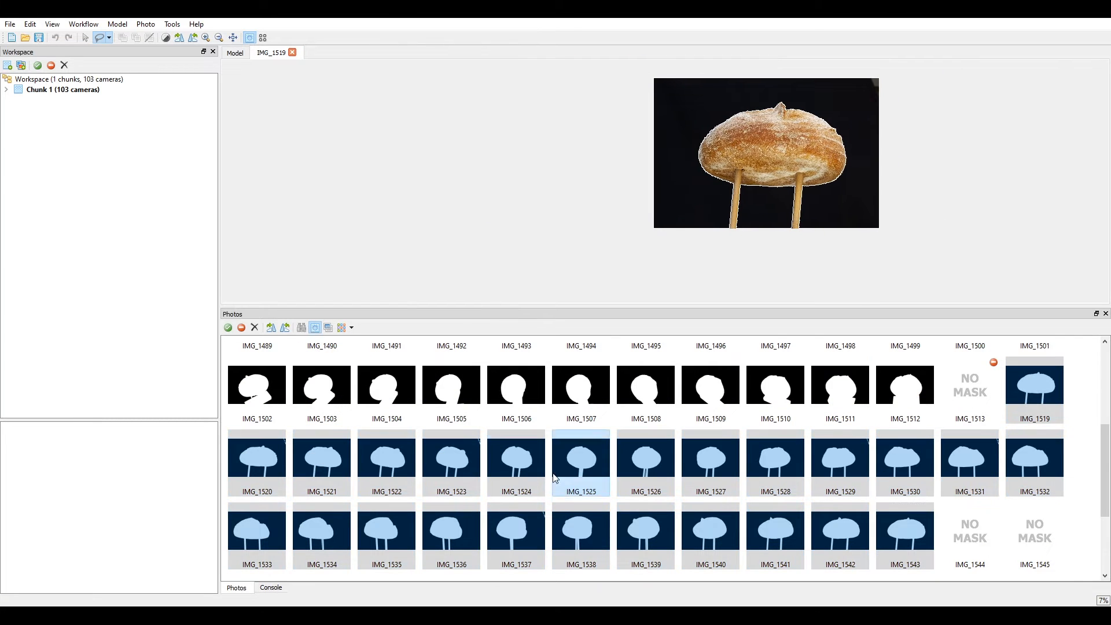
pyautogui.click(1047, 405)
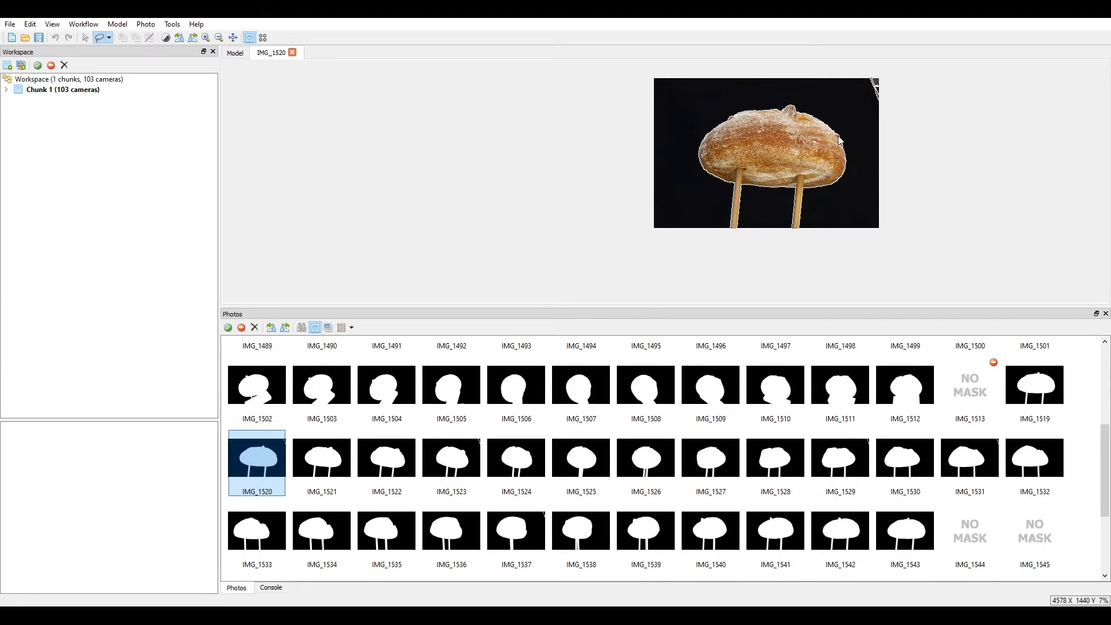
pyautogui.doubleClick(452, 463)
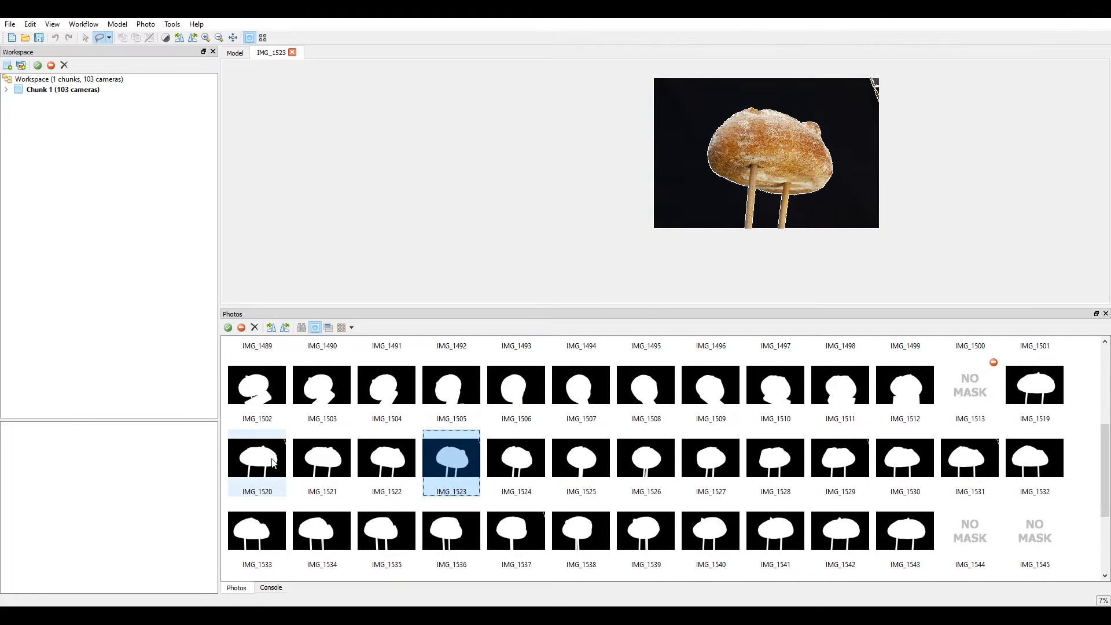
pyautogui.doubleClick(1030, 383)
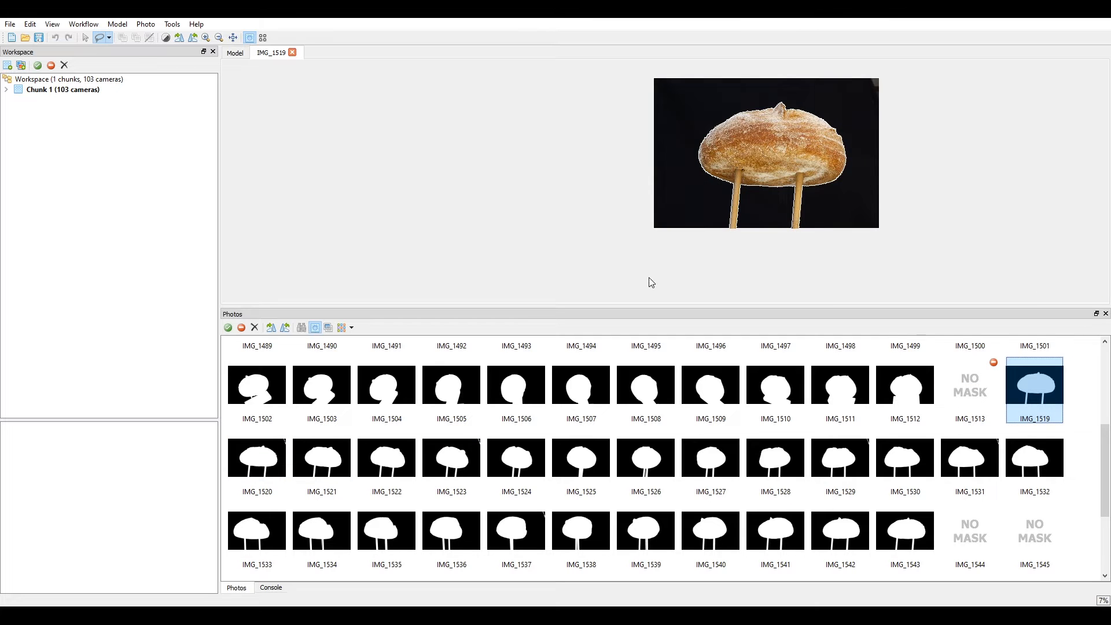
pyautogui.scroll(1, 791, 168)
pyautogui.scroll(2, 619, 262)
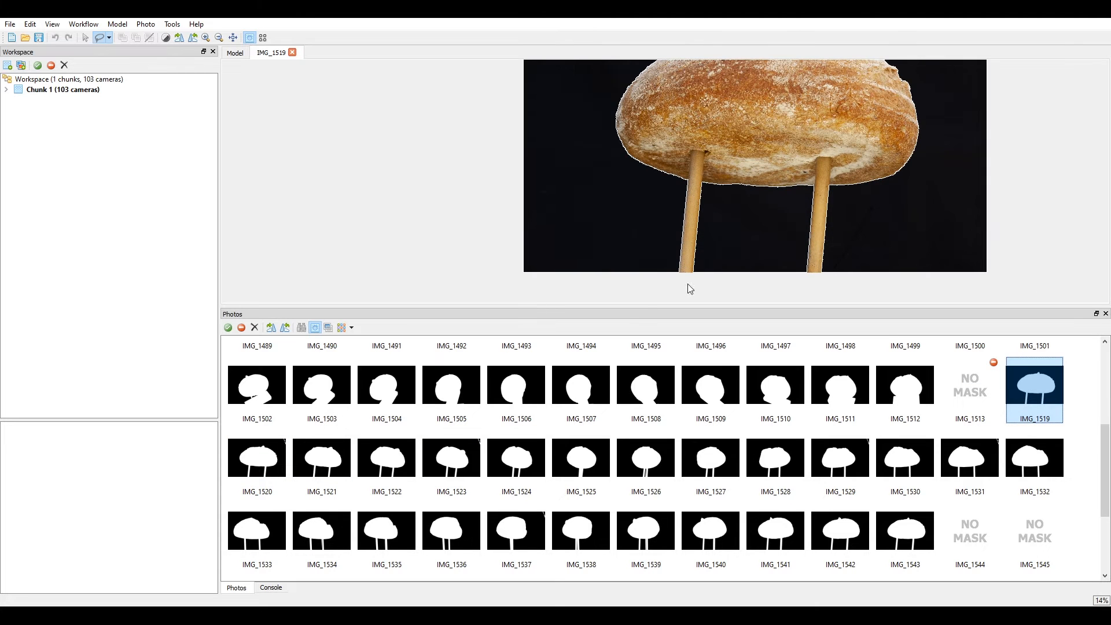
# Open IMG_1520, outline the stray area in the photo's upper right corner, and add the selection to the mask.
pyautogui.doubleClick(263, 462)
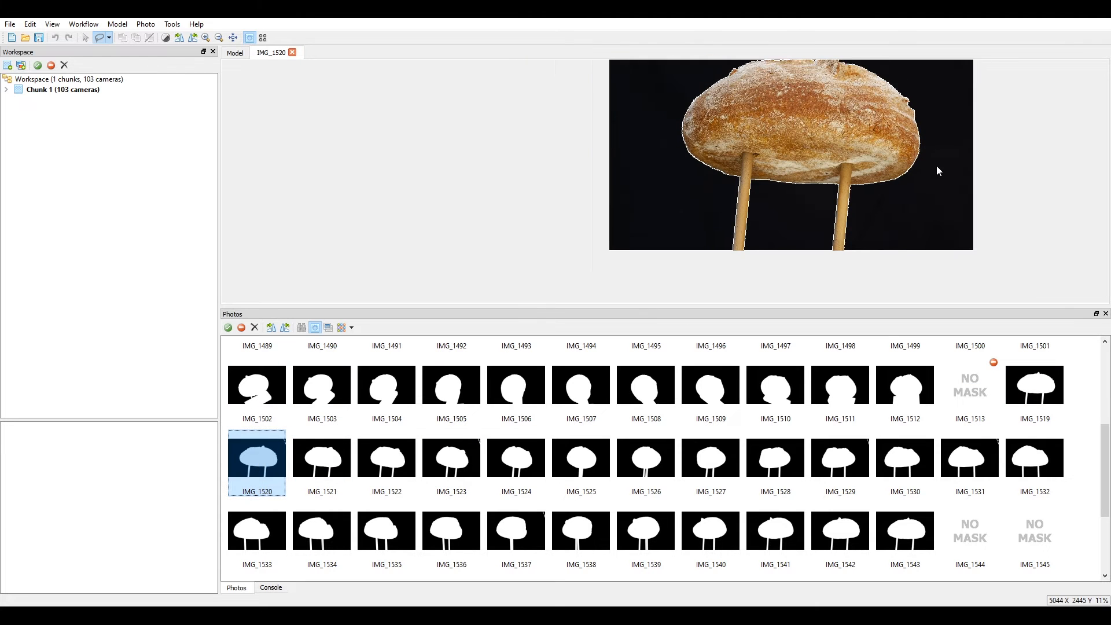
pyautogui.scroll(-2, 914, 185)
pyautogui.scroll(4, 872, 235)
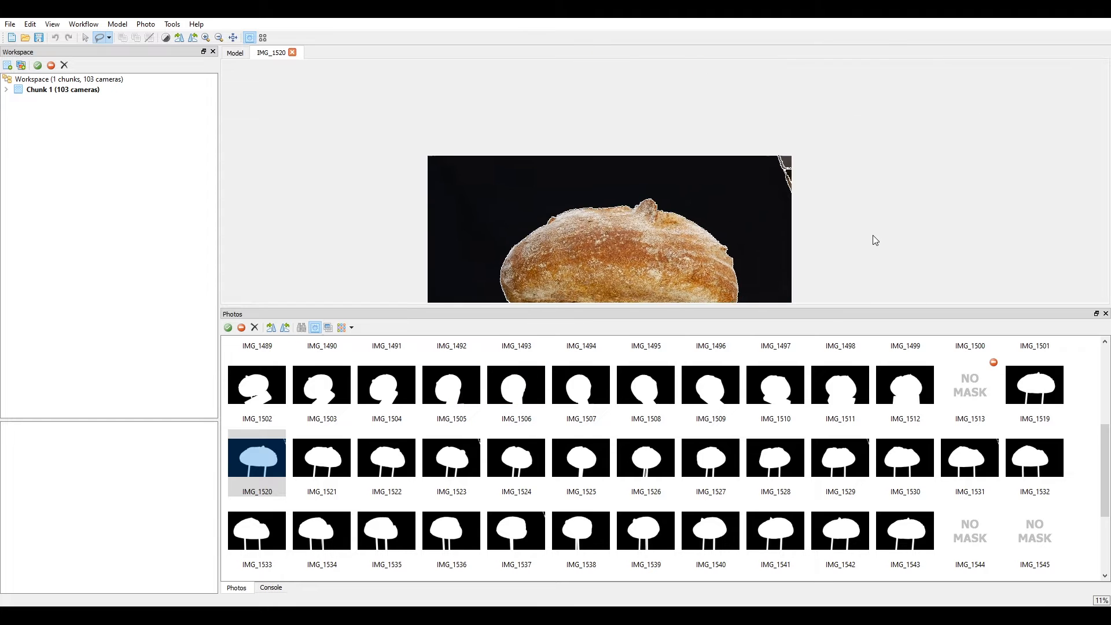
pyautogui.click(703, 125)
pyautogui.click(779, 229)
pyautogui.click(779, 85)
pyautogui.click(680, 95)
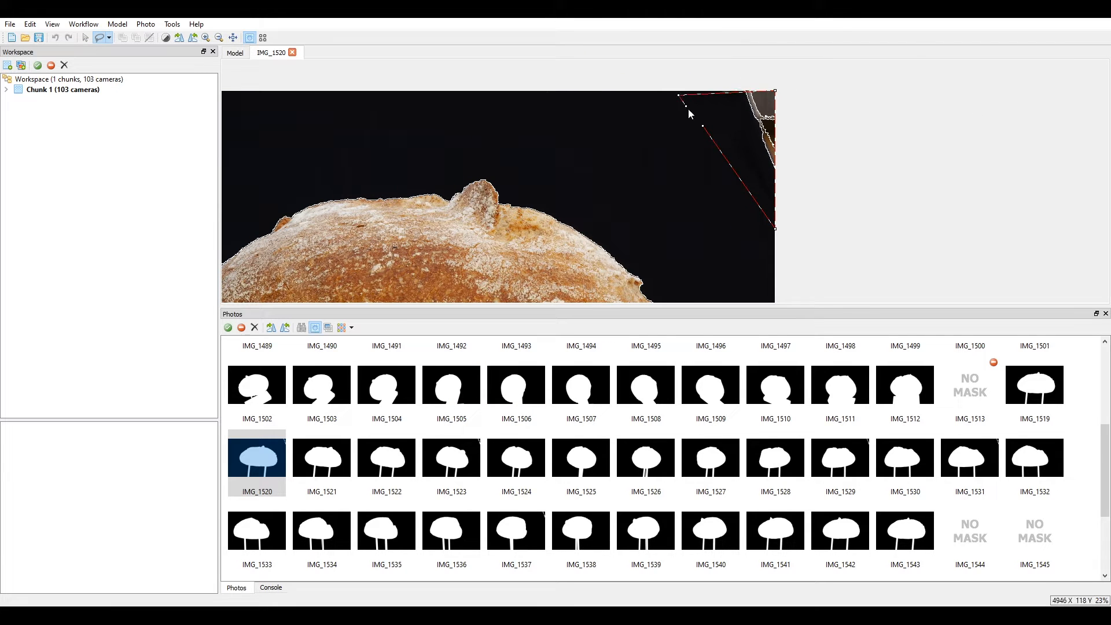
pyautogui.rightClick(702, 127)
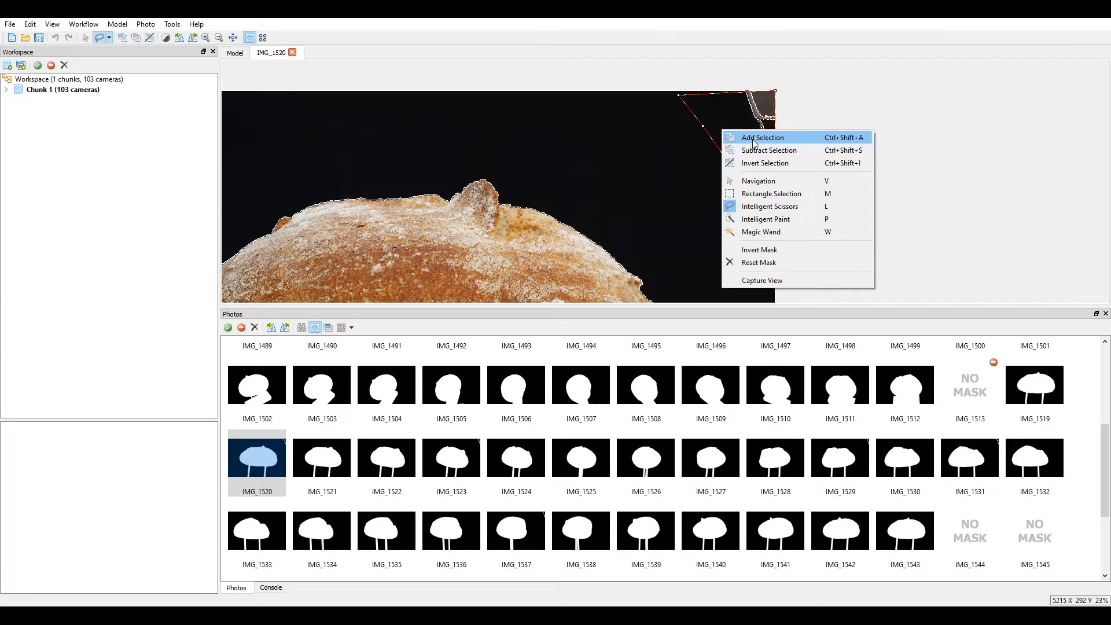
pyautogui.click(746, 139)
# Outline the leftover sliver on the top edge near the right corner of IMG_1520 and add it to the mask.
pyautogui.click(709, 123)
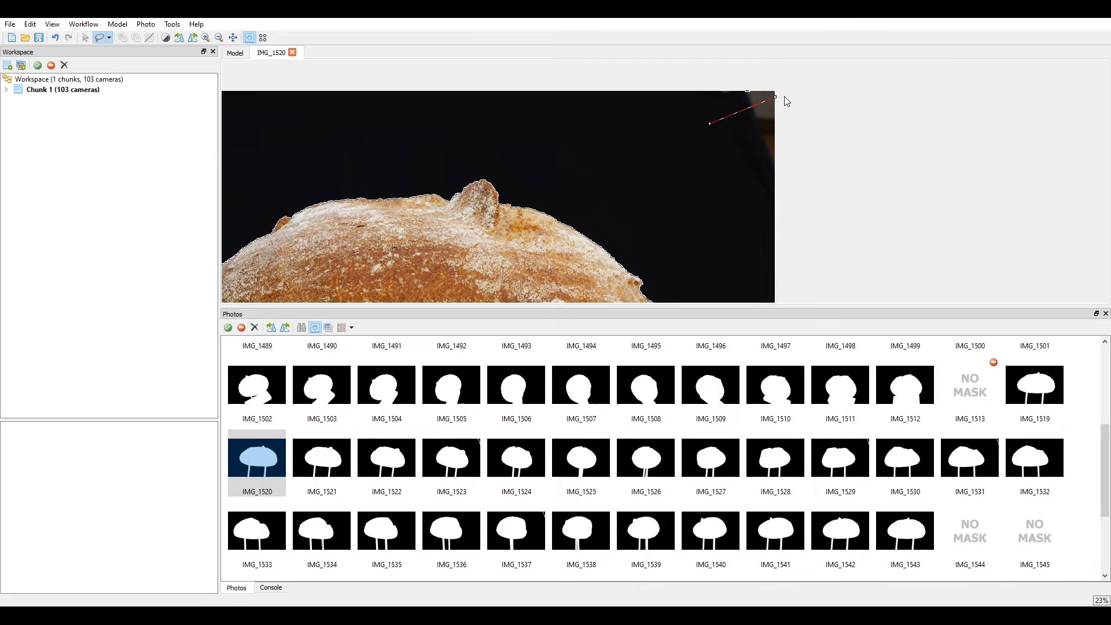
pyautogui.rightClick(710, 127)
pyautogui.click(746, 116)
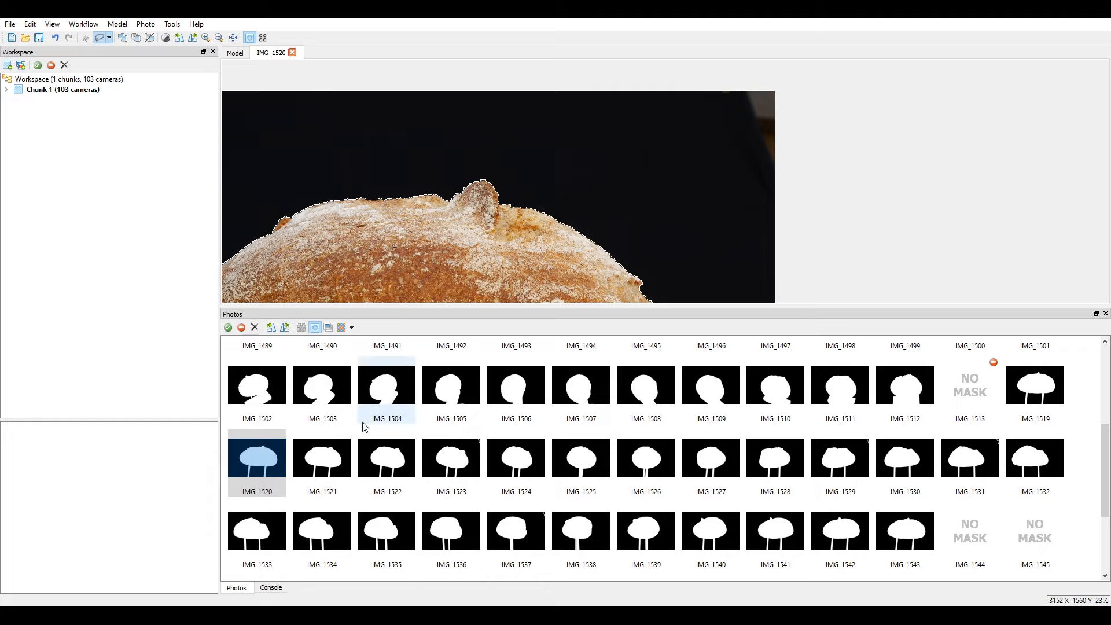
# Open IMG_1521 and check its mask outline for stray areas.
pyautogui.doubleClick(327, 471)
pyautogui.scroll(-5, 549, 246)
pyautogui.moveTo(545, 247); pyautogui.dragTo(616, 183, button='middle')
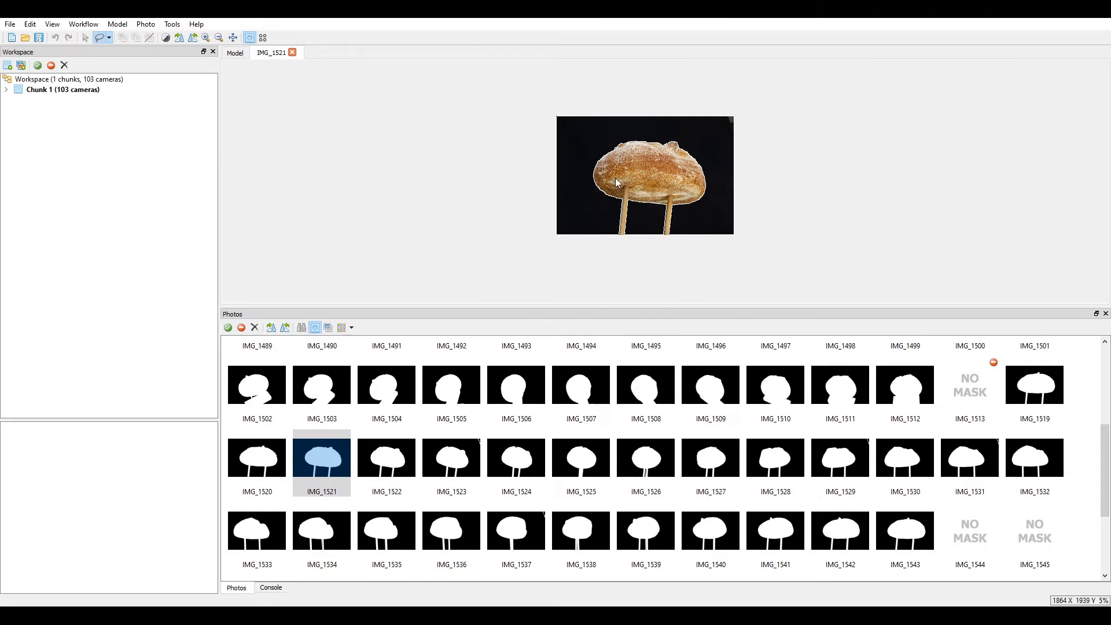
# Review IMG_1522 and IMG_1523, outline the stray unmasked area in IMG_1523's upper-right corner, and mask it out.
pyautogui.doubleClick(386, 458)
pyautogui.doubleClick(451, 458)
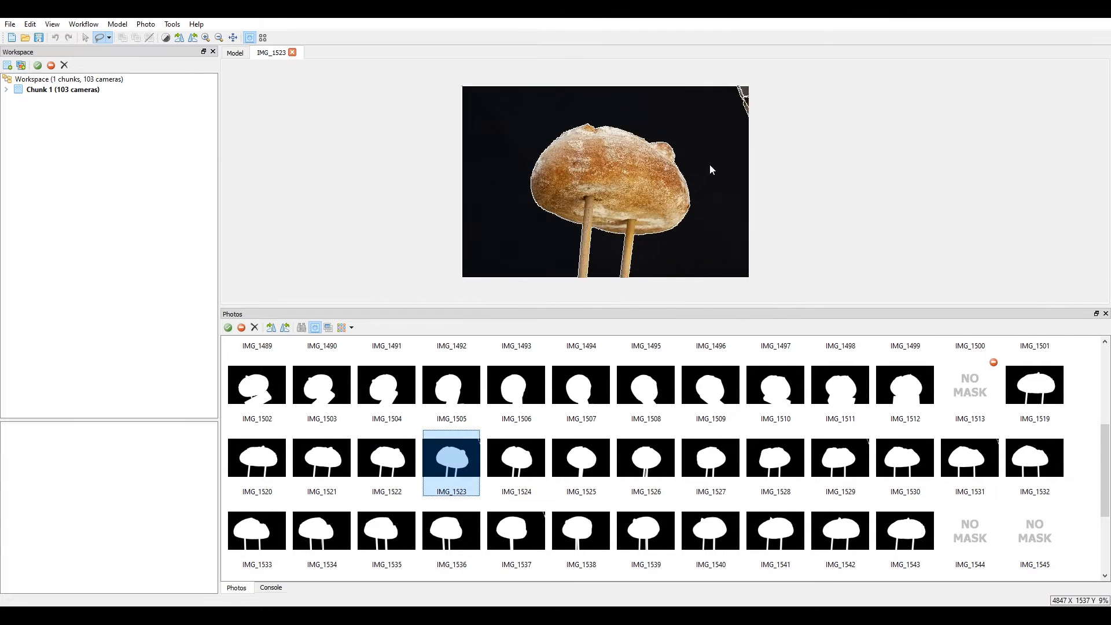
pyautogui.scroll(2, 709, 168)
pyautogui.click(681, 132)
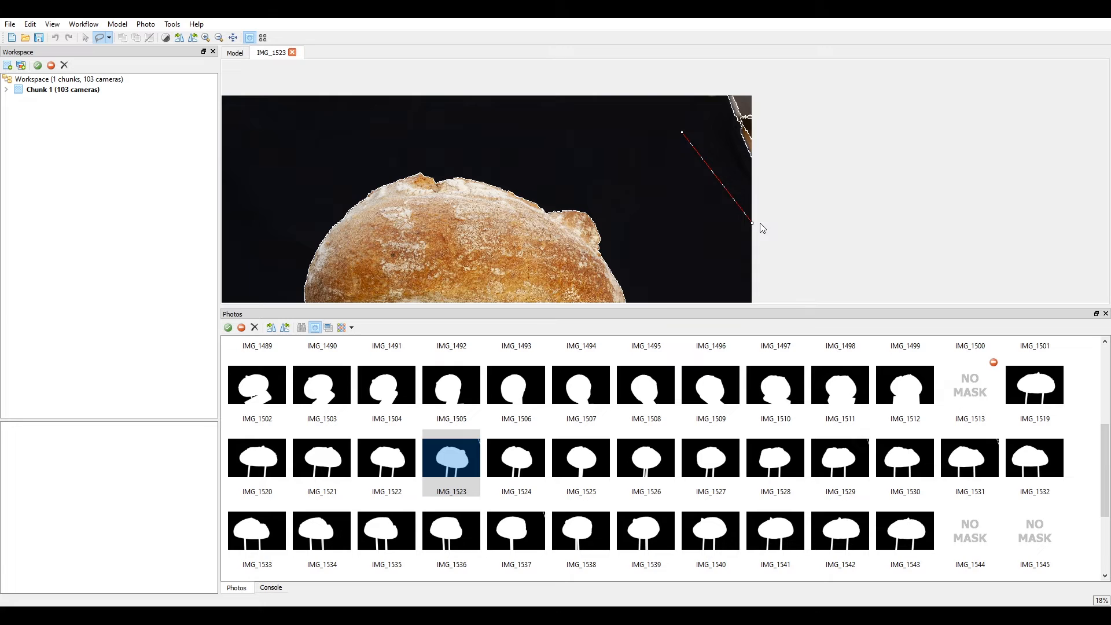
pyautogui.click(770, 91)
pyautogui.click(658, 95)
pyautogui.rightClick(685, 137)
pyautogui.click(720, 141)
# Check the masks from IMG_1524 through IMG_1529 and mask out the stray upper-right corner area in IMG_1529.
pyautogui.doubleClick(502, 481)
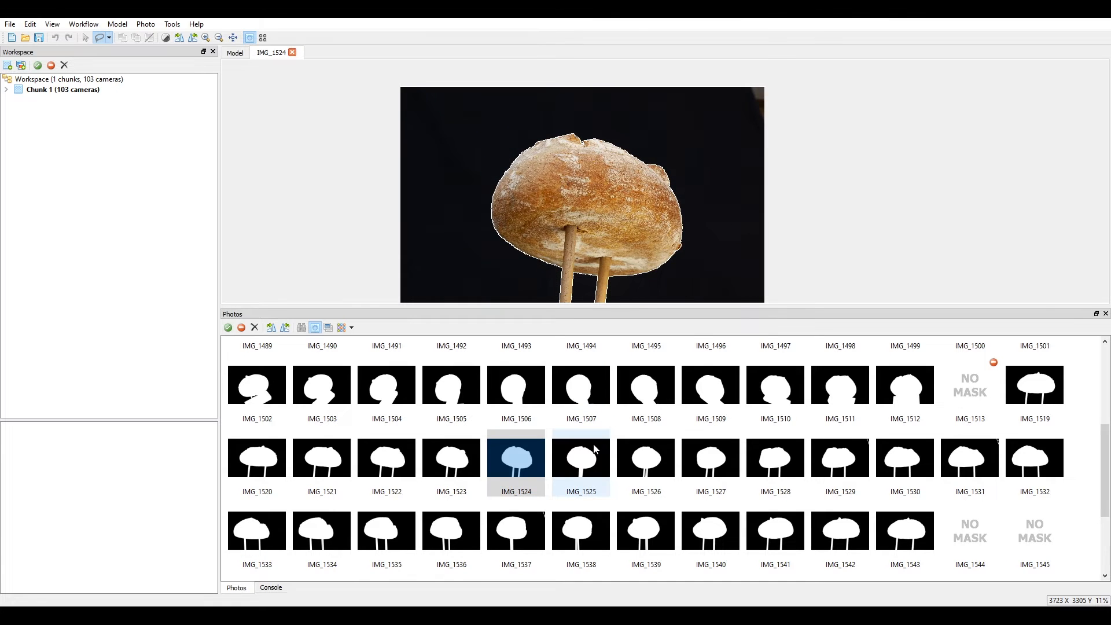
pyautogui.doubleClick(581, 457)
pyautogui.doubleClick(664, 447)
pyautogui.doubleClick(732, 458)
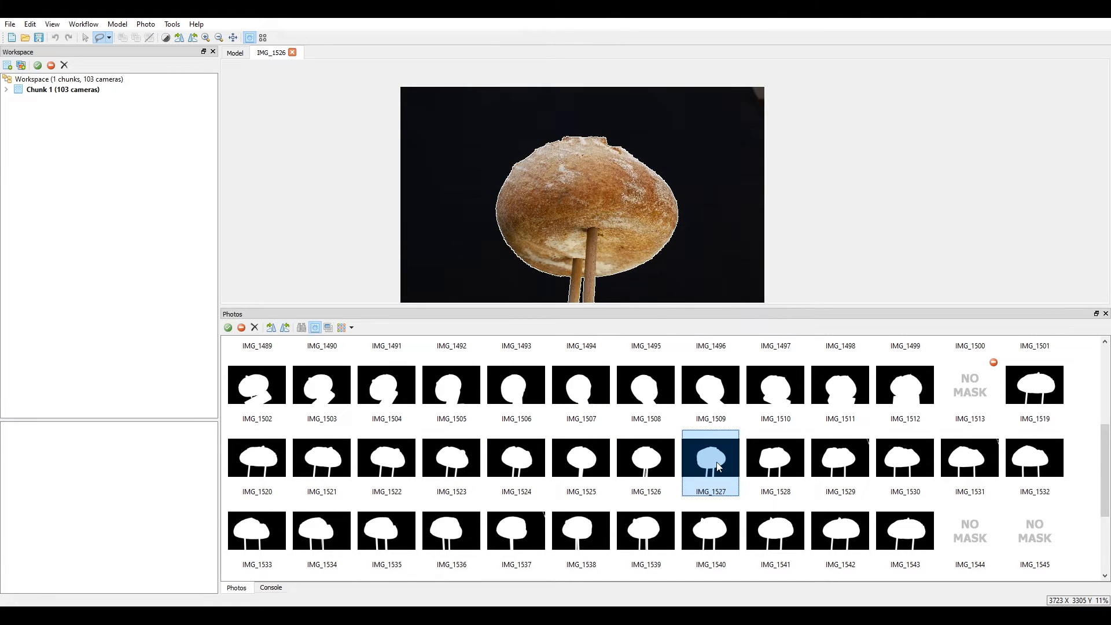
pyautogui.doubleClick(768, 457)
pyautogui.doubleClick(836, 460)
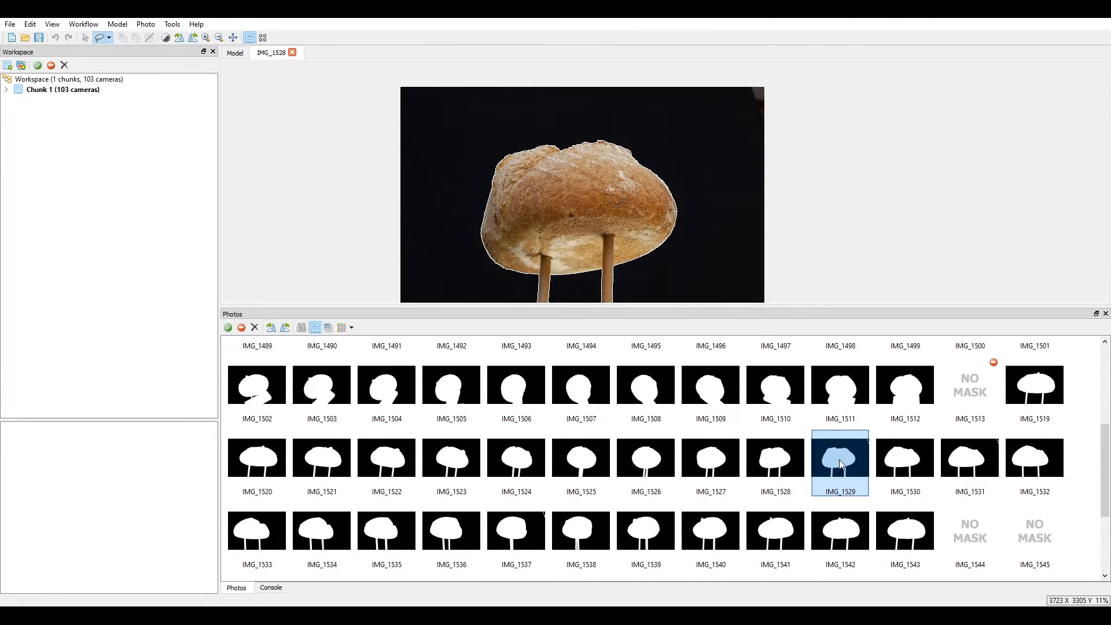
pyautogui.click(712, 97)
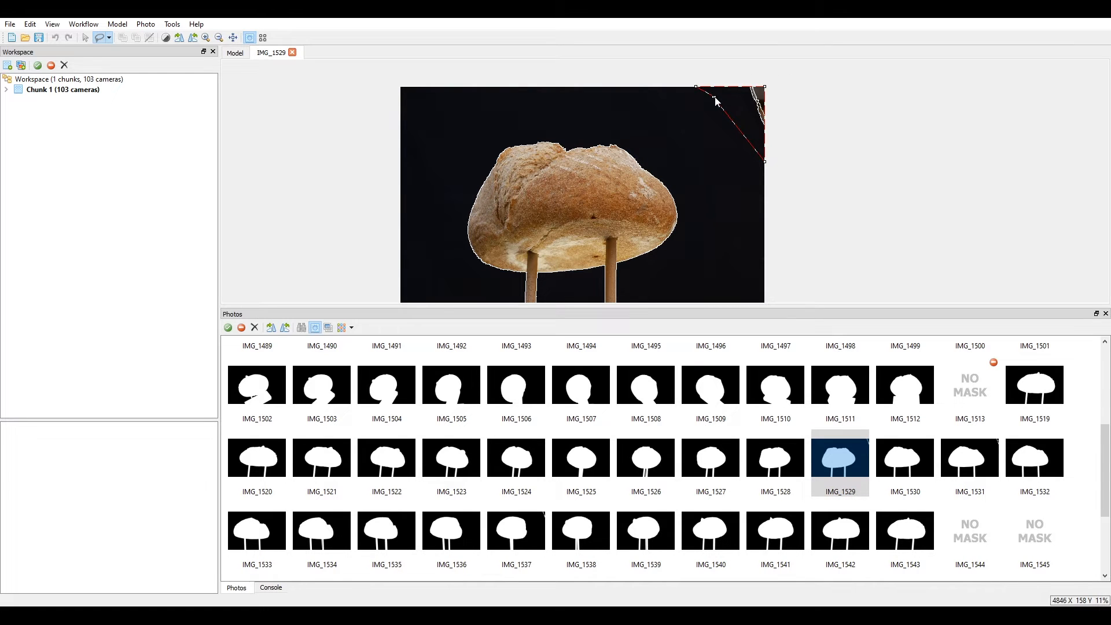
pyautogui.rightClick(743, 99)
pyautogui.click(775, 135)
# Check IMG_1530 and IMG_1531, and mask out the stray area in IMG_1531's upper-right corner.
pyautogui.doubleClick(912, 455)
pyautogui.doubleClick(986, 460)
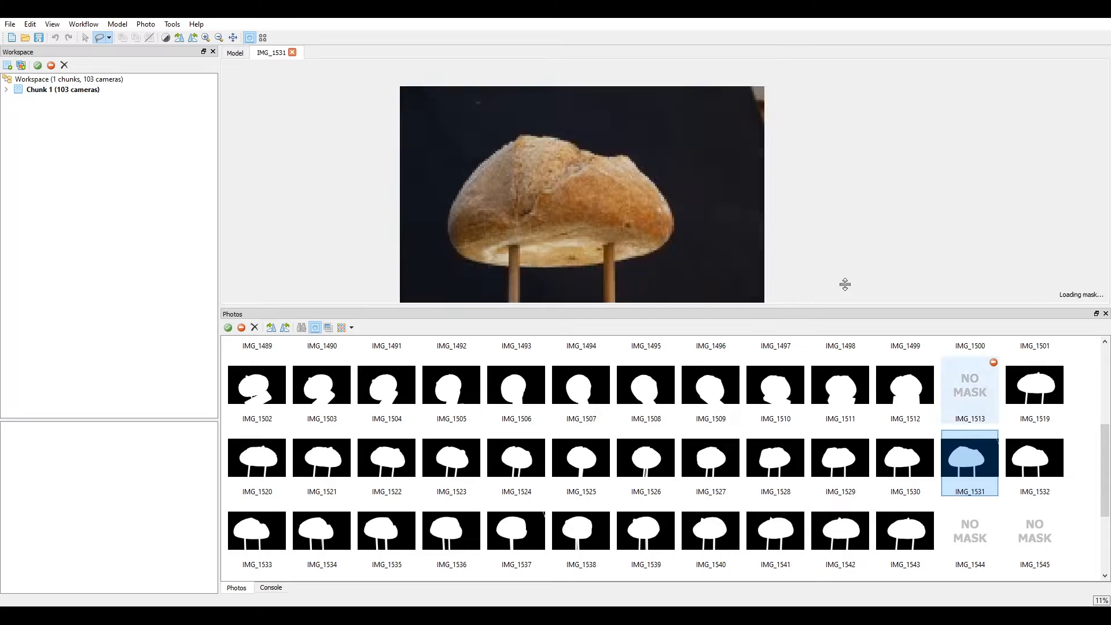
pyautogui.click(738, 108)
pyautogui.click(772, 159)
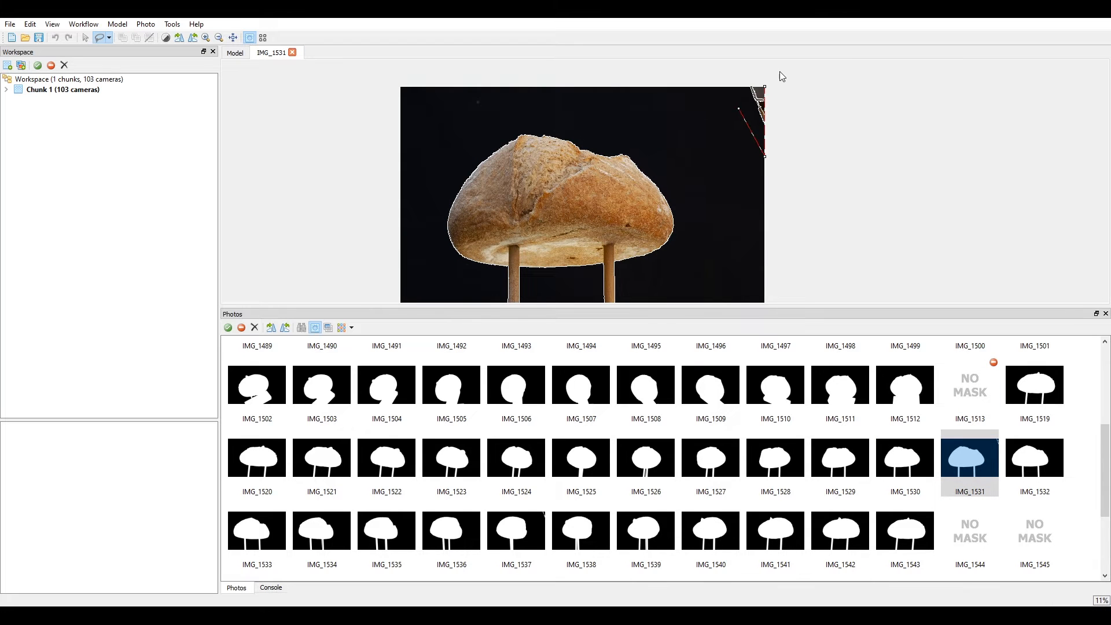
pyautogui.rightClick(751, 112)
pyautogui.click(772, 118)
# Inspect the mask outlines of photos IMG_1532 through IMG_1536 for stray unmasked areas.
pyautogui.doubleClick(1048, 459)
pyautogui.scroll(3, 641, 210)
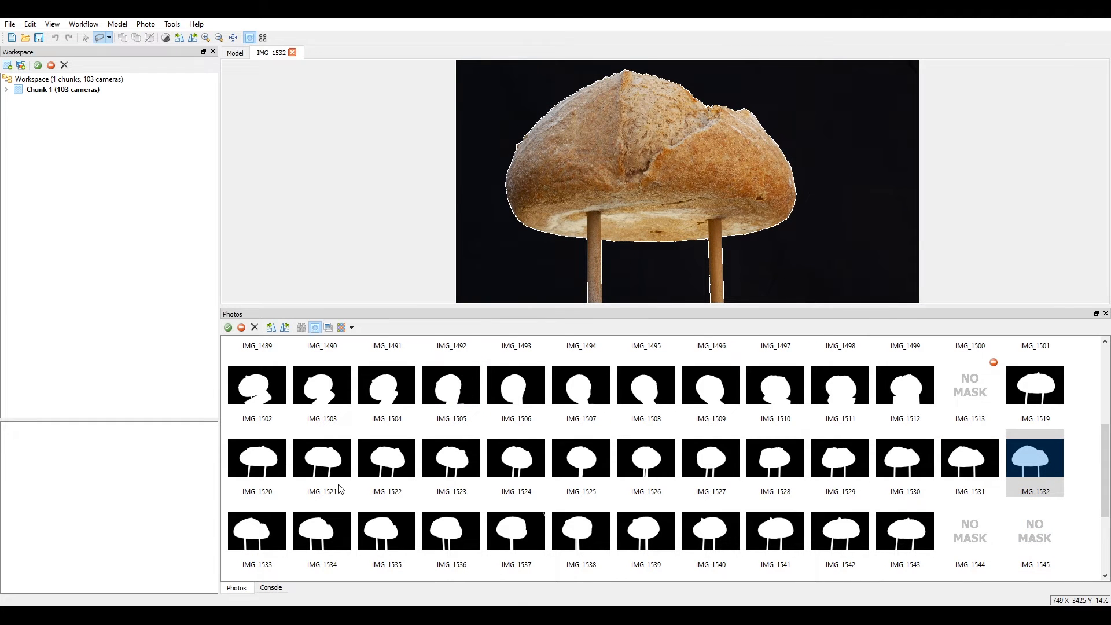
pyautogui.doubleClick(276, 510)
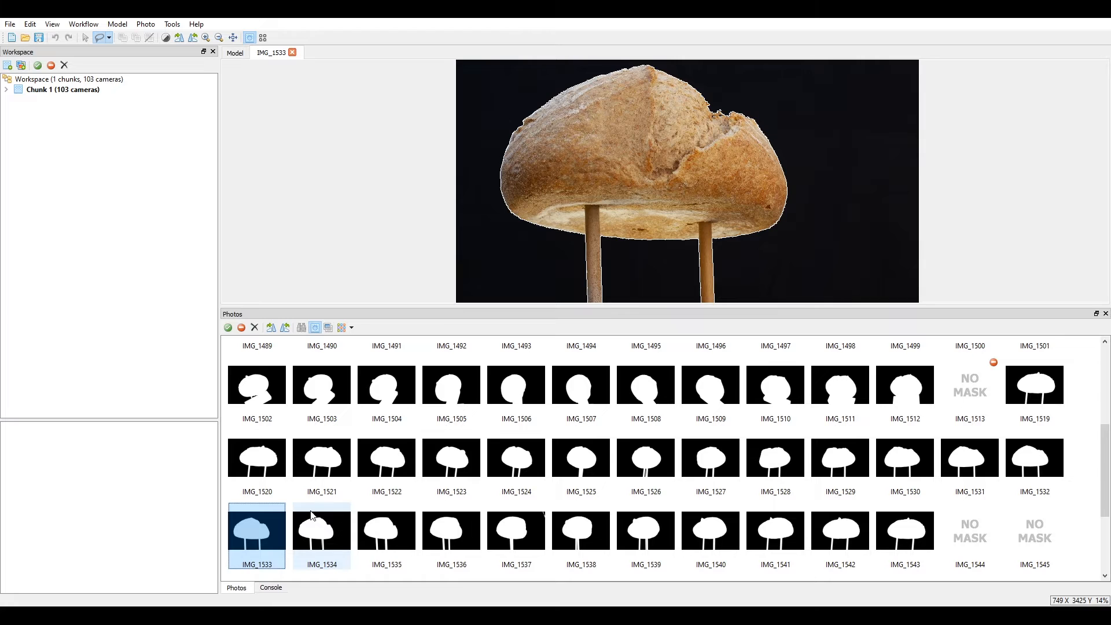
pyautogui.doubleClick(322, 530)
pyautogui.doubleClick(386, 530)
pyautogui.doubleClick(451, 529)
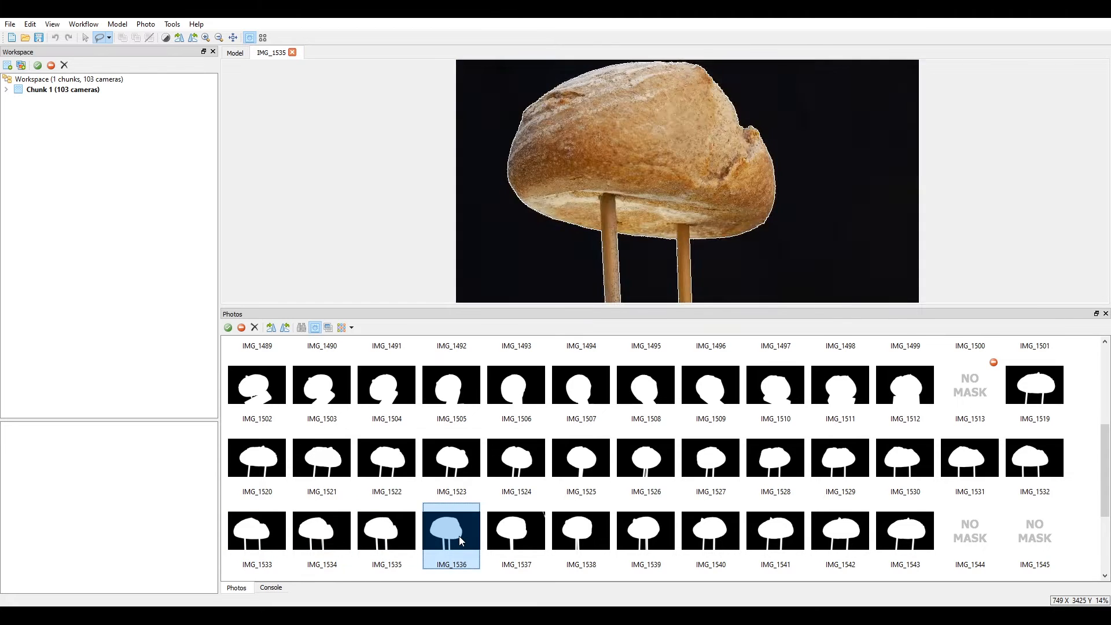
# Open IMG_1537, outline the stray area in its upper-right corner, and mask it out.
pyautogui.doubleClick(508, 529)
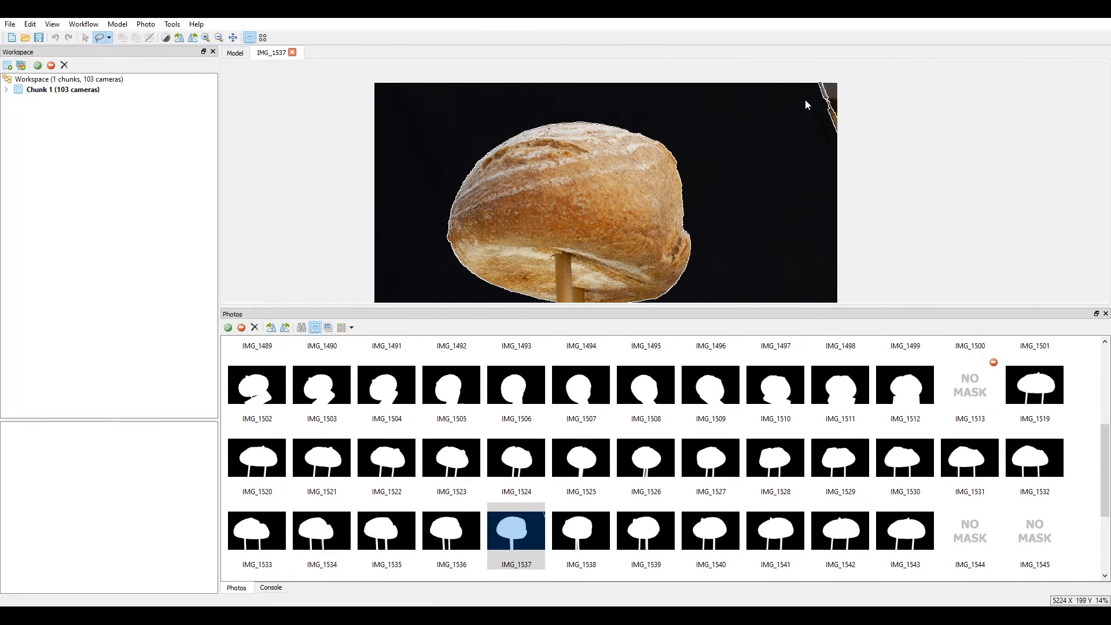
pyautogui.click(804, 98)
pyautogui.click(849, 165)
pyautogui.click(865, 70)
pyautogui.click(791, 72)
pyautogui.rightClick(830, 109)
pyautogui.click(873, 116)
# Inspect the mask outlines of photos IMG_1538 through IMG_1543 for stray unmasked areas.
pyautogui.doubleClick(580, 543)
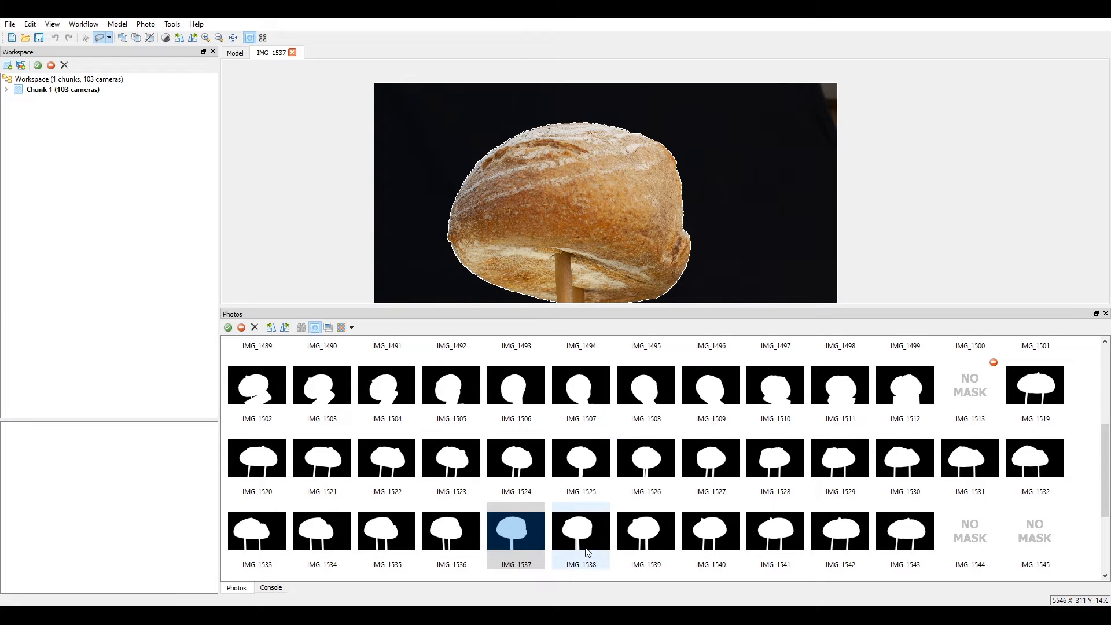
pyautogui.doubleClick(645, 538)
pyautogui.doubleClick(711, 538)
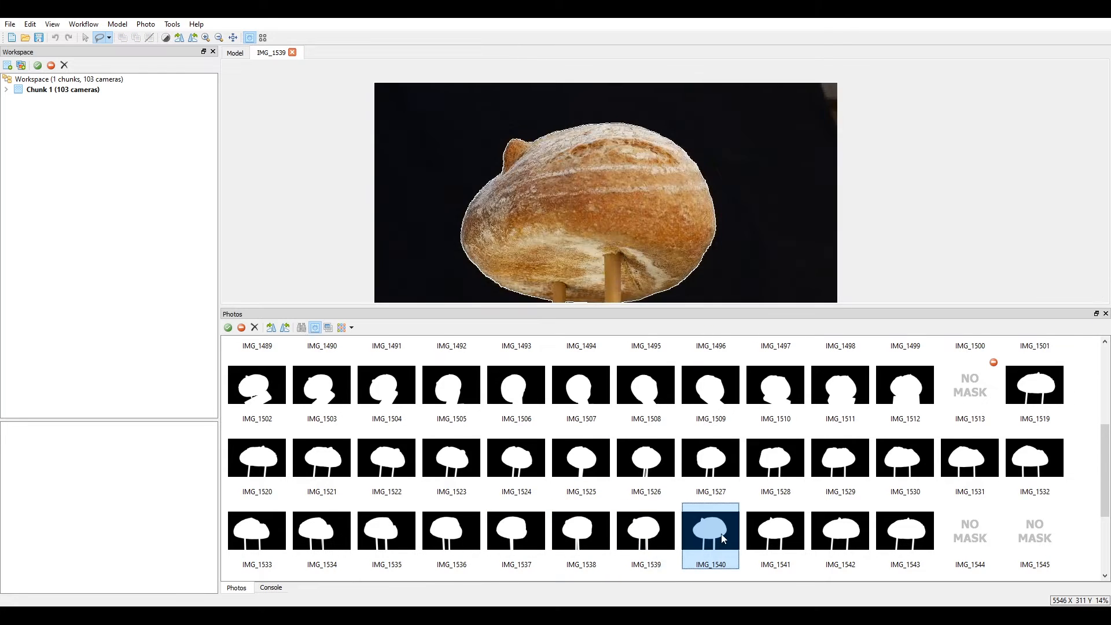
pyautogui.doubleClick(779, 533)
pyautogui.doubleClick(840, 533)
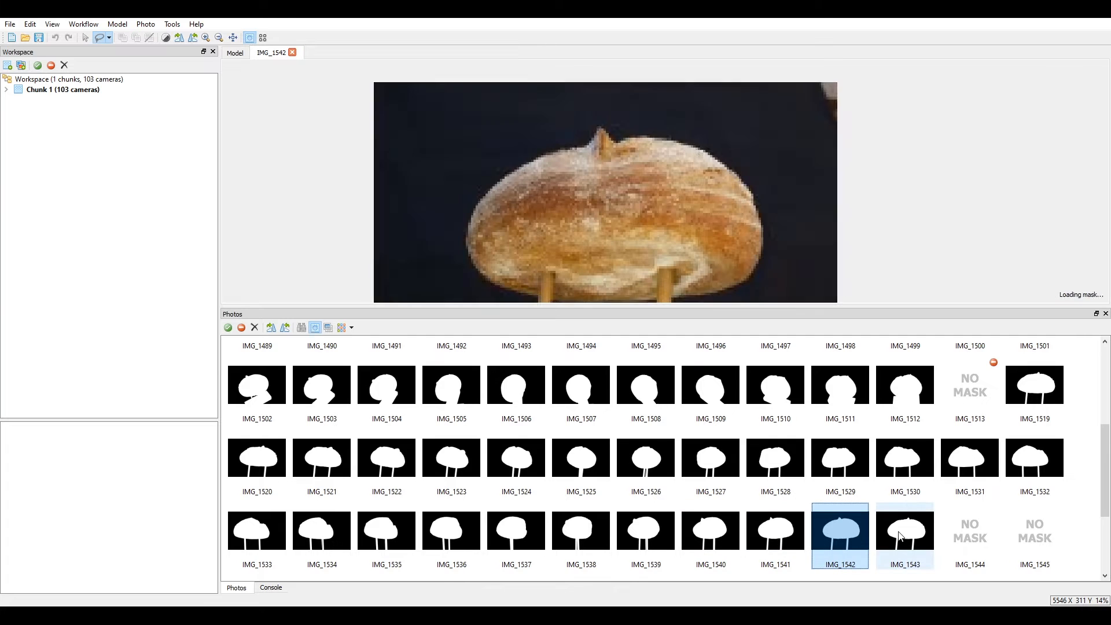
pyautogui.doubleClick(923, 537)
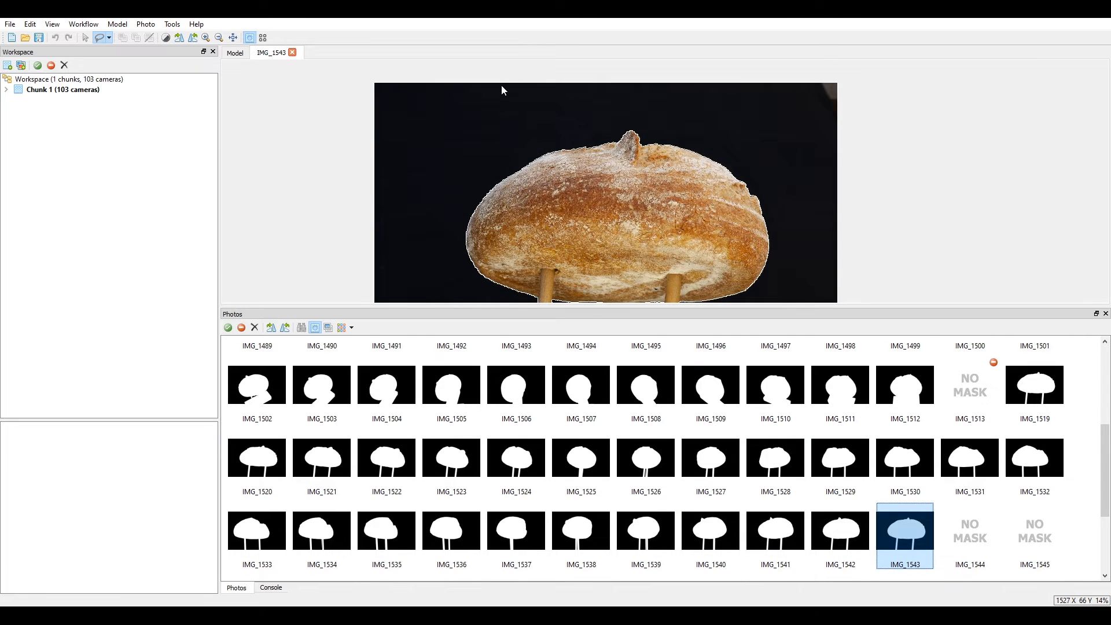
pyautogui.scroll(-2, 687, 172)
# Switch the thumbnails back to the photos and disable the empty background camera IMG_1544.
pyautogui.click(314, 328)
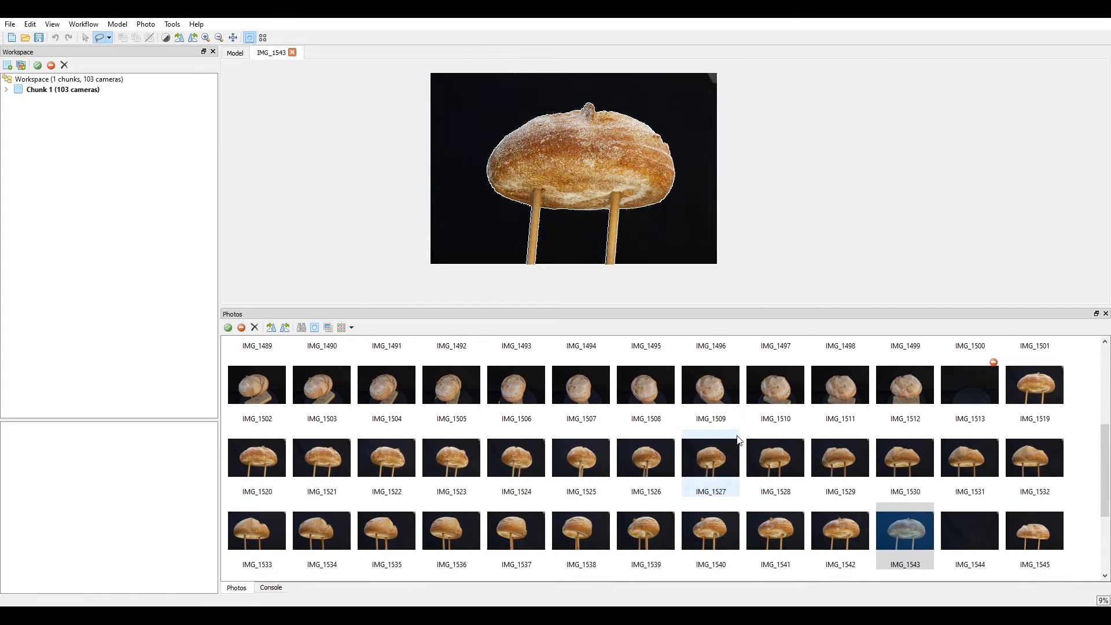
pyautogui.click(980, 535)
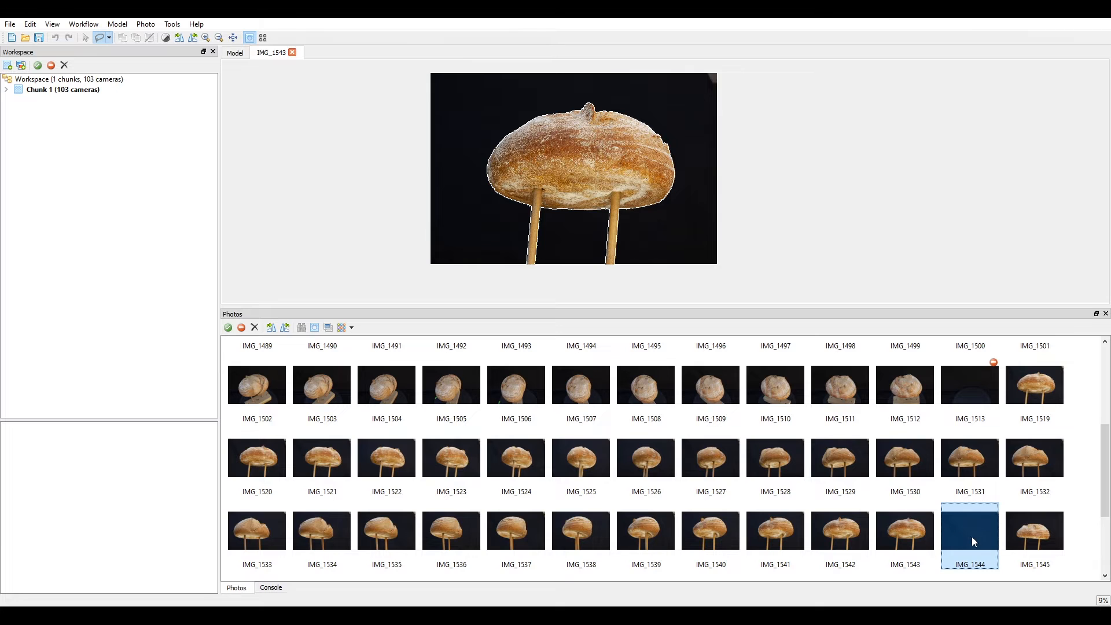
pyautogui.rightClick(970, 536)
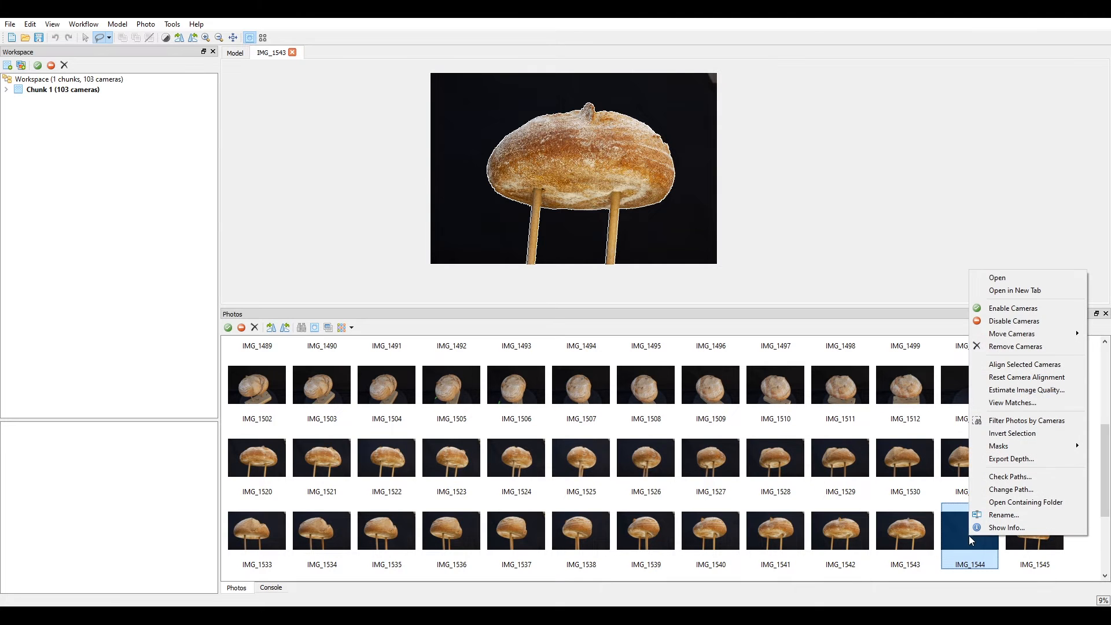
pyautogui.click(1014, 321)
# Import masks for IMG_1545 through IMG_1569 with the From Background method, Replacement operation, filename template IMG_1544.tif and the TIFF folder, applied to the selected cameras.
pyautogui.scroll(-2, 1050, 388)
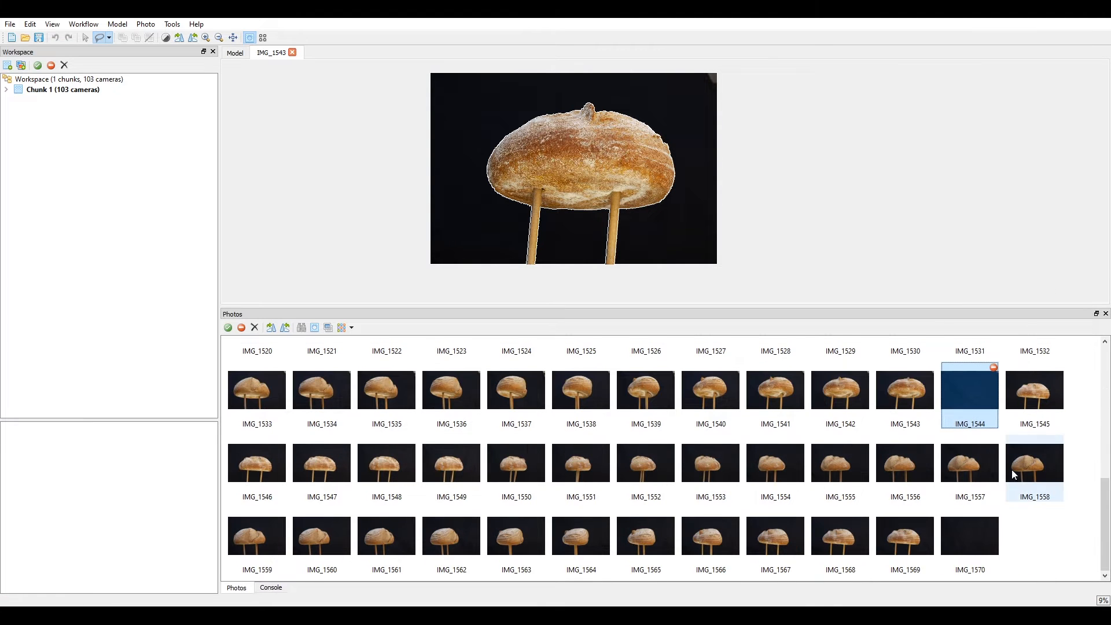
pyautogui.click(1045, 391)
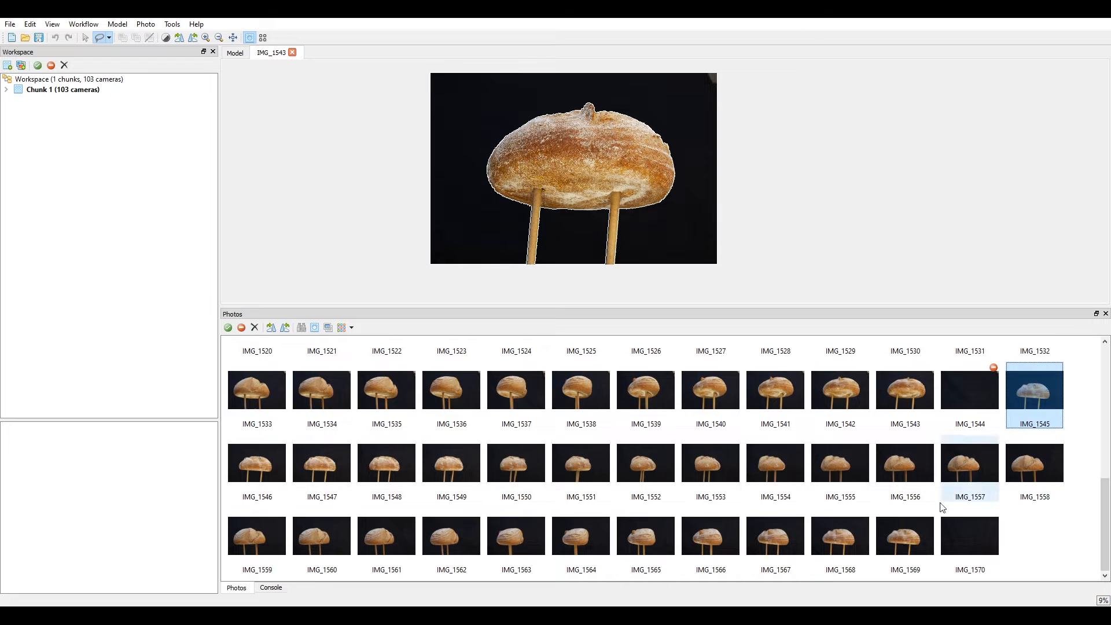
pyautogui.keyDown('shift'); pyautogui.click(906, 545); pyautogui.keyUp('shift')
pyautogui.rightClick(906, 542)
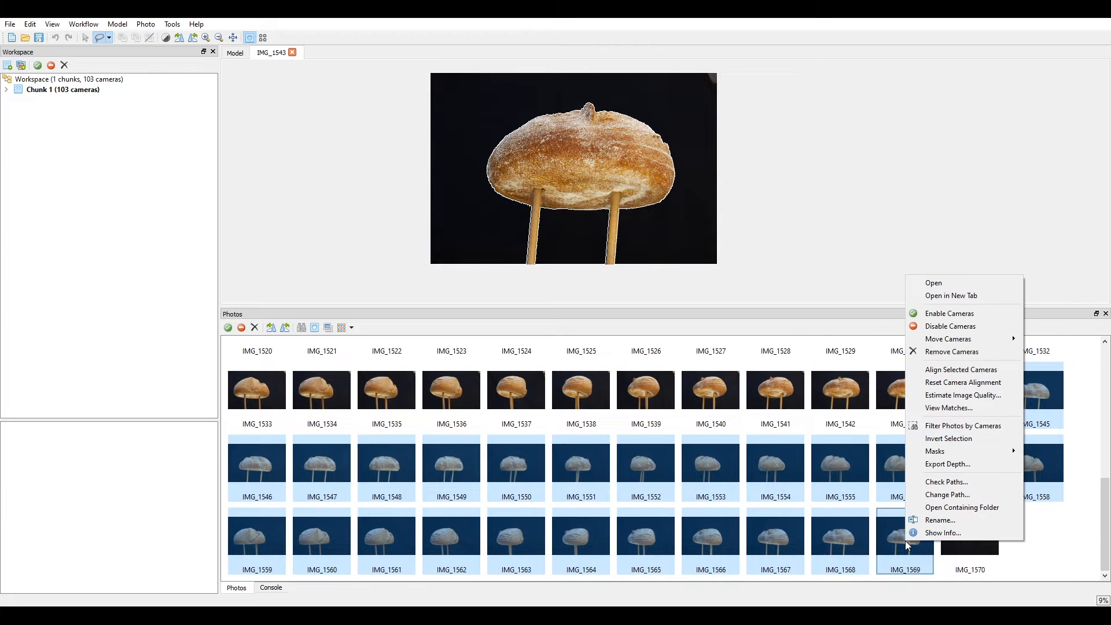
pyautogui.moveTo(954, 457)
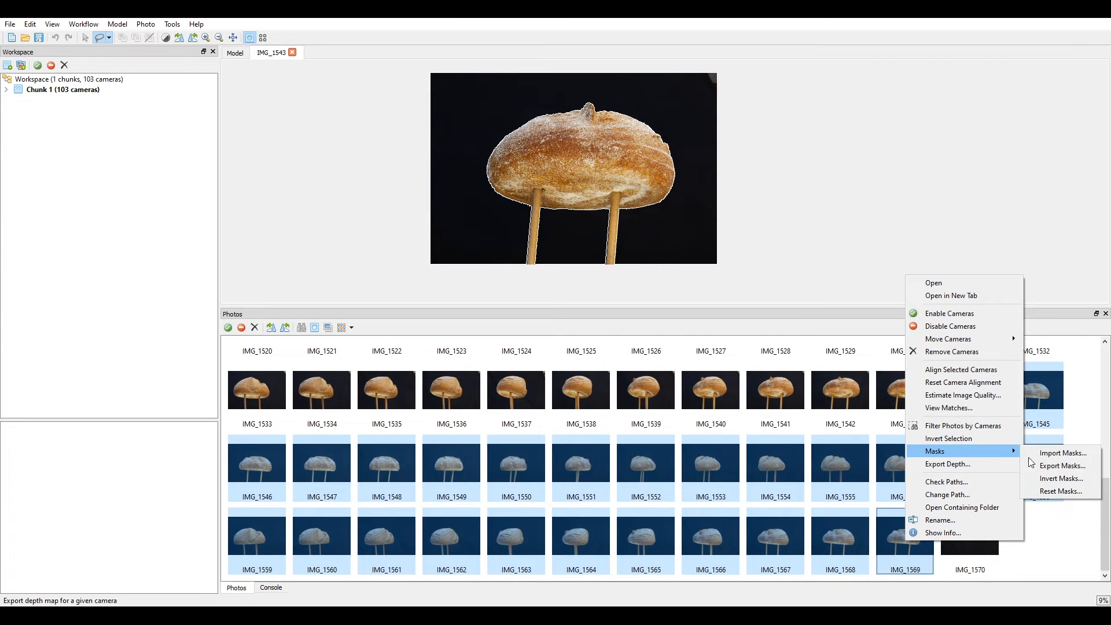
pyautogui.click(1050, 453)
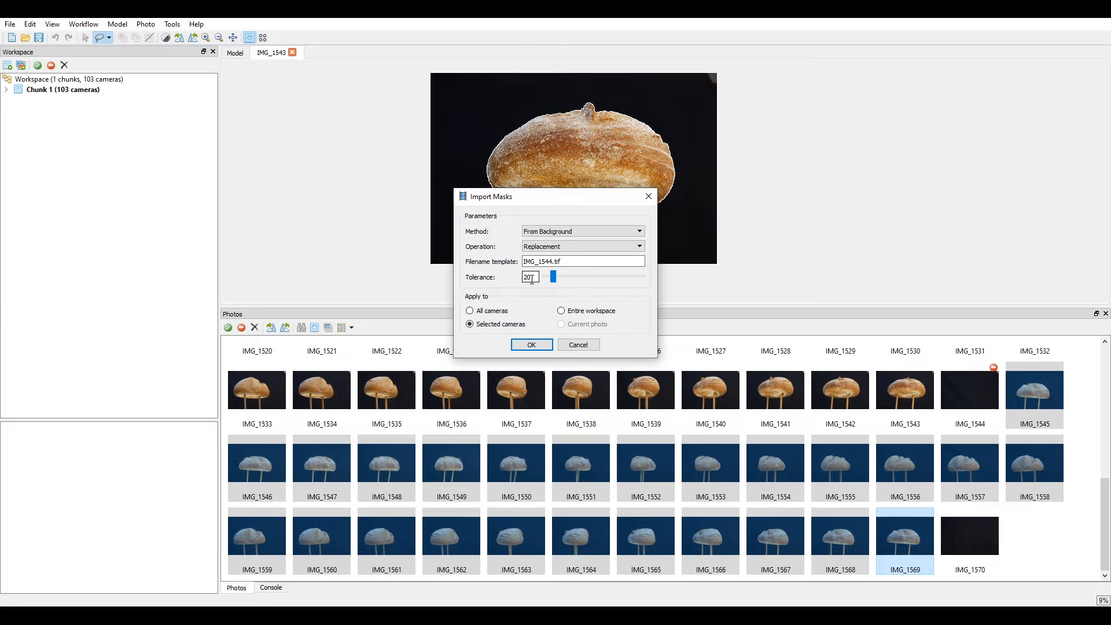
pyautogui.click(557, 262)
pyautogui.click(531, 344)
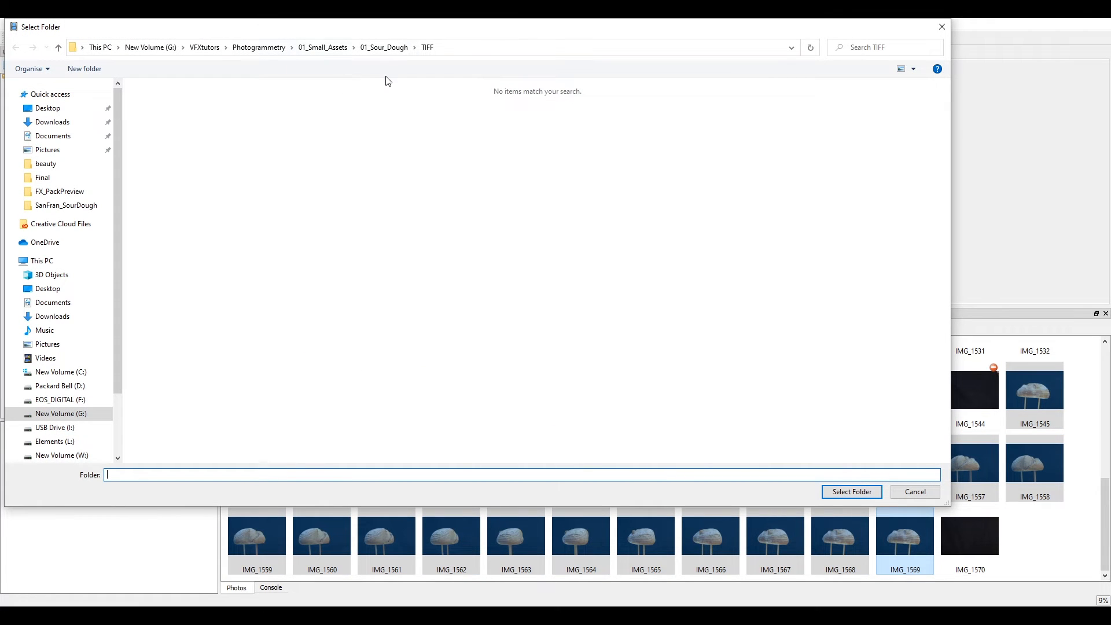
pyautogui.click(856, 497)
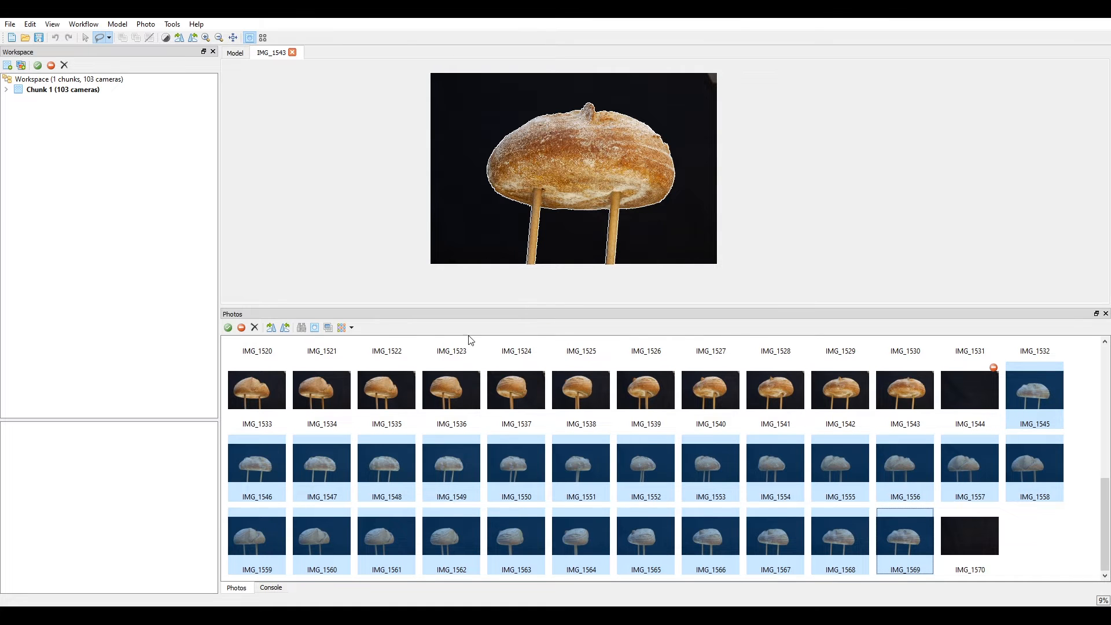
# Show the masks on the thumbnails and inspect the mask outlines of photos IMG_1545 through IMG_1552 for stray unmasked areas.
pyautogui.click(315, 327)
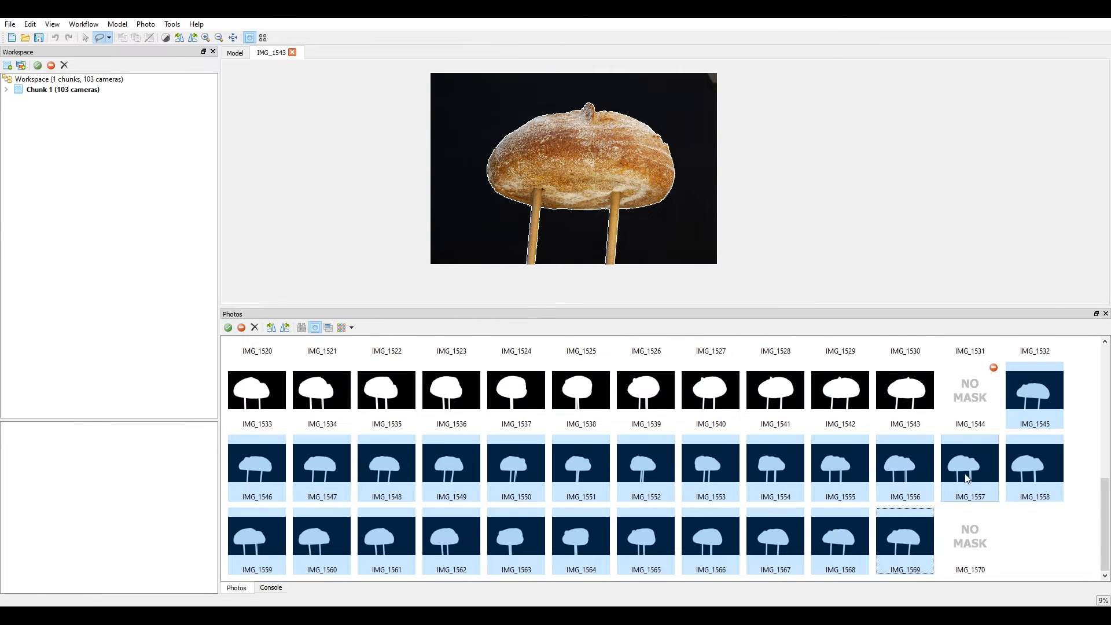
pyautogui.doubleClick(1035, 396)
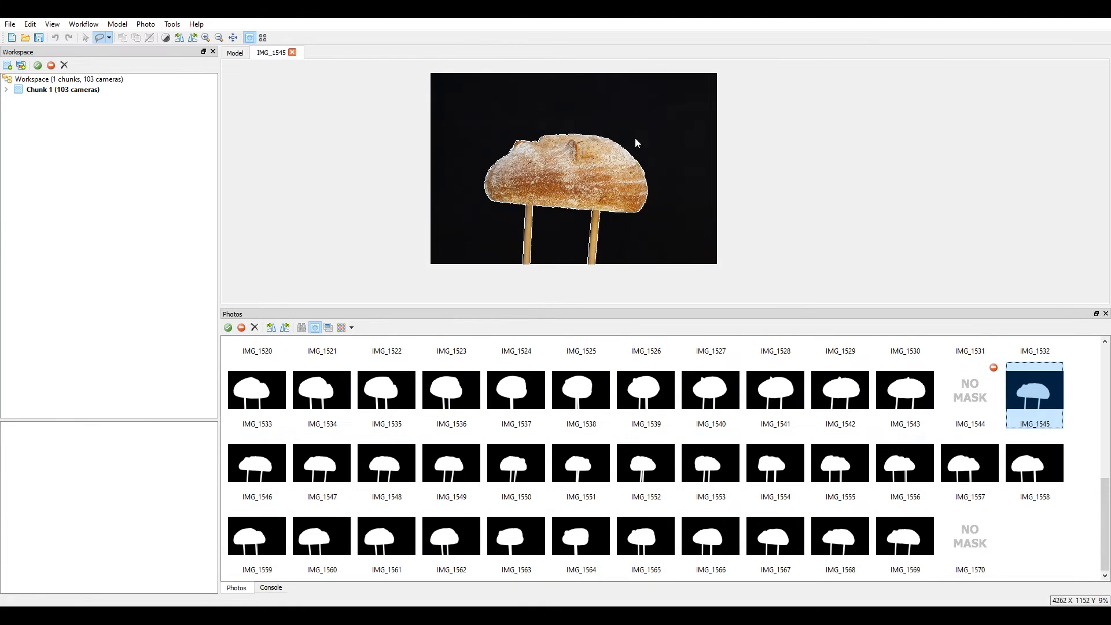
pyautogui.doubleClick(275, 467)
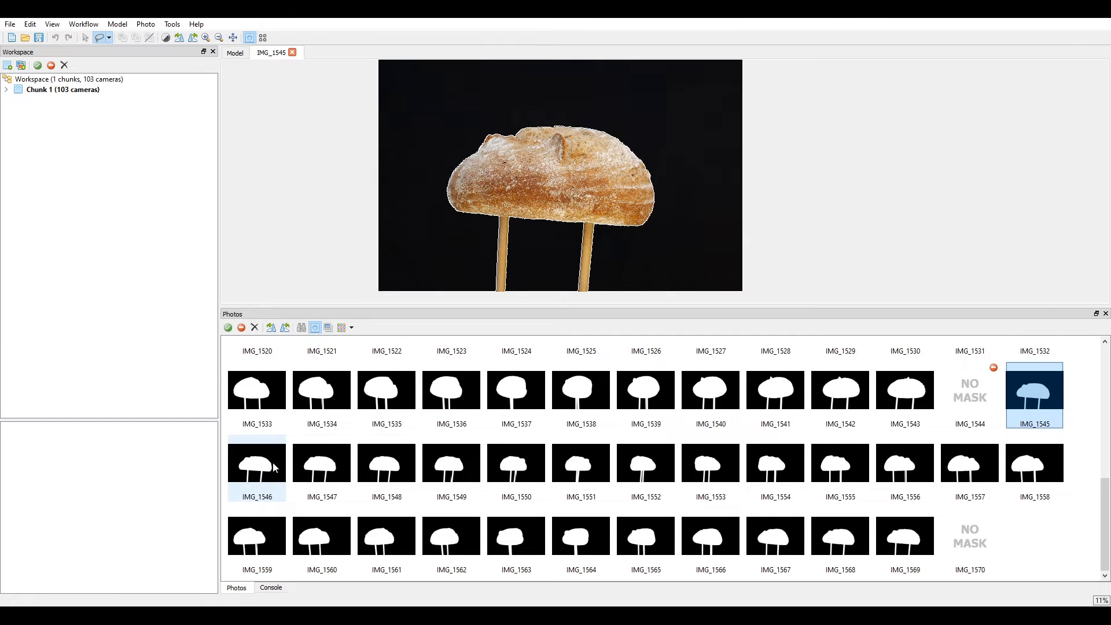
pyautogui.doubleClick(319, 464)
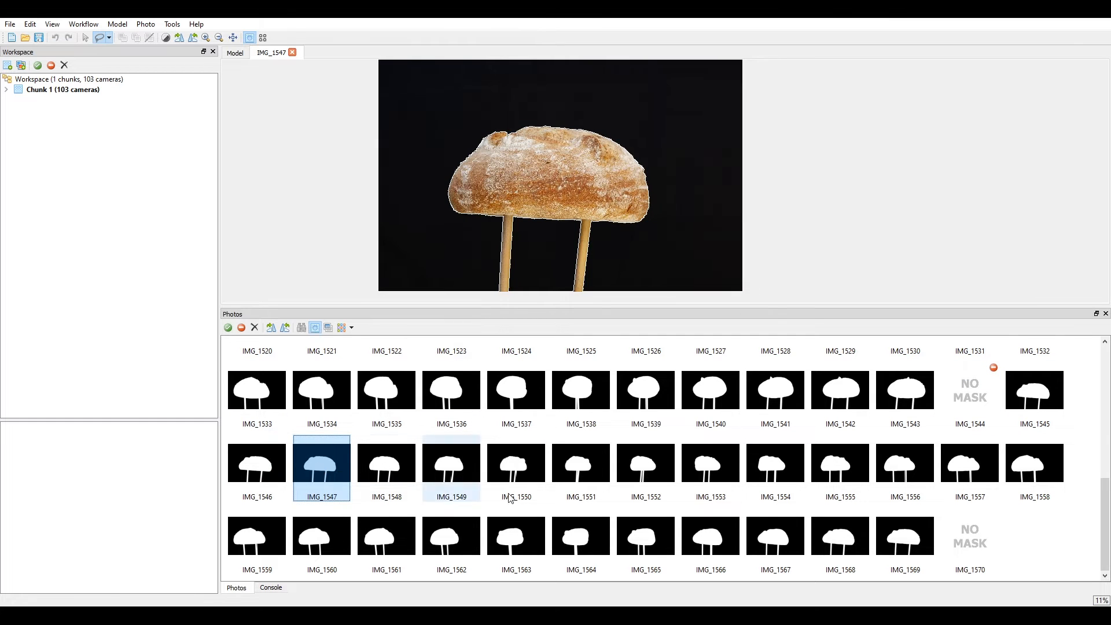
pyautogui.doubleClick(381, 463)
pyautogui.doubleClick(445, 464)
pyautogui.doubleClick(510, 464)
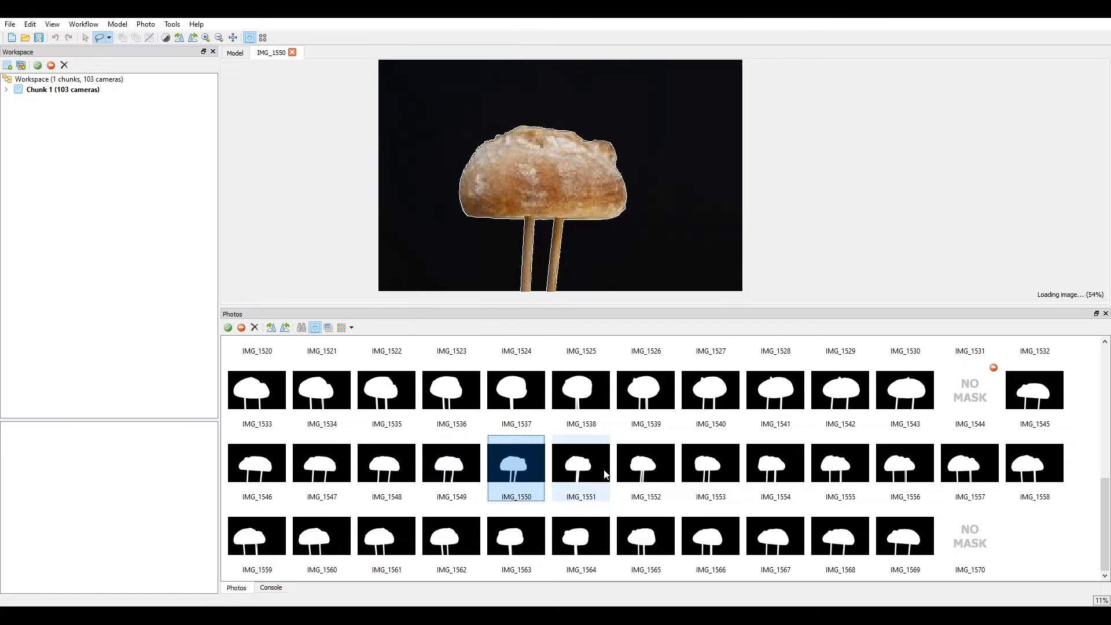
pyautogui.doubleClick(588, 466)
pyautogui.doubleClick(643, 465)
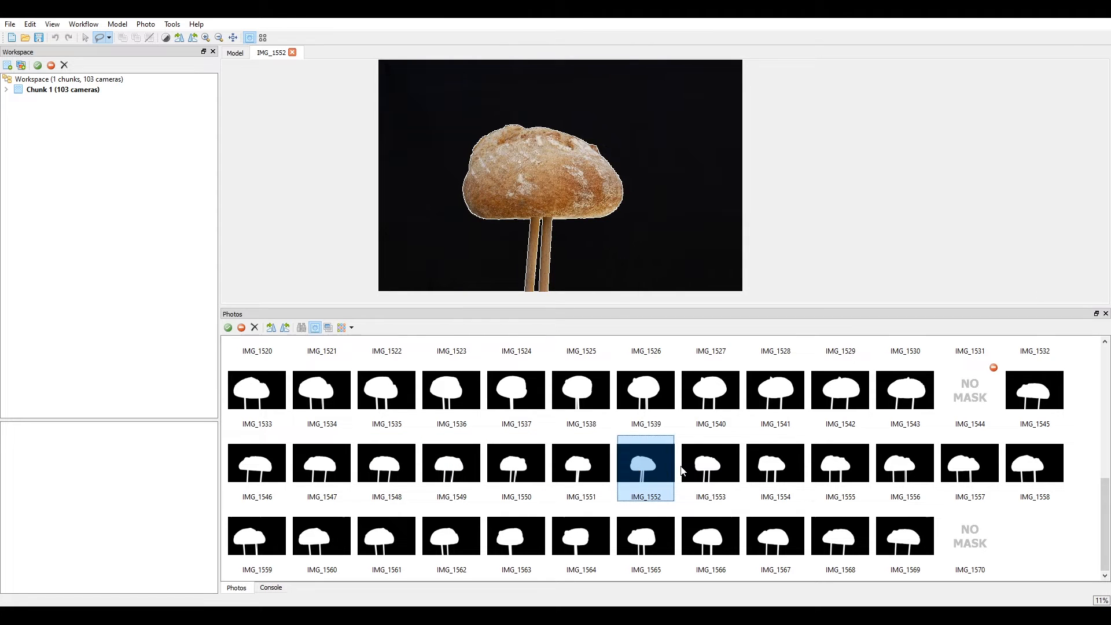
# Spot-check the mask outlines of the remaining photos from IMG_1554 through IMG_1569.
pyautogui.doubleClick(775, 466)
pyautogui.doubleClick(850, 464)
pyautogui.doubleClick(904, 464)
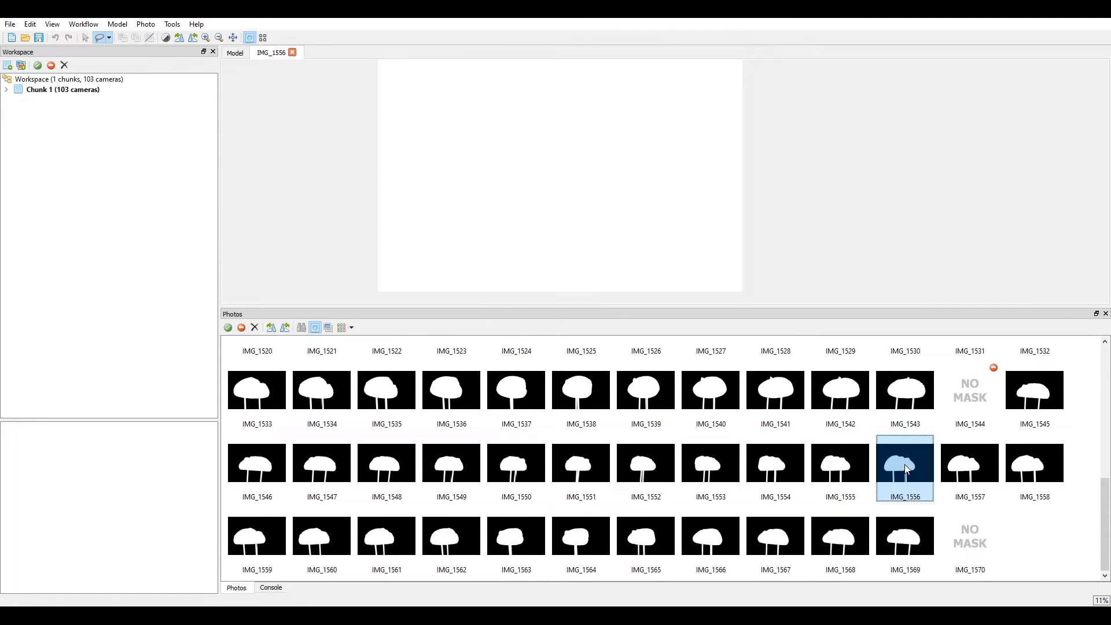
pyautogui.doubleClick(987, 463)
pyautogui.moveTo(987, 465); pyautogui.dragTo(1066, 465)
pyautogui.click(1066, 464)
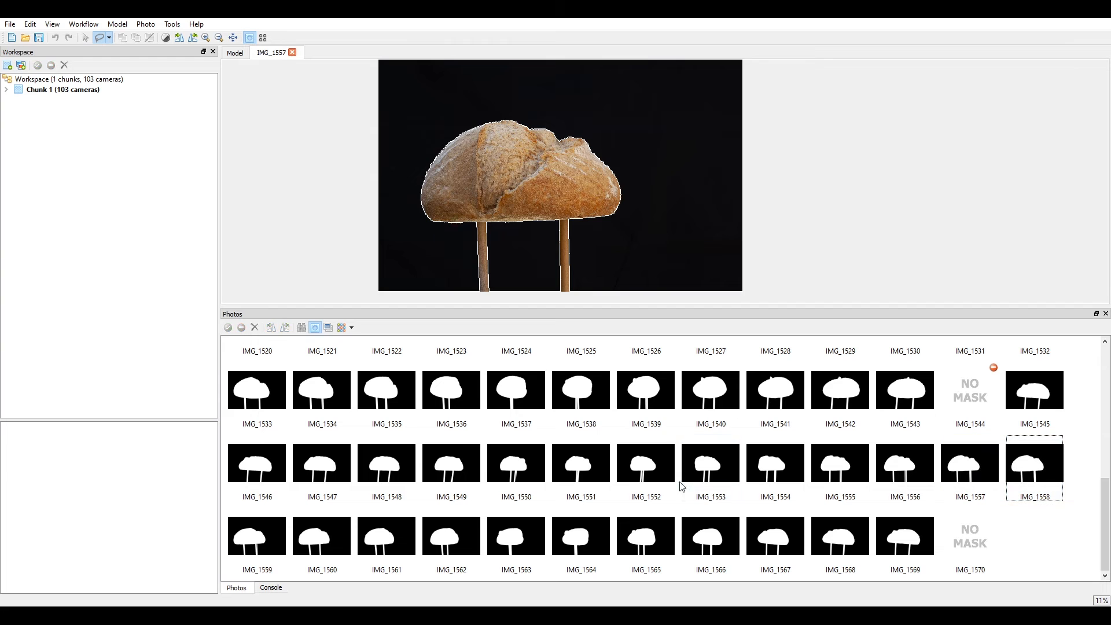
pyautogui.doubleClick(513, 535)
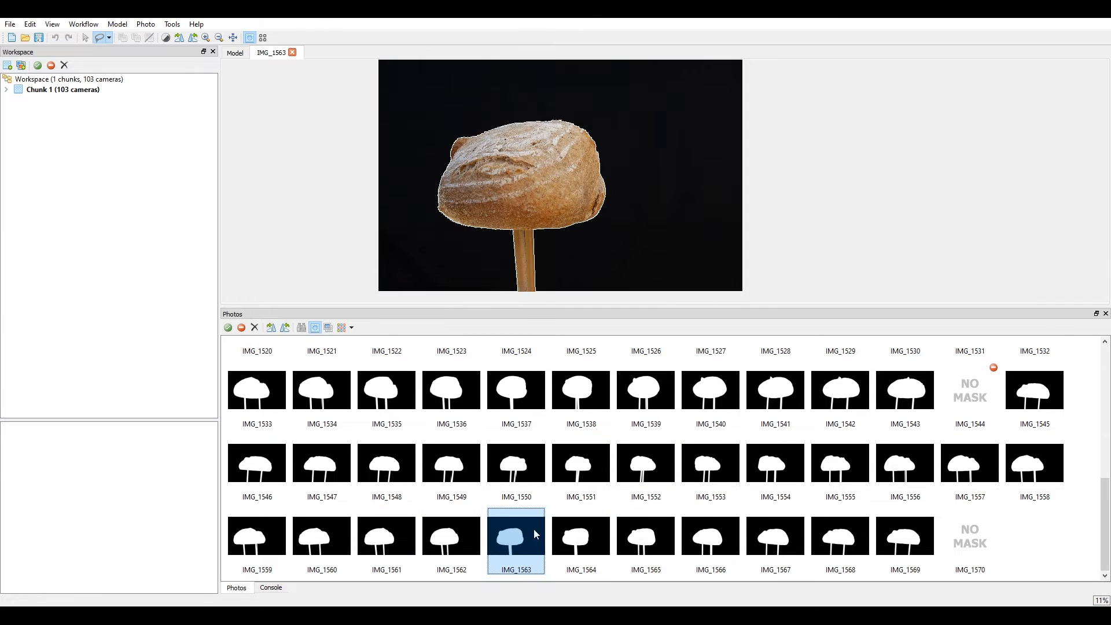
pyautogui.doubleClick(851, 533)
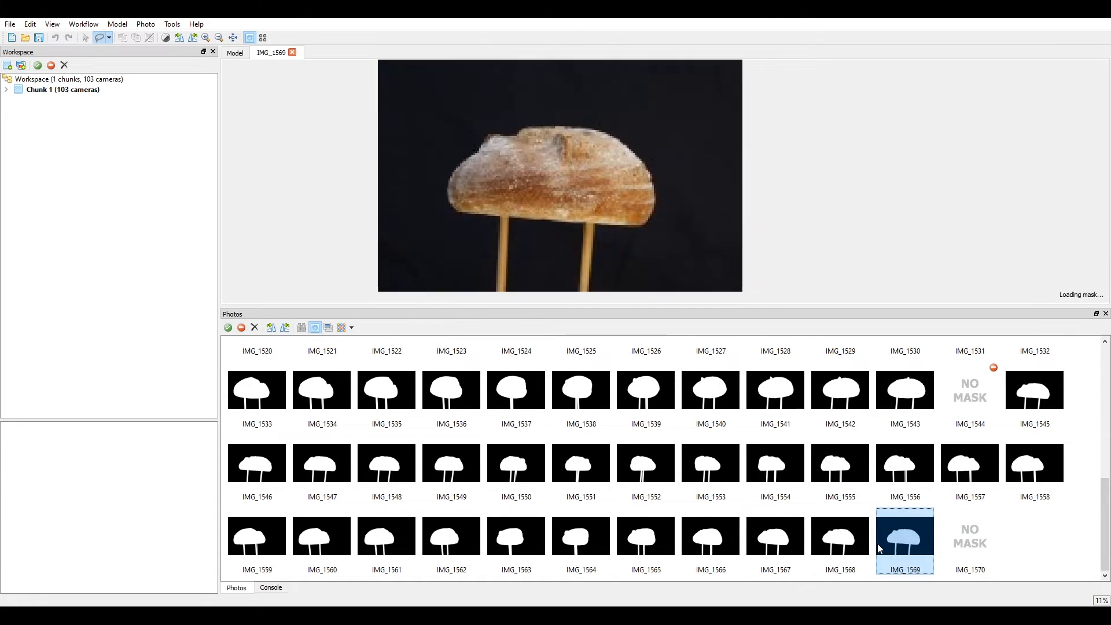
# Switch the thumbnails back to the photos and disable the empty background camera IMG_1570.
pyautogui.click(315, 328)
pyautogui.click(977, 532)
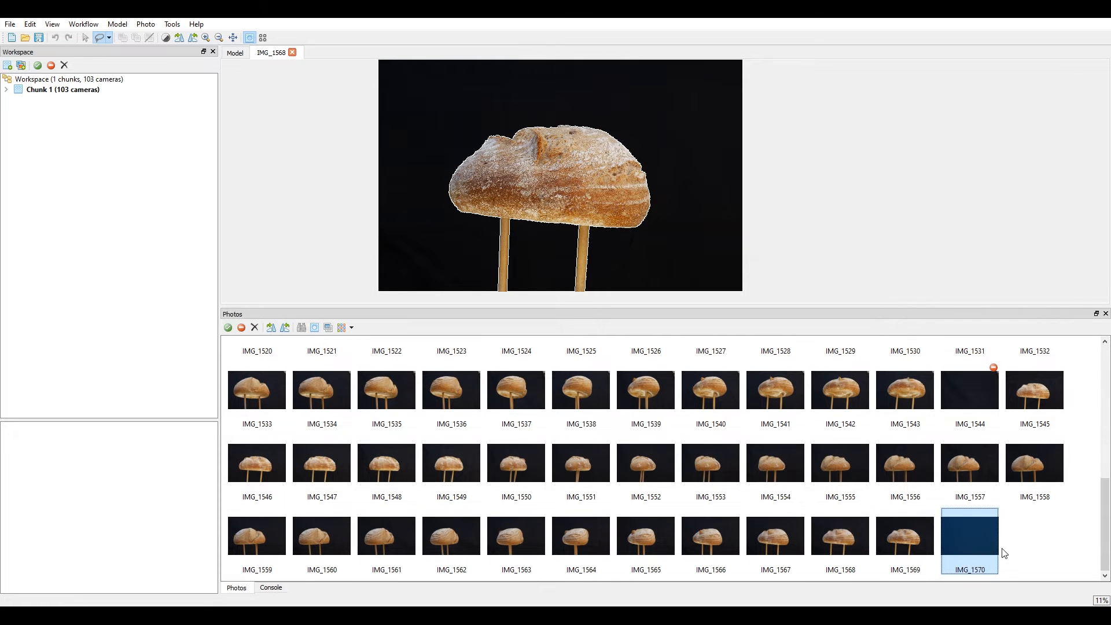
pyautogui.rightClick(974, 542)
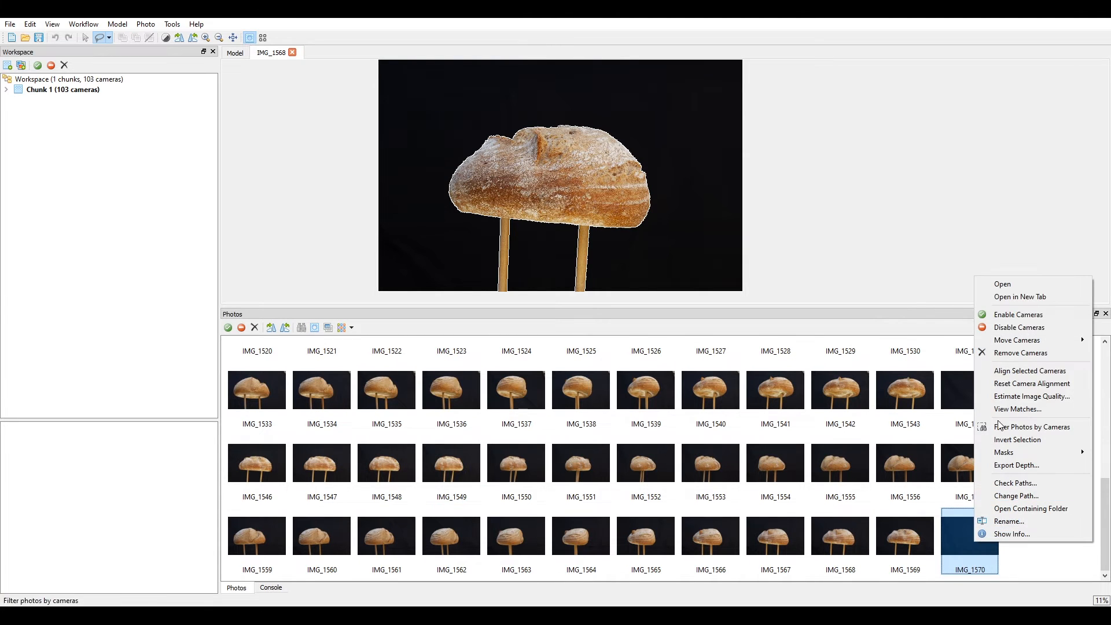
pyautogui.click(1009, 328)
# Review the mask thumbnails across the whole photo set for missing masks, then return to the photo thumbnails.
pyautogui.scroll(5, 803, 441)
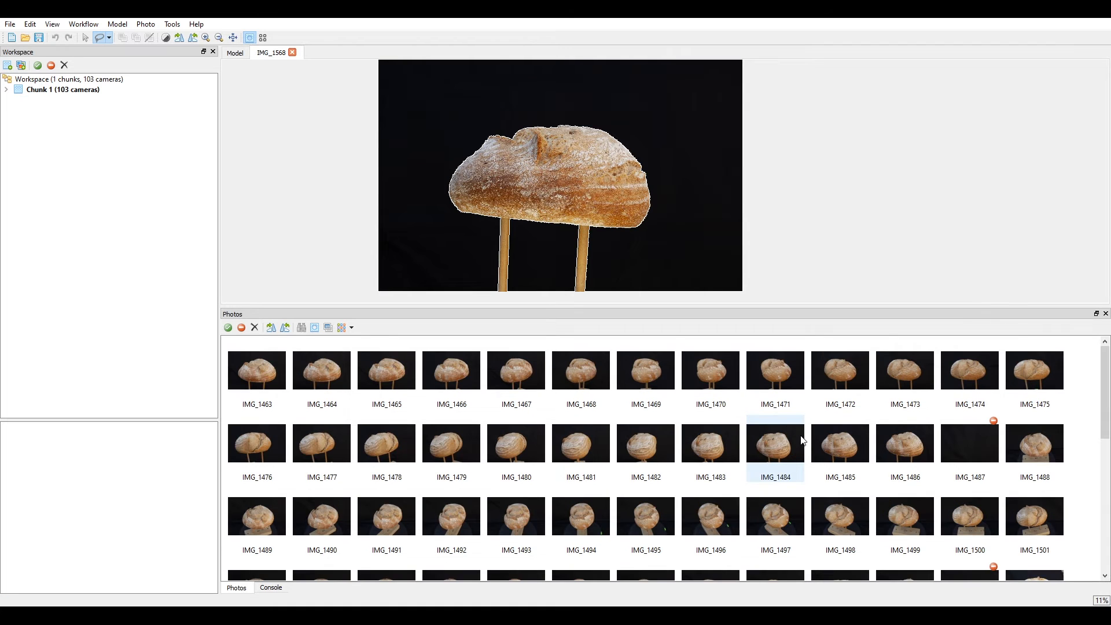
pyautogui.scroll(-5, 803, 440)
pyautogui.click(315, 328)
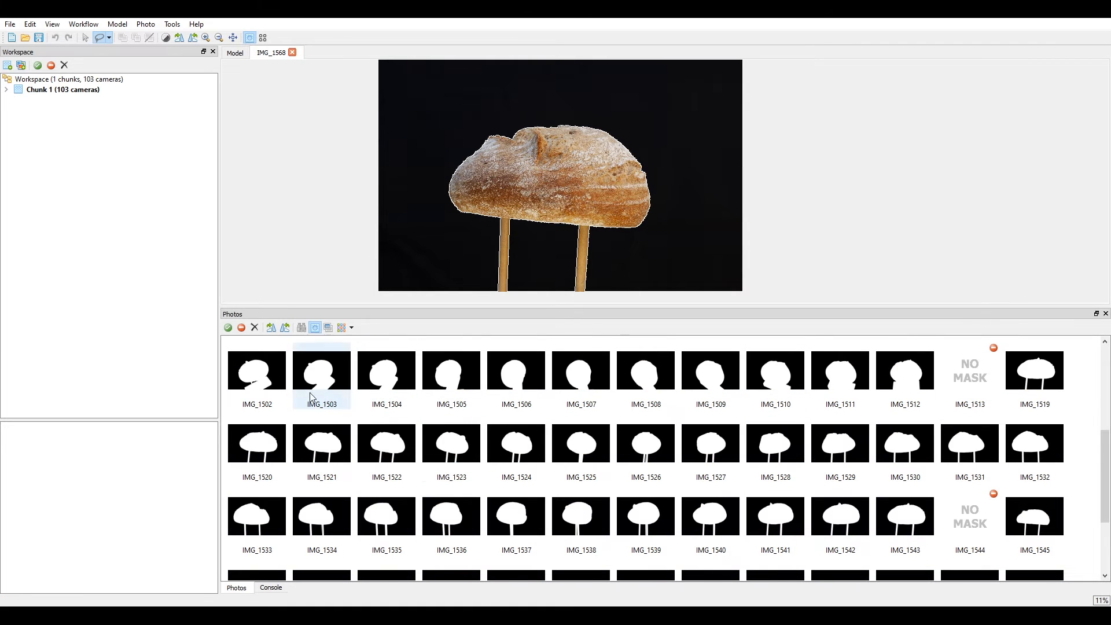
pyautogui.scroll(-3, 761, 428)
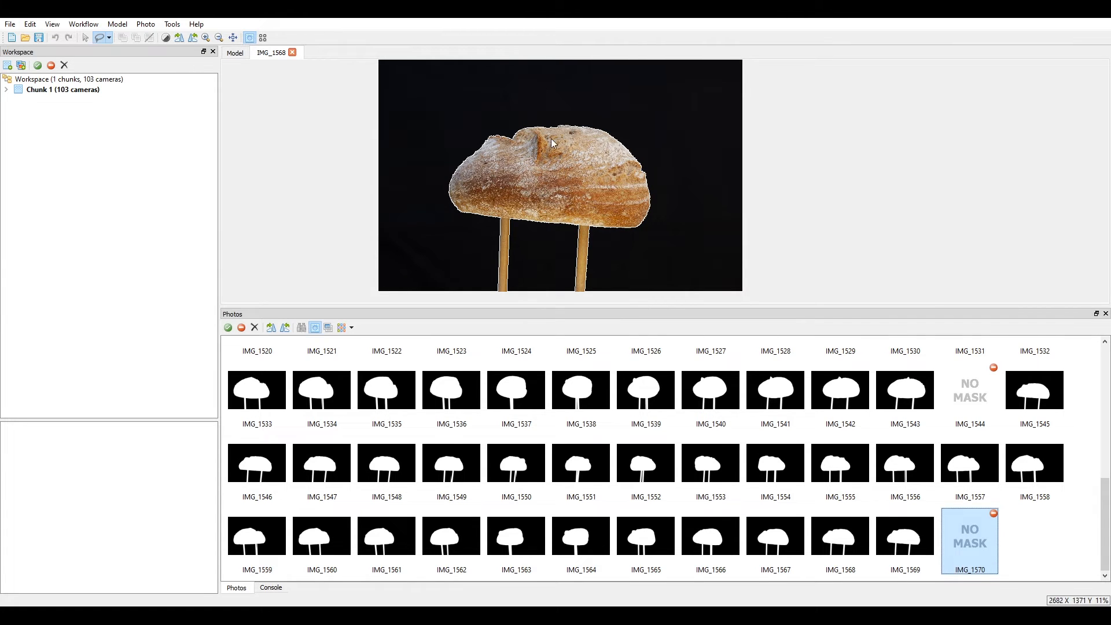
pyautogui.click(314, 328)
# Start saving the project as a new file and browse to VFXtutors > Photogrammetry > 01_Small_Assets > 01_Sour_Dough on drive G.
pyautogui.click(9, 24)
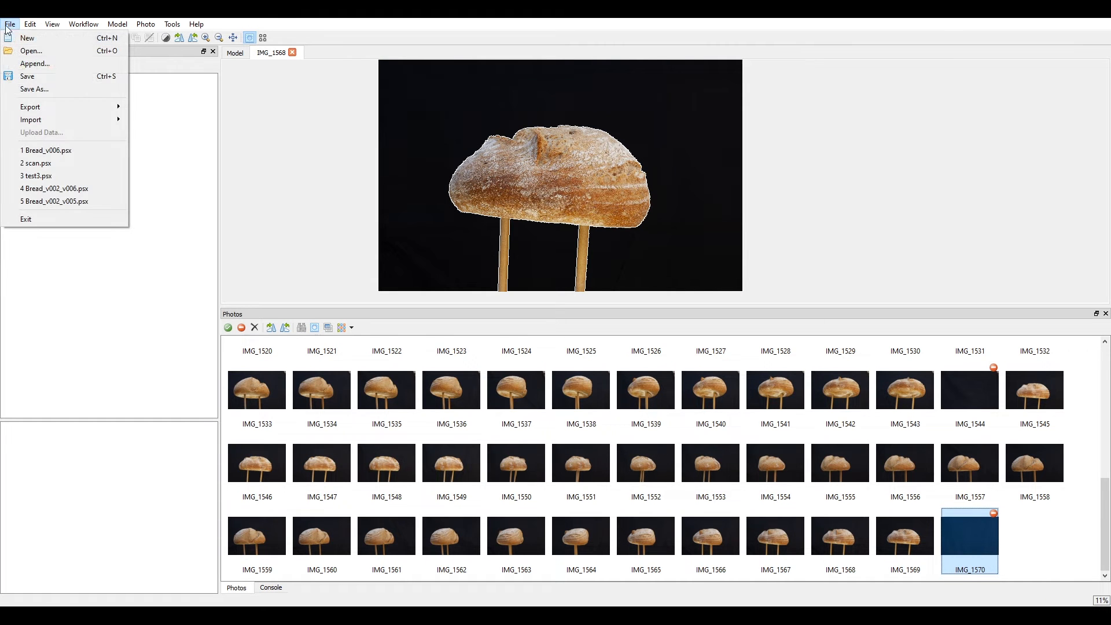
pyautogui.click(47, 88)
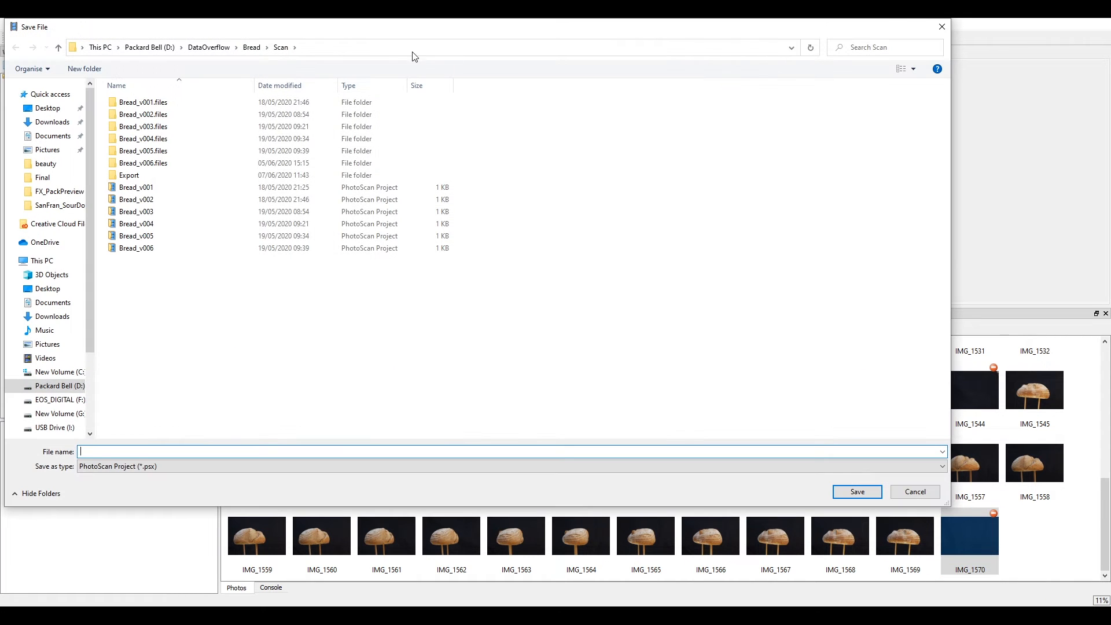
pyautogui.click(61, 413)
pyautogui.click(145, 104)
pyautogui.doubleClick(145, 106)
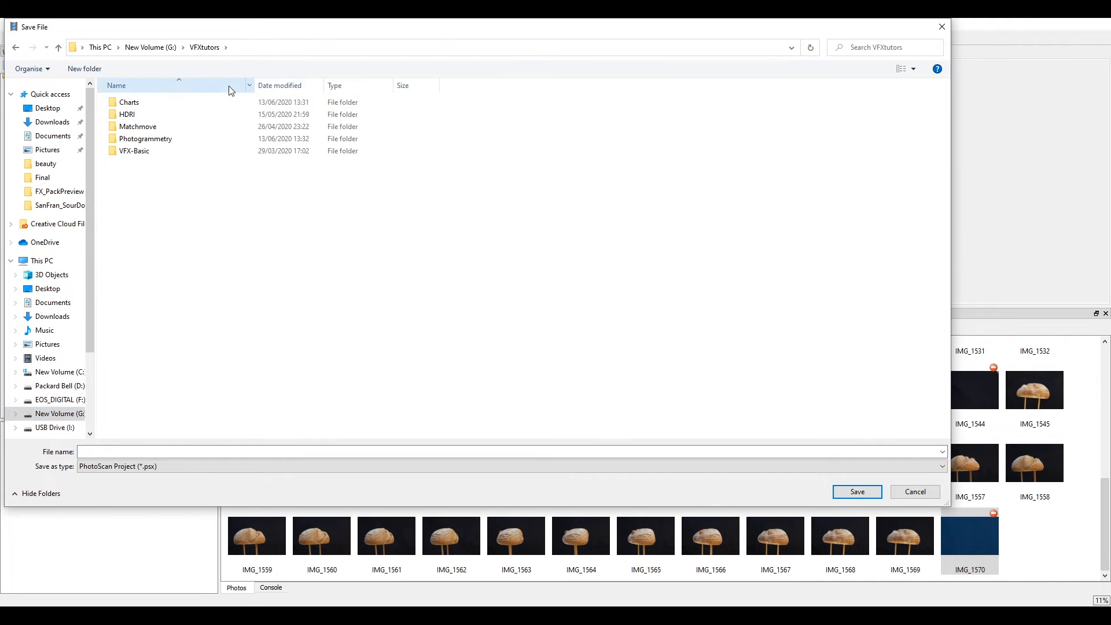
pyautogui.doubleClick(150, 140)
pyautogui.doubleClick(154, 105)
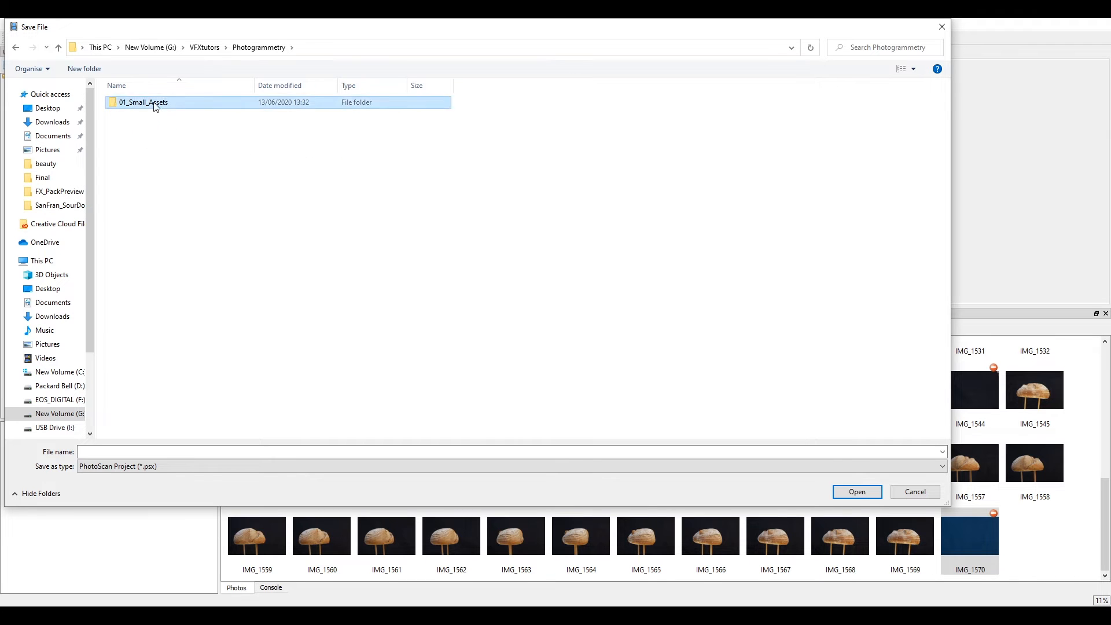
pyautogui.doubleClick(155, 104)
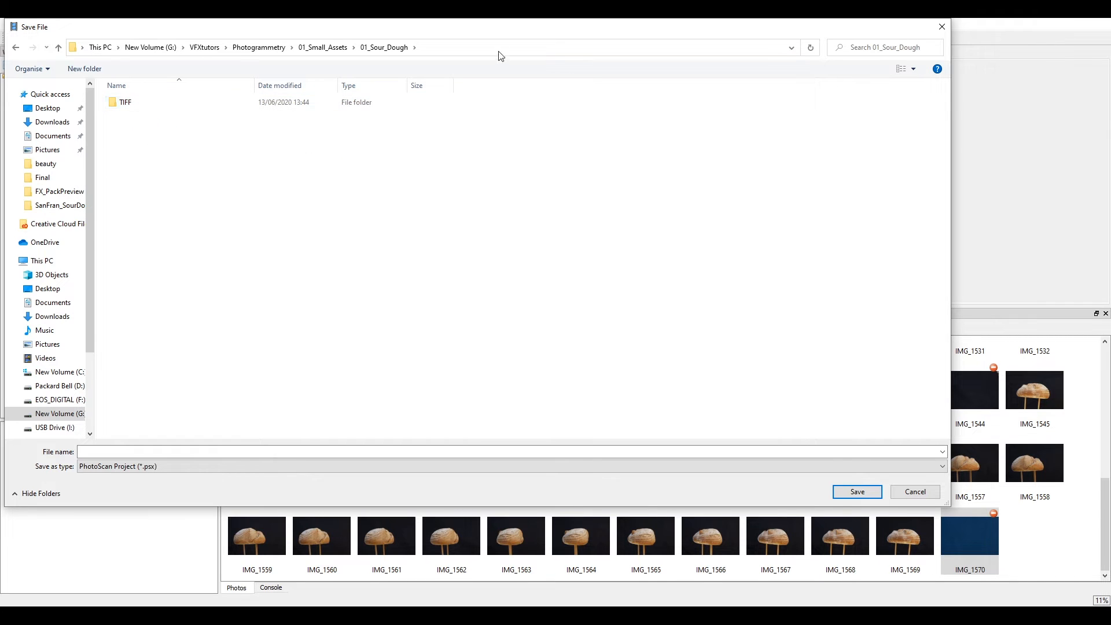
# Create a folder named PS inside 01_Sour_Dough and save the project in it as SourDough_V001.
pyautogui.rightClick(273, 137)
pyautogui.moveTo(243, 262)
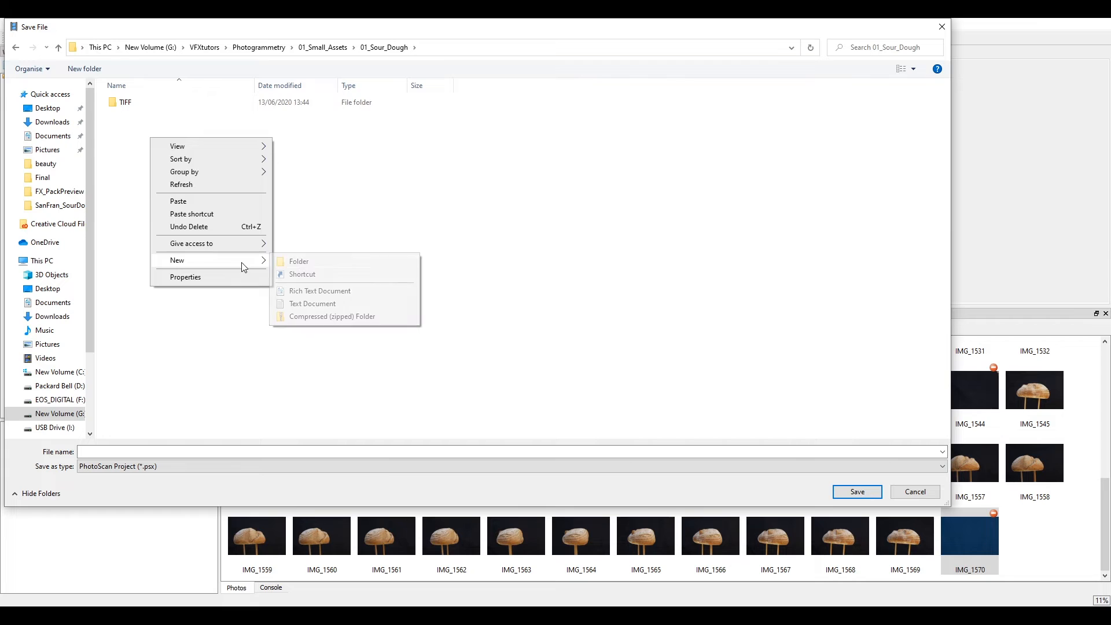
pyautogui.click(299, 261)
pyautogui.write('PS')
pyautogui.press('Return')
pyautogui.doubleClick(133, 104)
pyautogui.click(134, 451)
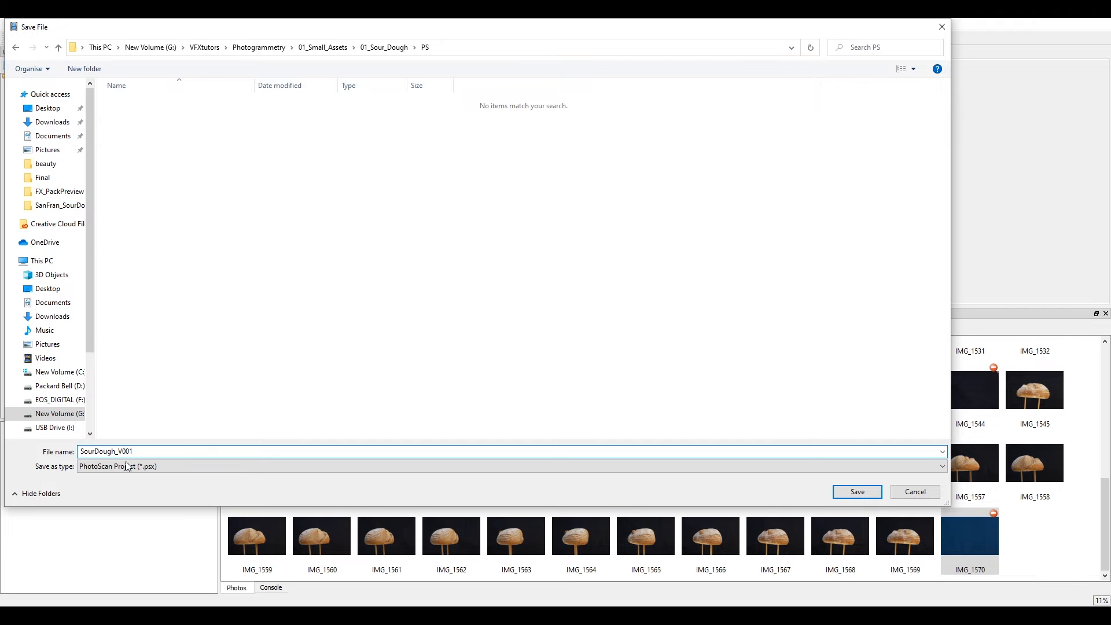
pyautogui.click(856, 491)
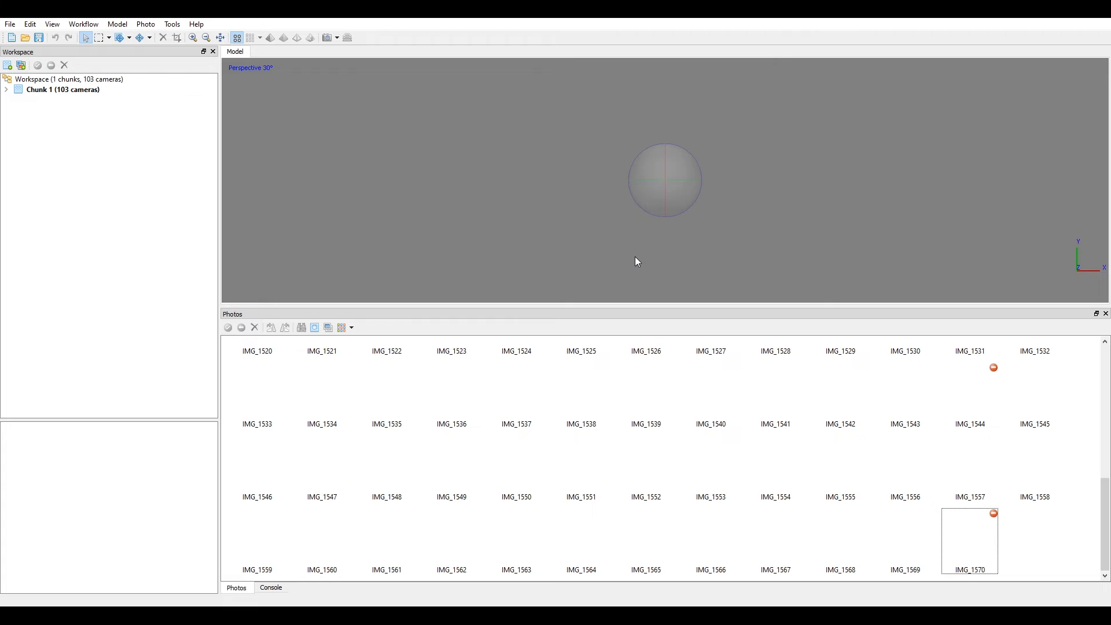
pyautogui.scroll(5, 984, 515)
pyautogui.scroll(-4, 696, 445)
pyautogui.scroll(4, 697, 445)
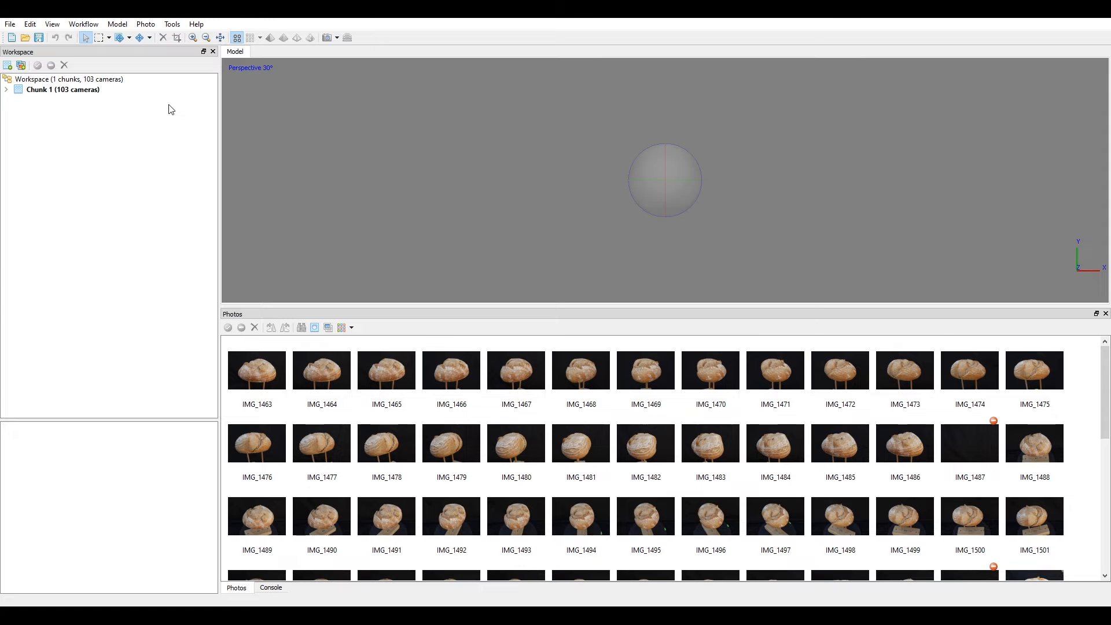
# Align the photos with High accuracy and generic preselection enabled, after checking the advanced alignment options.
pyautogui.click(84, 25)
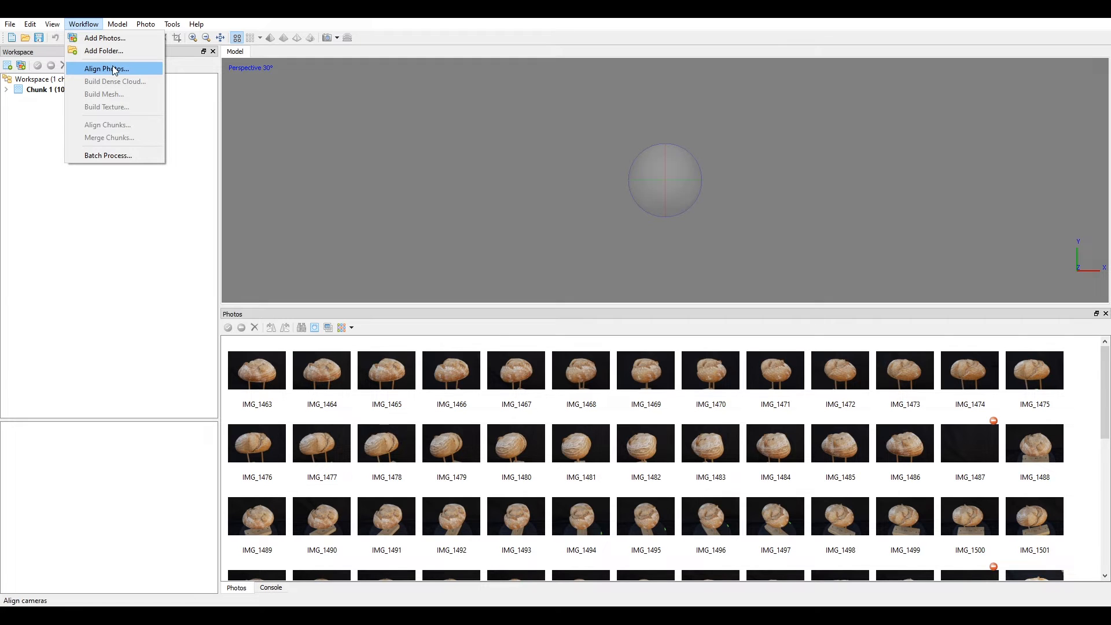
pyautogui.click(114, 68)
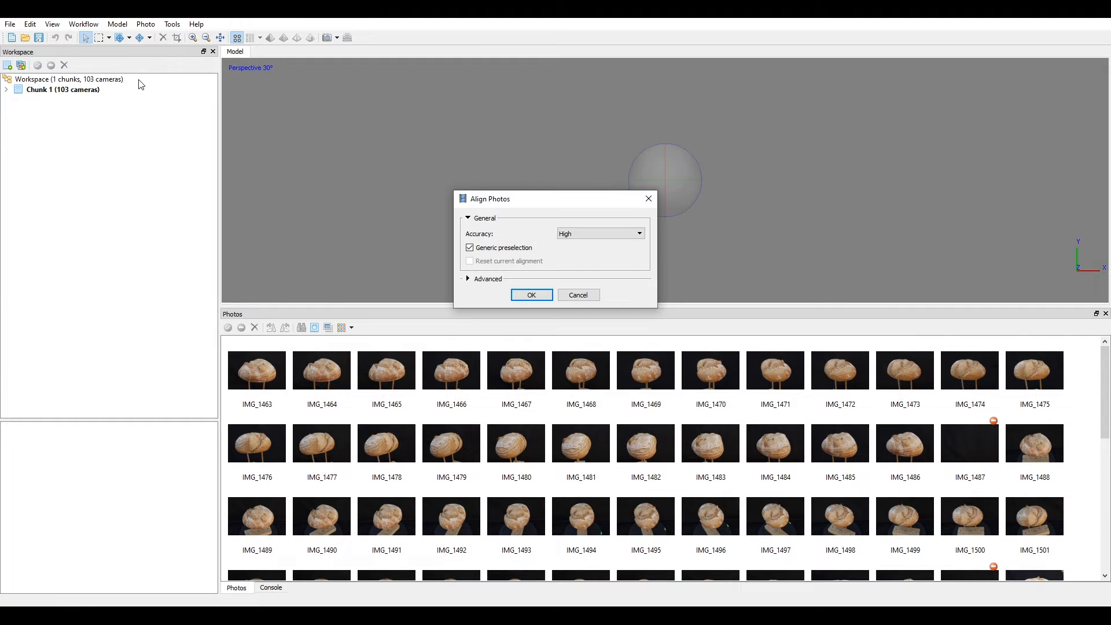
pyautogui.moveTo(524, 198); pyautogui.dragTo(513, 165)
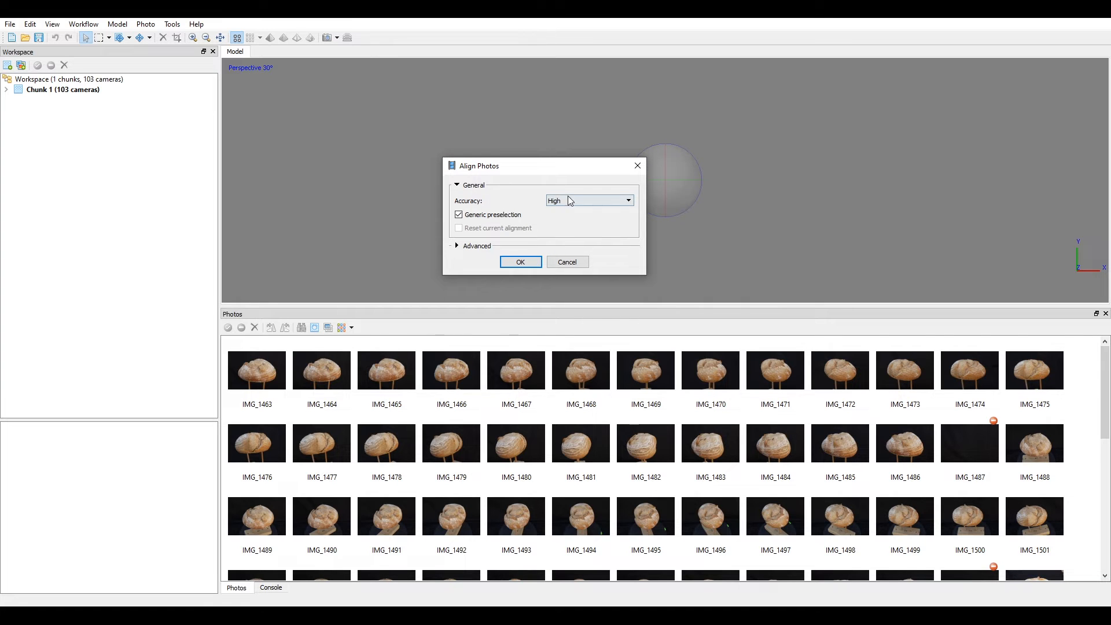
pyautogui.moveTo(642, 278); pyautogui.dragTo(661, 298)
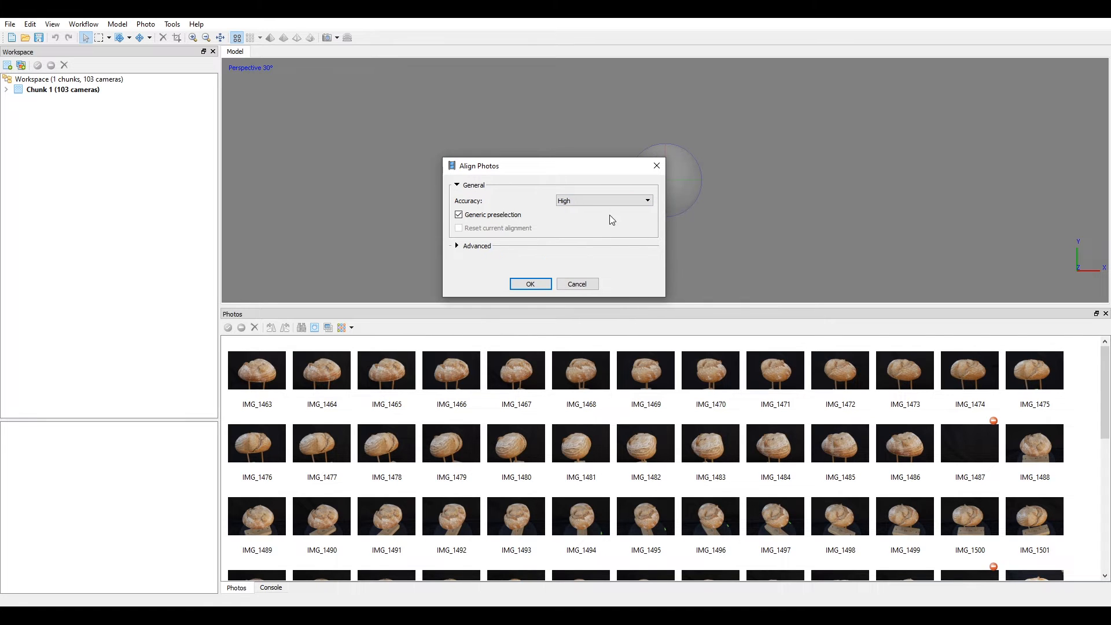
pyautogui.click(599, 202)
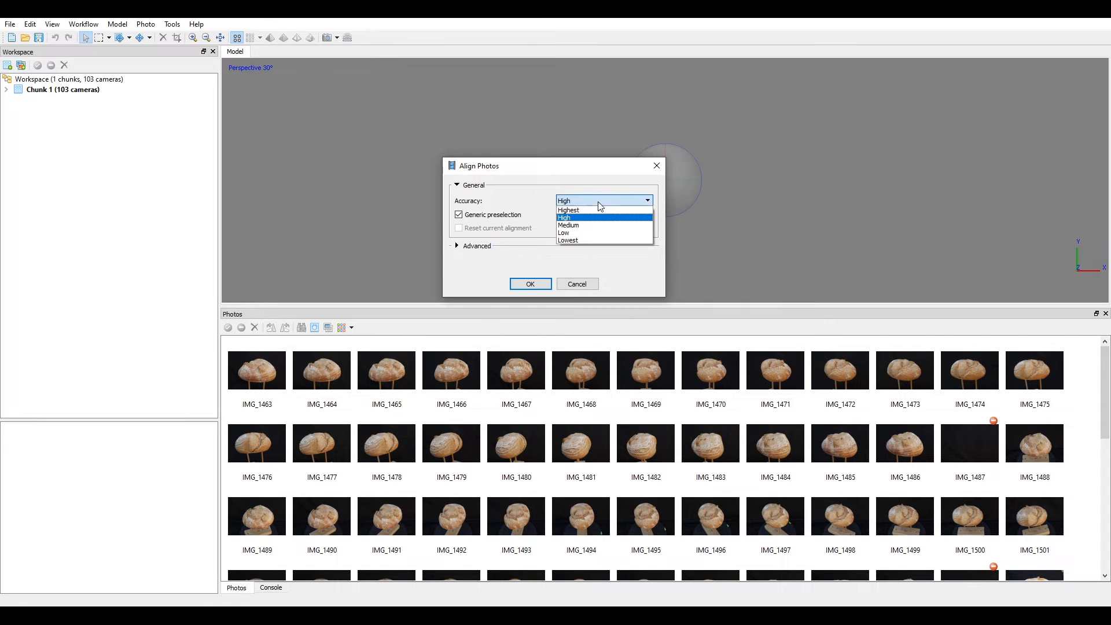
pyautogui.click(571, 220)
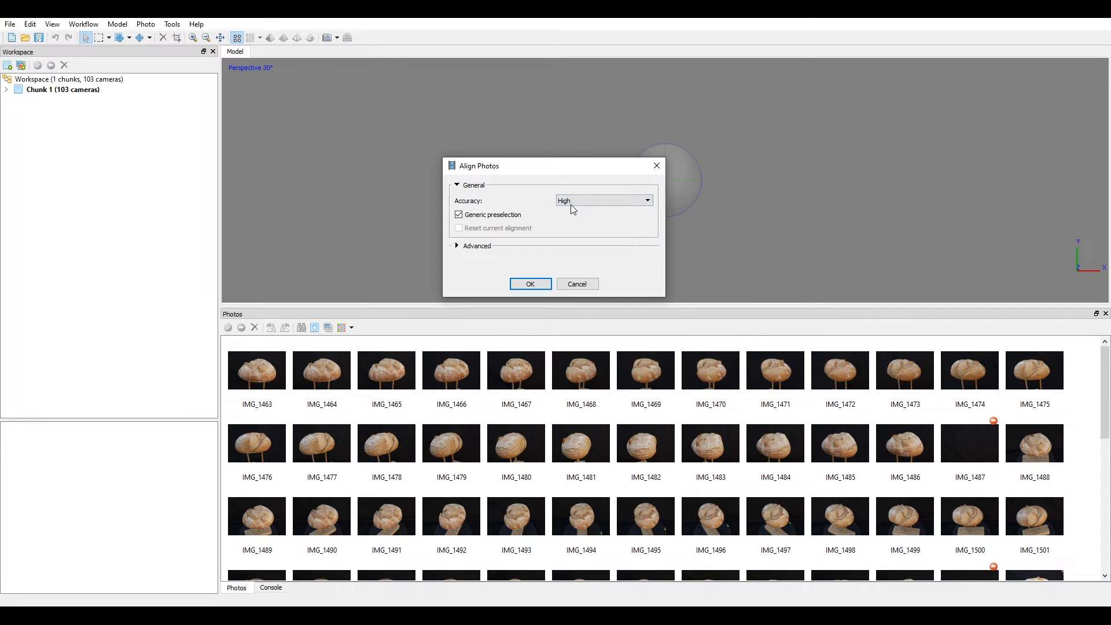
pyautogui.click(575, 204)
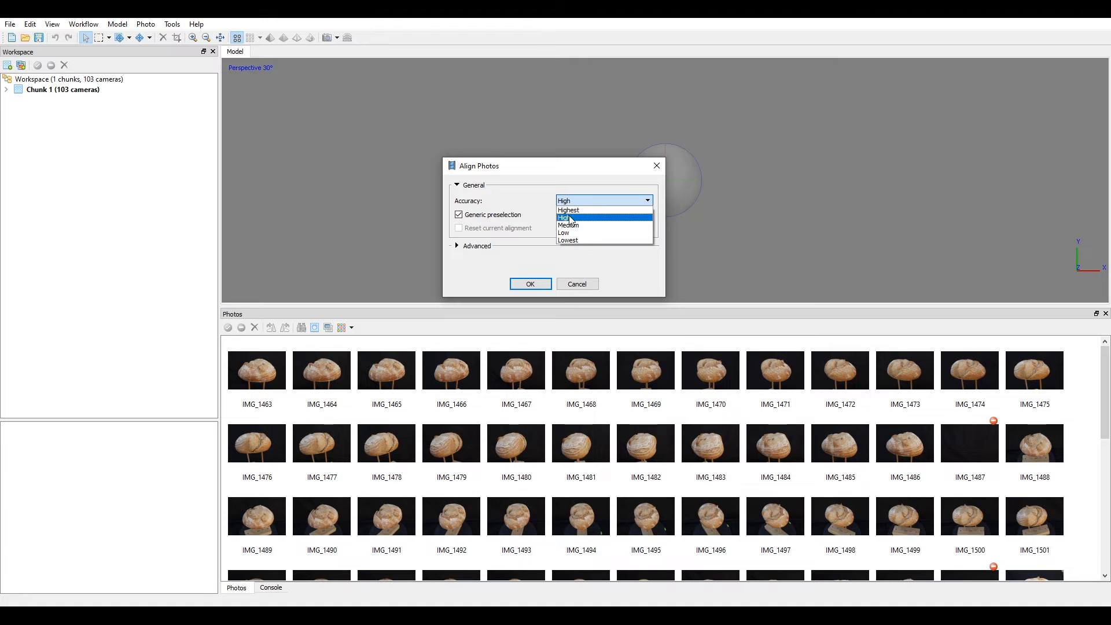
pyautogui.click(570, 218)
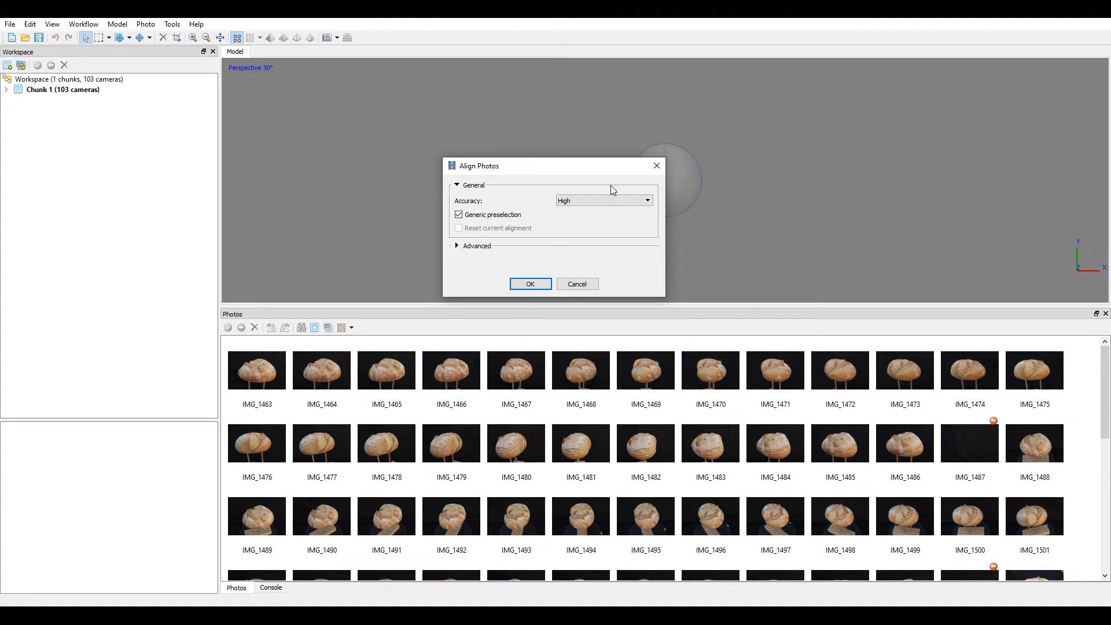
pyautogui.click(463, 249)
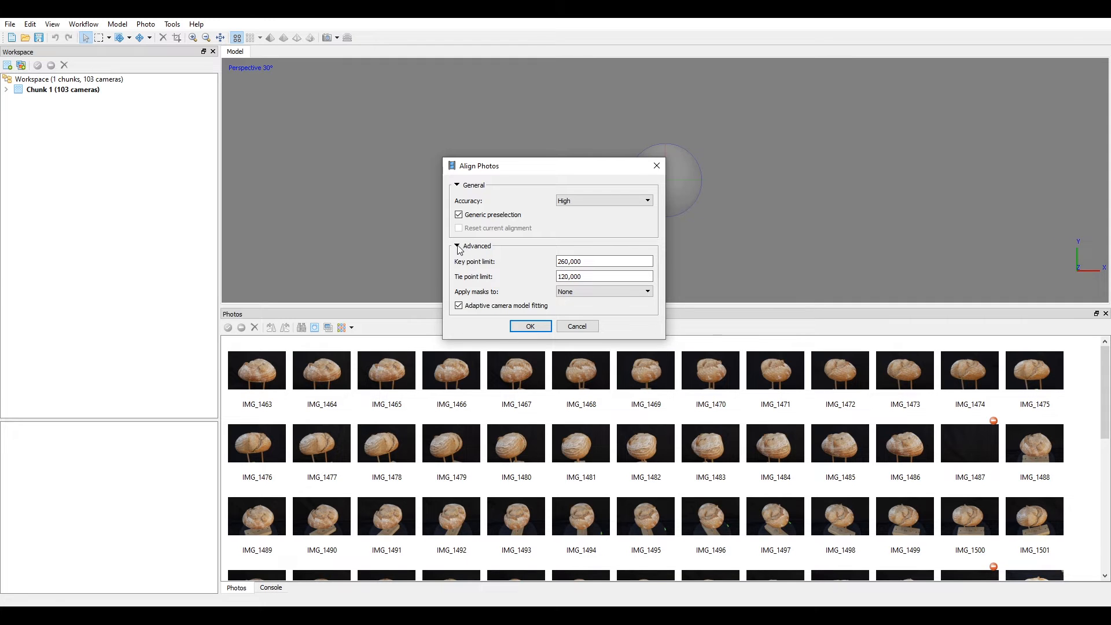
pyautogui.click(458, 247)
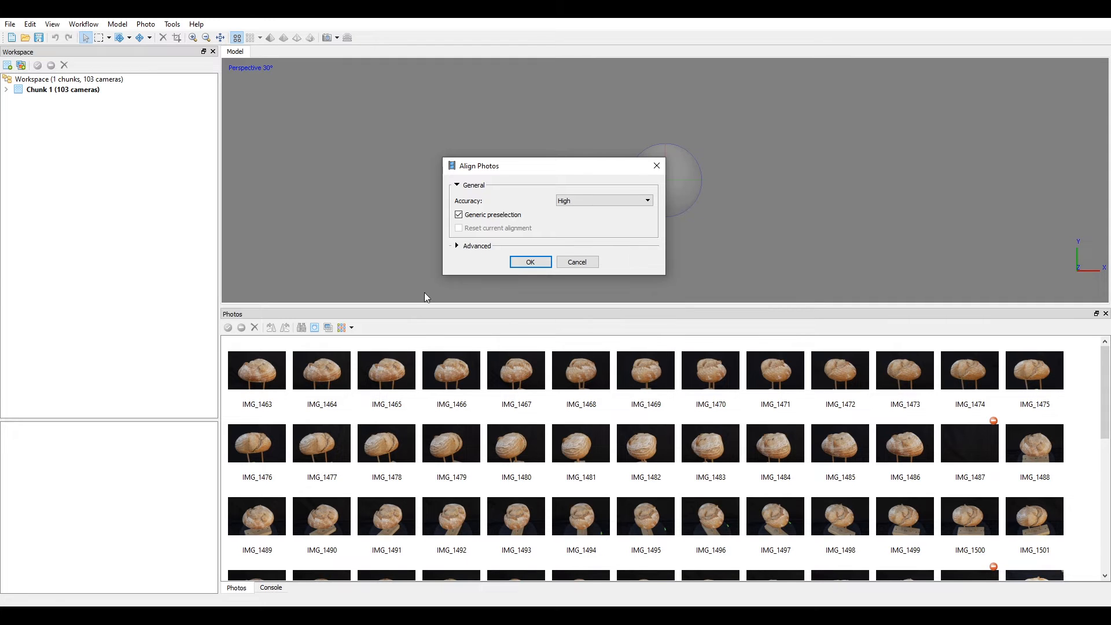
pyautogui.click(529, 263)
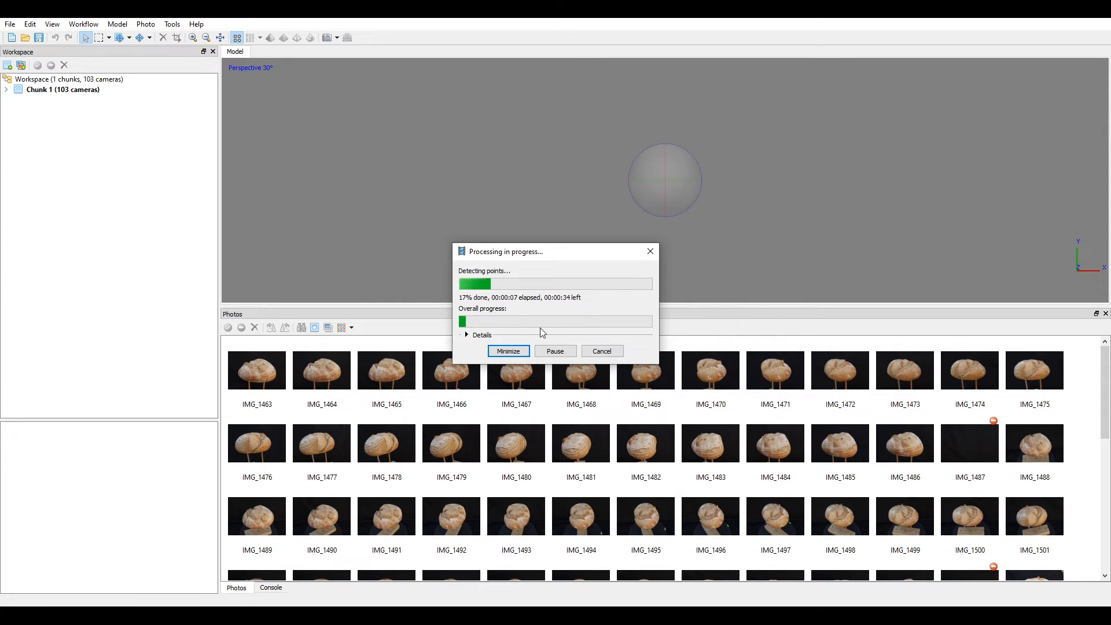
# Save the aligned project as a new version named SourDough_V002 in the PS folder.
pyautogui.click(465, 335)
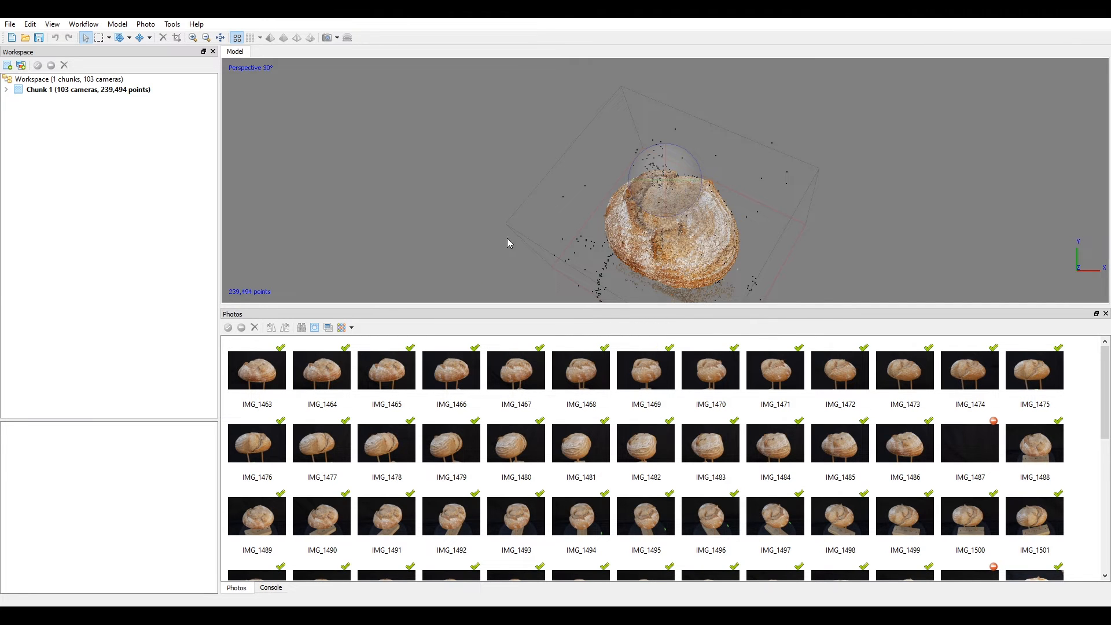
pyautogui.moveTo(656, 200); pyautogui.dragTo(631, 188)
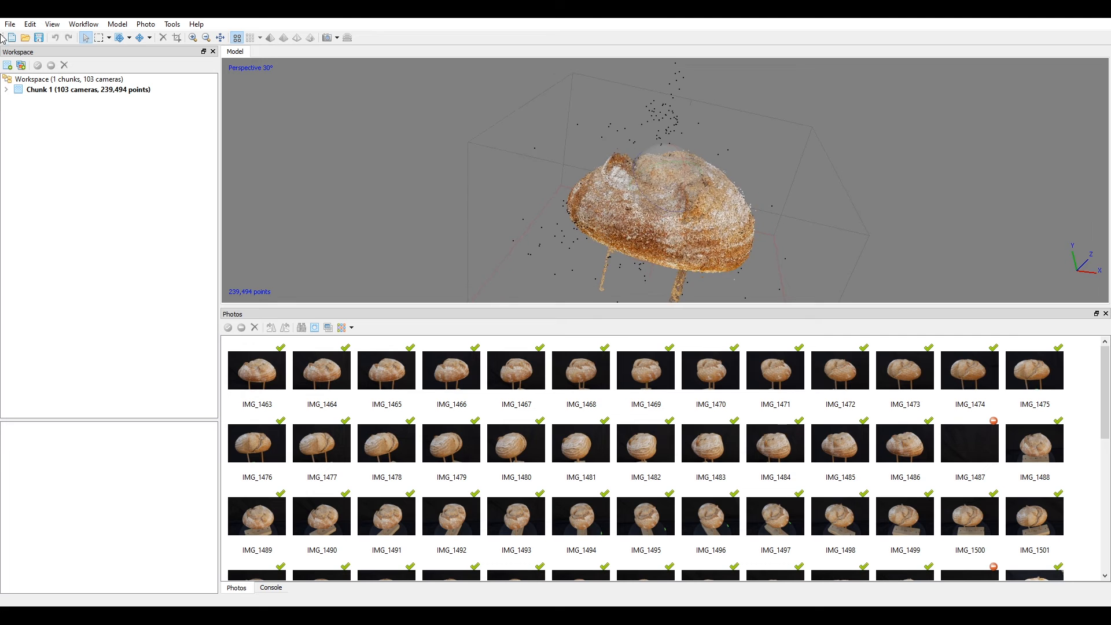
pyautogui.click(9, 24)
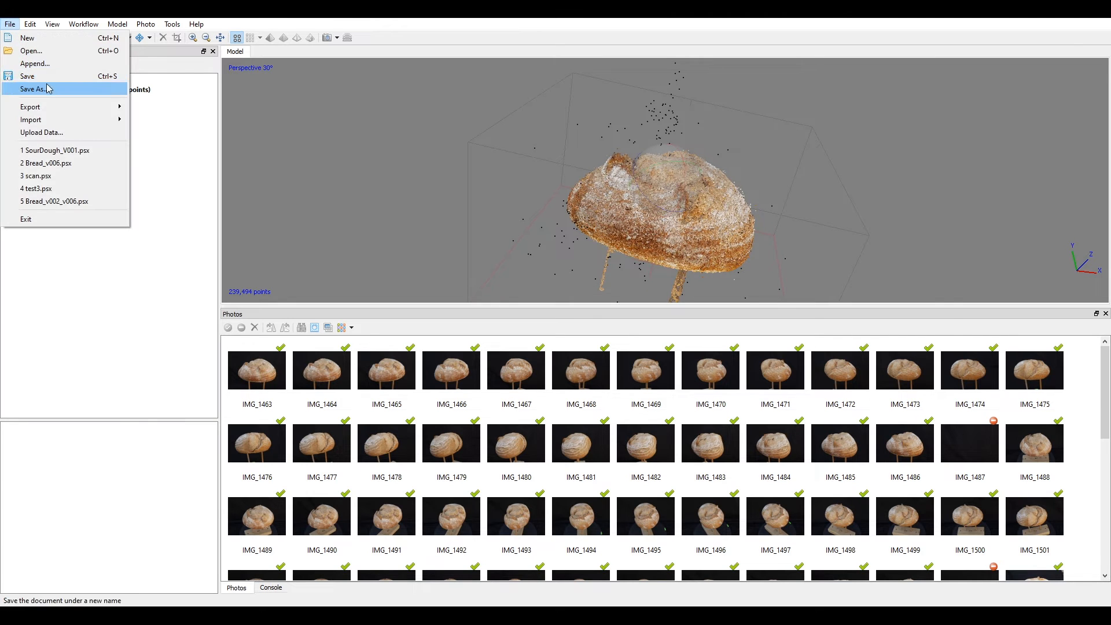
pyautogui.click(45, 86)
pyautogui.click(216, 116)
pyautogui.click(137, 451)
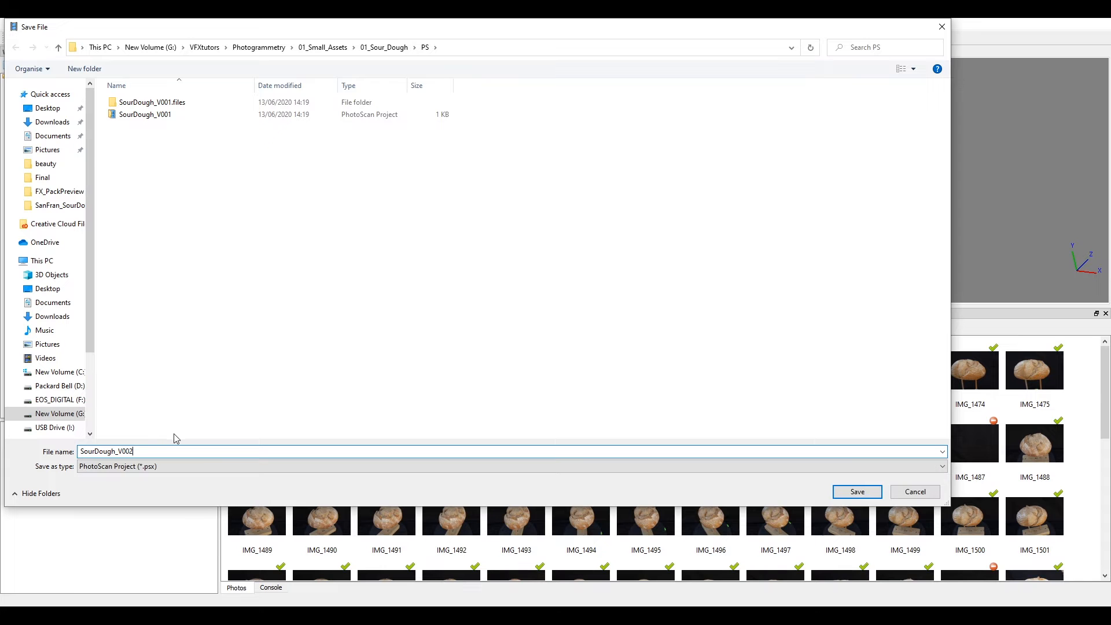
pyautogui.click(858, 491)
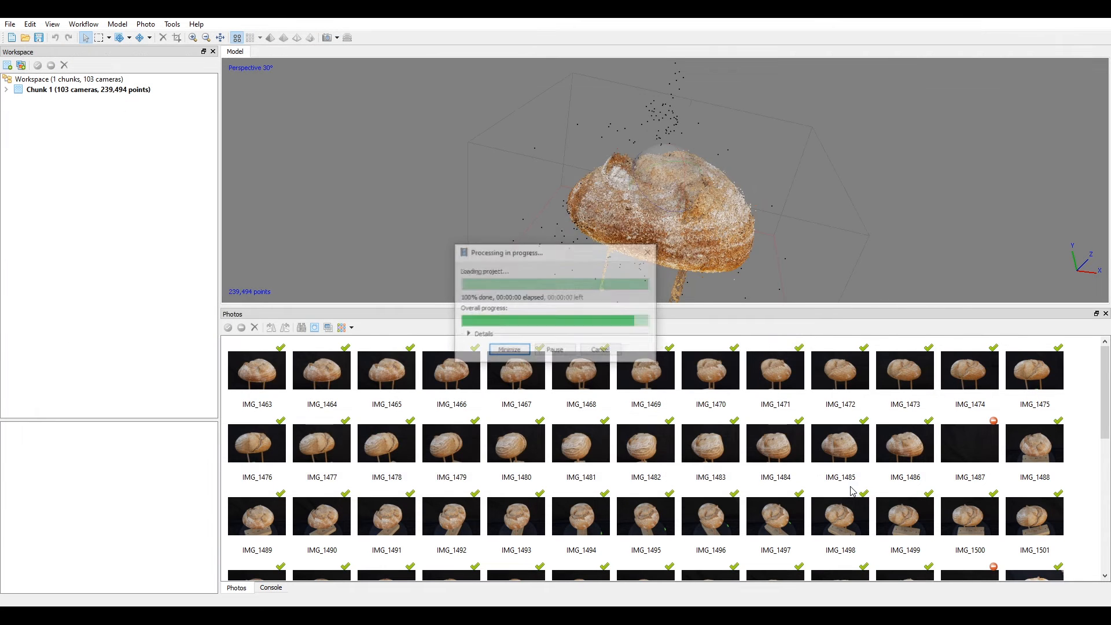
# Enlarge the model view and examine the sparse point cloud of the bread, its support sticks and the stray points from all sides.
pyautogui.moveTo(664, 186); pyautogui.dragTo(685, 167)
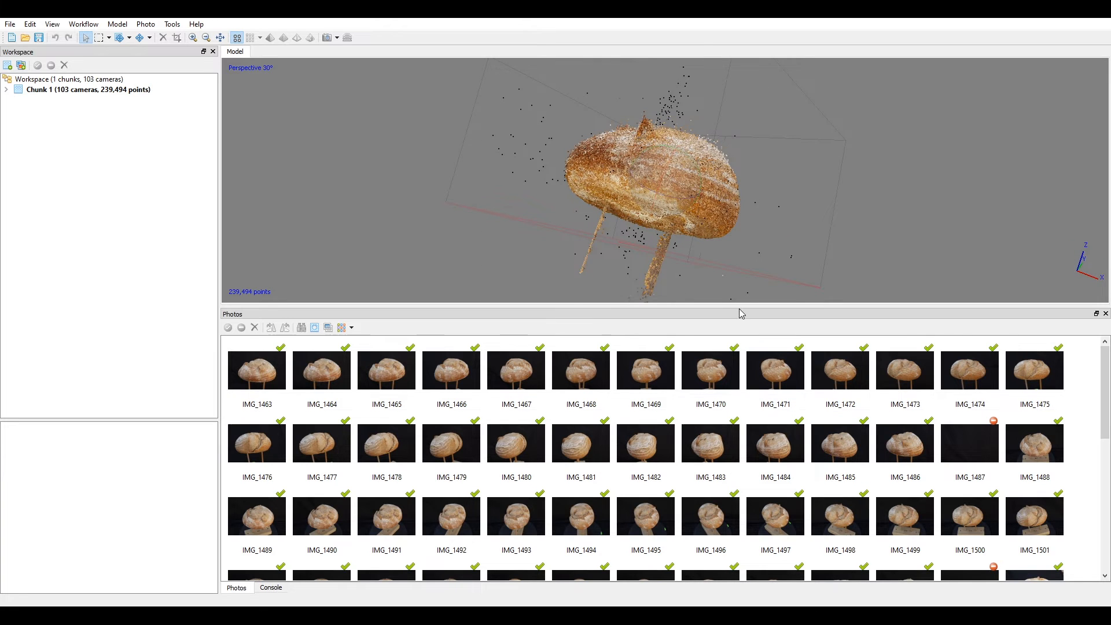
pyautogui.moveTo(734, 307); pyautogui.dragTo(751, 481)
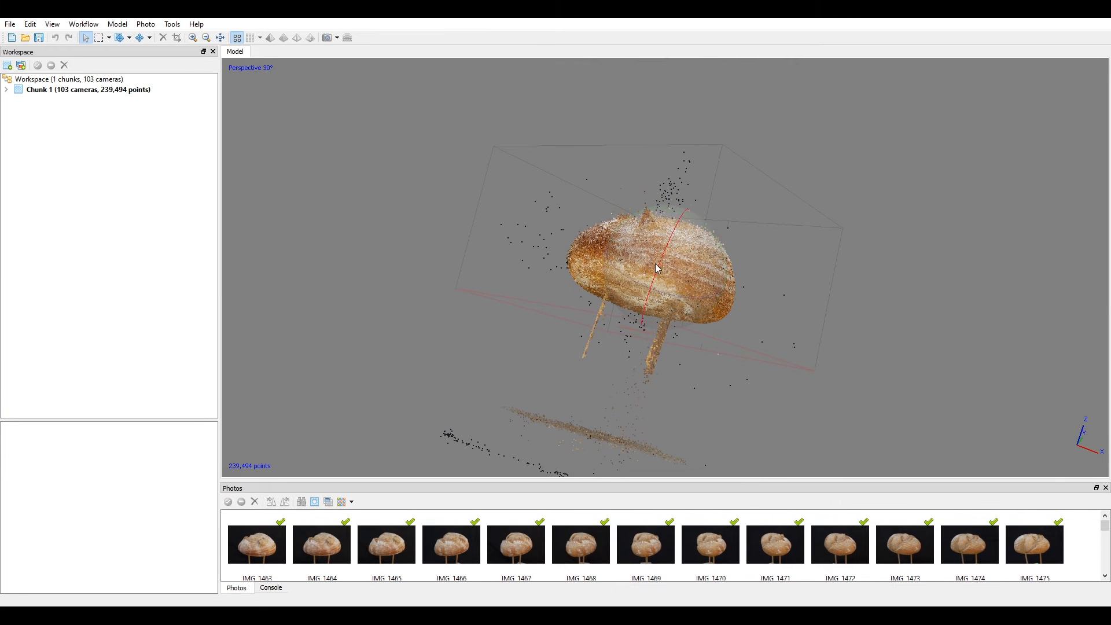
pyautogui.moveTo(622, 259); pyautogui.dragTo(674, 285)
pyautogui.moveTo(667, 223); pyautogui.dragTo(669, 157)
pyautogui.scroll(3, 680, 279)
pyautogui.moveTo(662, 279); pyautogui.dragTo(779, 260)
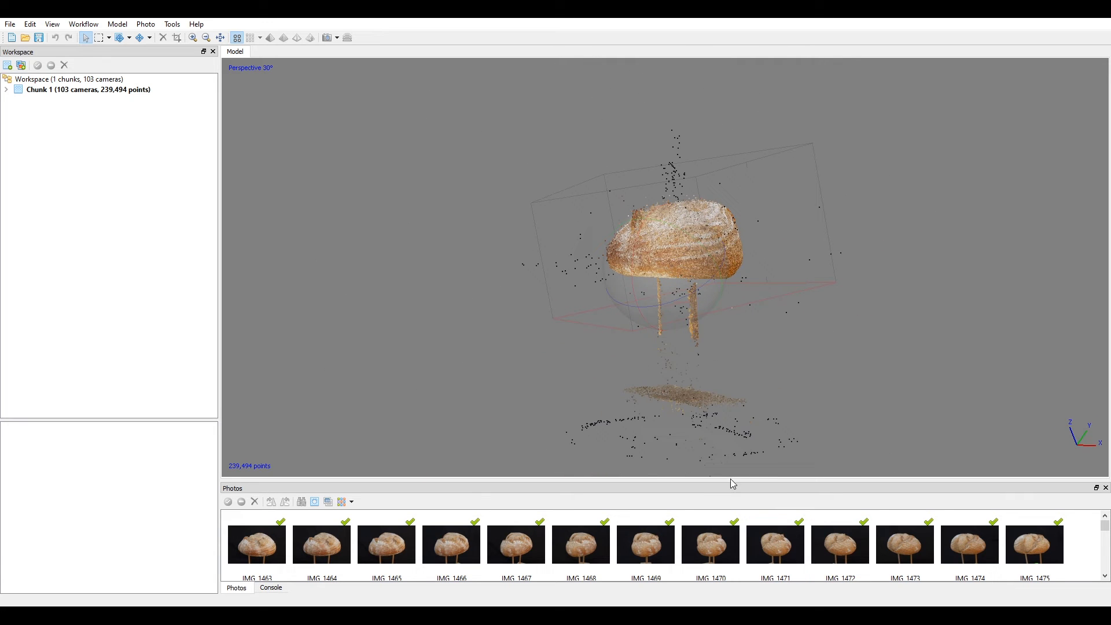
pyautogui.moveTo(679, 279)
pyautogui.mouseDown()
pyautogui.moveTo(764, 269)
pyautogui.moveTo(704, 251)
pyautogui.moveTo(680, 262)
pyautogui.mouseUp()
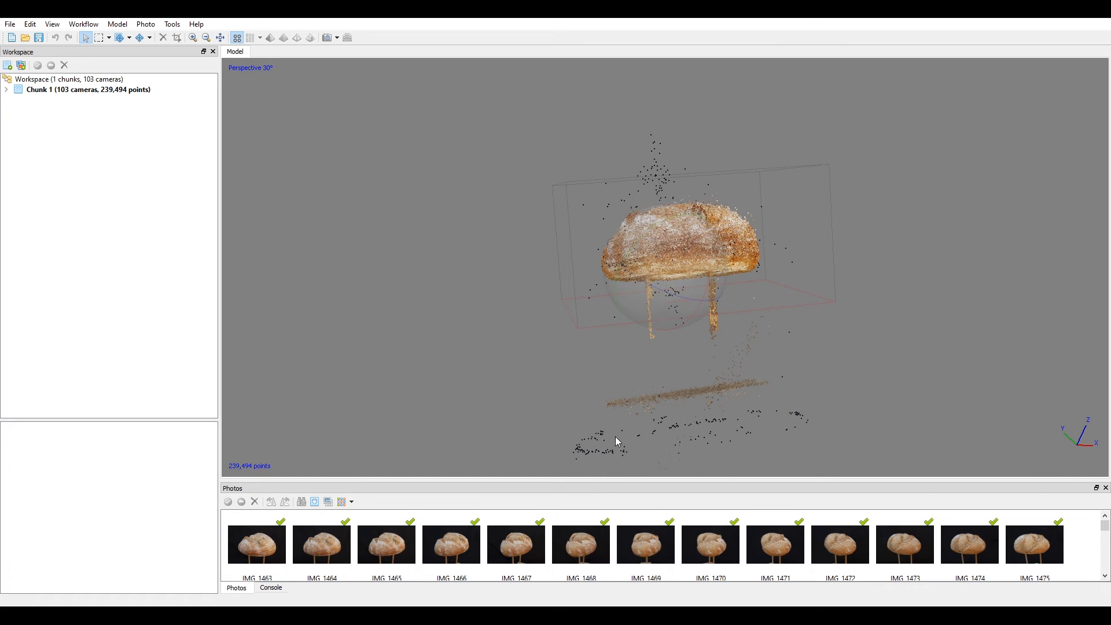
pyautogui.moveTo(712, 341); pyautogui.dragTo(766, 230)
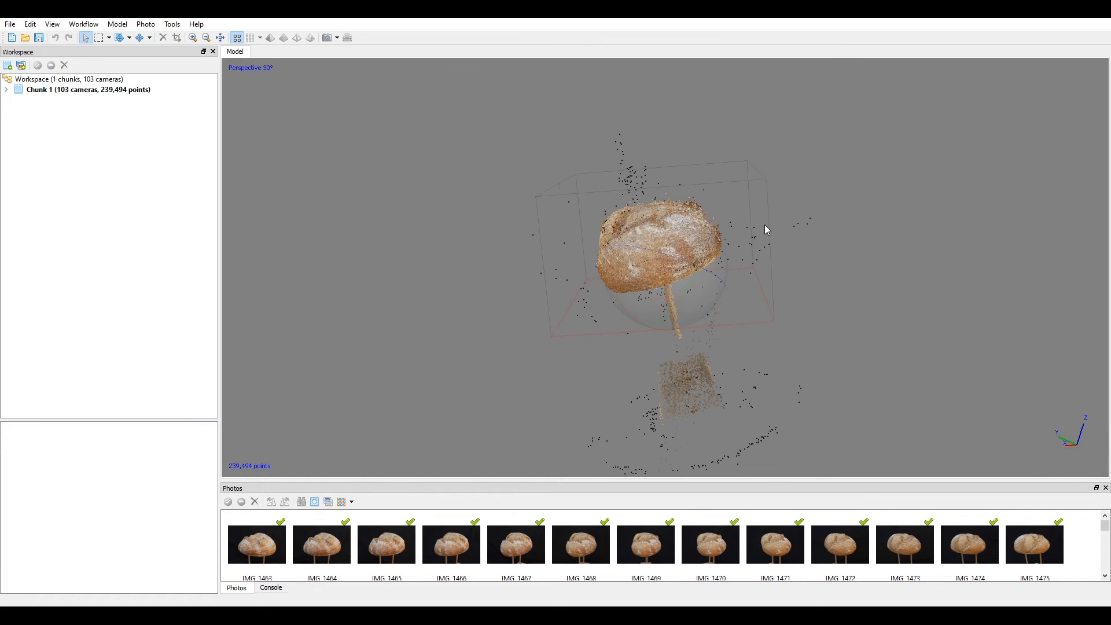
pyautogui.moveTo(654, 280); pyautogui.dragTo(703, 270)
pyautogui.scroll(3, 707, 252)
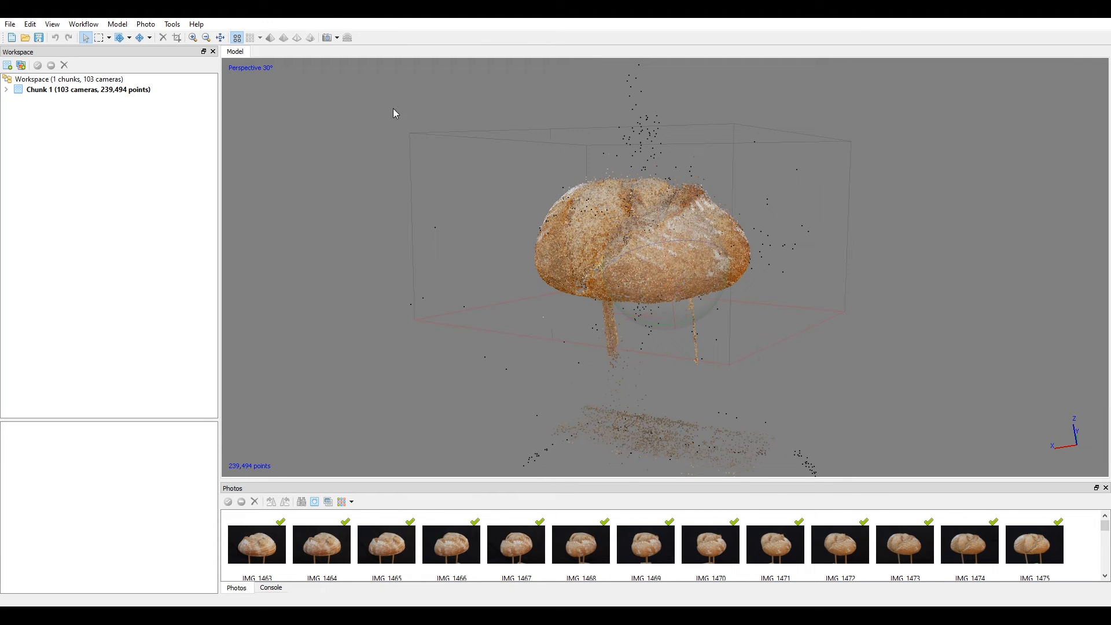
pyautogui.moveTo(714, 309); pyautogui.dragTo(600, 258)
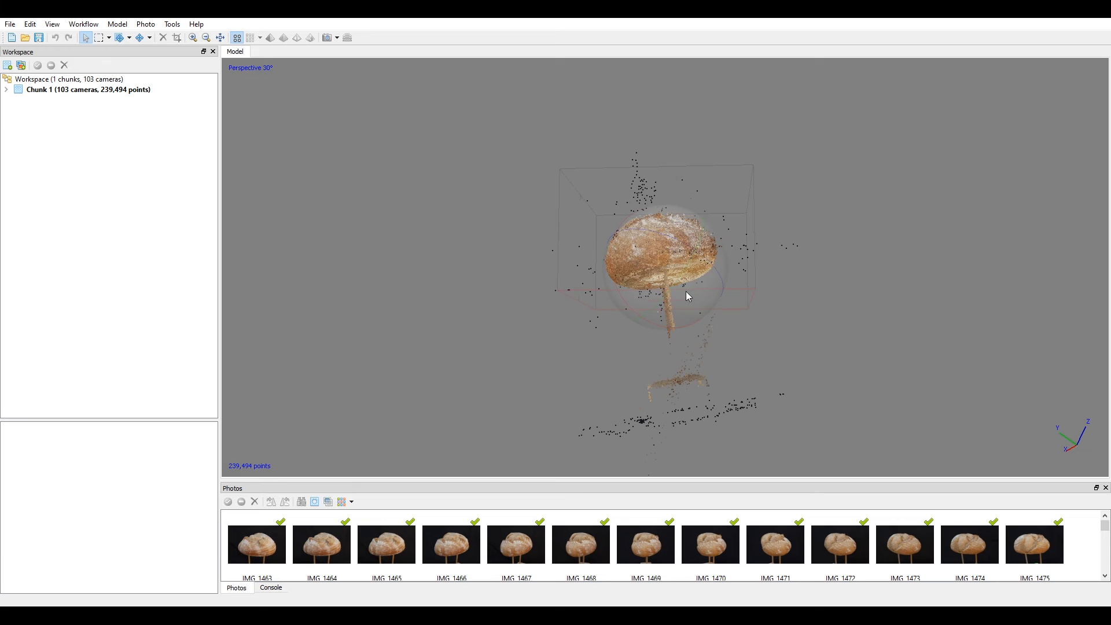
pyautogui.moveTo(693, 253); pyautogui.dragTo(583, 185)
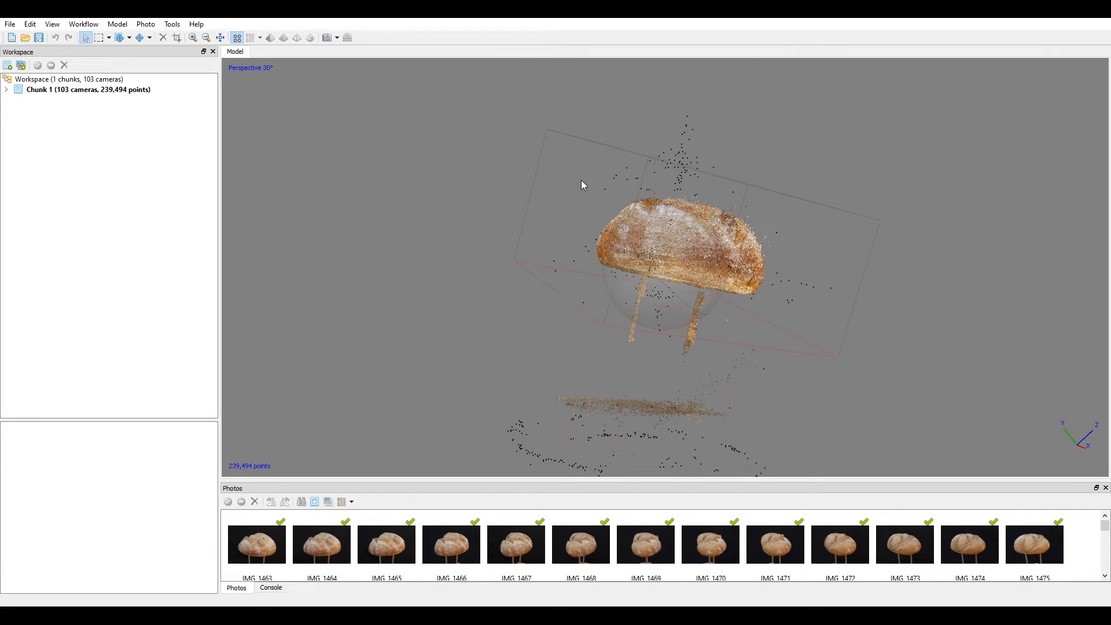
pyautogui.moveTo(658, 233); pyautogui.dragTo(665, 253)
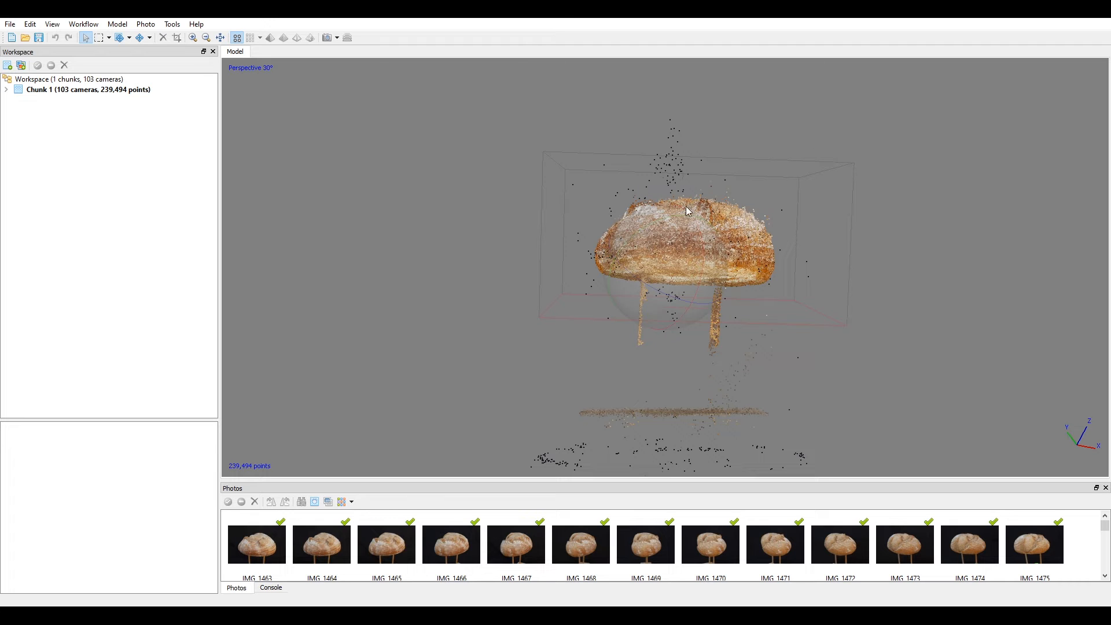
pyautogui.moveTo(665, 284); pyautogui.dragTo(755, 278)
pyautogui.moveTo(646, 265); pyautogui.dragTo(736, 259)
pyautogui.moveTo(639, 281); pyautogui.dragTo(656, 157)
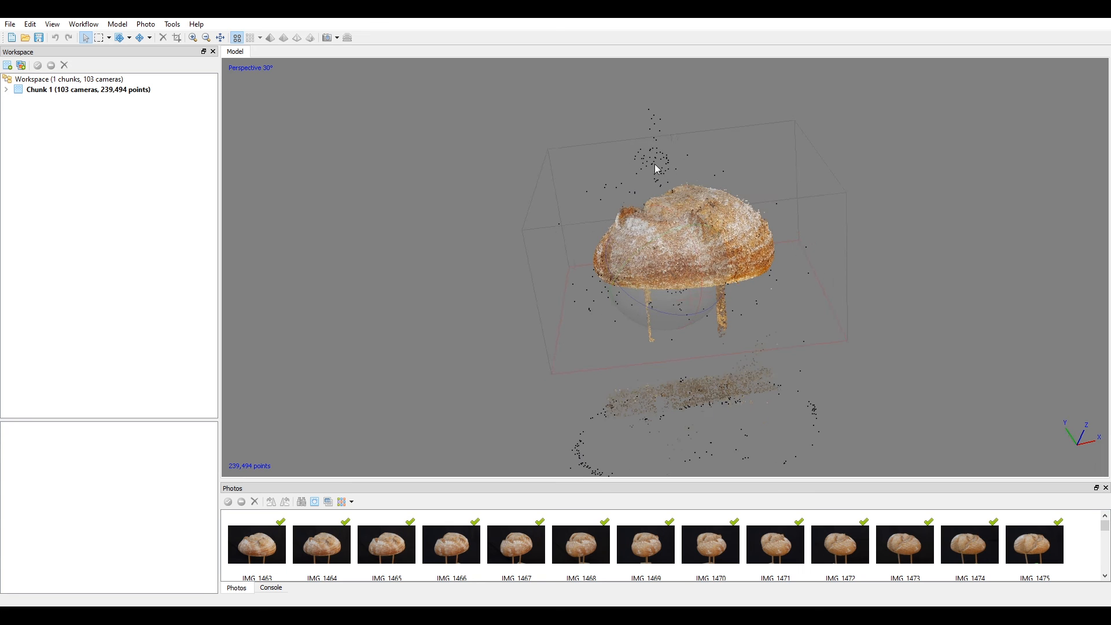
pyautogui.moveTo(680, 269); pyautogui.dragTo(676, 245)
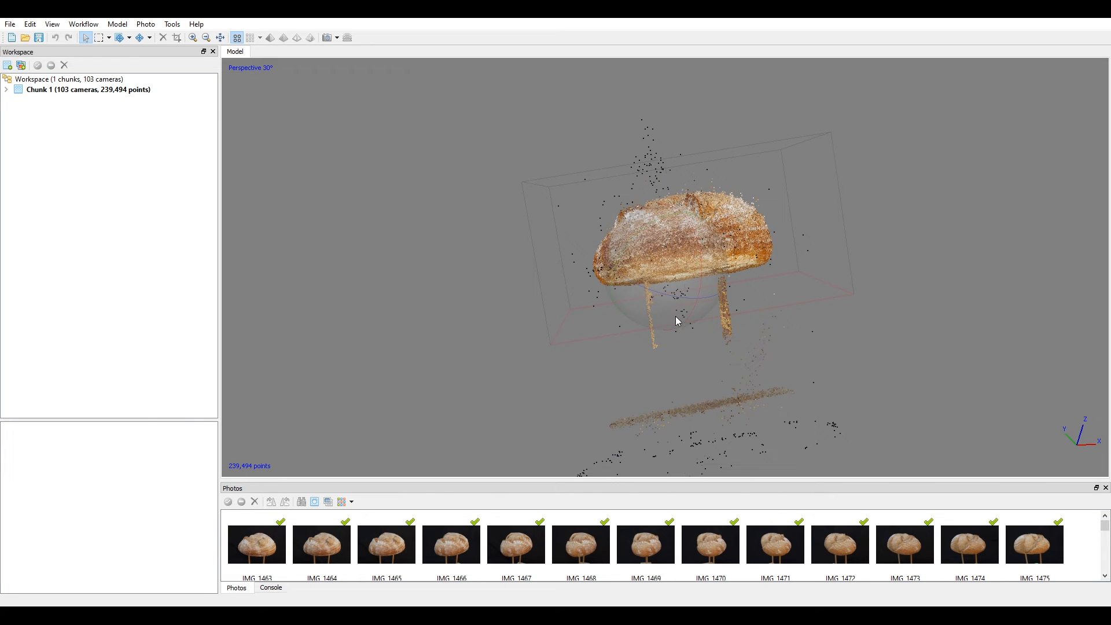
pyautogui.scroll(5, 636, 234)
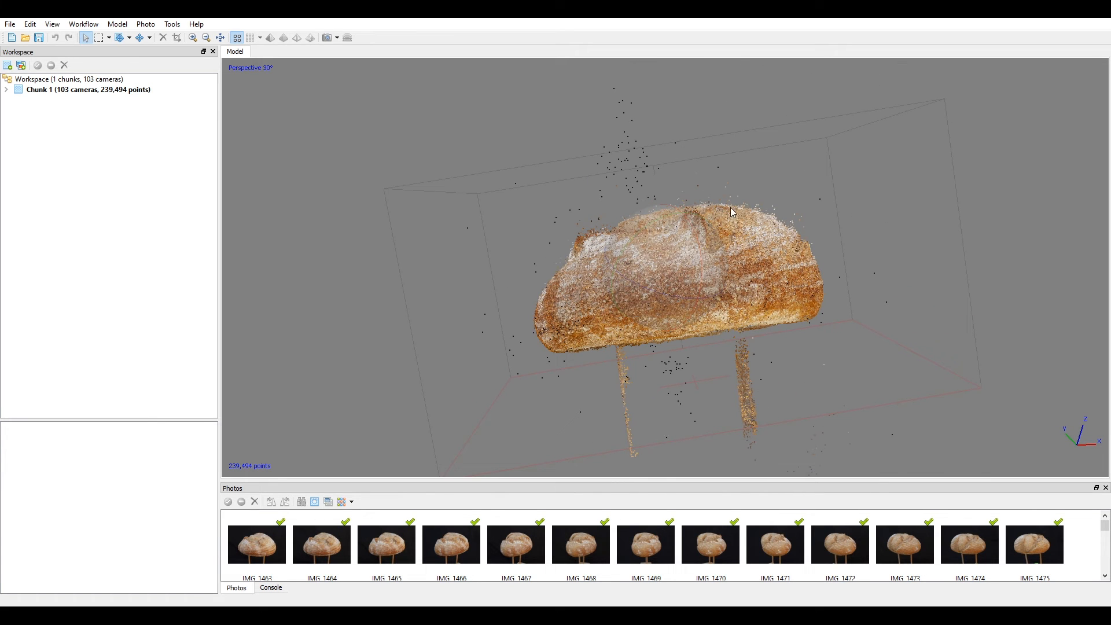
pyautogui.moveTo(681, 247); pyautogui.dragTo(679, 276)
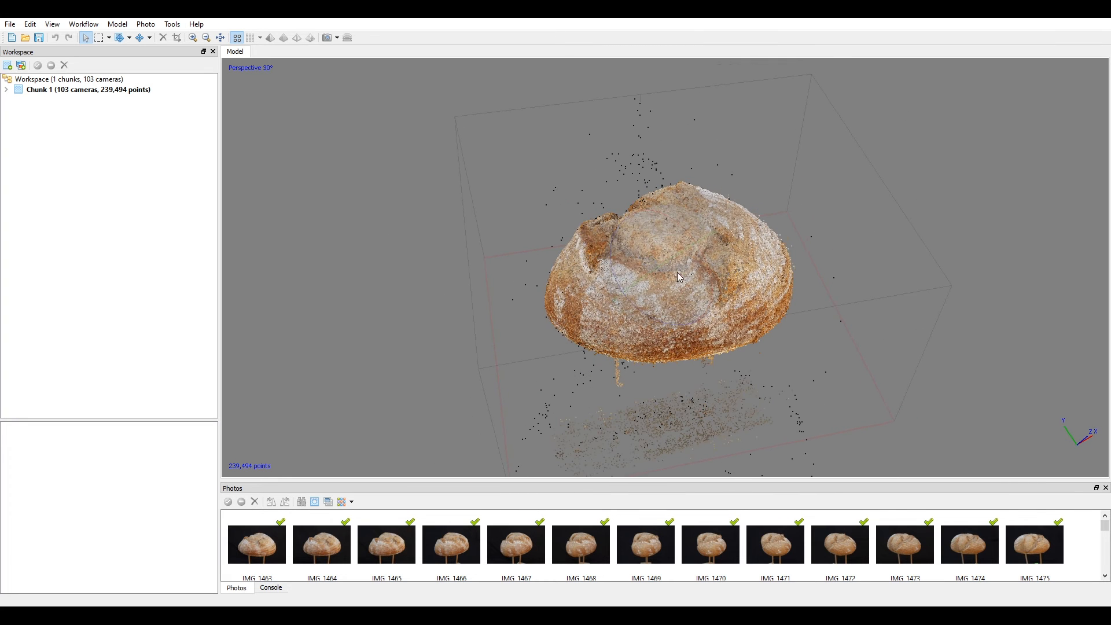
# Try to build the dense cloud at Ultra high quality, checking the advanced options beforehand, and cancel the processing.
pyautogui.click(84, 24)
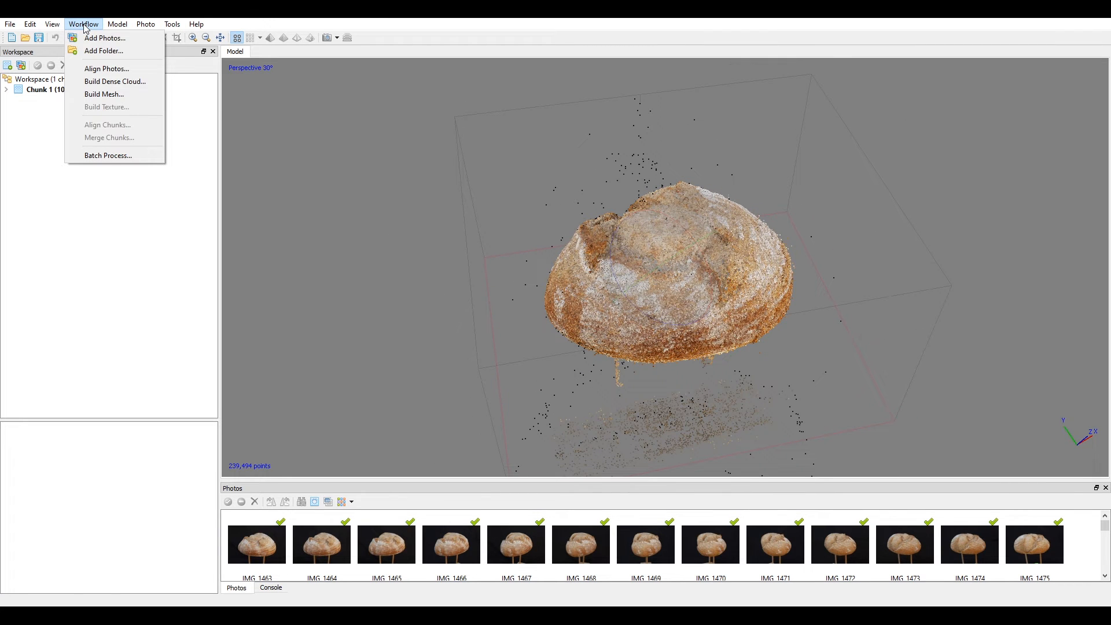
pyautogui.click(113, 82)
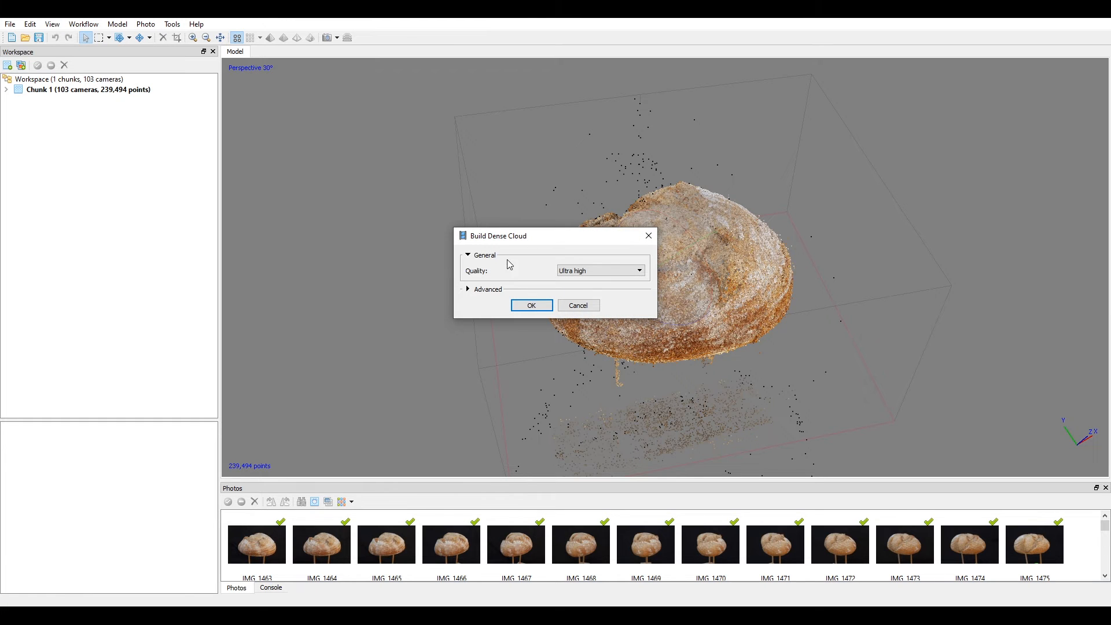
pyautogui.click(468, 289)
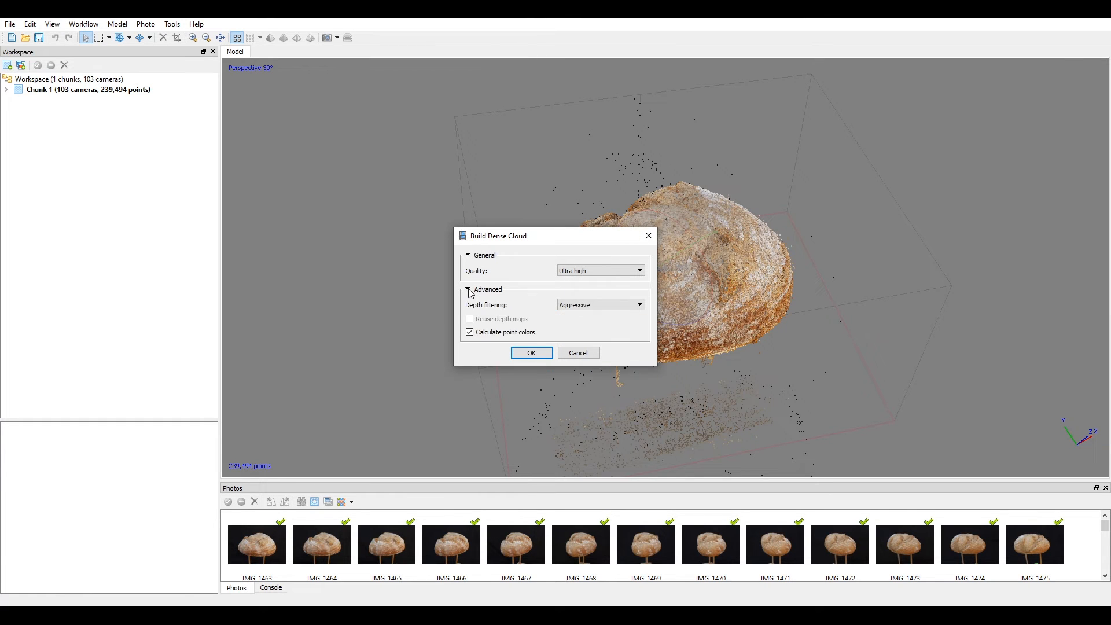
pyautogui.click(468, 289)
pyautogui.click(581, 272)
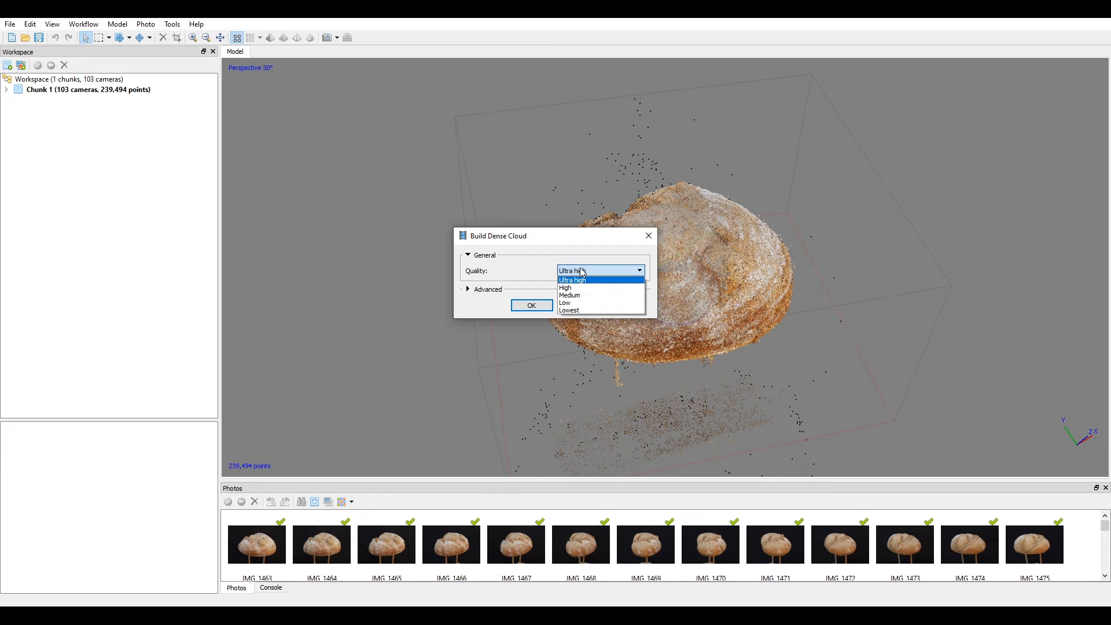
pyautogui.click(562, 243)
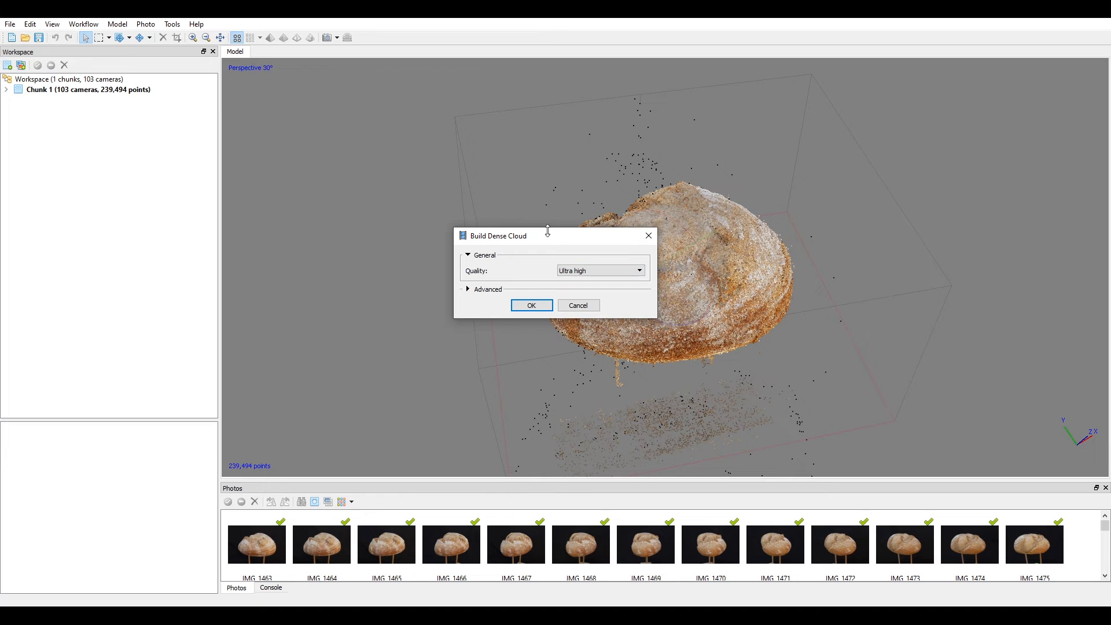
pyautogui.click(588, 272)
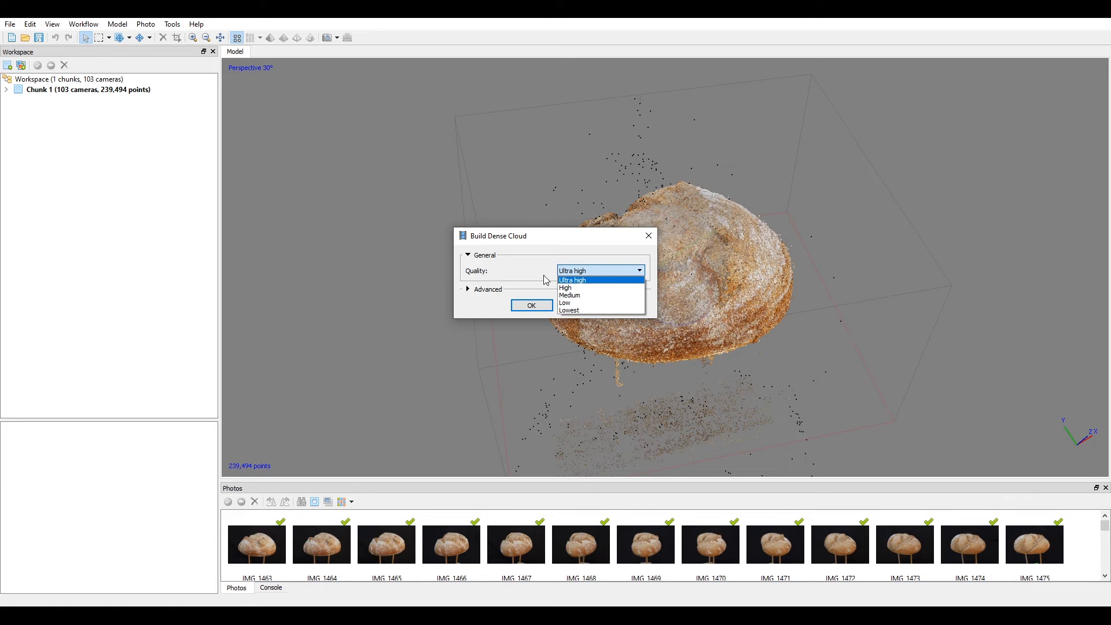
pyautogui.click(581, 281)
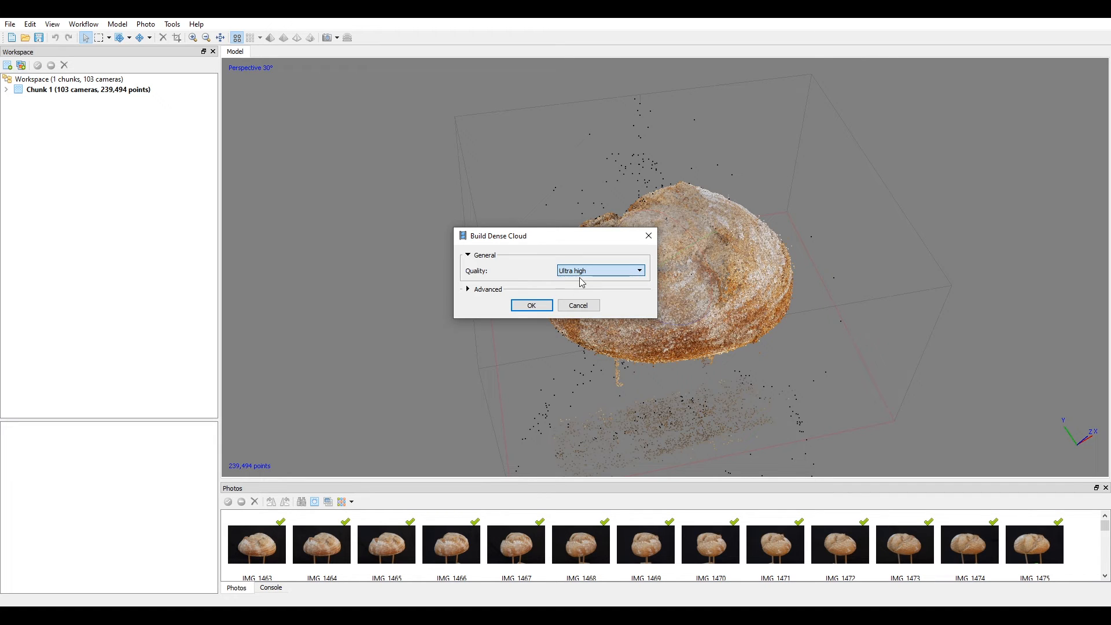
pyautogui.click(532, 307)
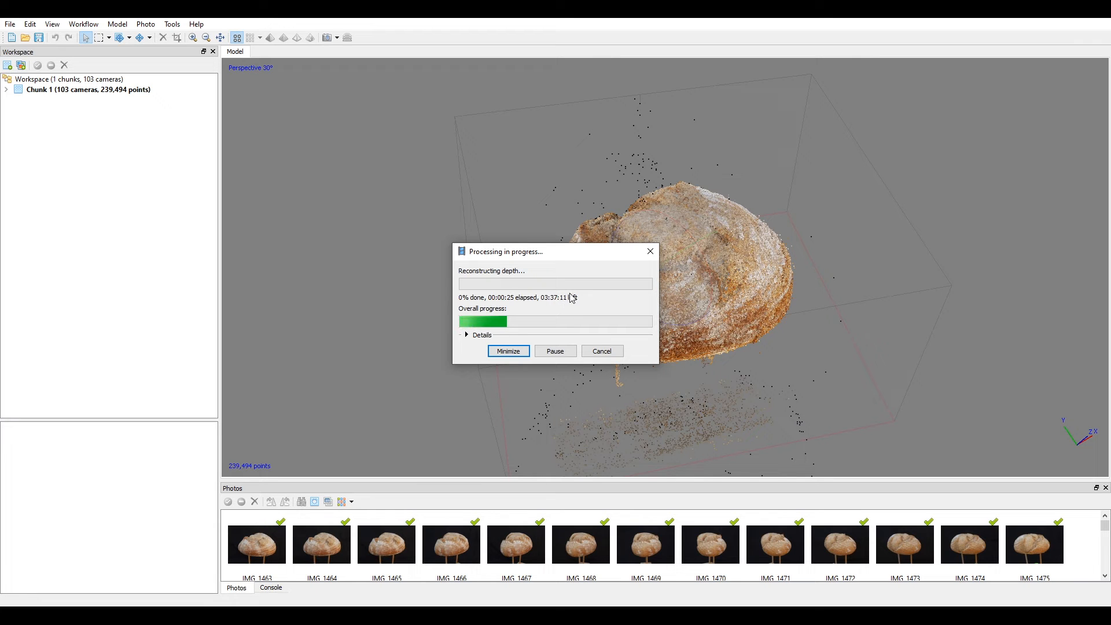
pyautogui.click(602, 351)
pyautogui.click(554, 328)
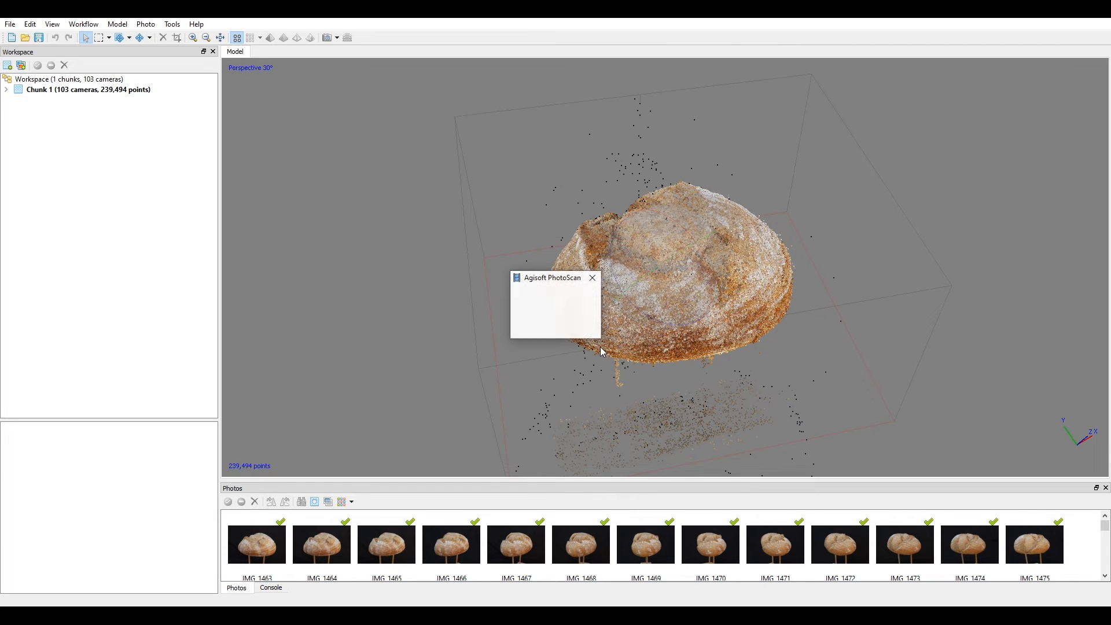
pyautogui.click(570, 325)
# Build the dense cloud with the quality set to High.
pyautogui.click(83, 24)
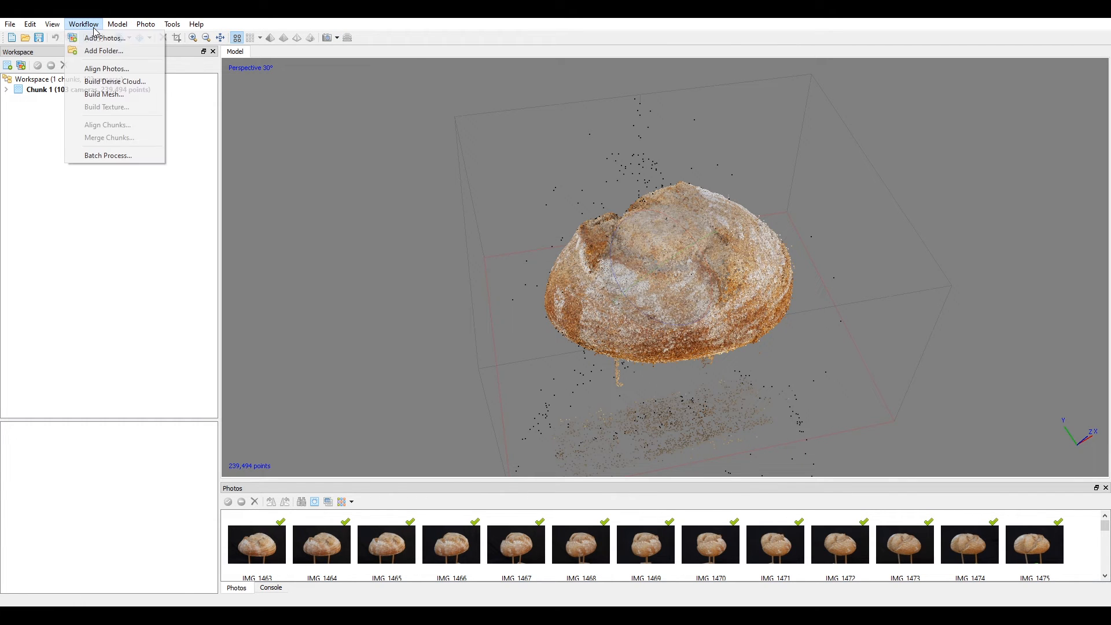
pyautogui.click(107, 82)
pyautogui.click(594, 272)
pyautogui.click(579, 286)
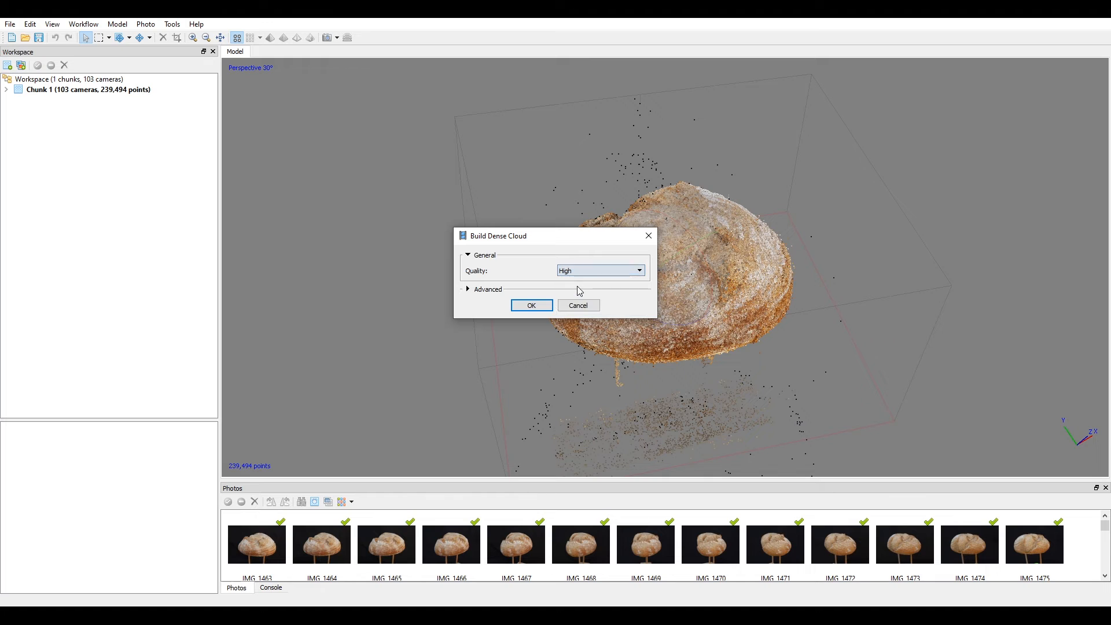
pyautogui.click(533, 306)
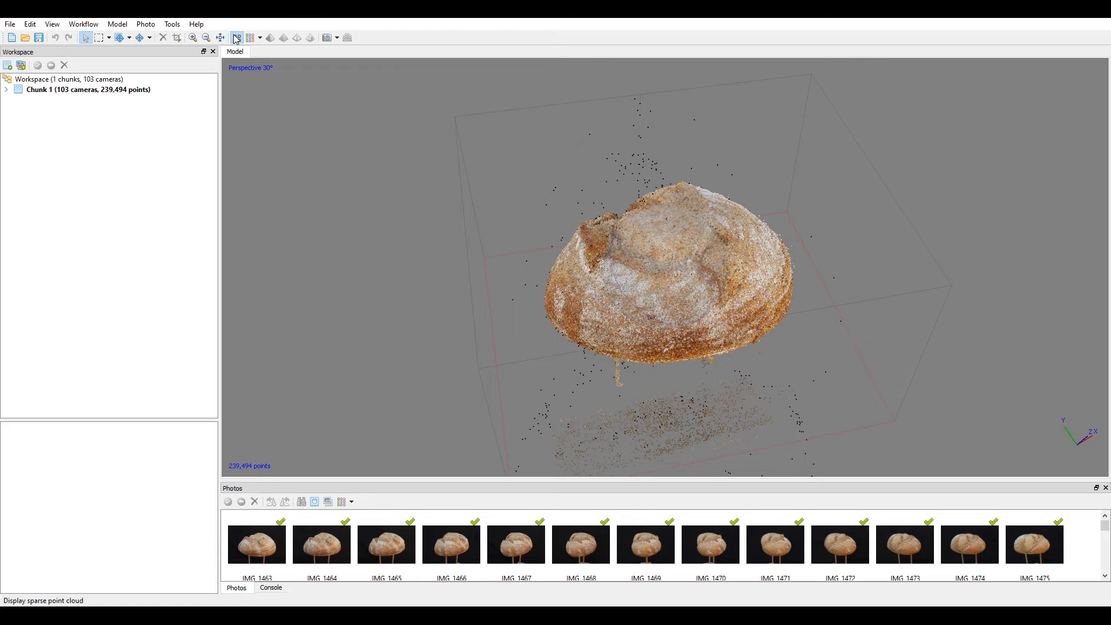
# Switch the display from the sparse to the dense point cloud and examine the bread's crust and cracks up close from several sides.
pyautogui.moveTo(633, 246); pyautogui.dragTo(768, 293)
pyautogui.moveTo(723, 230); pyautogui.dragTo(610, 201)
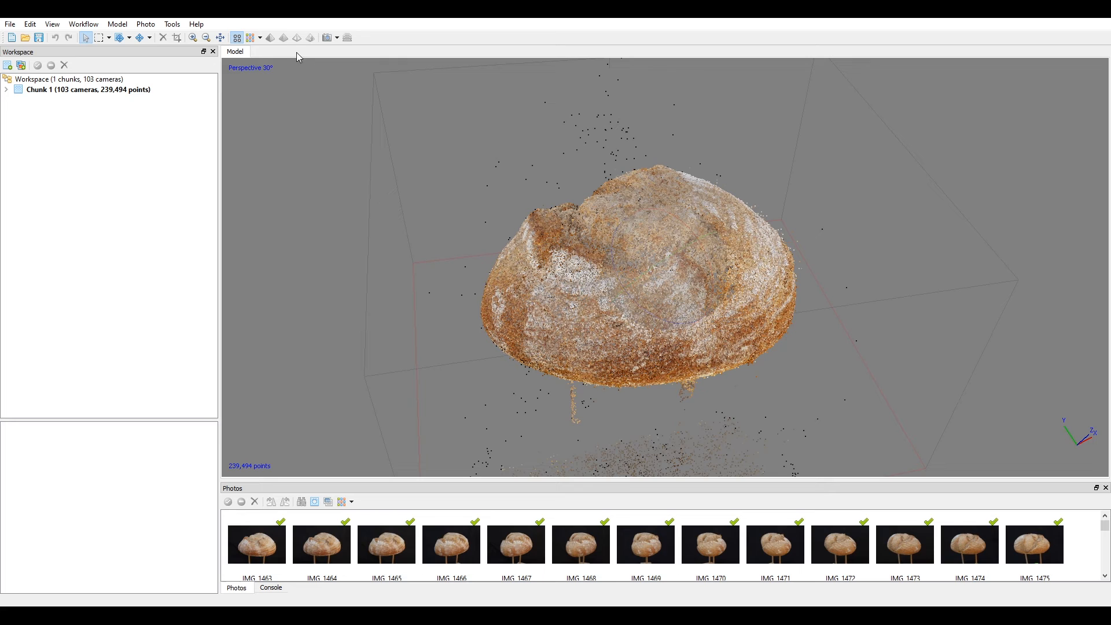
pyautogui.click(251, 38)
pyautogui.moveTo(667, 258); pyautogui.dragTo(759, 305)
pyautogui.moveTo(628, 273); pyautogui.dragTo(686, 296)
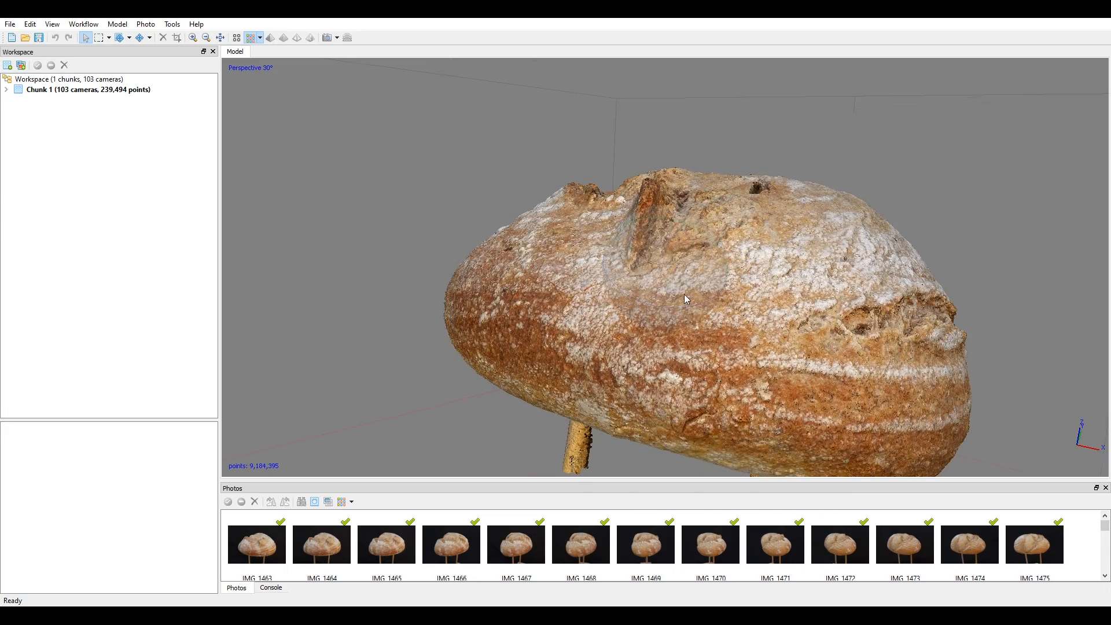
pyautogui.scroll(4, 733, 267)
pyautogui.scroll(-4, 757, 267)
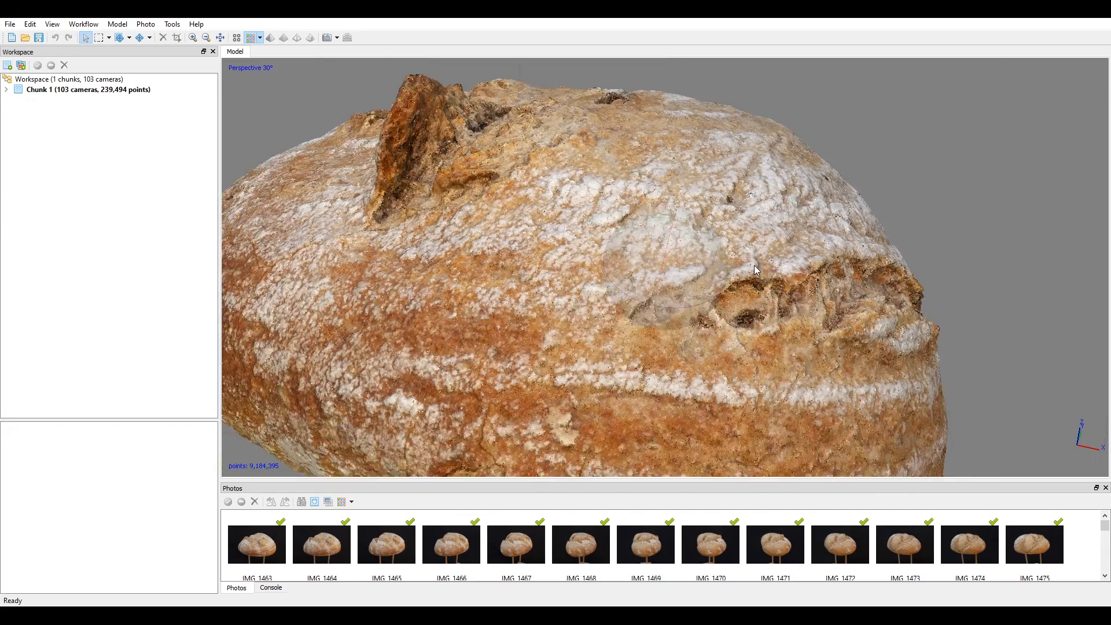
pyautogui.moveTo(680, 318); pyautogui.dragTo(578, 291)
pyautogui.scroll(2, 762, 268)
pyautogui.moveTo(679, 267); pyautogui.dragTo(561, 282)
pyautogui.moveTo(856, 275); pyautogui.dragTo(549, 203)
pyautogui.scroll(-5, 636, 295)
pyautogui.scroll(-2, 681, 245)
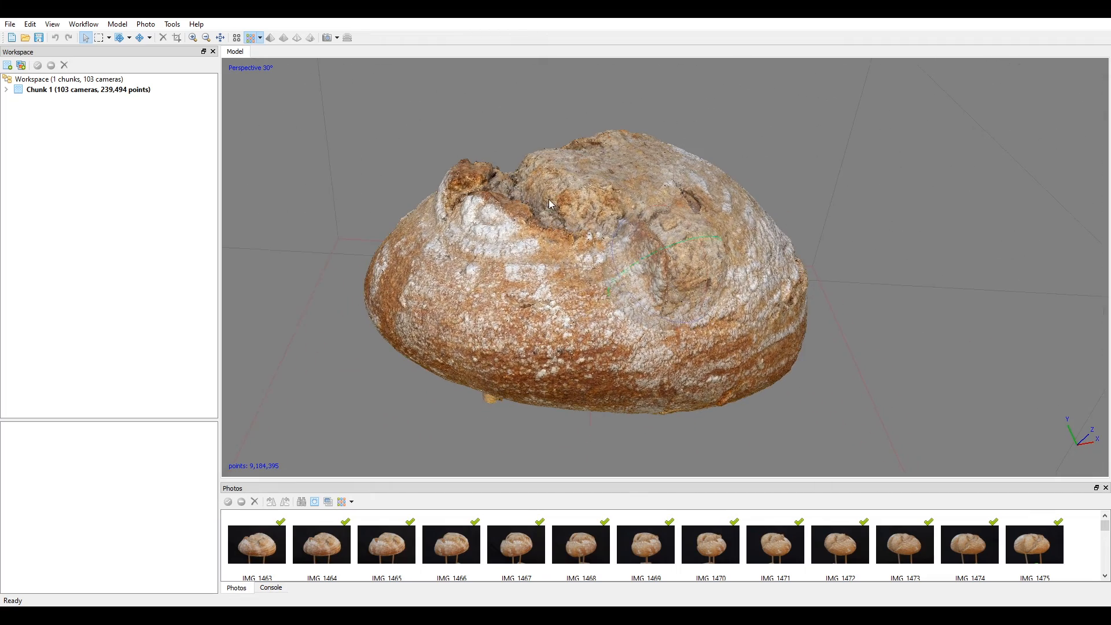
# Build the mesh with Arbitrary (3D) surface type, Dense cloud source, High face count, default interpolation and vertex colors calculated.
pyautogui.click(85, 26)
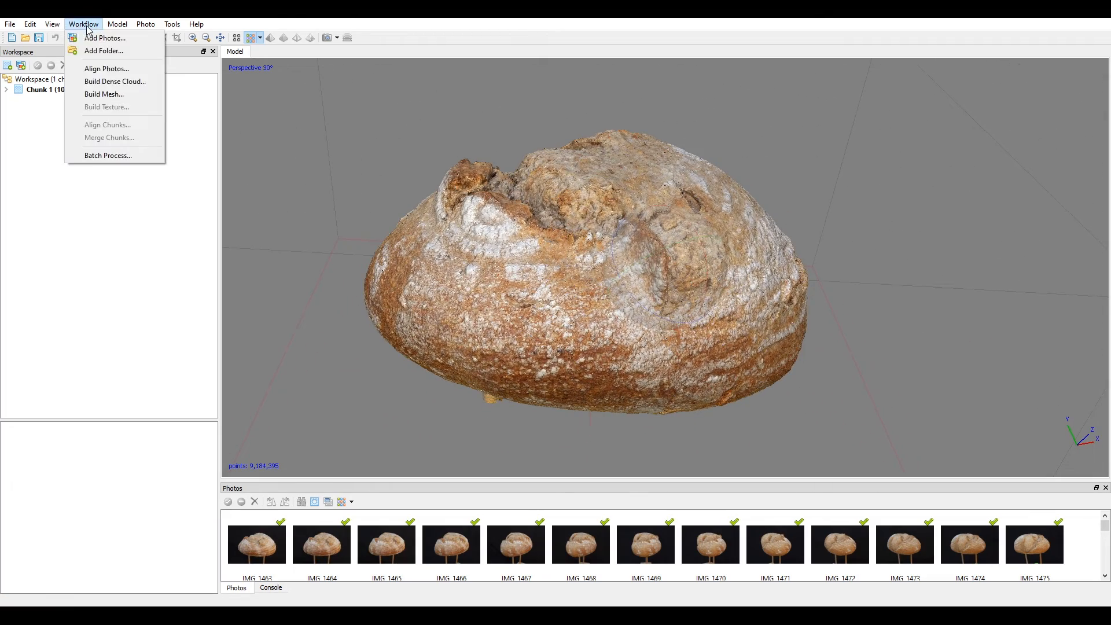
pyautogui.click(113, 96)
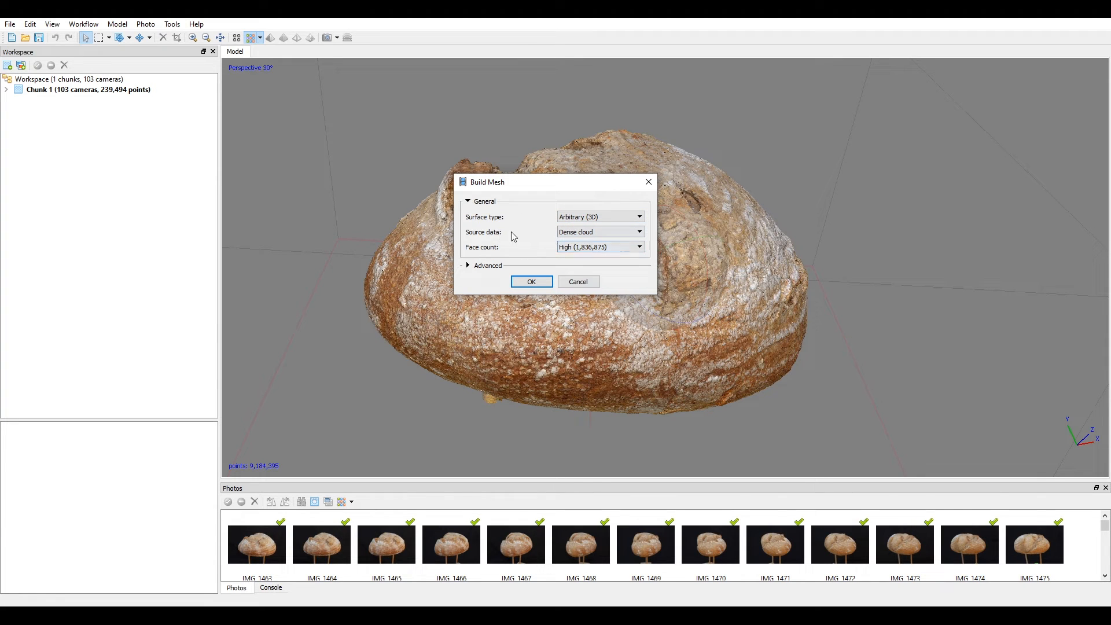
pyautogui.click(625, 232)
pyautogui.click(583, 248)
pyautogui.click(586, 234)
pyautogui.click(587, 247)
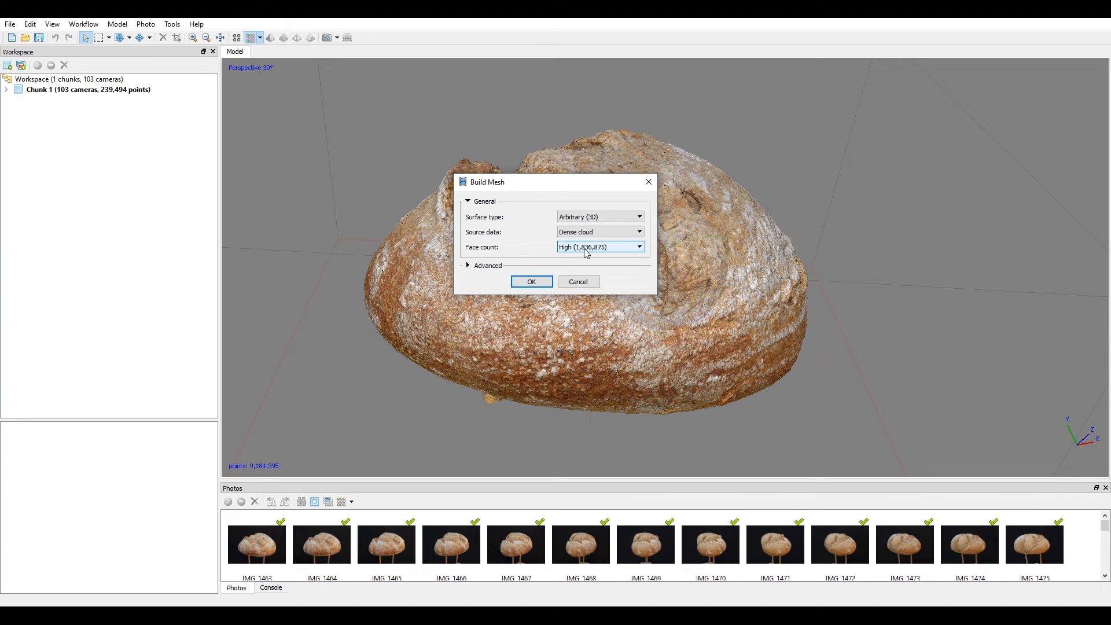
pyautogui.click(620, 250)
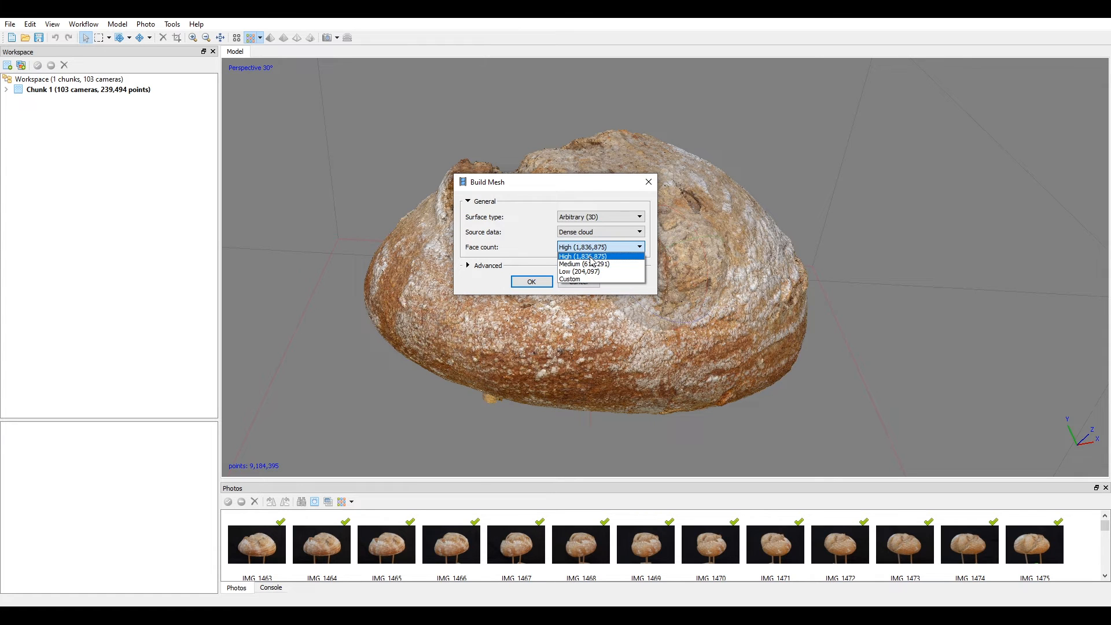
pyautogui.click(594, 258)
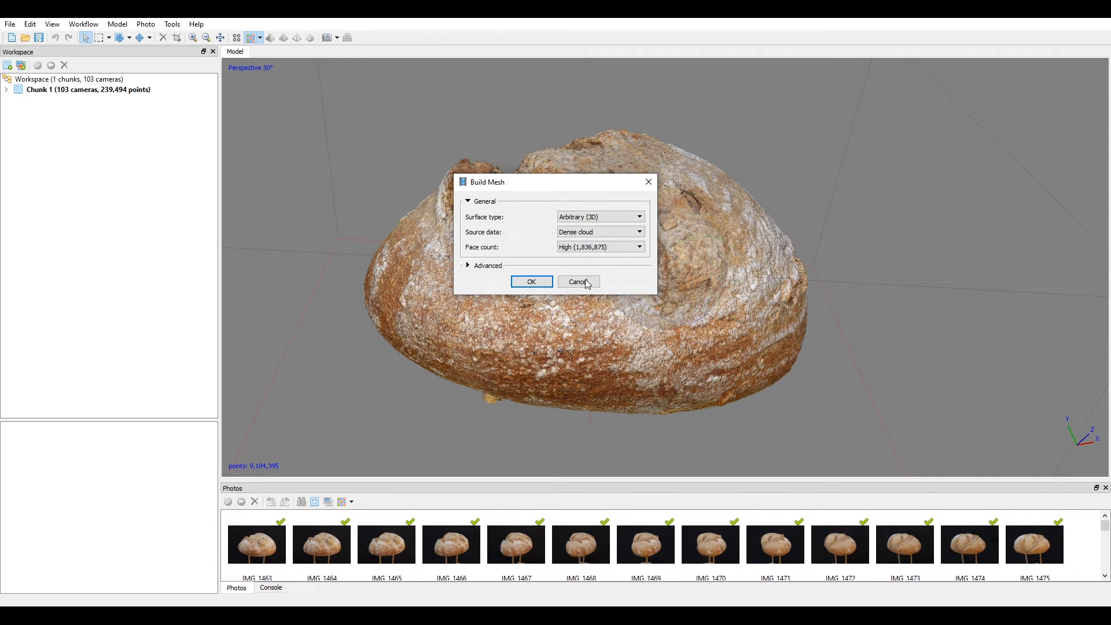
pyautogui.click(468, 266)
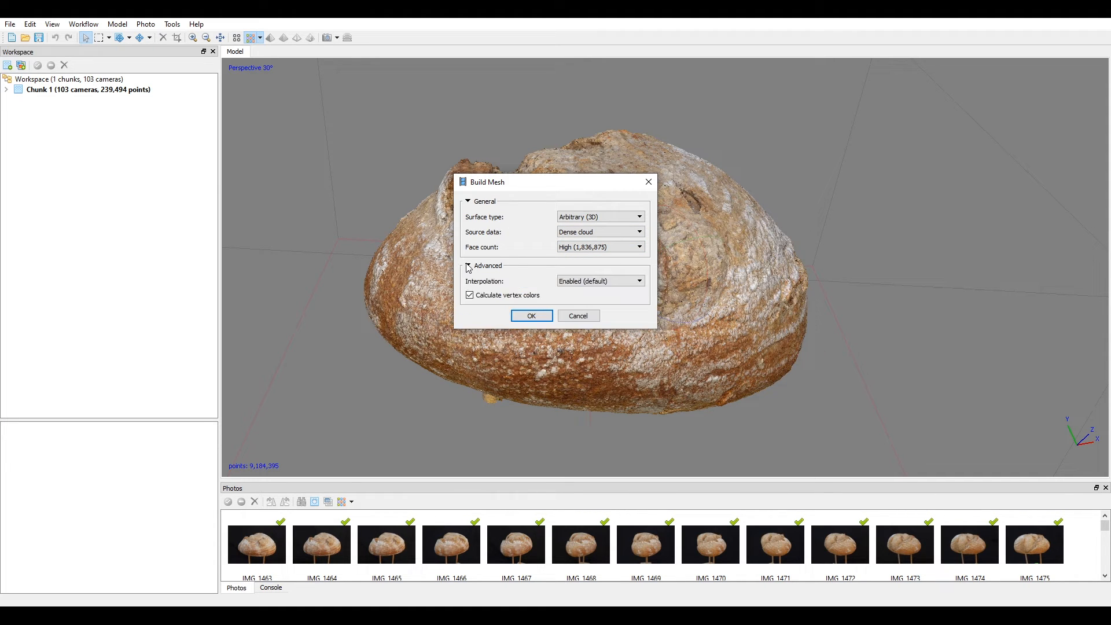
pyautogui.click(532, 316)
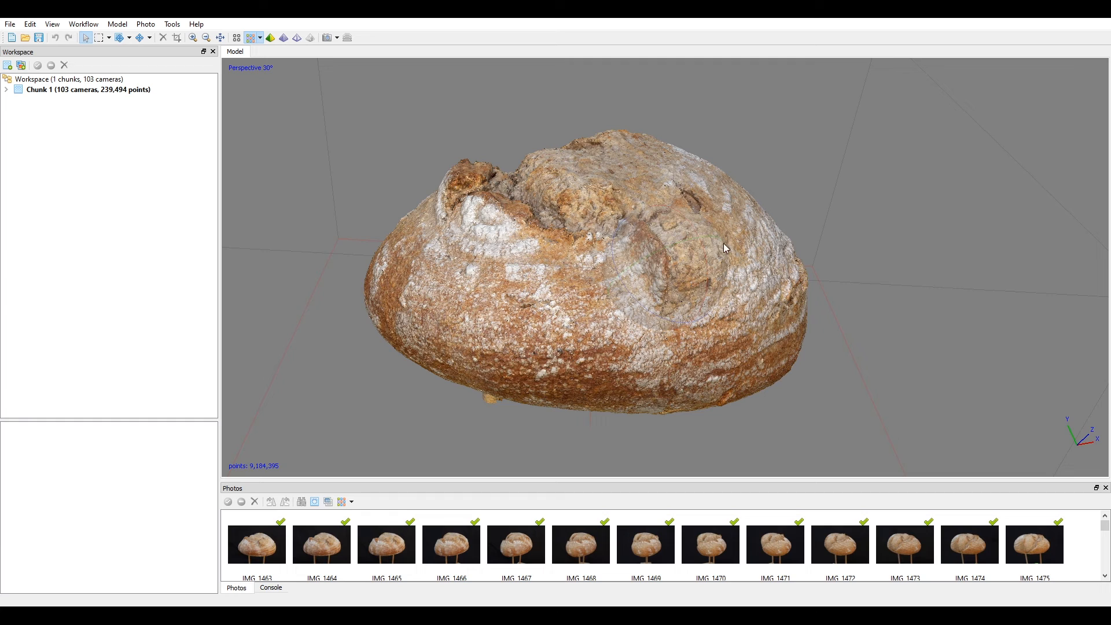
# Switch from the dense cloud to the shaded mesh display and examine the bread's crust and crack up close.
pyautogui.moveTo(671, 296); pyautogui.dragTo(439, 134)
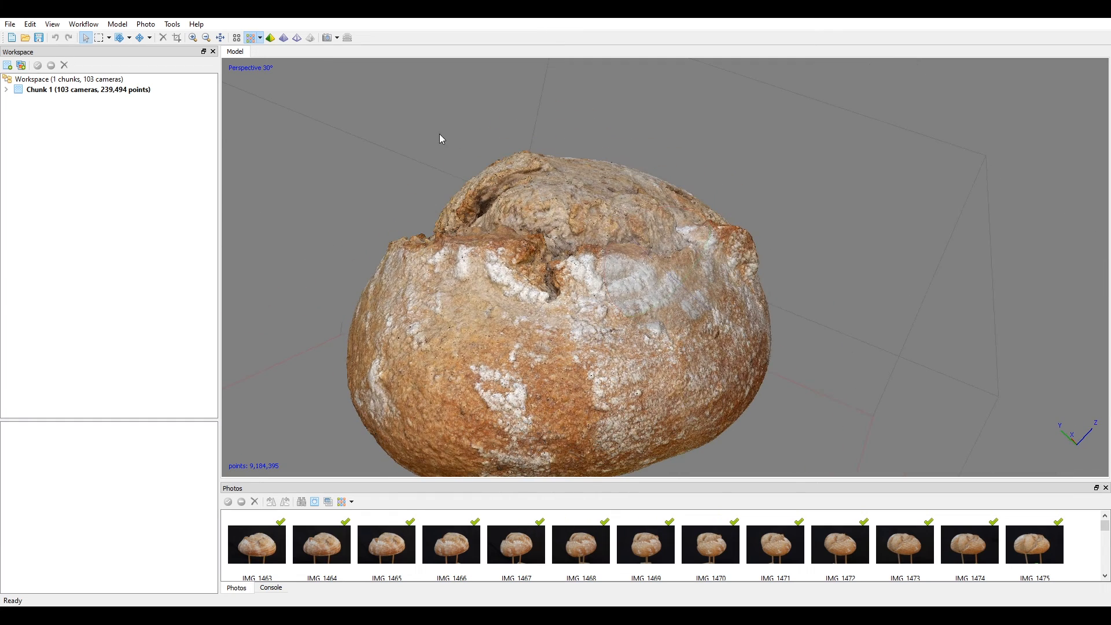
pyautogui.click(259, 38)
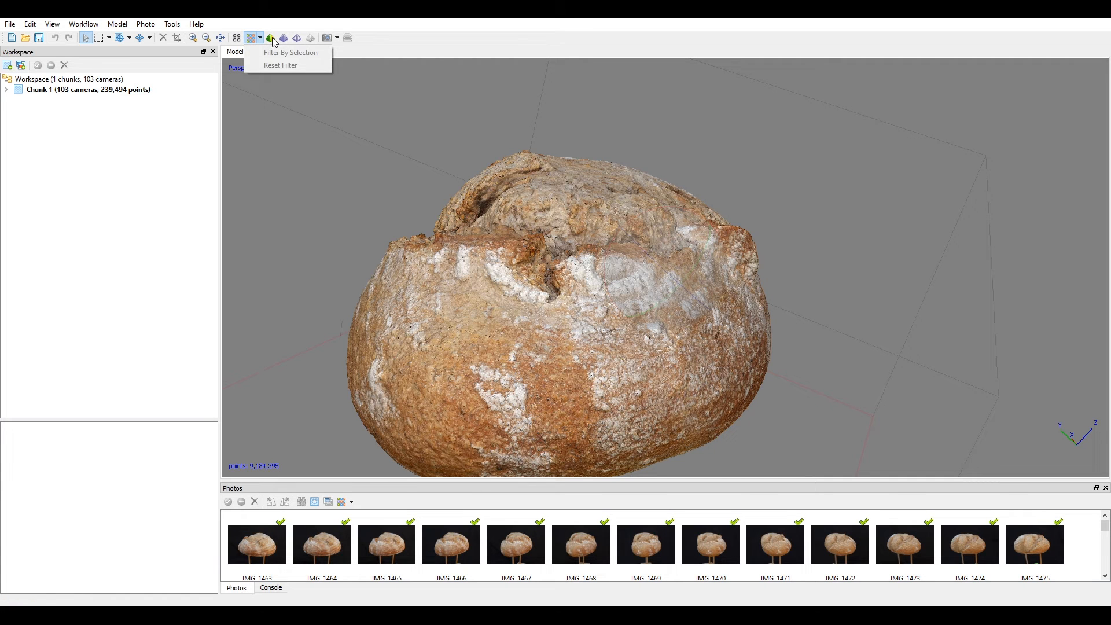
pyautogui.click(283, 130)
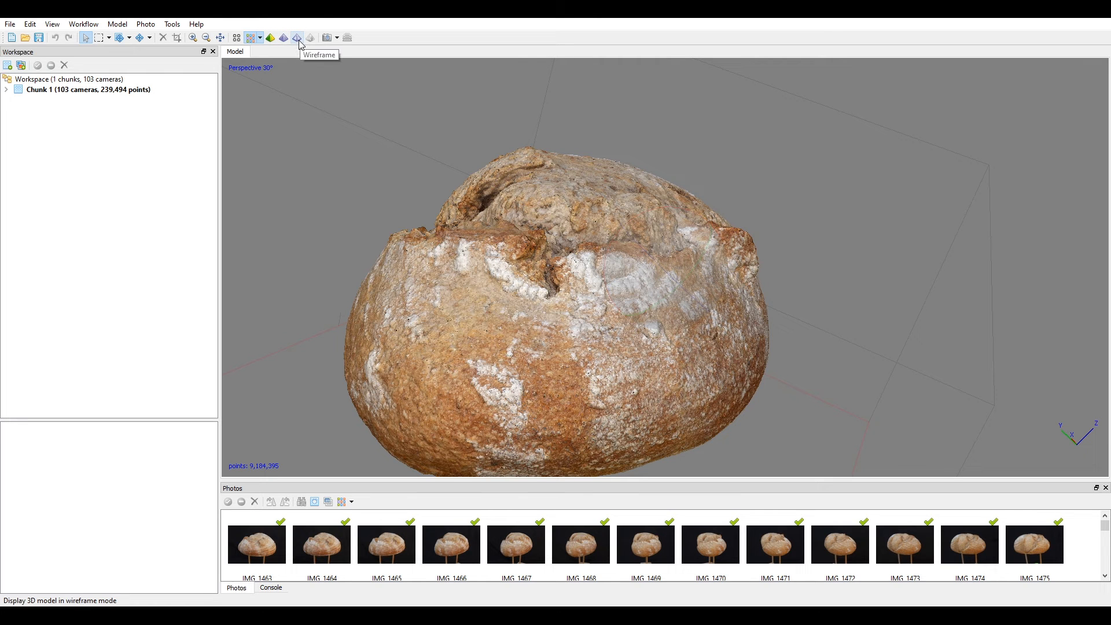
pyautogui.click(272, 40)
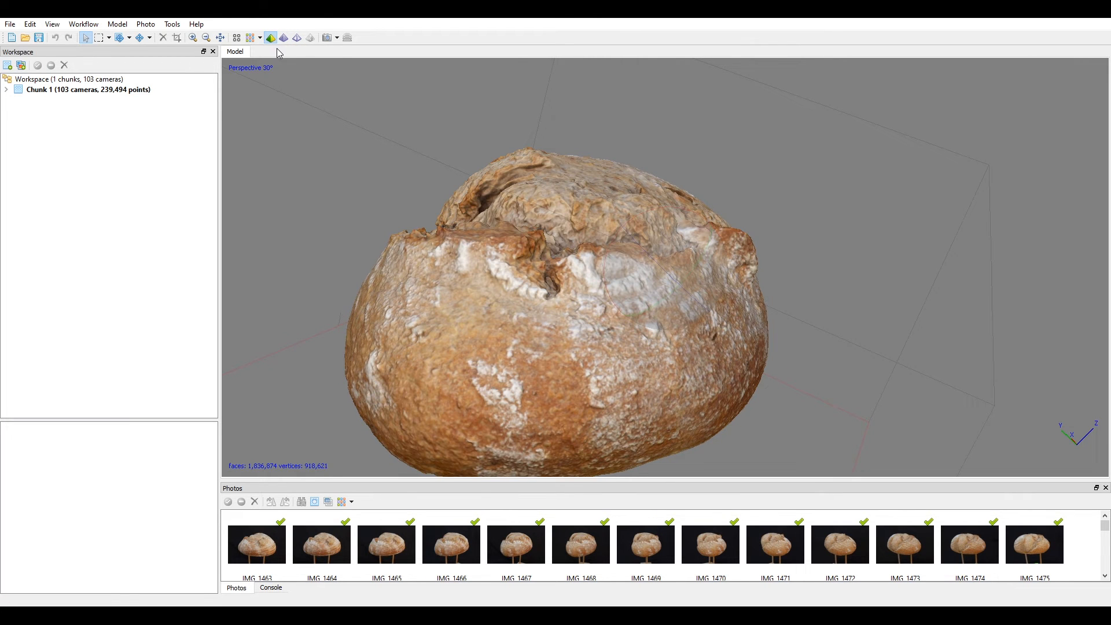
pyautogui.moveTo(638, 277); pyautogui.dragTo(612, 274)
pyautogui.scroll(3, 612, 274)
pyautogui.moveTo(701, 277)
pyautogui.mouseDown()
pyautogui.moveTo(667, 272)
pyautogui.moveTo(687, 259)
pyautogui.moveTo(695, 297)
pyautogui.moveTo(655, 295)
pyautogui.moveTo(680, 288)
pyautogui.moveTo(681, 261)
pyautogui.moveTo(627, 271)
pyautogui.moveTo(654, 255)
pyautogui.moveTo(715, 271)
pyautogui.mouseUp()
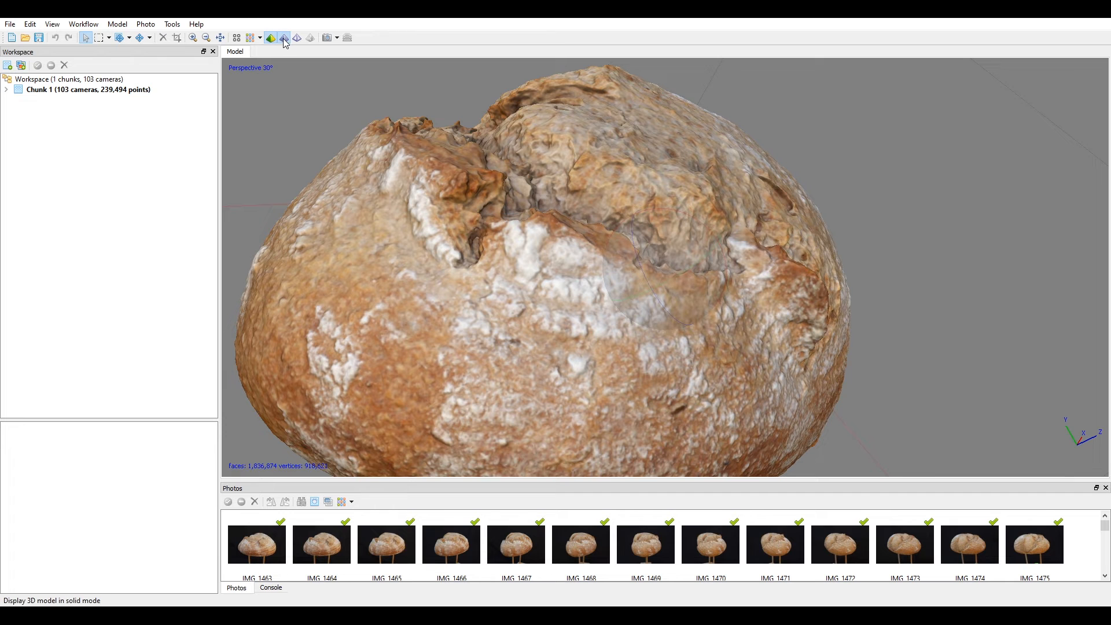
# Examine the bread mesh in solid and wireframe display from several sides and distances, ending in solid display.
pyautogui.click(283, 38)
pyautogui.moveTo(471, 164); pyautogui.dragTo(702, 223)
pyautogui.click(296, 38)
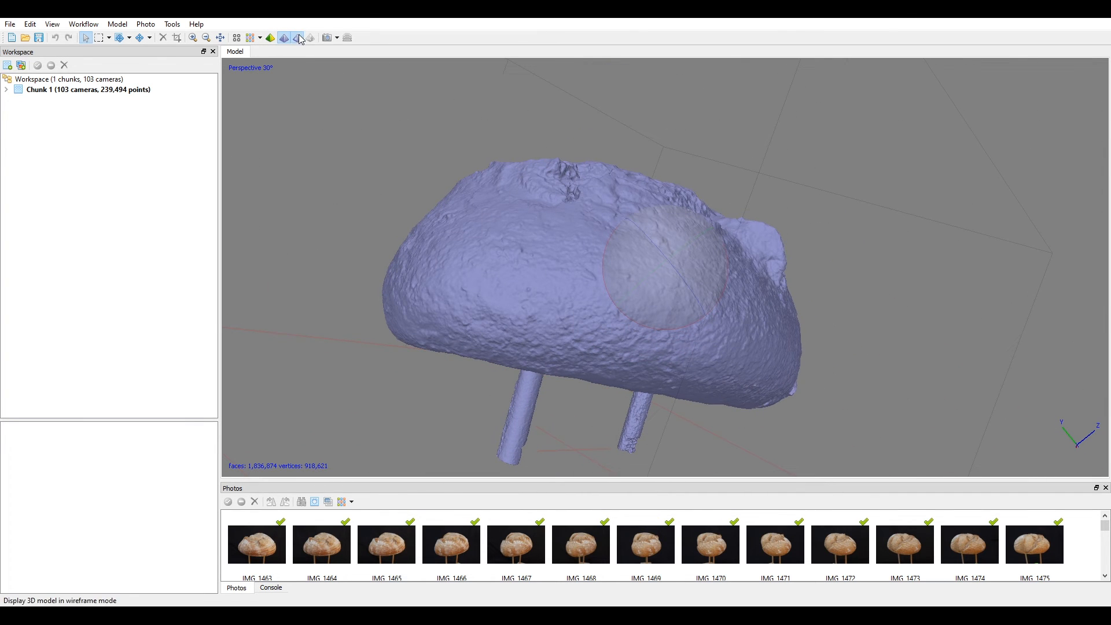
pyautogui.moveTo(700, 278); pyautogui.dragTo(624, 290)
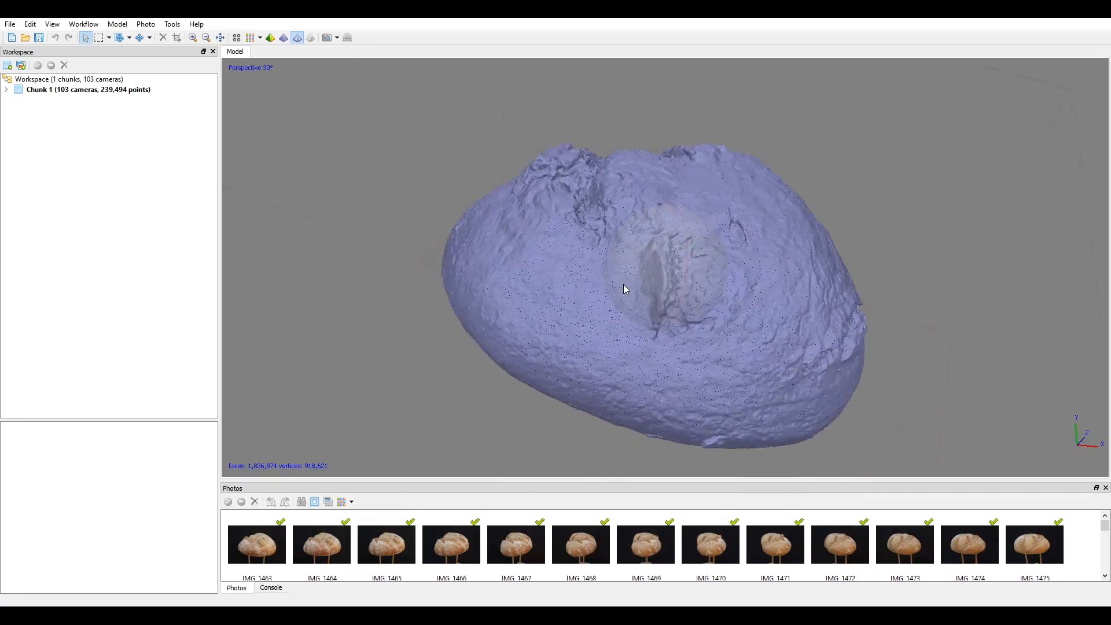
pyautogui.scroll(4, 649, 293)
pyautogui.scroll(-5, 676, 291)
pyautogui.moveTo(689, 278); pyautogui.dragTo(631, 296)
pyautogui.scroll(-5, 669, 293)
pyautogui.scroll(3, 704, 309)
pyautogui.scroll(-5, 693, 279)
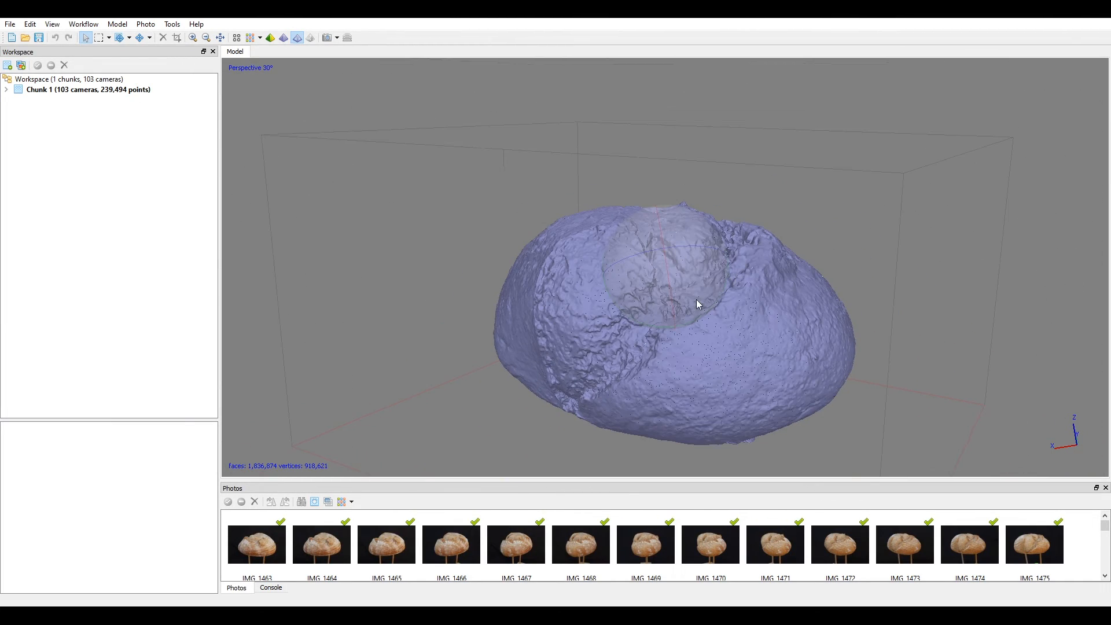
pyautogui.moveTo(696, 291); pyautogui.dragTo(644, 280)
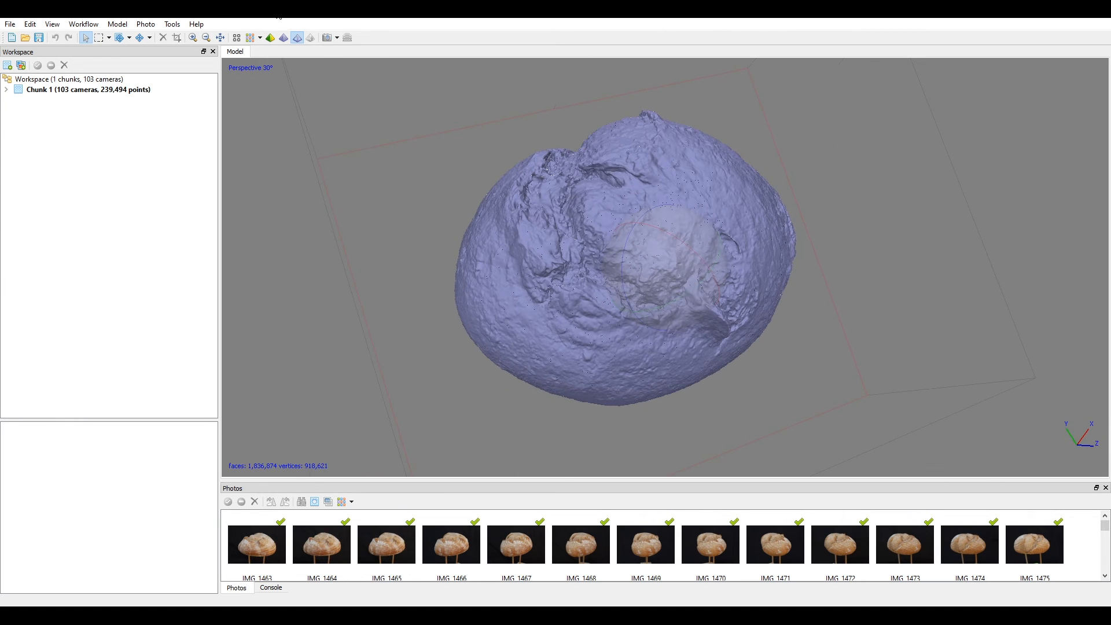
pyautogui.click(284, 38)
pyautogui.moveTo(661, 234); pyautogui.dragTo(637, 242)
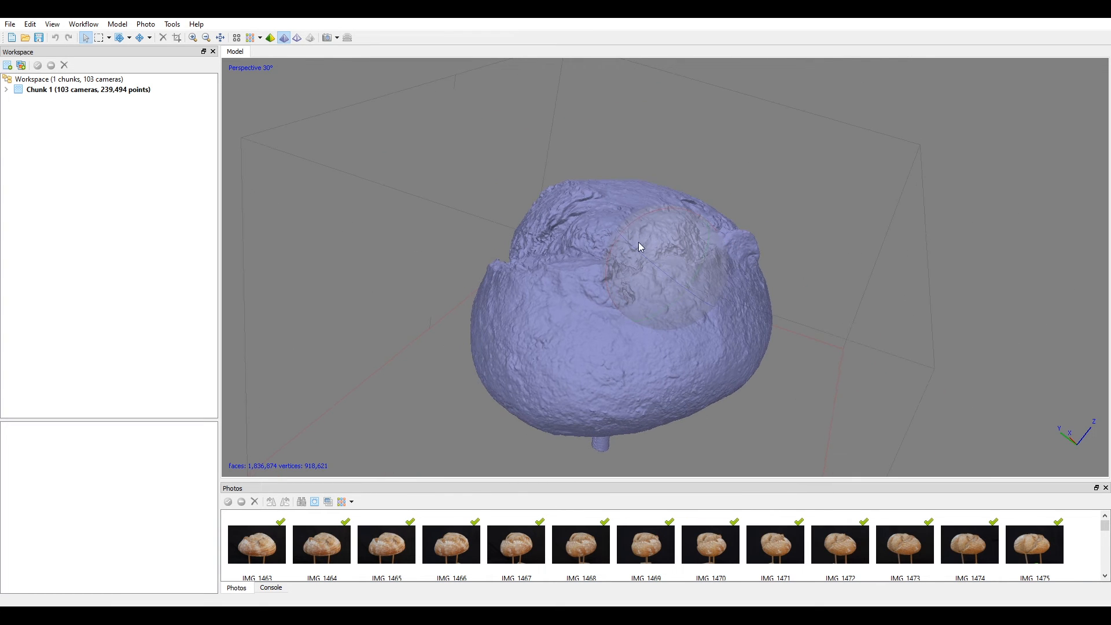
# Build the texture with Generic mapping mode, Mosaic blending mode, texture size 8000 and count 1.
pyautogui.click(82, 25)
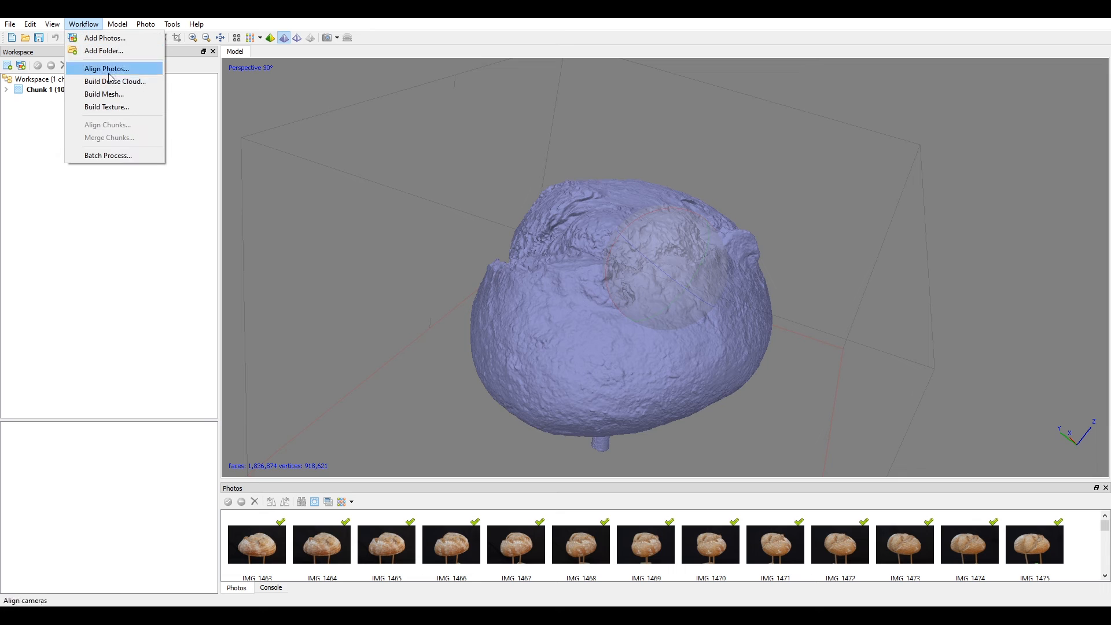
pyautogui.click(120, 107)
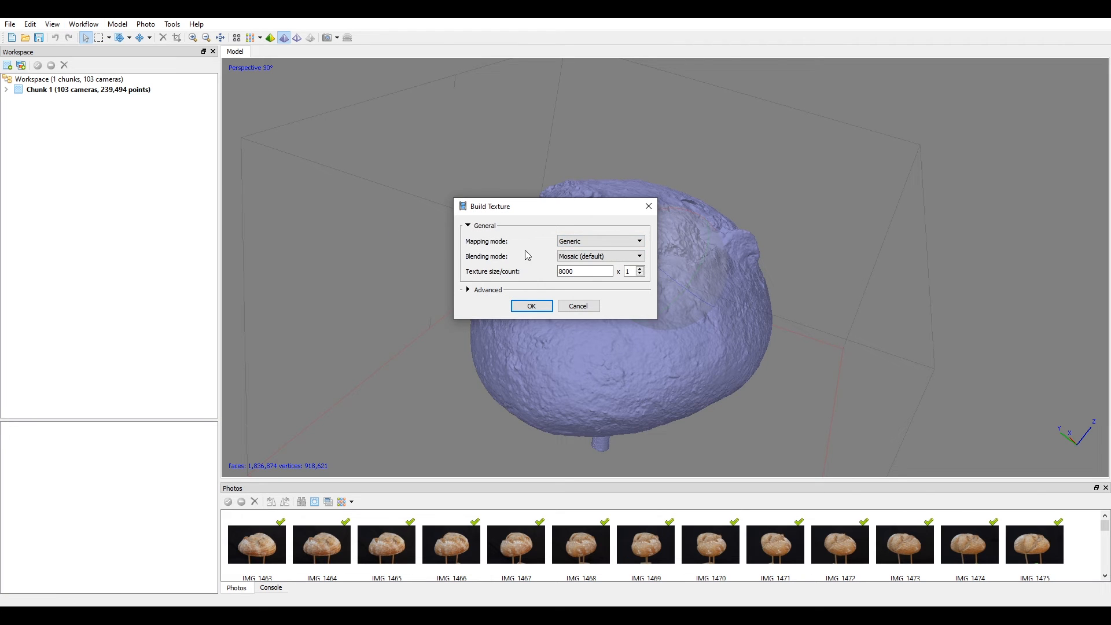
pyautogui.click(568, 242)
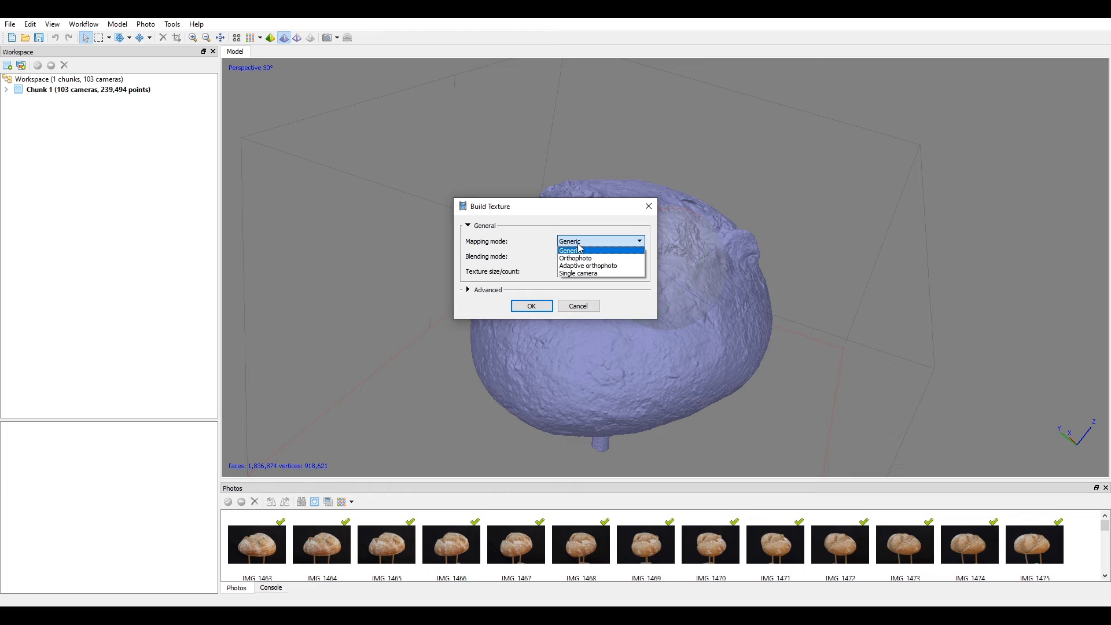
pyautogui.click(577, 250)
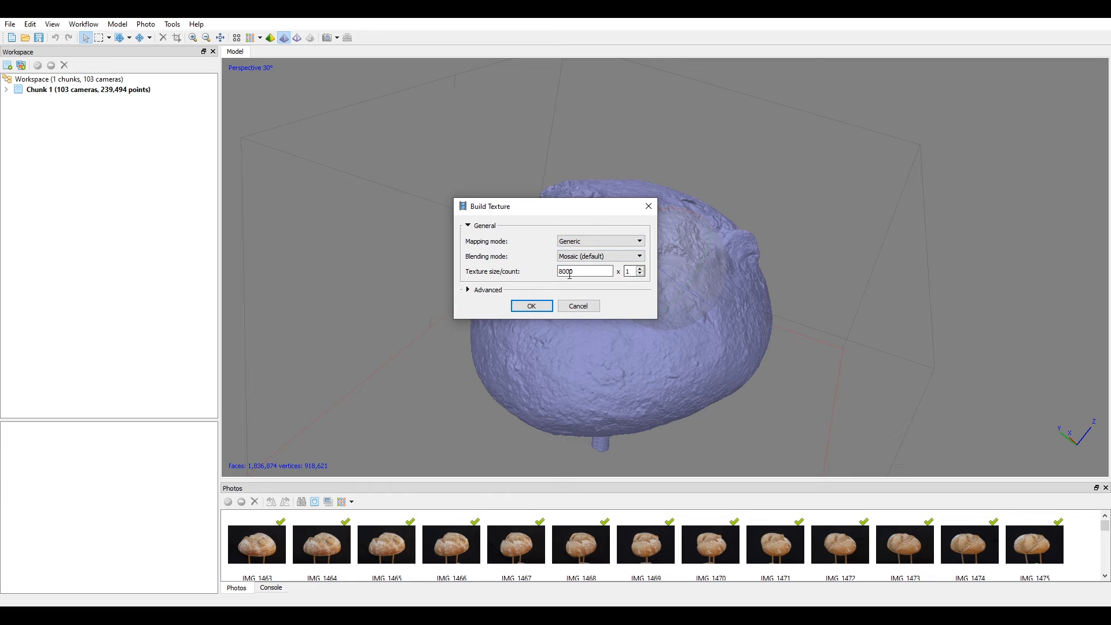
pyautogui.moveTo(593, 269); pyautogui.dragTo(502, 277)
pyautogui.click(532, 307)
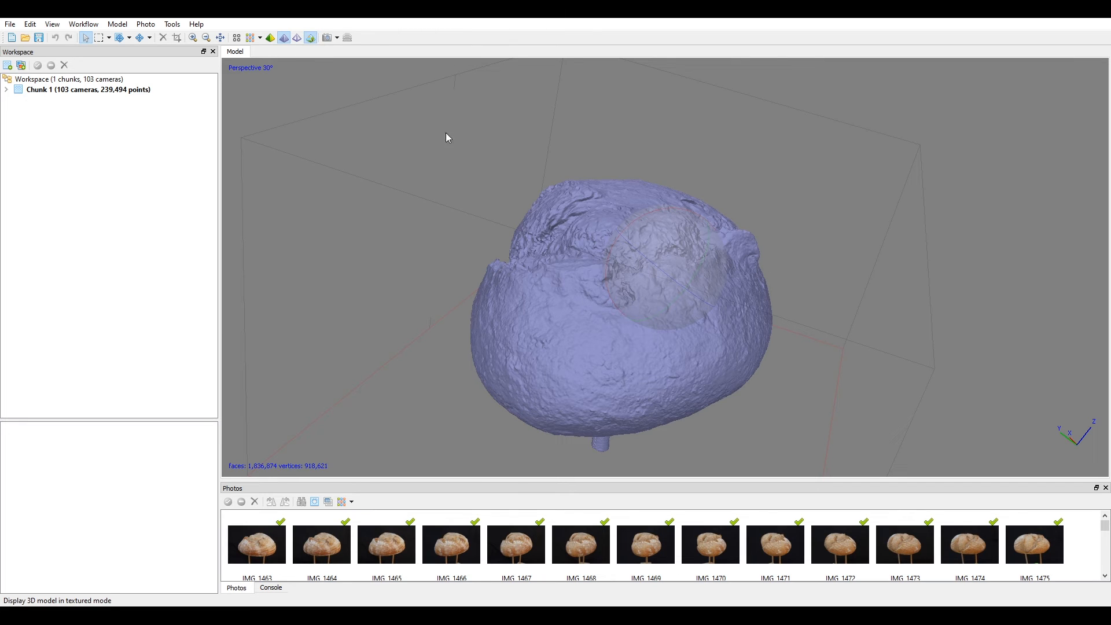
# Show the model in textured display and examine the bread and its two support sticks from the sides and below.
pyautogui.moveTo(644, 269)
pyautogui.mouseDown()
pyautogui.moveTo(630, 289)
pyautogui.moveTo(609, 276)
pyautogui.moveTo(703, 286)
pyautogui.moveTo(632, 267)
pyautogui.moveTo(699, 275)
pyautogui.moveTo(617, 259)
pyautogui.moveTo(592, 303)
pyautogui.moveTo(656, 274)
pyautogui.moveTo(590, 223)
pyautogui.moveTo(676, 211)
pyautogui.moveTo(689, 258)
pyautogui.moveTo(620, 233)
pyautogui.moveTo(571, 334)
pyautogui.mouseUp()
pyautogui.moveTo(662, 295); pyautogui.dragTo(621, 179)
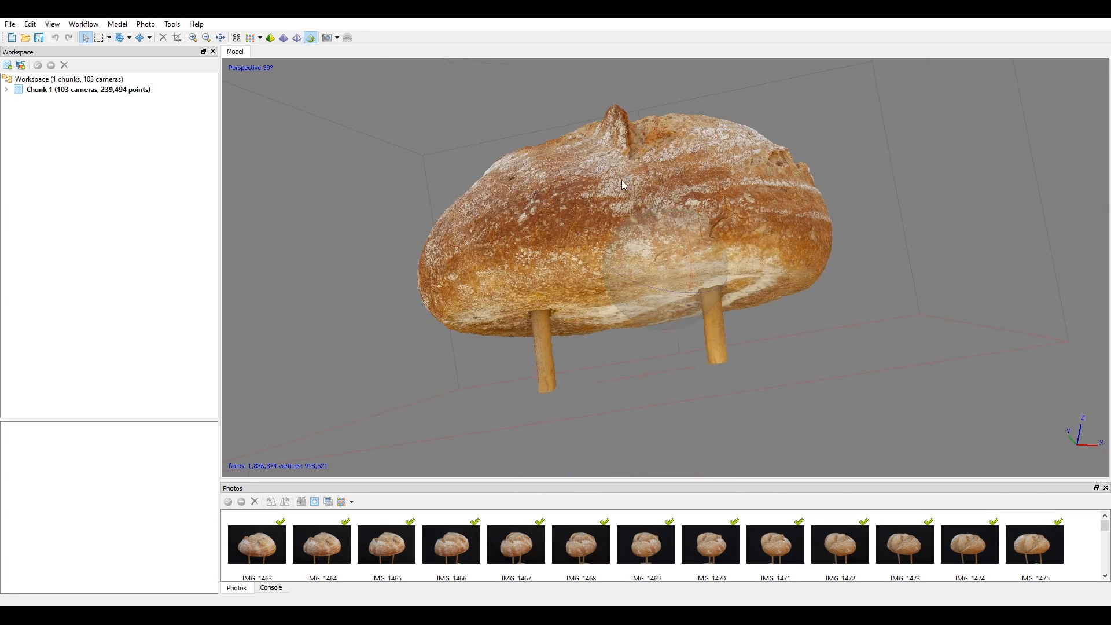
pyautogui.moveTo(658, 250)
pyautogui.mouseDown()
pyautogui.moveTo(723, 260)
pyautogui.moveTo(713, 238)
pyautogui.moveTo(702, 272)
pyautogui.moveTo(653, 262)
pyautogui.moveTo(767, 304)
pyautogui.moveTo(697, 252)
pyautogui.moveTo(687, 273)
pyautogui.moveTo(671, 228)
pyautogui.moveTo(678, 244)
pyautogui.mouseUp()
pyautogui.moveTo(606, 330); pyautogui.dragTo(648, 294, button='middle')
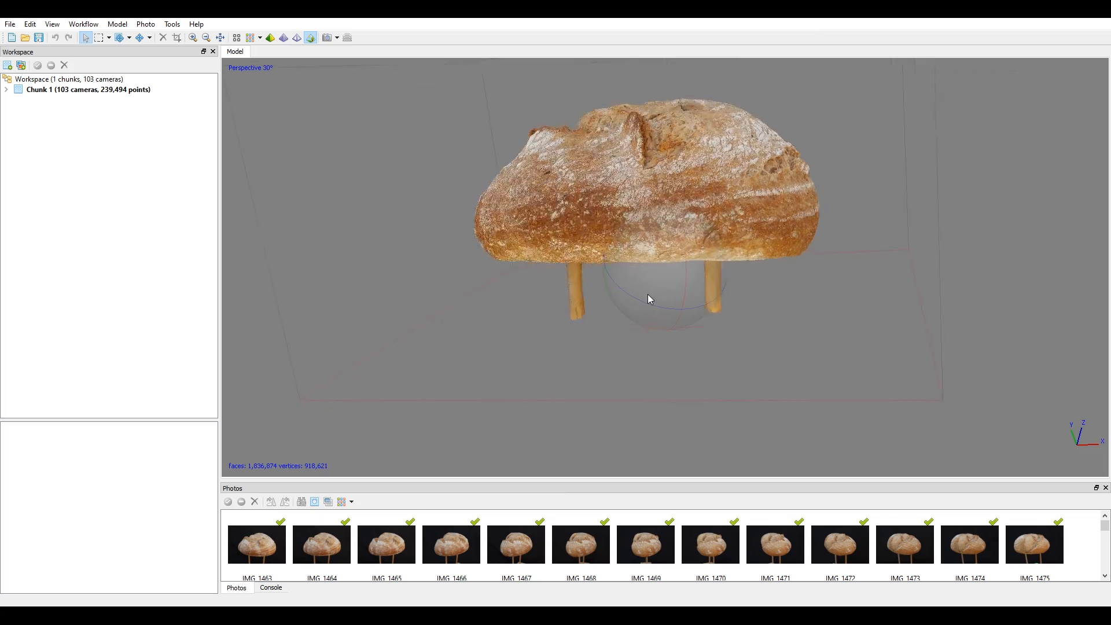
pyautogui.scroll(3, 648, 294)
pyautogui.moveTo(652, 268); pyautogui.dragTo(691, 267)
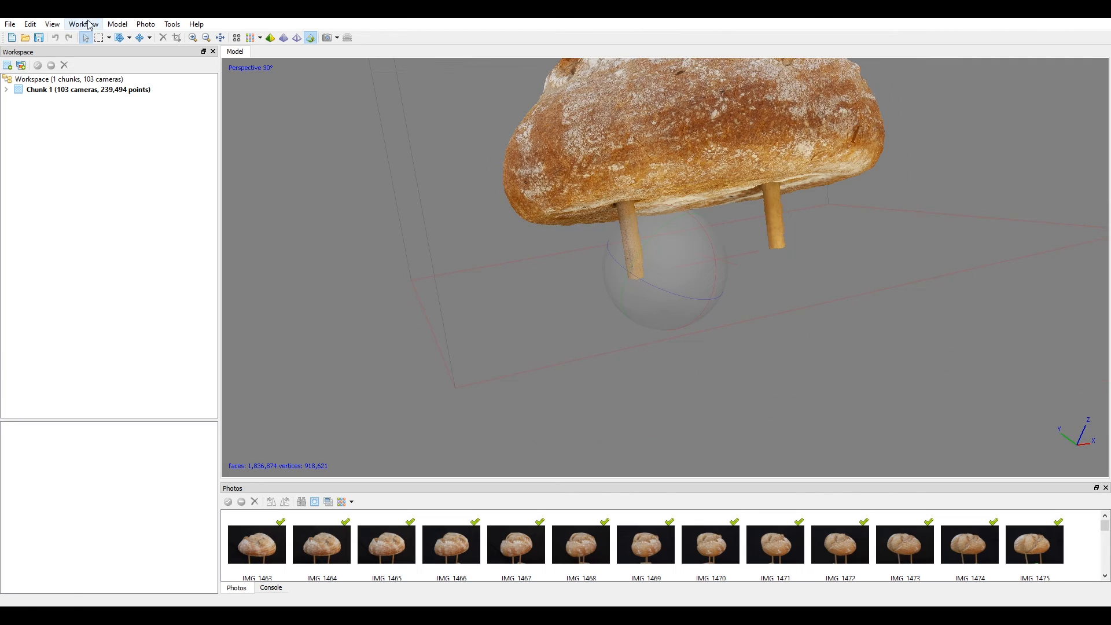
# Select one support stick on the bread's underside, viewed end-on, using Circle Selection.
pyautogui.moveTo(643, 182); pyautogui.dragTo(688, 287)
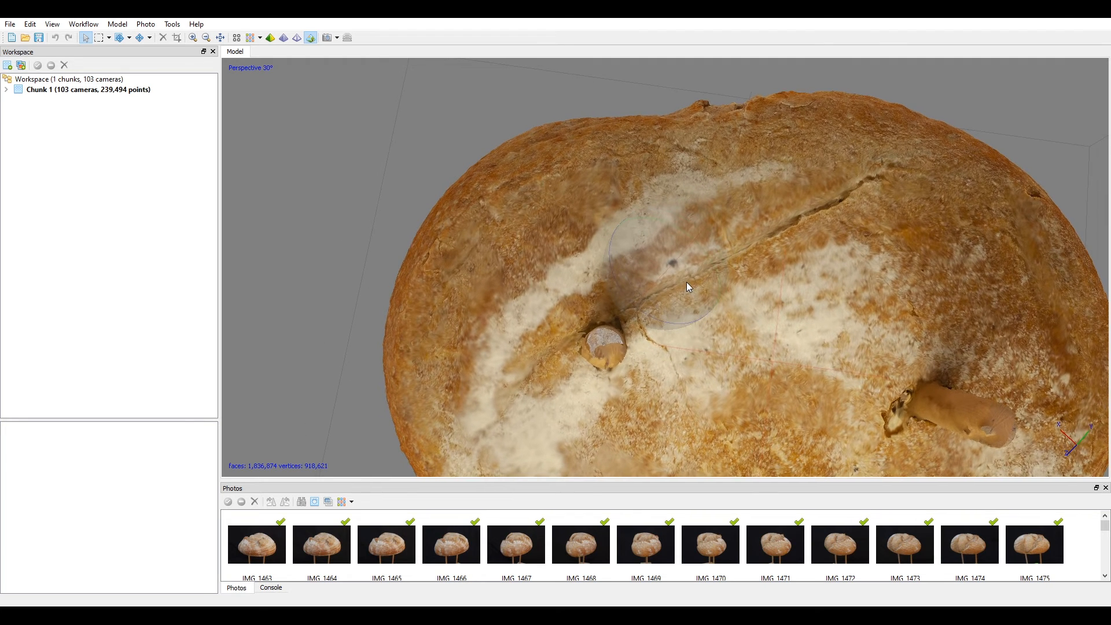
pyautogui.click(109, 38)
pyautogui.click(129, 66)
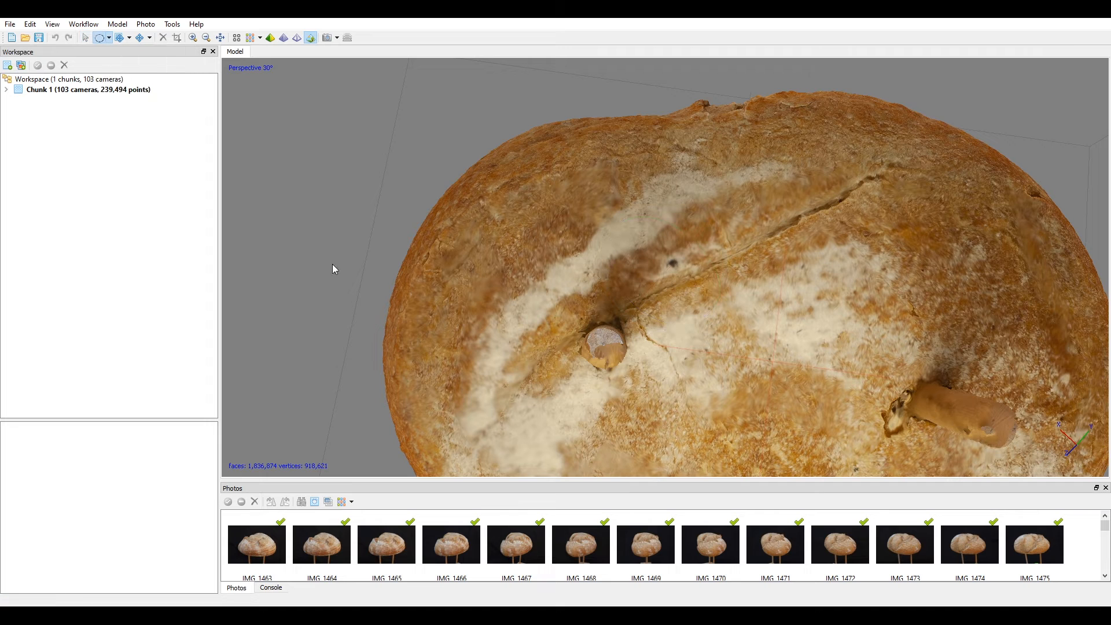
pyautogui.moveTo(573, 320); pyautogui.dragTo(619, 366)
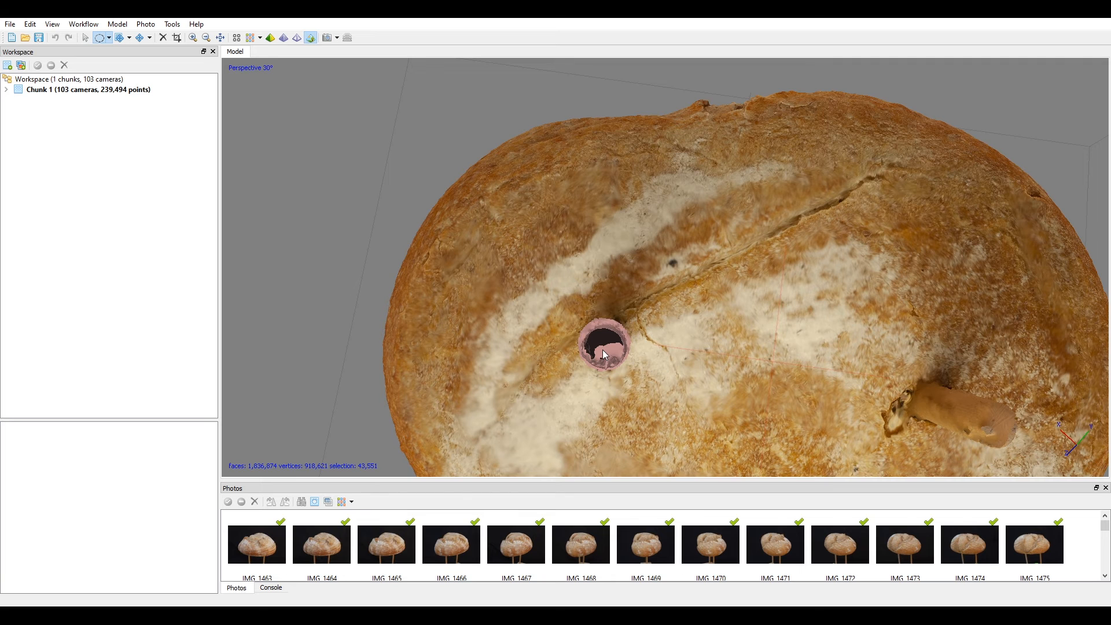
pyautogui.moveTo(624, 322)
pyautogui.mouseDown(button='middle')
pyautogui.moveTo(644, 251)
pyautogui.moveTo(649, 296)
pyautogui.moveTo(635, 325)
pyautogui.mouseUp(button='middle')
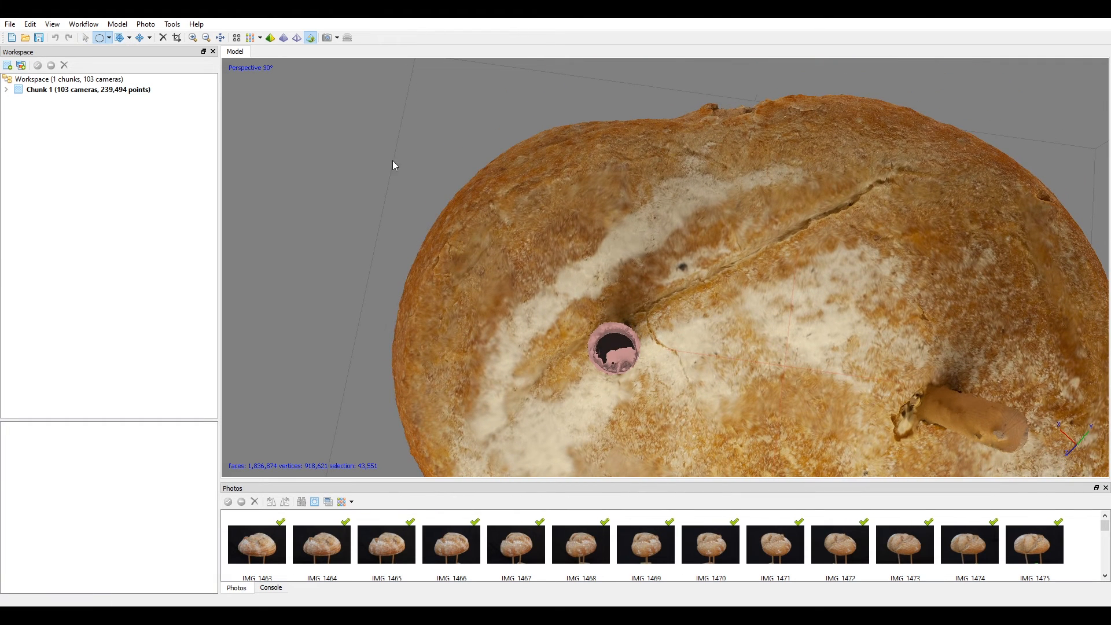
# Check the upper crust for faces caught through the bread and remove them from the selection, keeping the stick selected.
pyautogui.click(87, 37)
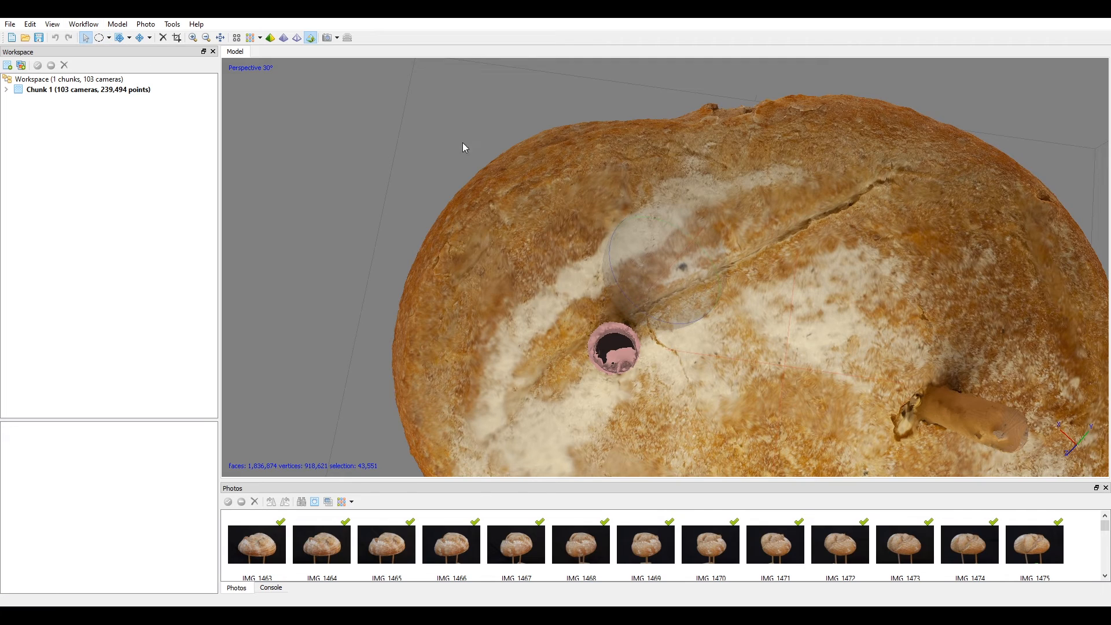
pyautogui.moveTo(697, 234); pyautogui.dragTo(681, 273)
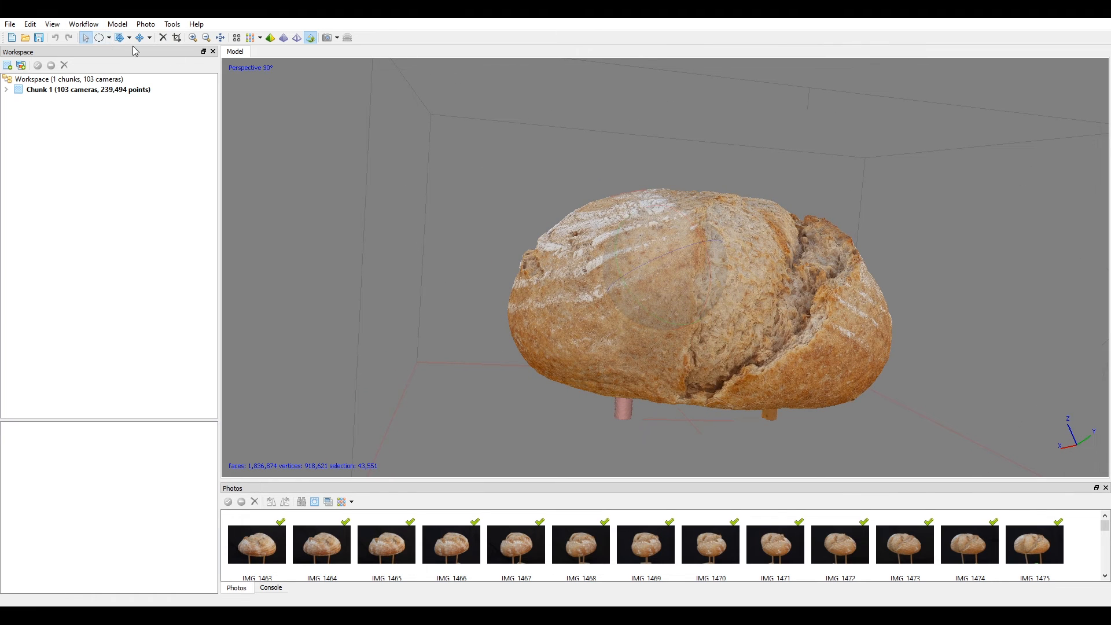
pyautogui.click(100, 37)
pyautogui.moveTo(506, 147); pyautogui.dragTo(594, 194)
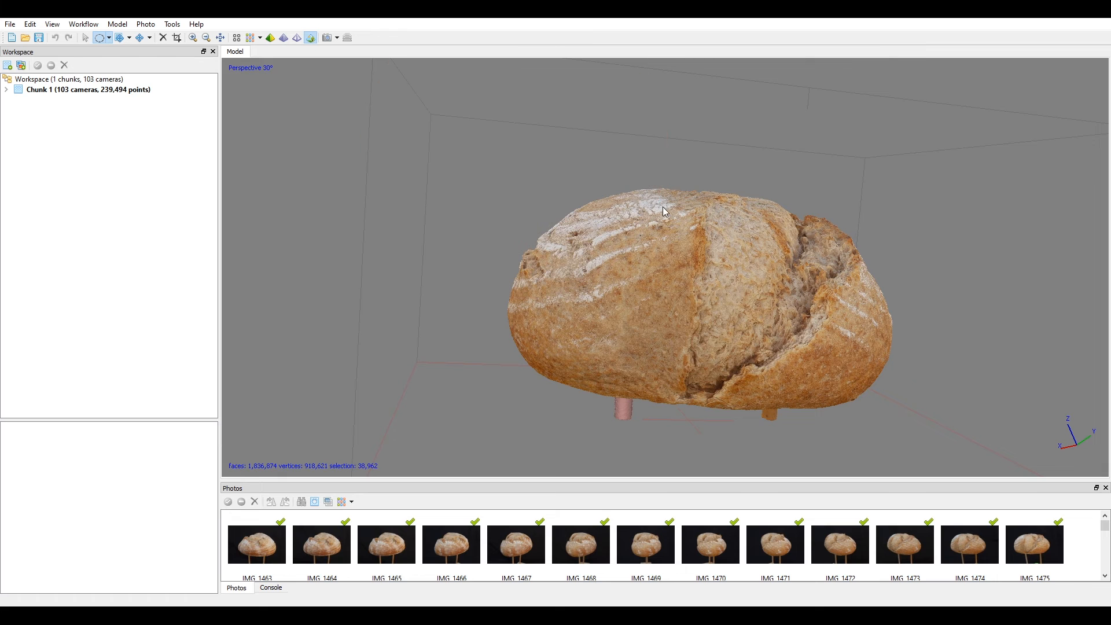
# Check the selected support stick from below, delete its faces from the mesh and inspect the bread's underside.
pyautogui.click(85, 38)
pyautogui.moveTo(670, 243); pyautogui.dragTo(653, 159)
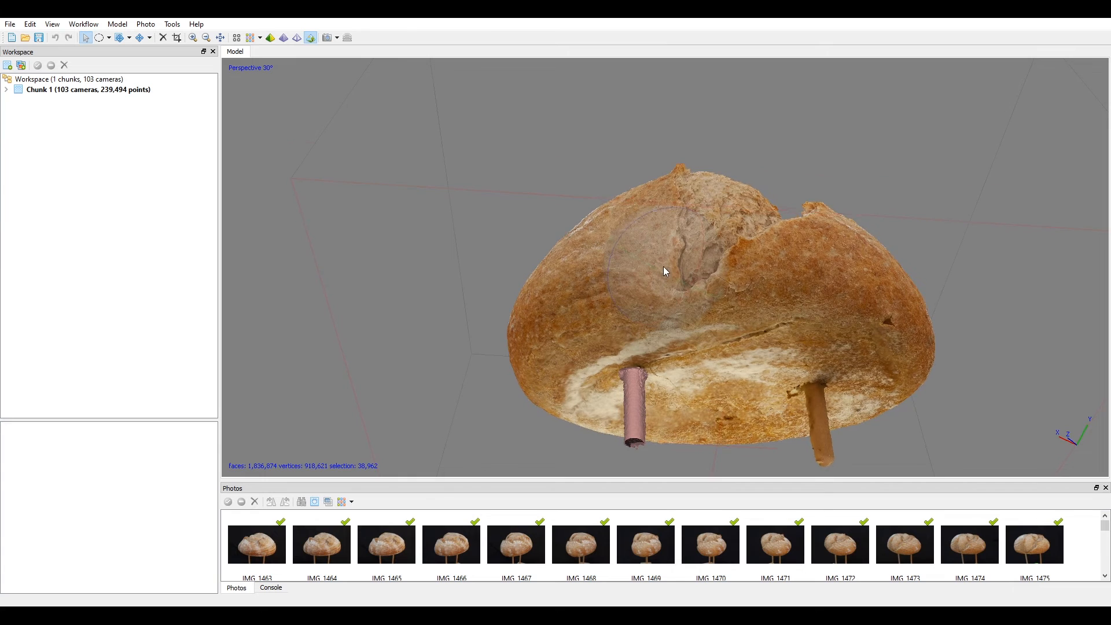
pyautogui.moveTo(658, 256); pyautogui.dragTo(654, 241)
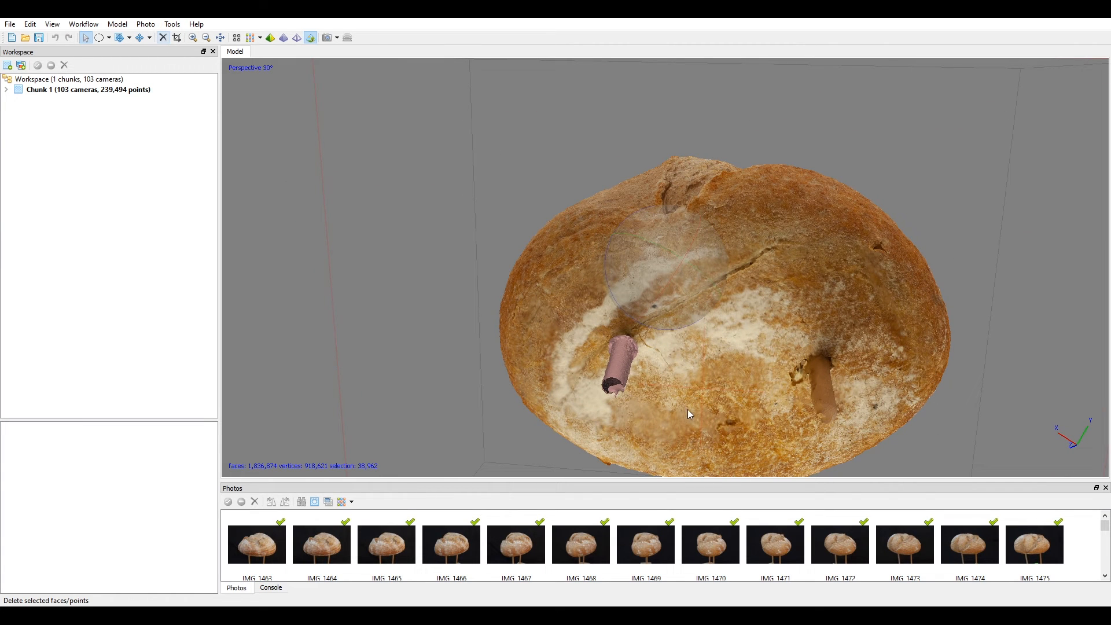
pyautogui.press('Delete')
pyautogui.moveTo(689, 329); pyautogui.dragTo(686, 274)
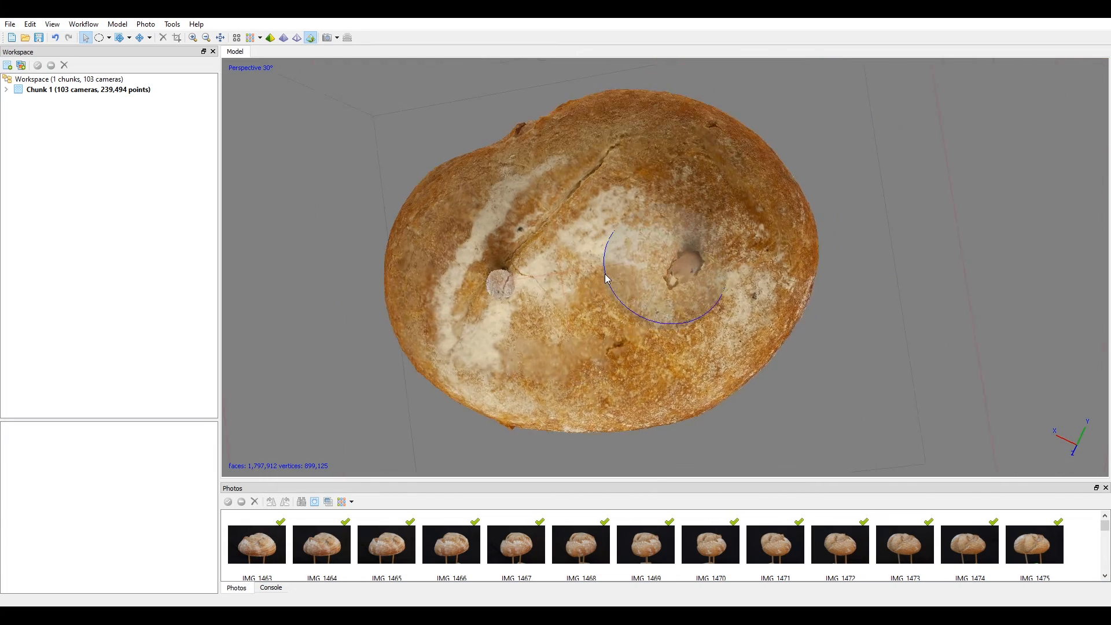
# Select the remaining long support stick on the bread's underside, viewed end-on, using Circle Selection.
pyautogui.scroll(5, 686, 274)
pyautogui.scroll(-5, 686, 274)
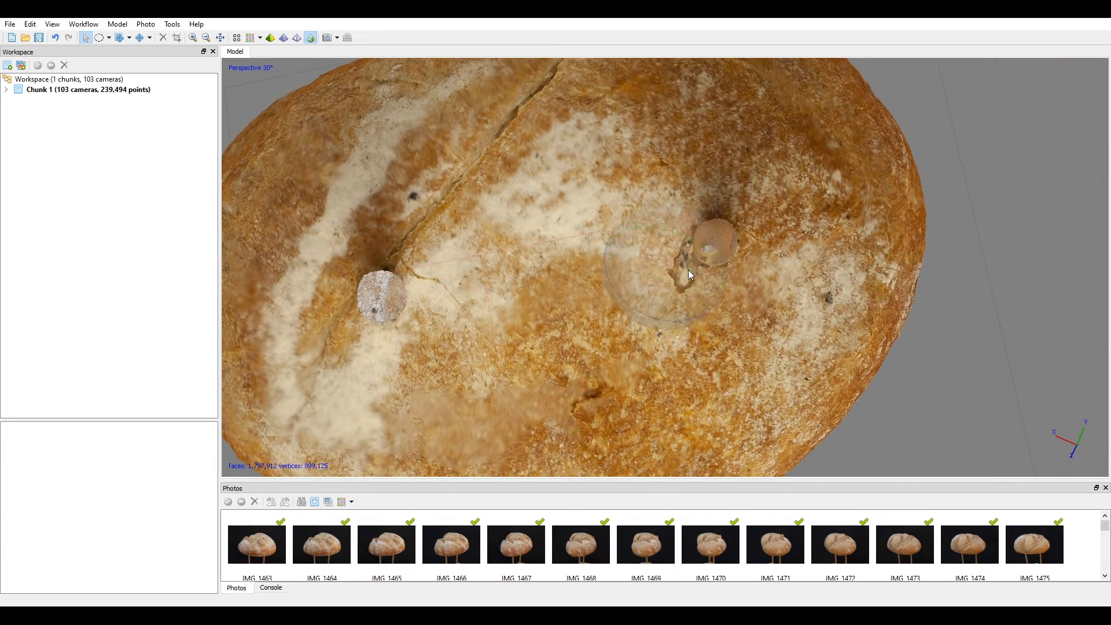
pyautogui.scroll(5, 693, 268)
pyautogui.moveTo(694, 266); pyautogui.dragTo(698, 269, button='middle')
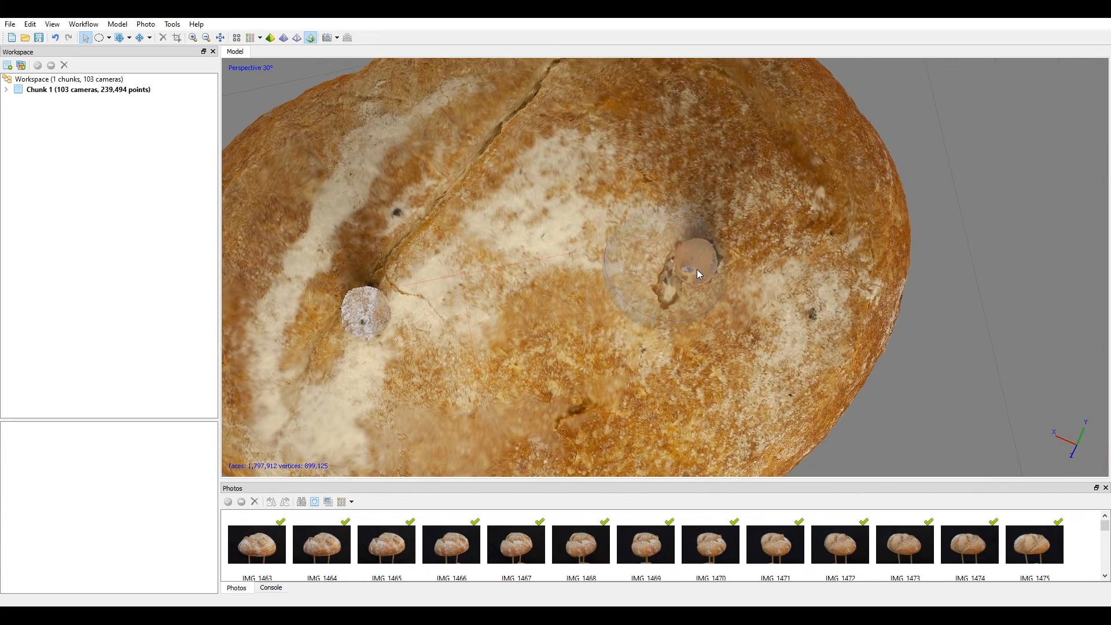
pyautogui.click(110, 39)
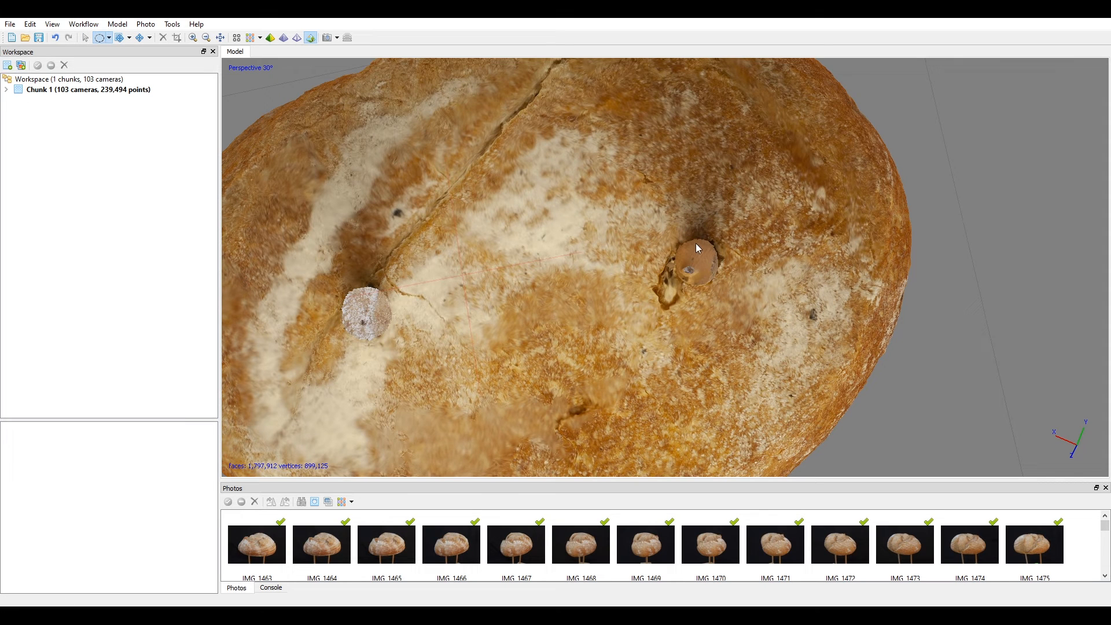
pyautogui.moveTo(710, 279); pyautogui.dragTo(712, 284)
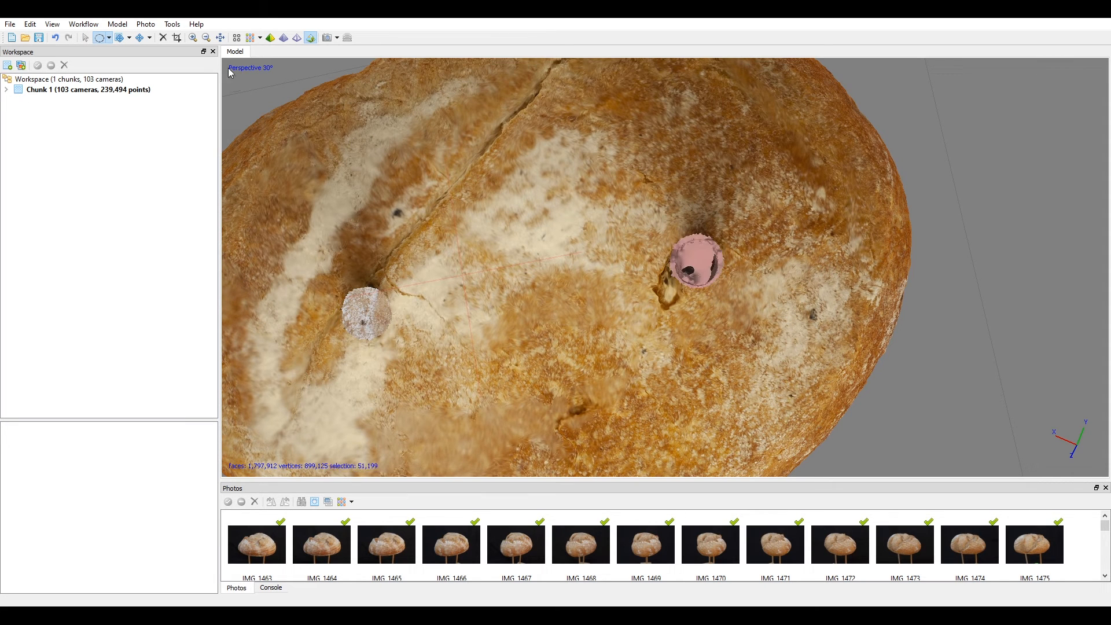
# Deselect the upper-crust faces caught through the bread with Circle Selection, keeping only the stick's faces selected.
pyautogui.click(85, 37)
pyautogui.moveTo(674, 282); pyautogui.dragTo(640, 258)
pyautogui.click(101, 38)
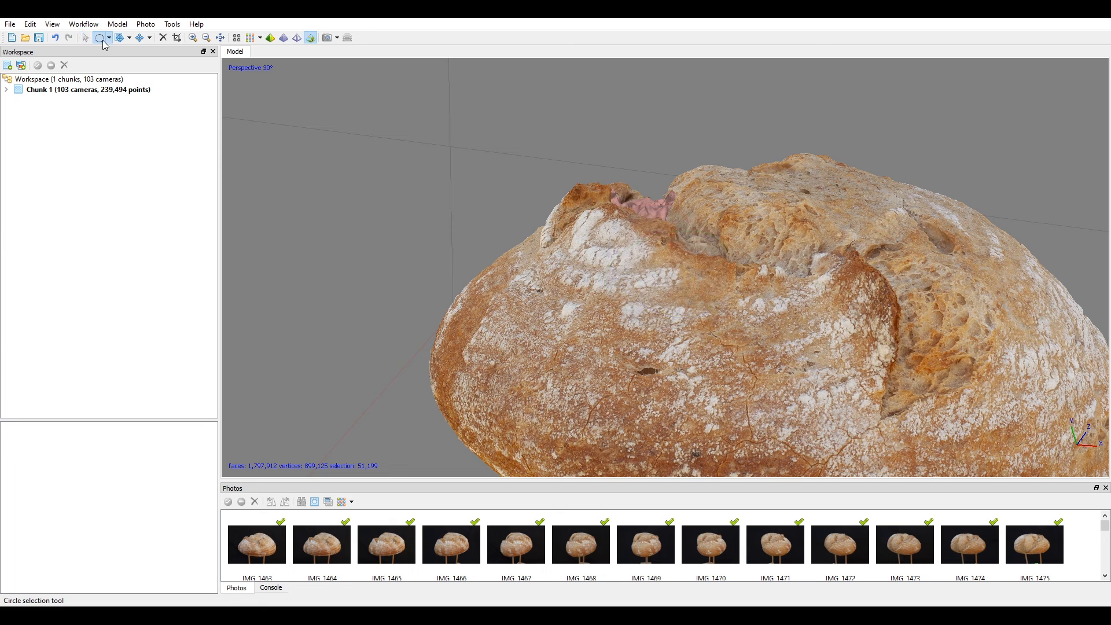
pyautogui.moveTo(624, 165); pyautogui.dragTo(708, 237)
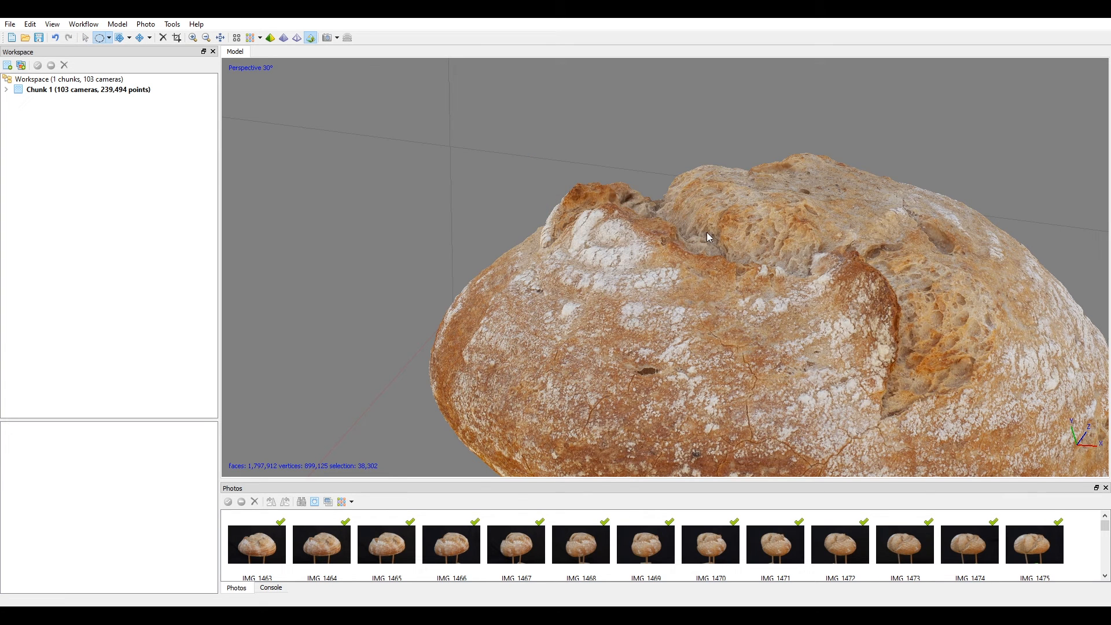
# Check the selected stick from below and delete its faces from the mesh.
pyautogui.click(86, 38)
pyautogui.moveTo(804, 254); pyautogui.dragTo(682, 249)
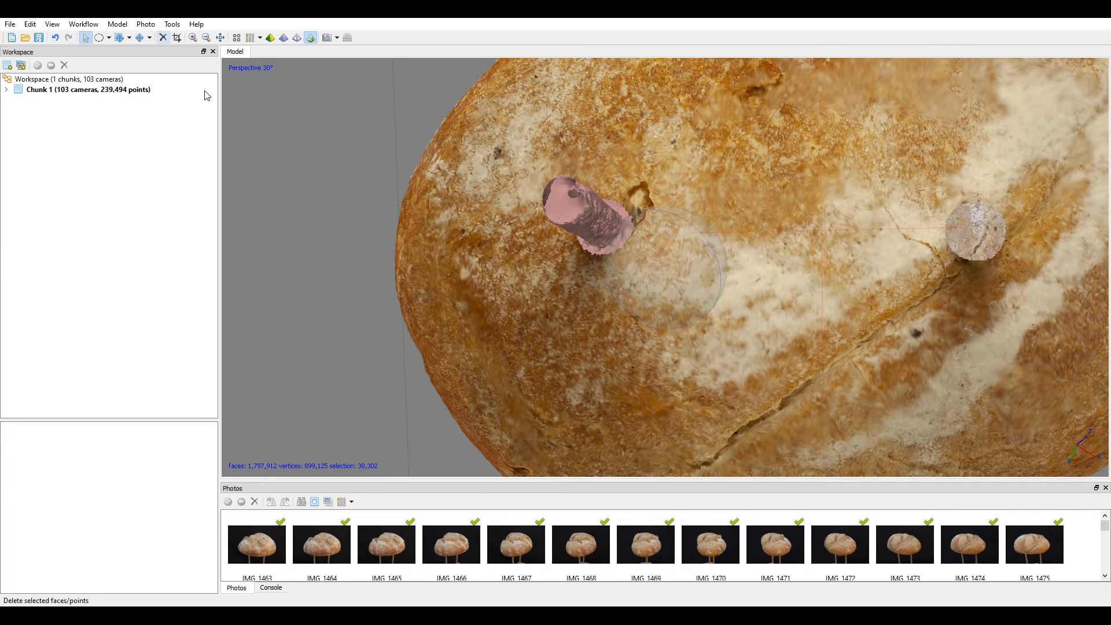
pyautogui.scroll(-10, 667, 257)
pyautogui.moveTo(686, 260); pyautogui.dragTo(631, 293)
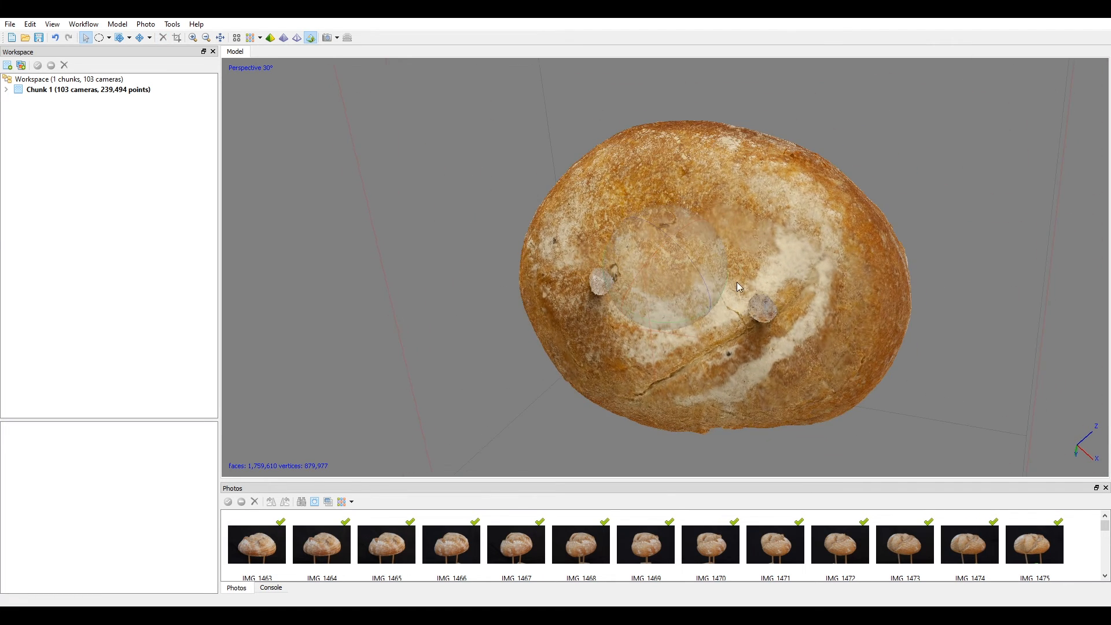
# Close the two holes left by the removed sticks using Close Holes at a level of 100%.
pyautogui.scroll(5, 719, 272)
pyautogui.scroll(-1, 648, 269)
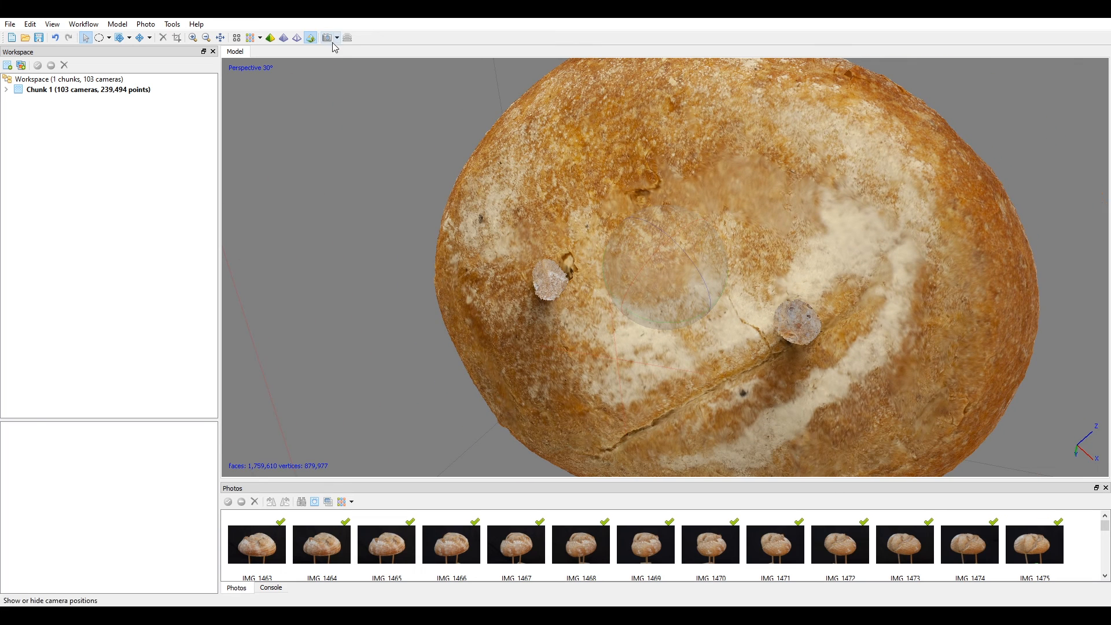
pyautogui.click(172, 24)
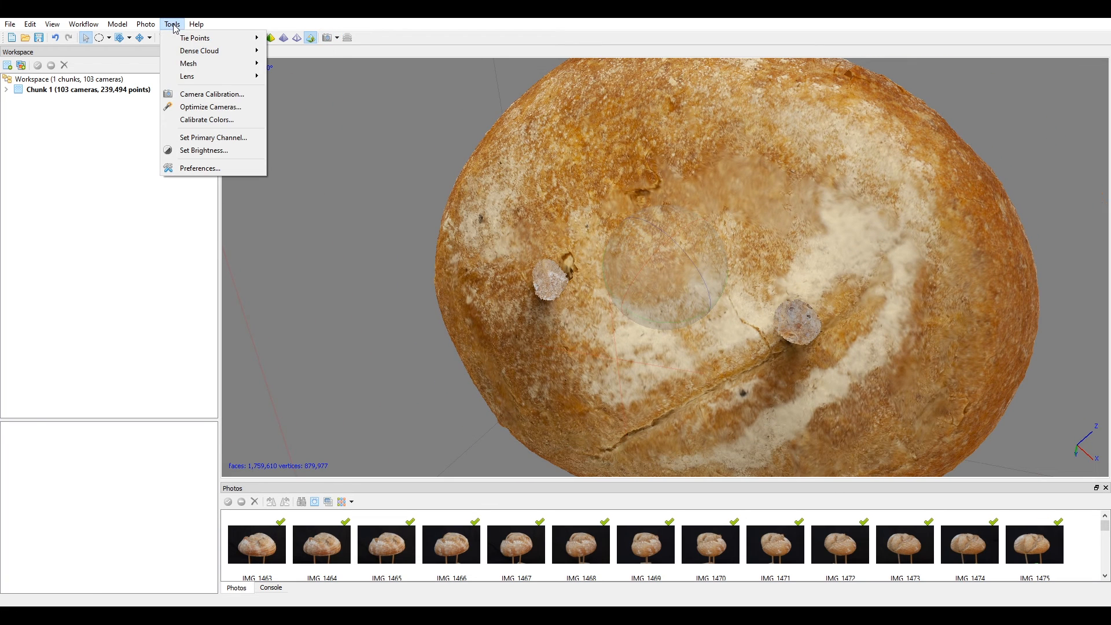
pyautogui.moveTo(199, 64)
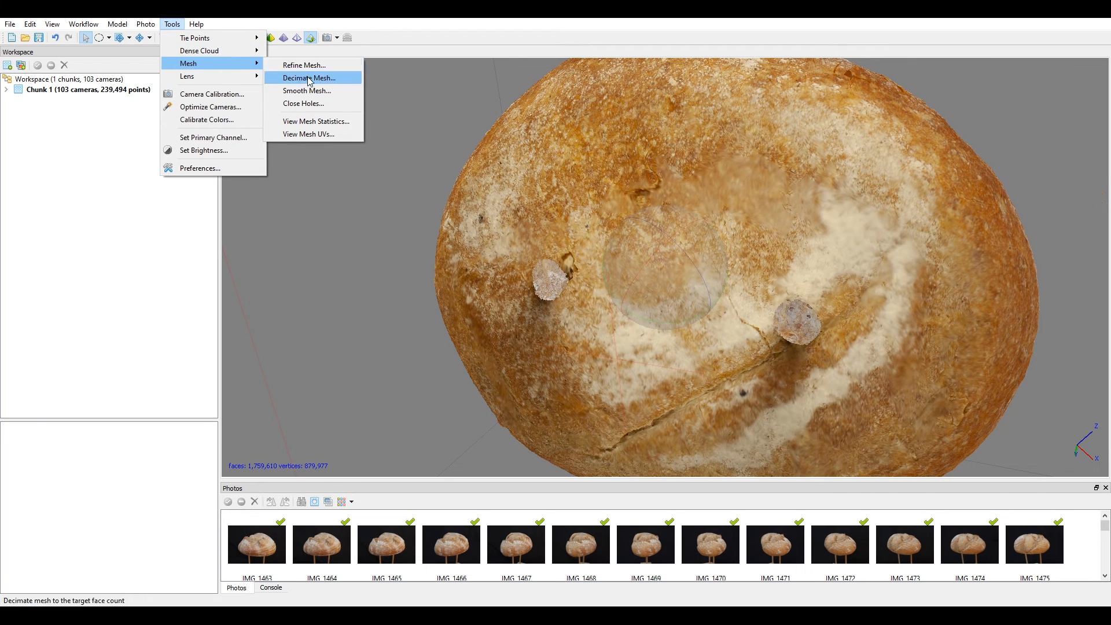
pyautogui.click(312, 105)
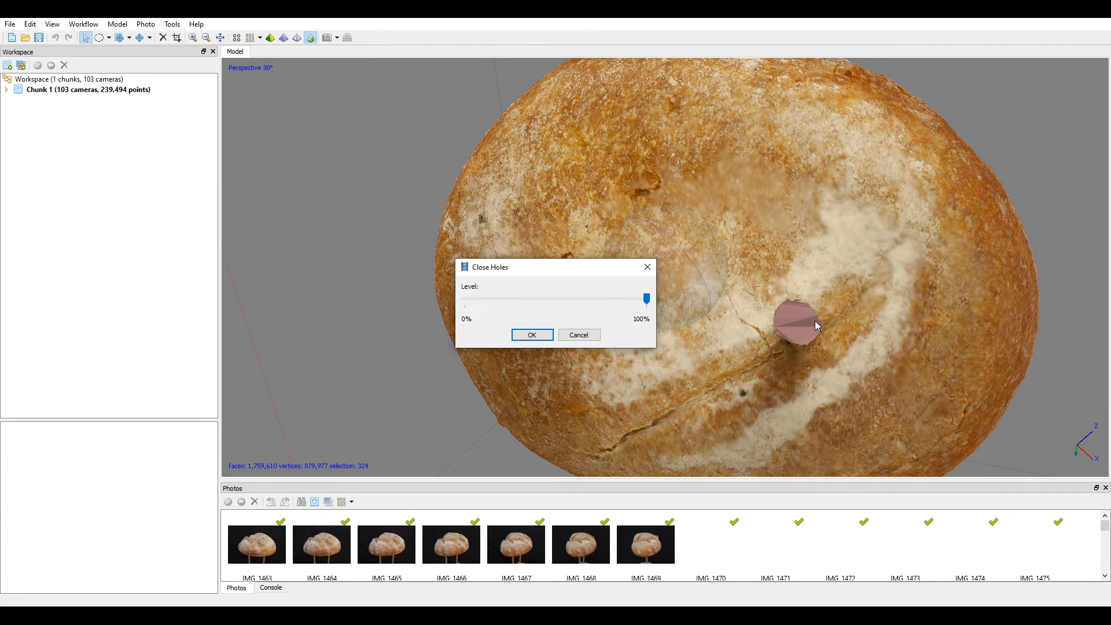
pyautogui.moveTo(646, 299); pyautogui.dragTo(620, 312)
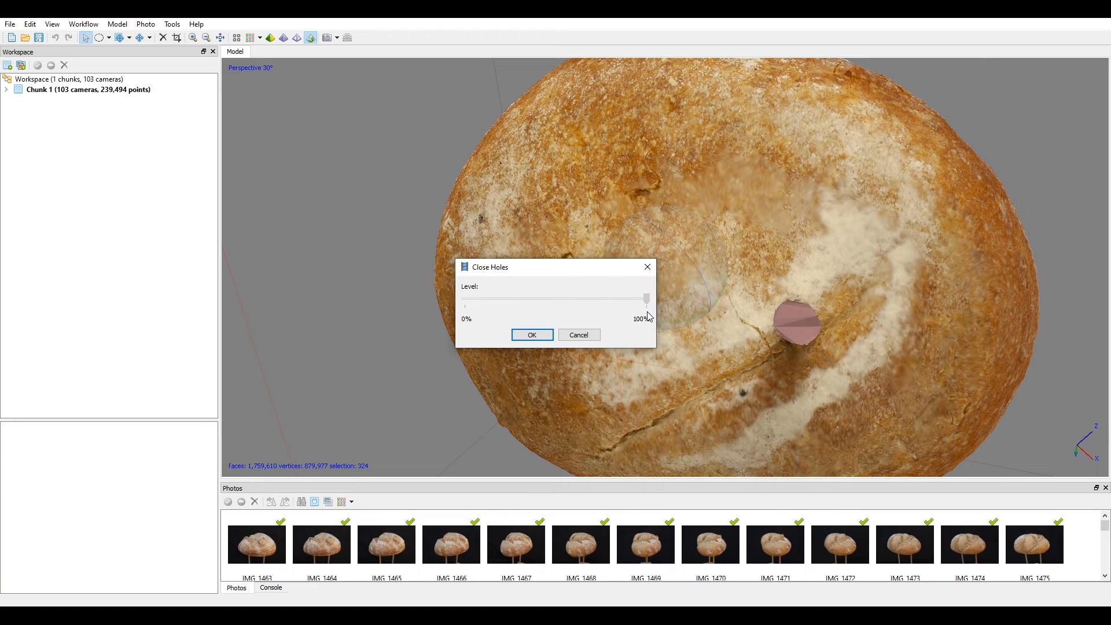
pyautogui.click(532, 335)
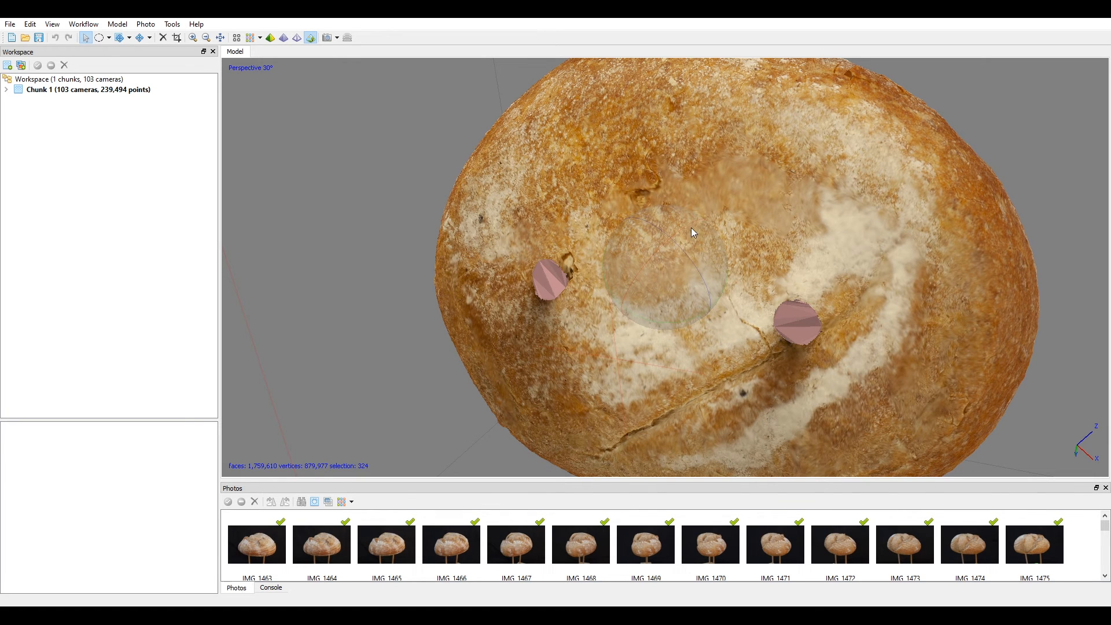
pyautogui.moveTo(716, 249); pyautogui.dragTo(682, 273)
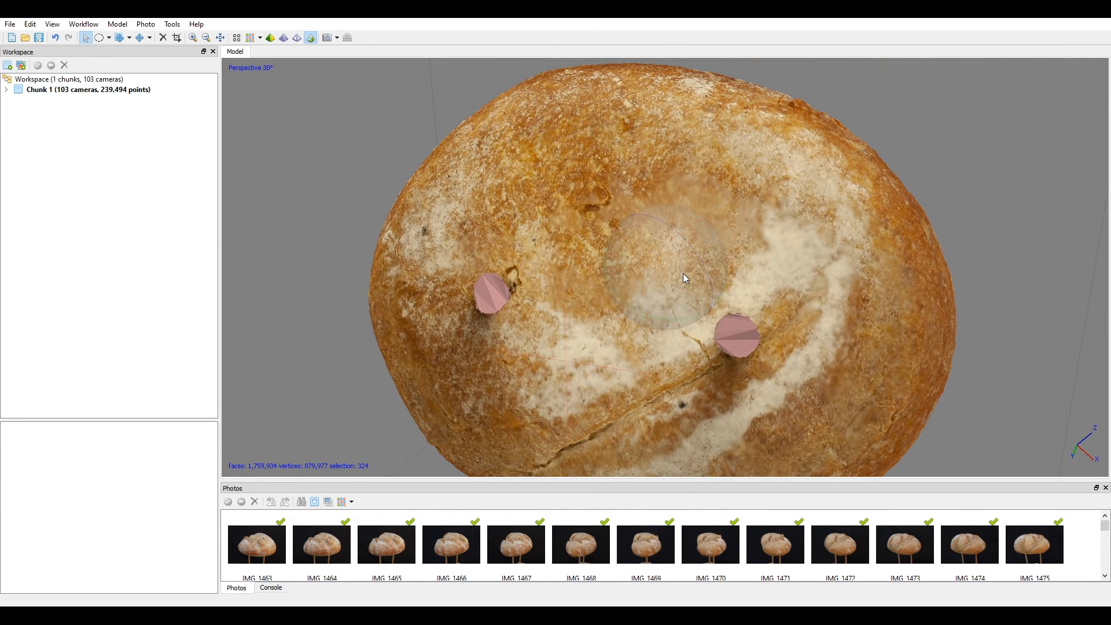
# Smooth only the selected hole patches using Smooth Mesh with a strength of 1.00.
pyautogui.click(166, 26)
pyautogui.moveTo(214, 63)
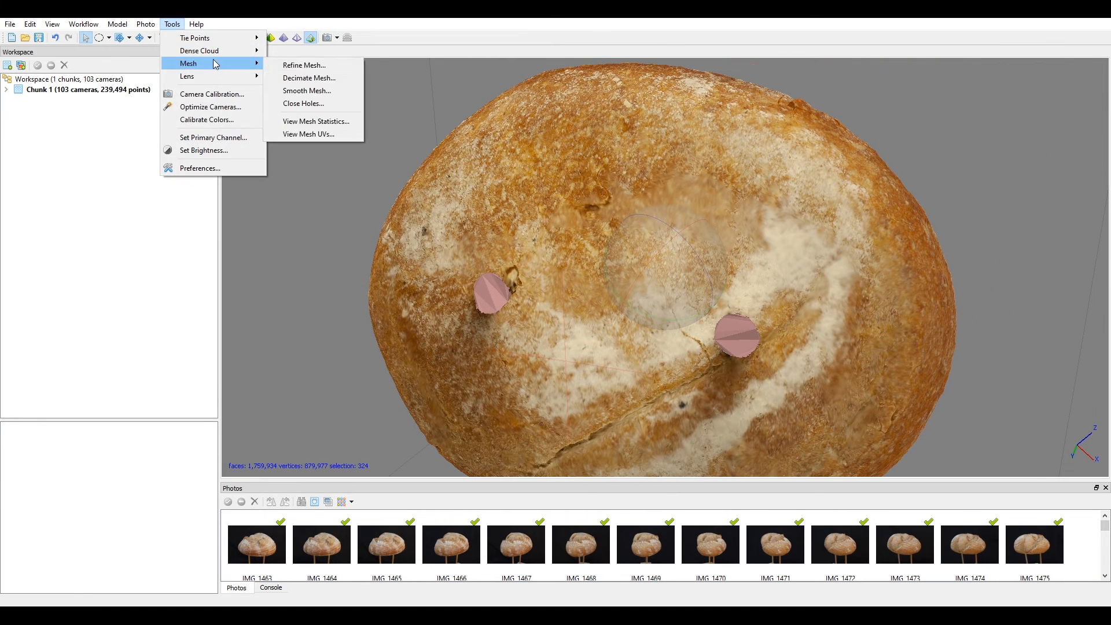
pyautogui.click(318, 92)
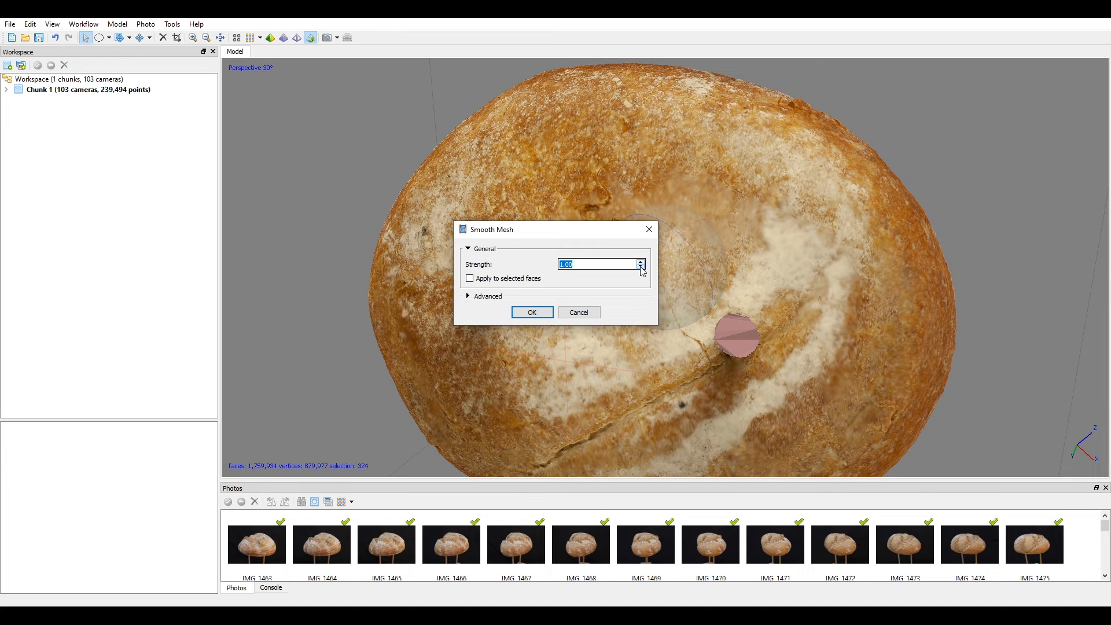
pyautogui.click(534, 313)
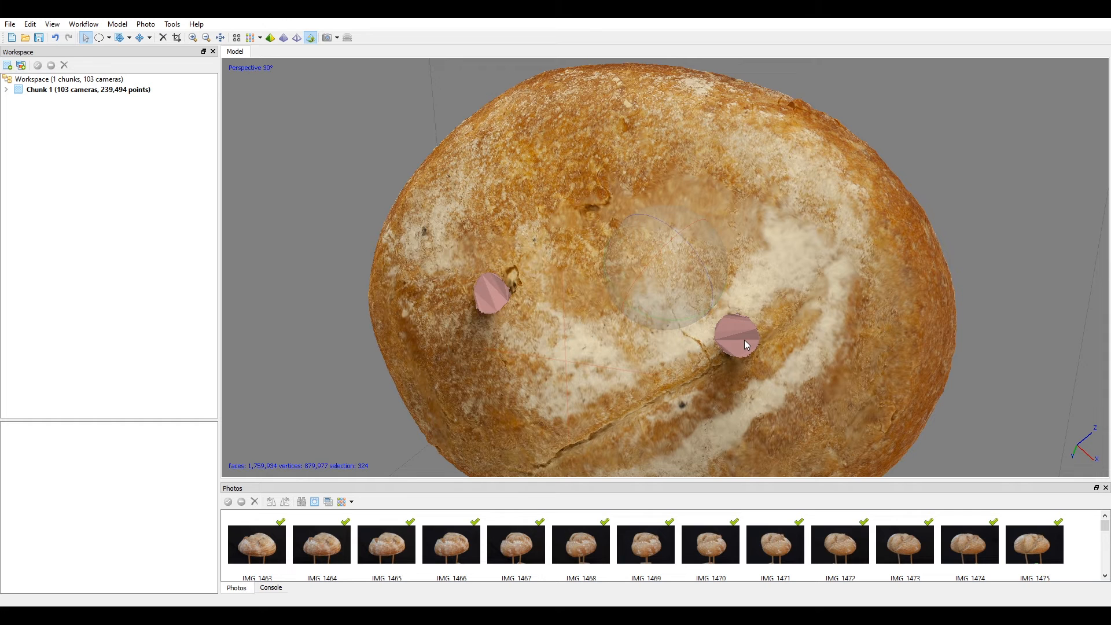
# Run Smooth Mesh again on the selected hole patches with the strength raised to 10.00.
pyautogui.scroll(2, 745, 339)
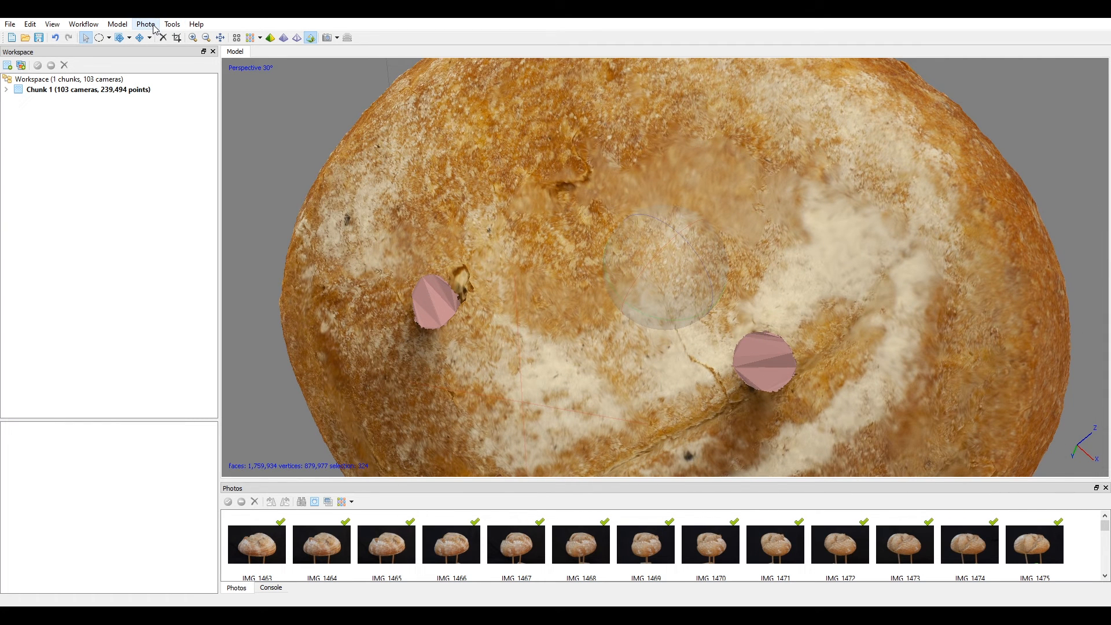
pyautogui.click(172, 24)
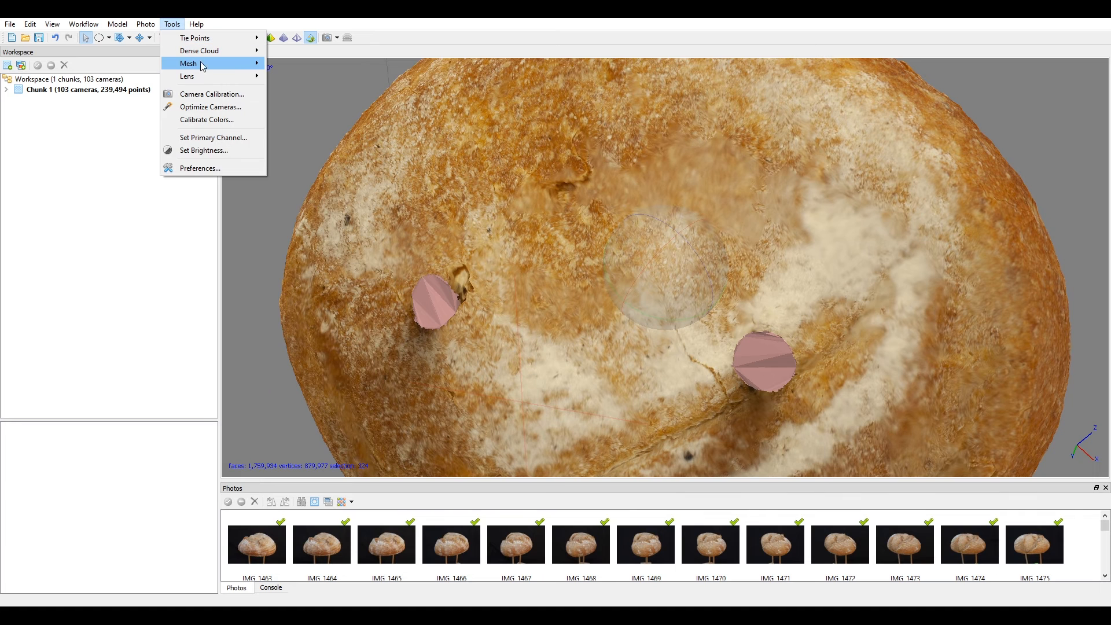
pyautogui.moveTo(208, 70)
pyautogui.click(307, 91)
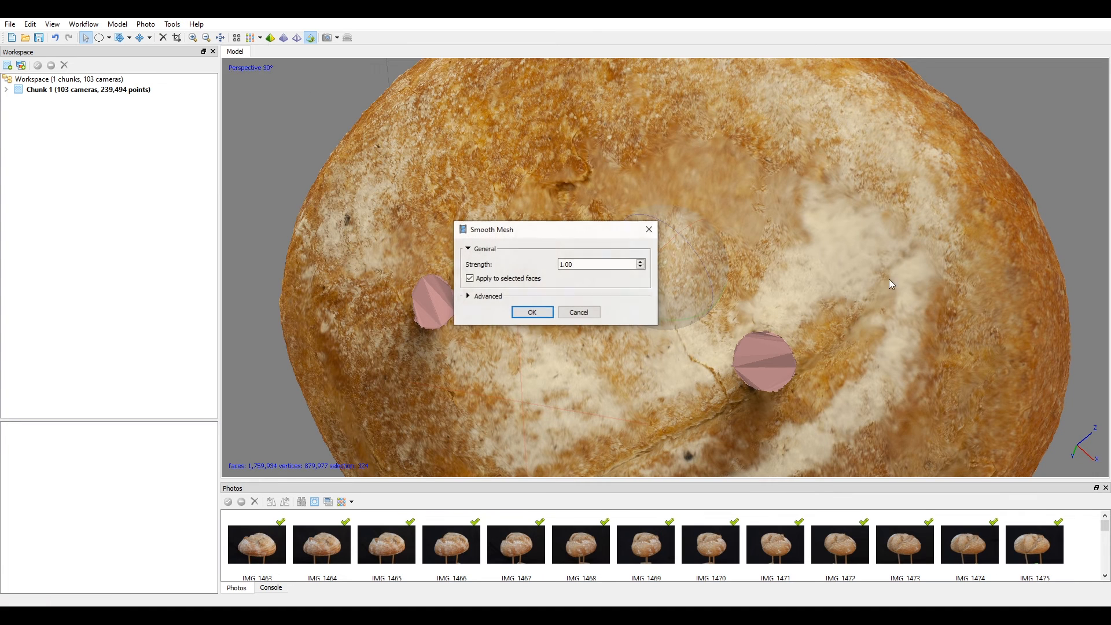
pyautogui.click(636, 263)
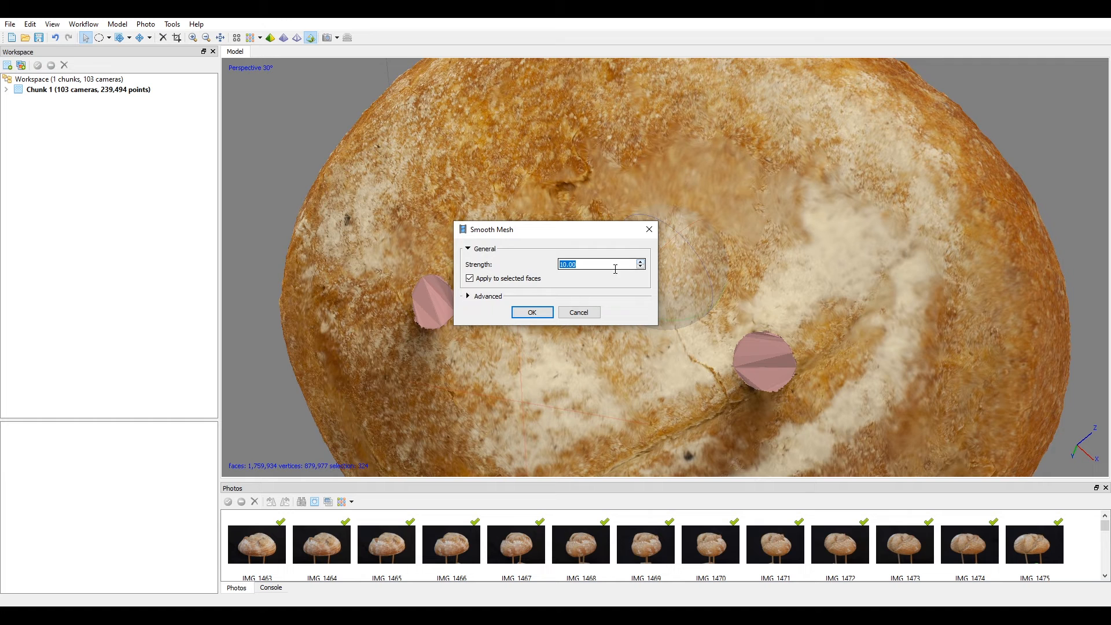
pyautogui.click(468, 297)
pyautogui.click(530, 331)
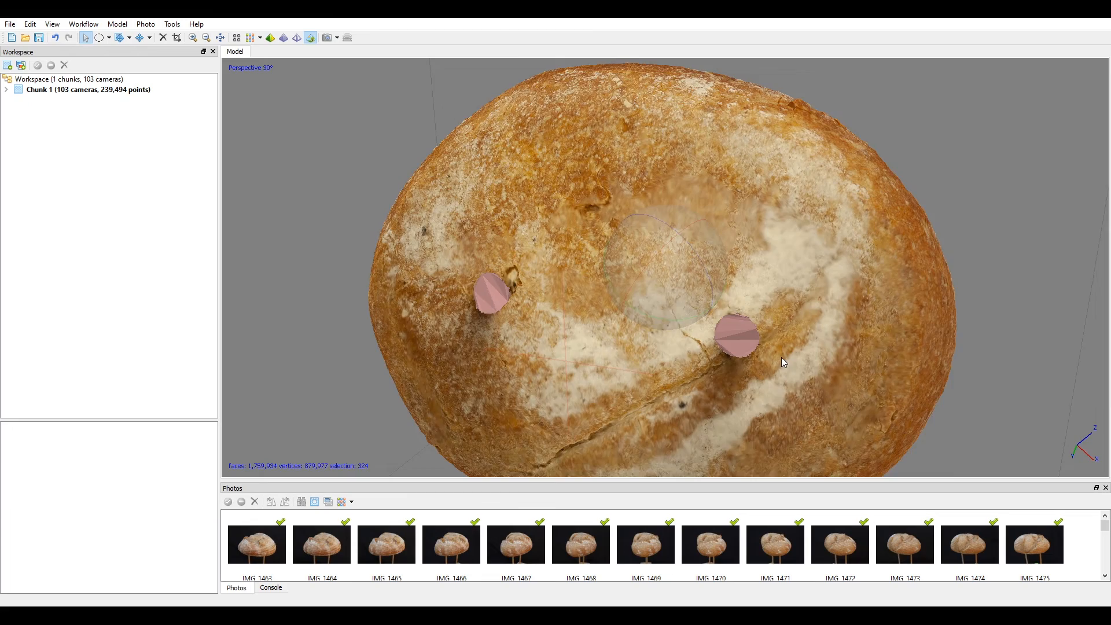
# Examine the two closed hole patches from several angles beneath the bread, as well as its sides.
pyautogui.scroll(2, 756, 343)
pyautogui.moveTo(685, 255); pyautogui.dragTo(695, 279)
pyautogui.scroll(-3, 665, 246)
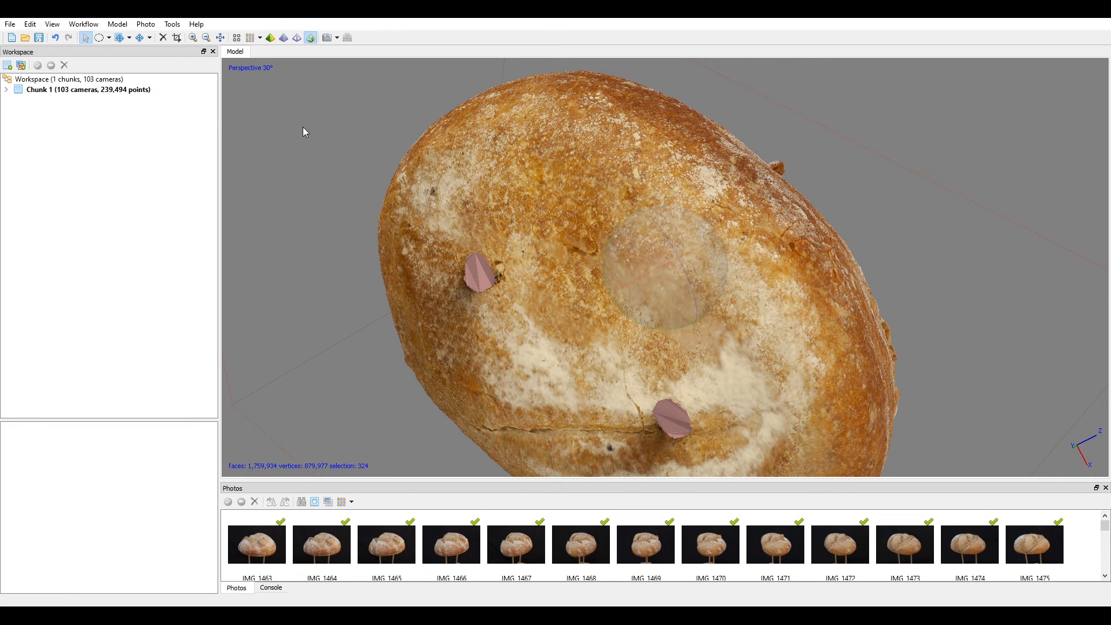
pyautogui.moveTo(283, 131); pyautogui.dragTo(307, 150)
pyautogui.moveTo(686, 261); pyautogui.dragTo(754, 366)
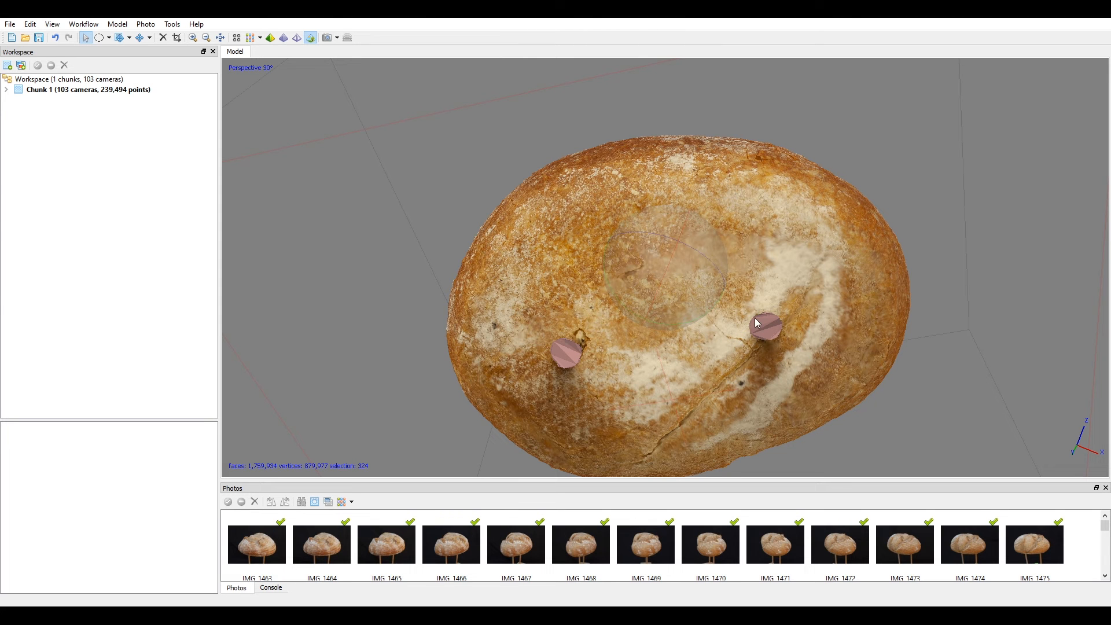
pyautogui.moveTo(675, 275); pyautogui.dragTo(608, 379)
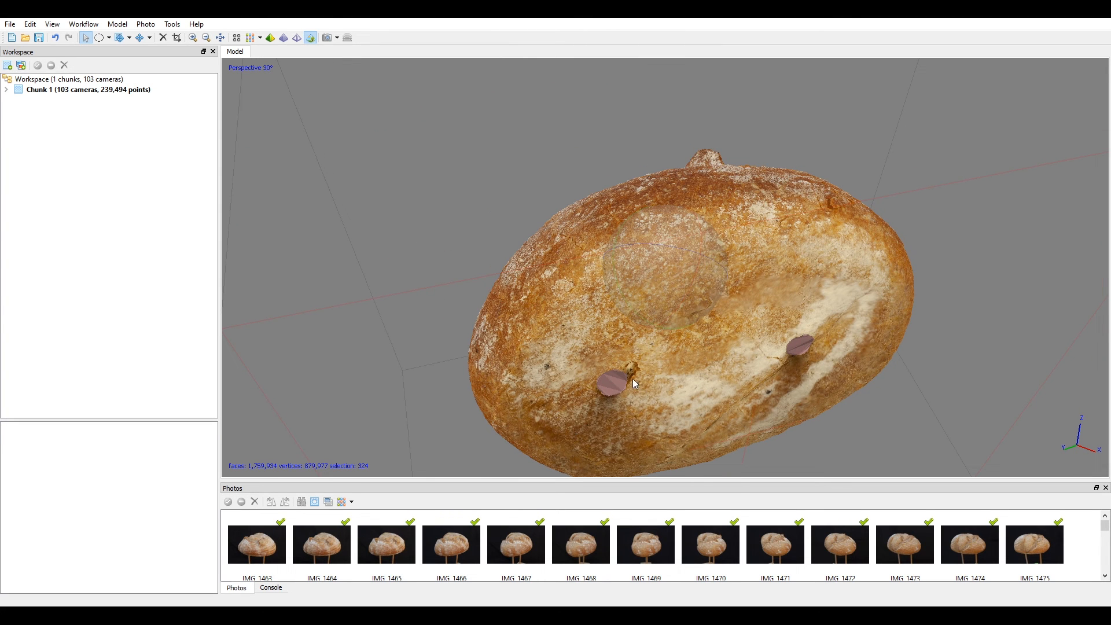
pyautogui.moveTo(671, 234); pyautogui.dragTo(662, 363)
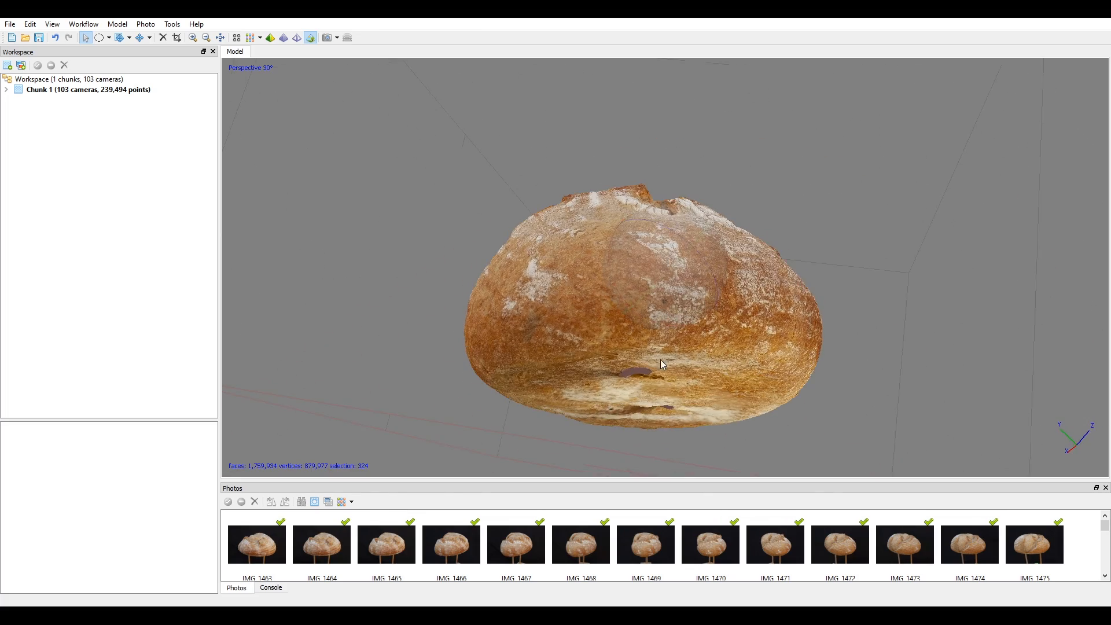
pyautogui.moveTo(693, 266)
pyautogui.mouseDown()
pyautogui.moveTo(687, 297)
pyautogui.moveTo(769, 279)
pyautogui.moveTo(702, 247)
pyautogui.moveTo(692, 262)
pyautogui.mouseUp()
# Save the project as a new version named SourDough_V003 in the PS folder.
pyautogui.click(10, 24)
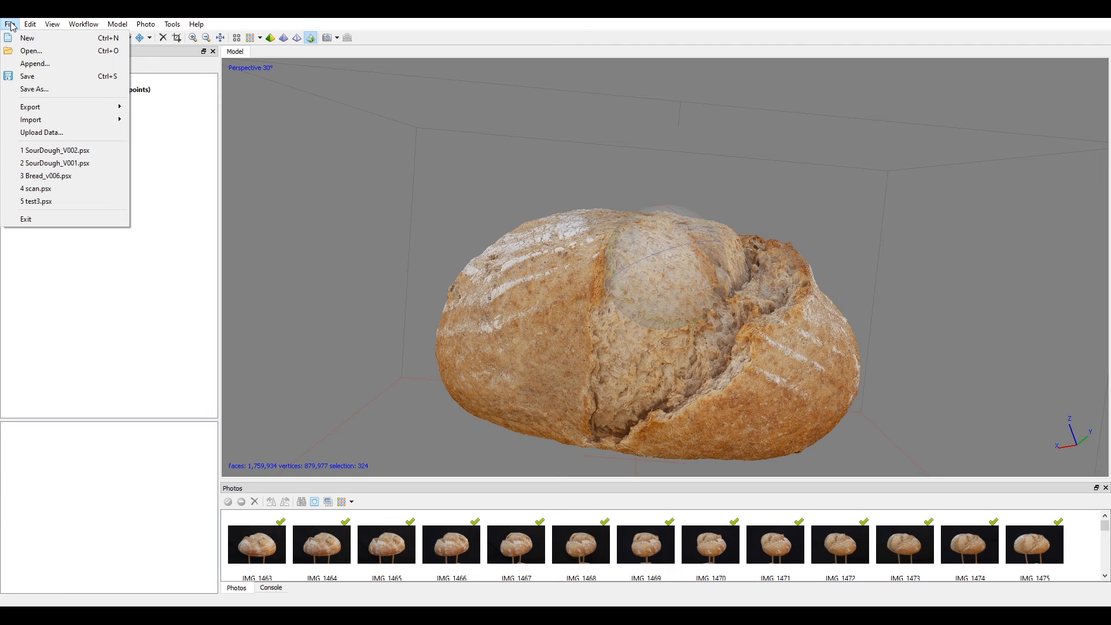
pyautogui.click(31, 78)
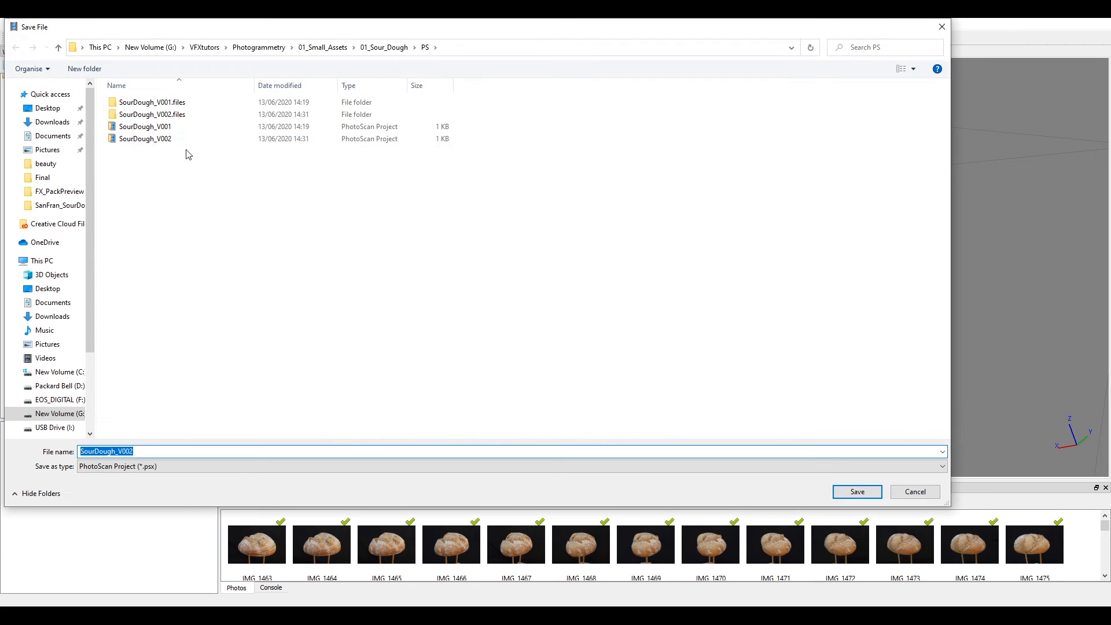
pyautogui.click(174, 139)
pyautogui.click(137, 451)
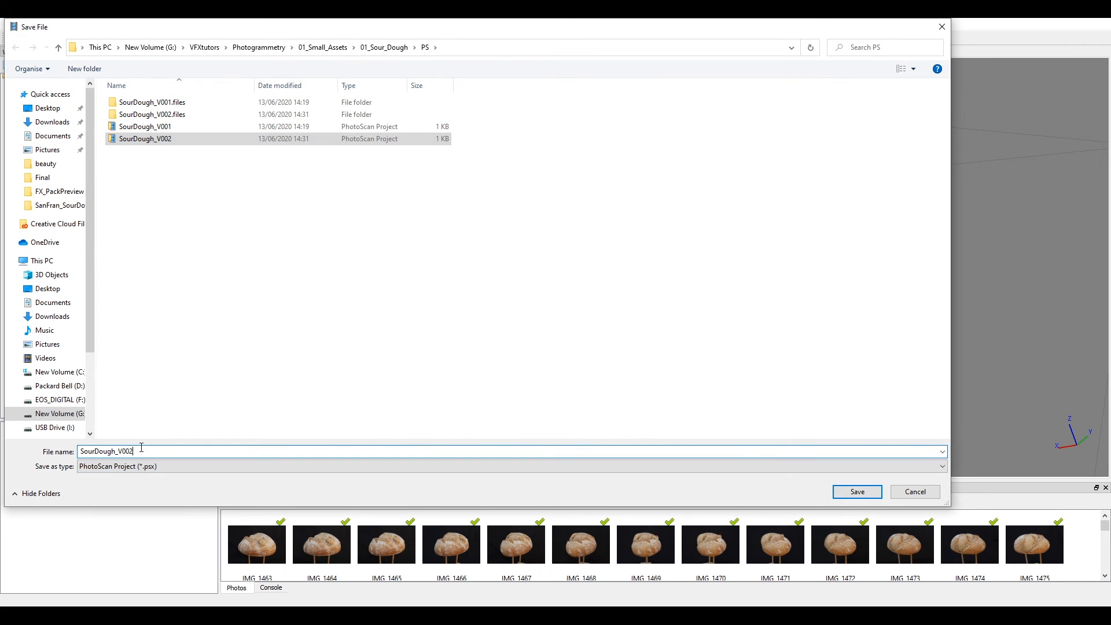
pyautogui.press('BackSpace')
pyautogui.write('3')
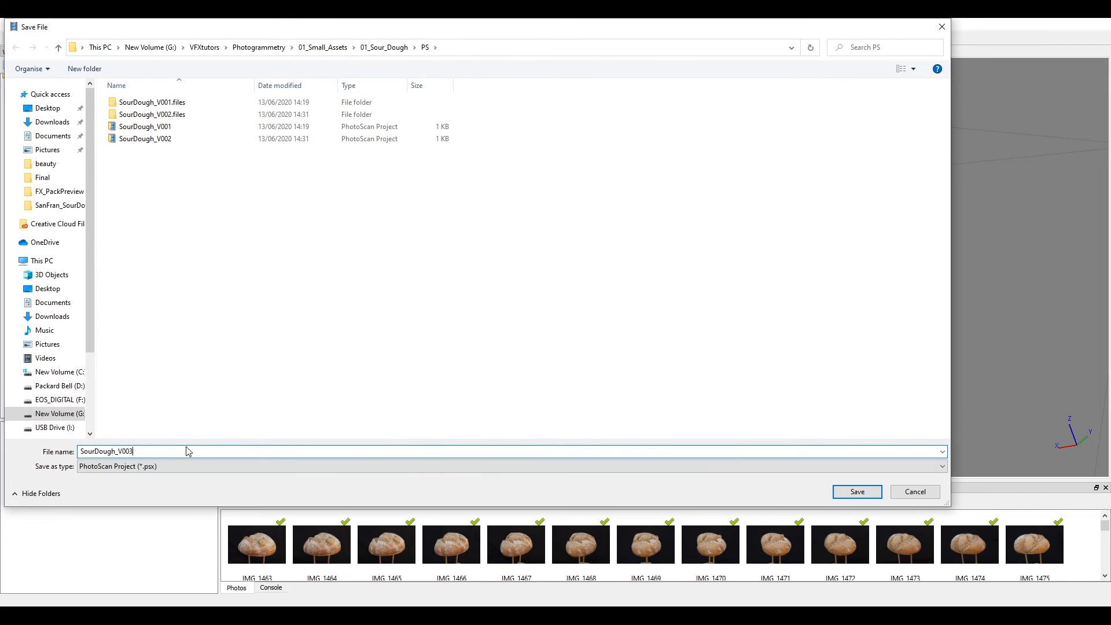
pyautogui.click(855, 491)
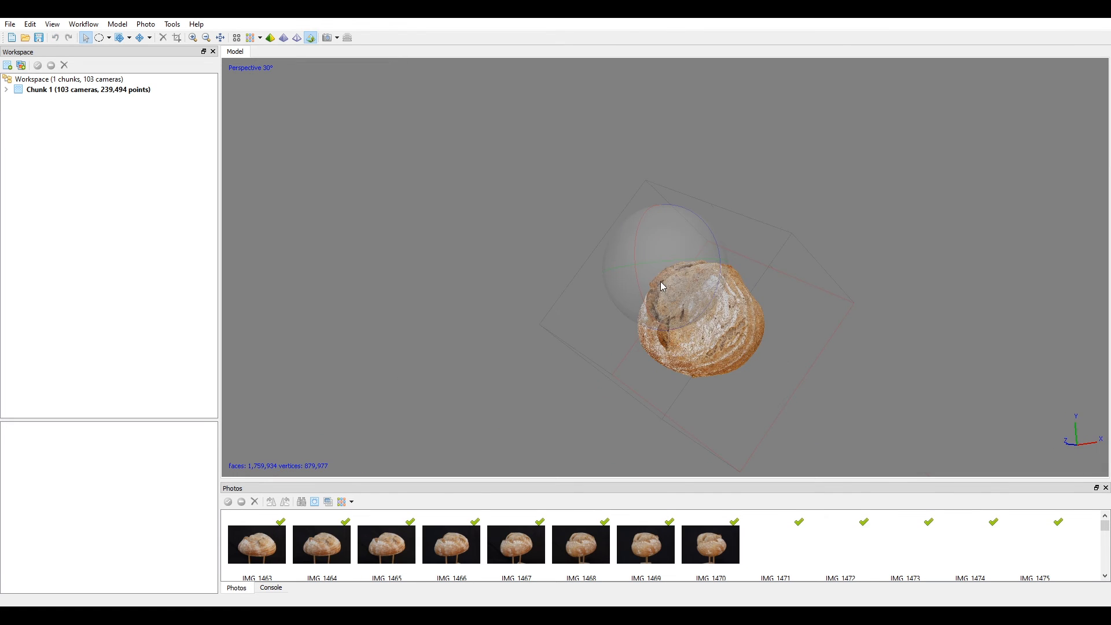
# Begin exporting the bread model, creating and opening a new folder named Export inside 01_Sour_Dough.
pyautogui.scroll(3, 673, 279)
pyautogui.moveTo(673, 279); pyautogui.dragTo(616, 200, button='right')
pyautogui.scroll(2, 616, 200)
pyautogui.moveTo(608, 232); pyautogui.dragTo(637, 209)
pyautogui.click(10, 24)
pyautogui.moveTo(65, 107)
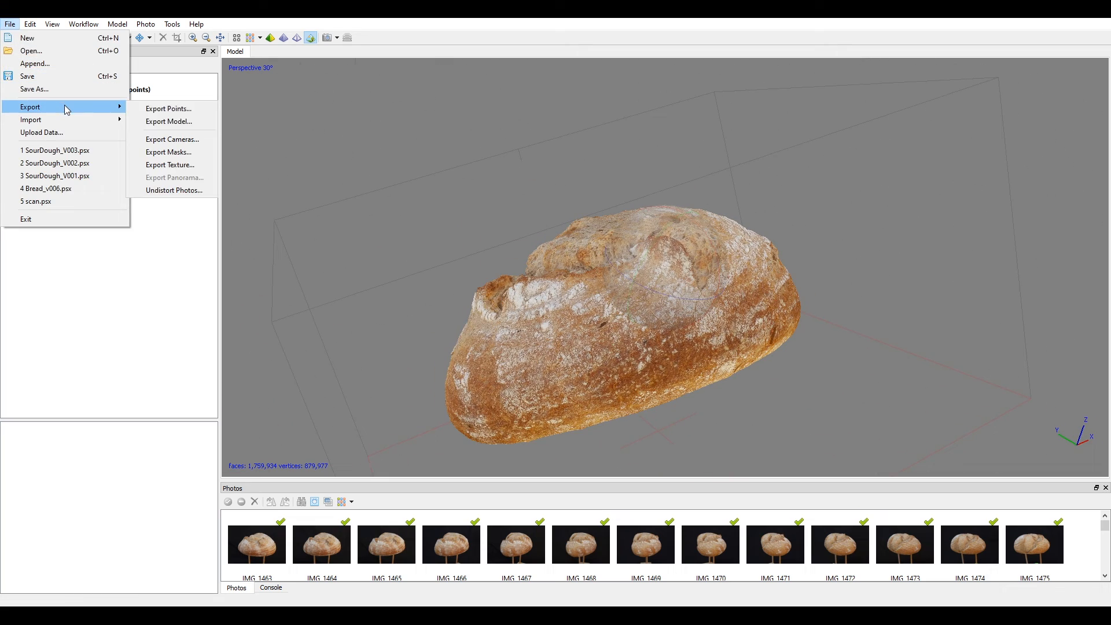
pyautogui.click(188, 122)
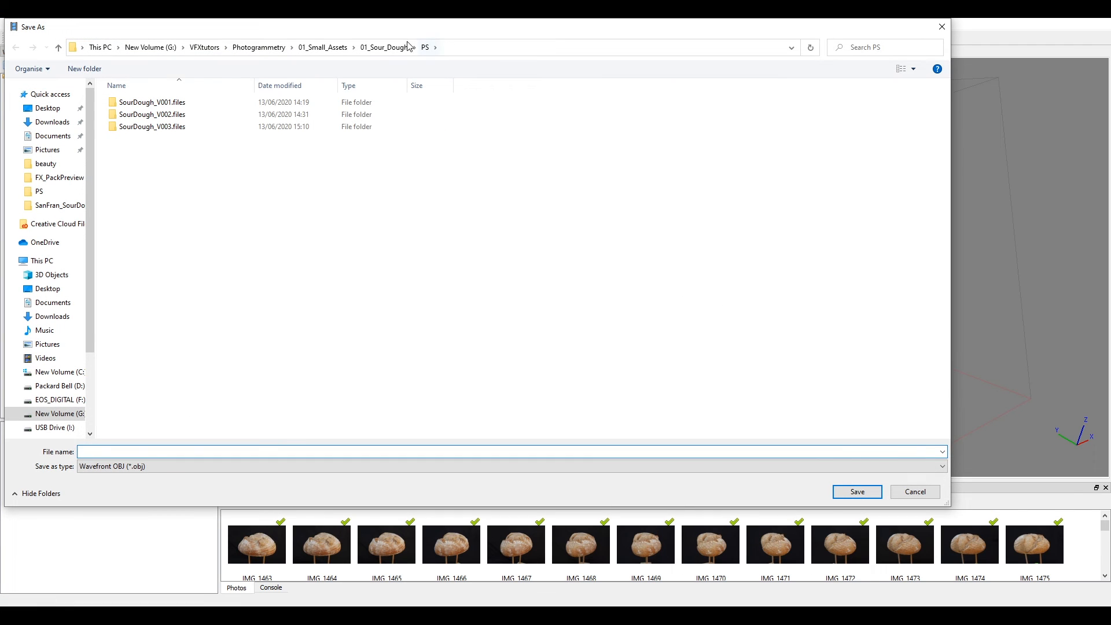
pyautogui.click(389, 47)
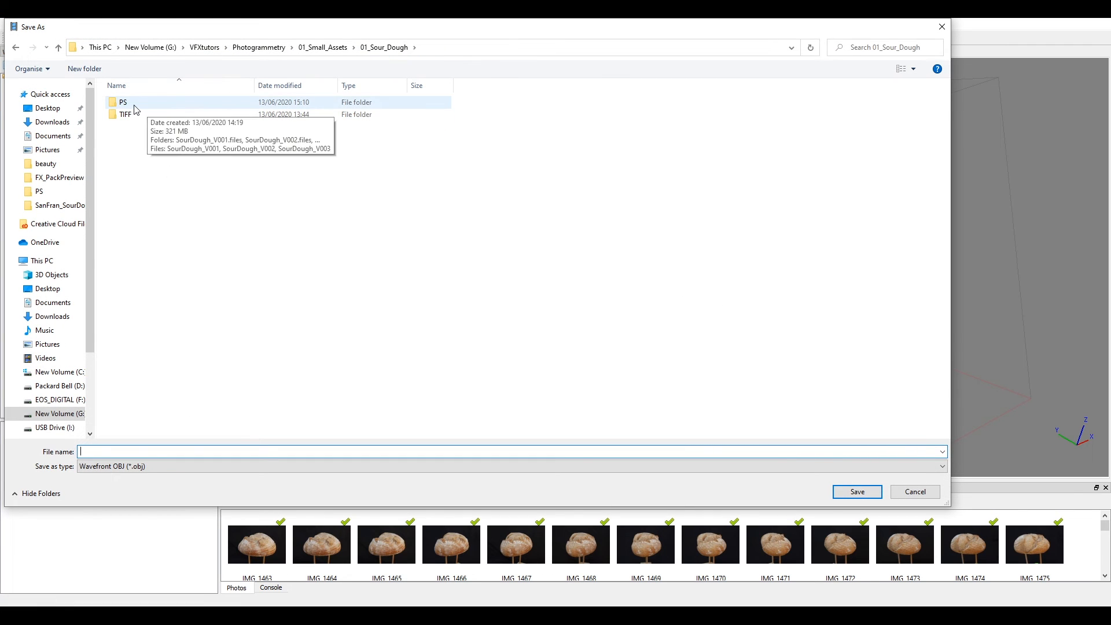
pyautogui.rightClick(167, 169)
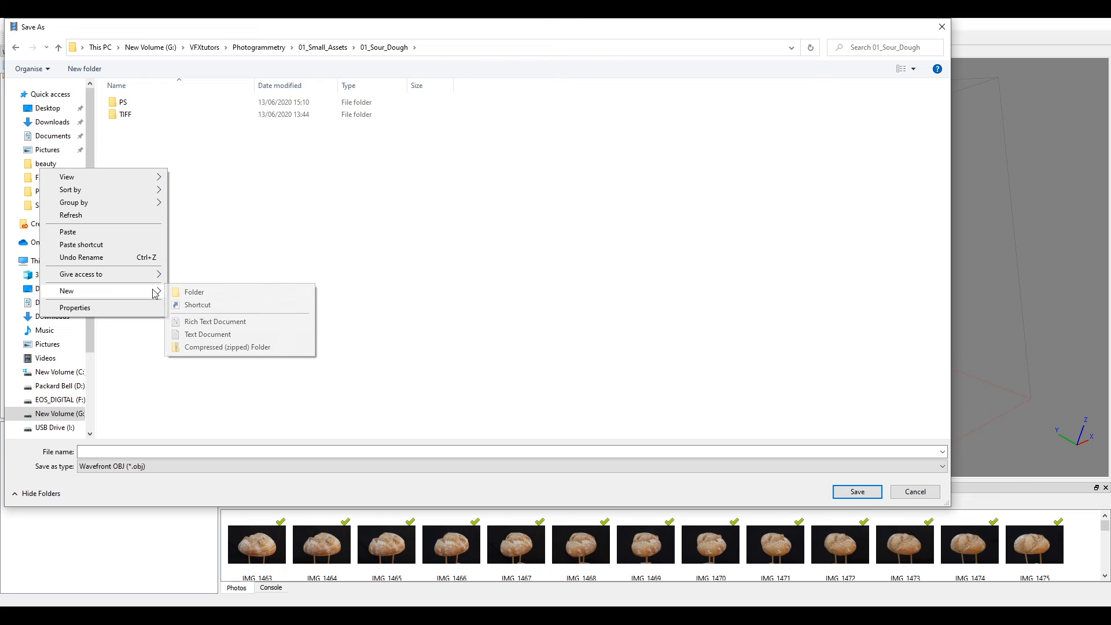
pyautogui.click(176, 291)
pyautogui.write('Export')
pyautogui.press('Return')
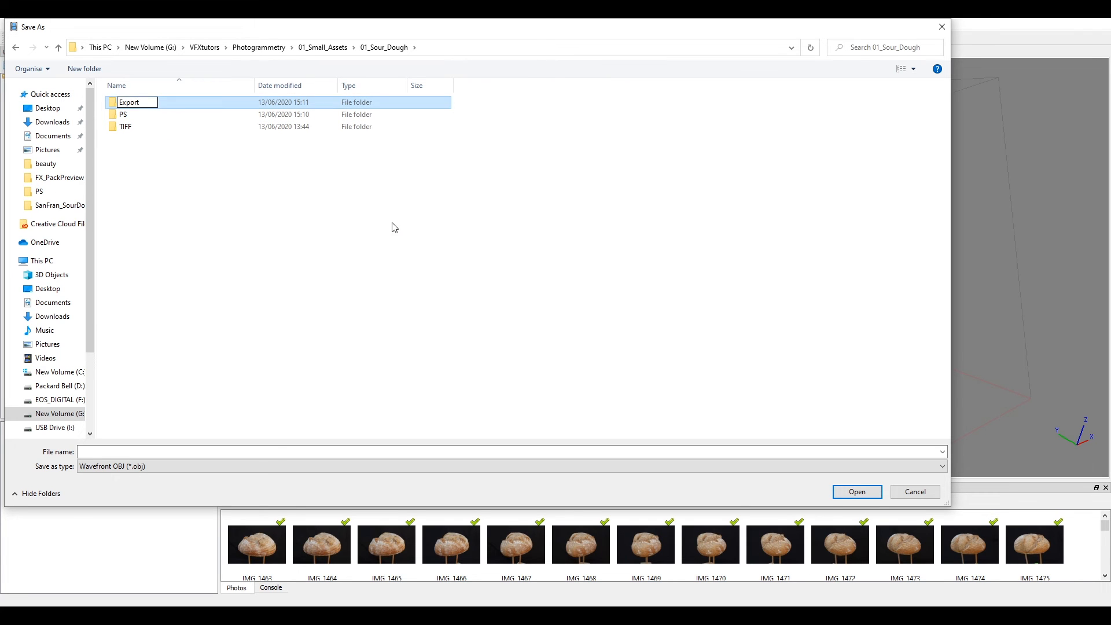
pyautogui.doubleClick(143, 106)
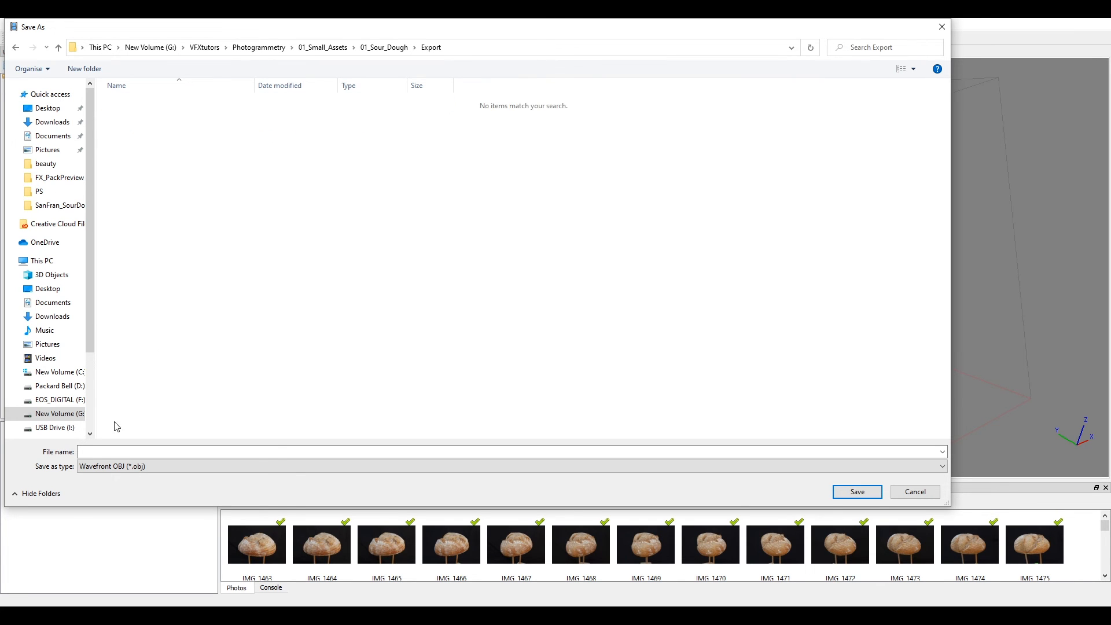
# Export the model as Wavefront OBJ named SourDough_FromPS_V001, with a JPEG texture, UDIM texture layout and precision 6.
pyautogui.click(121, 451)
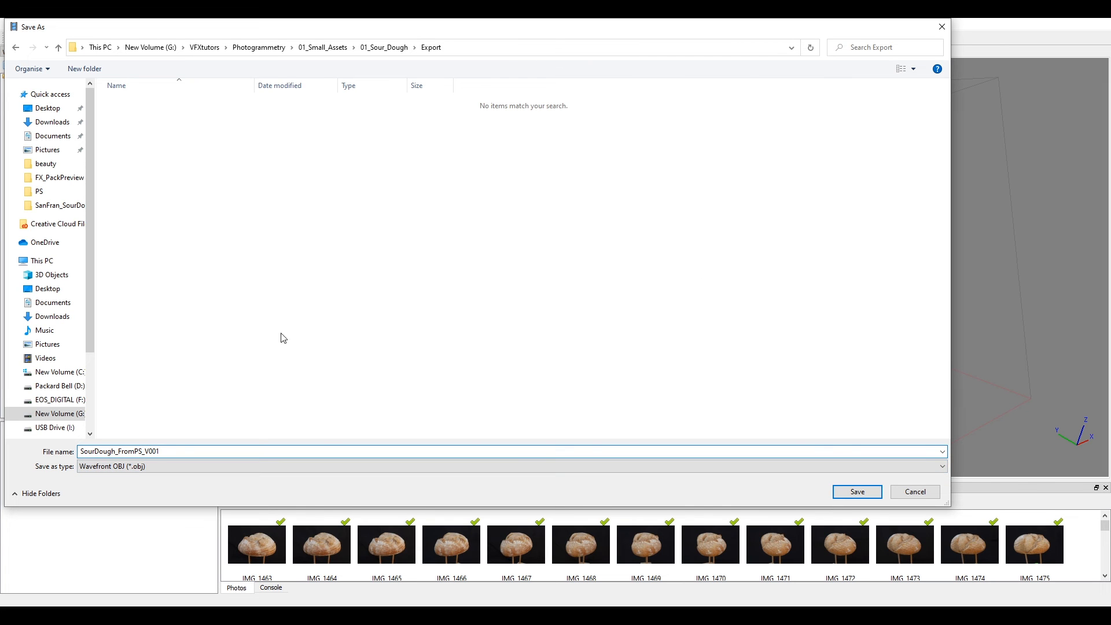
pyautogui.click(856, 492)
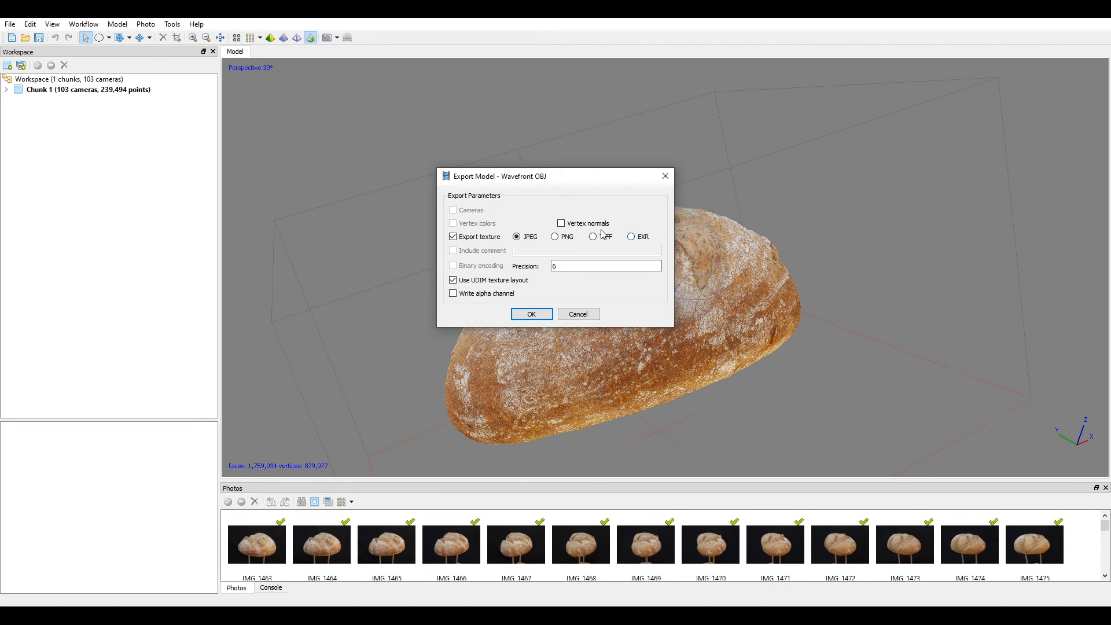
pyautogui.click(531, 314)
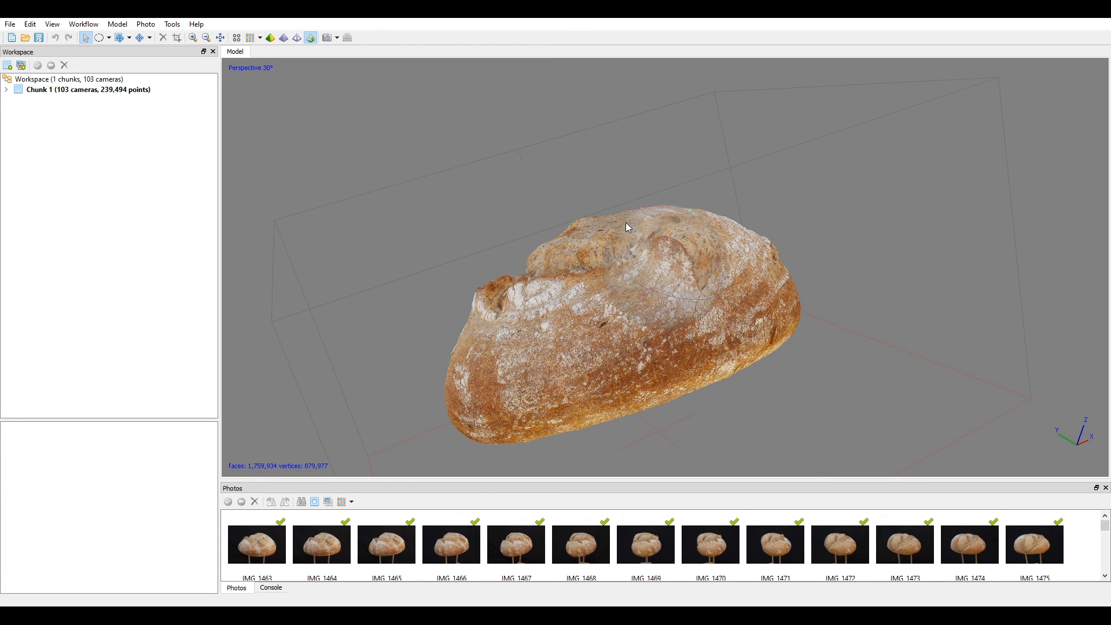
# Display the dense point cloud and examine the bread's crust and support sticks from several angles.
pyautogui.moveTo(653, 248); pyautogui.dragTo(748, 290)
pyautogui.moveTo(771, 202); pyautogui.dragTo(653, 223)
pyautogui.moveTo(772, 295); pyautogui.dragTo(709, 246)
pyautogui.click(251, 37)
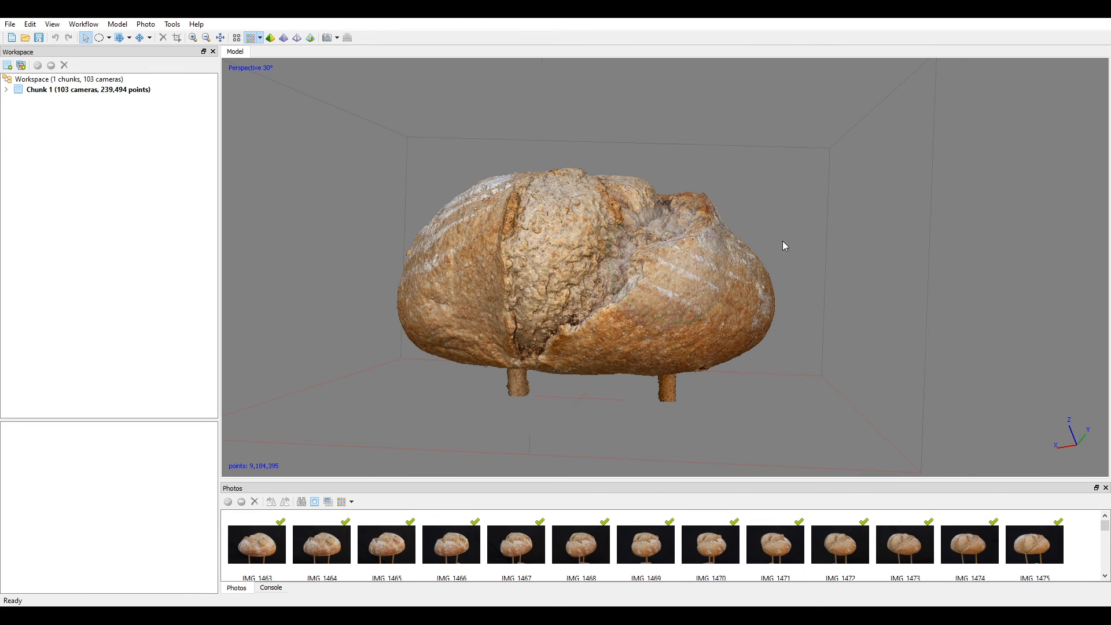
pyautogui.moveTo(689, 253); pyautogui.dragTo(686, 269)
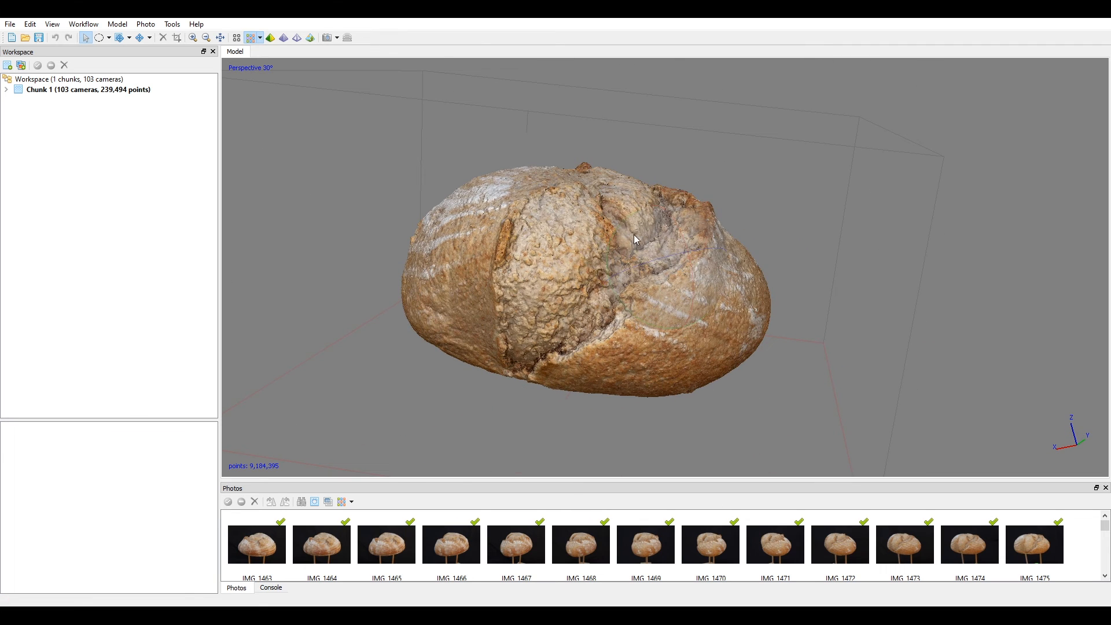
pyautogui.moveTo(632, 235); pyautogui.dragTo(635, 242)
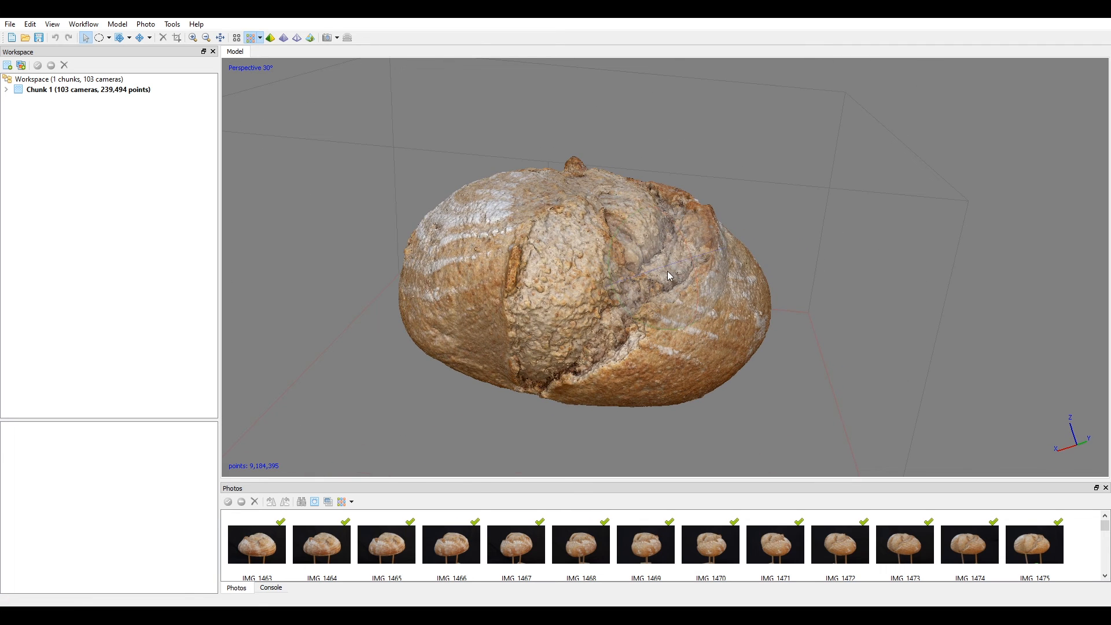
pyautogui.scroll(2, 668, 274)
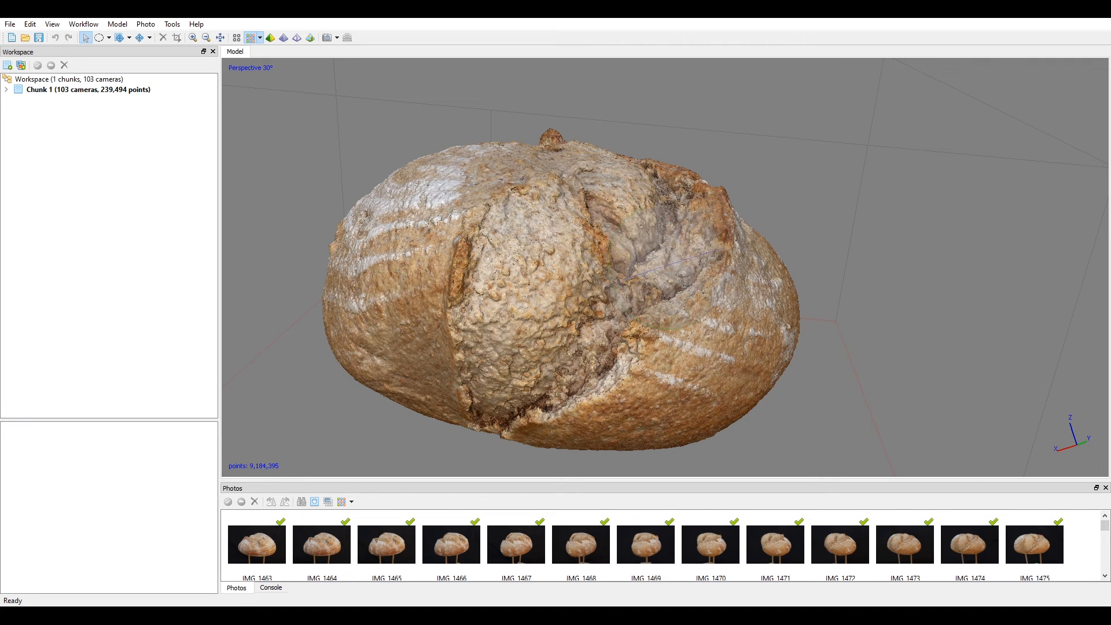
pyautogui.moveTo(700, 416); pyautogui.dragTo(720, 364)
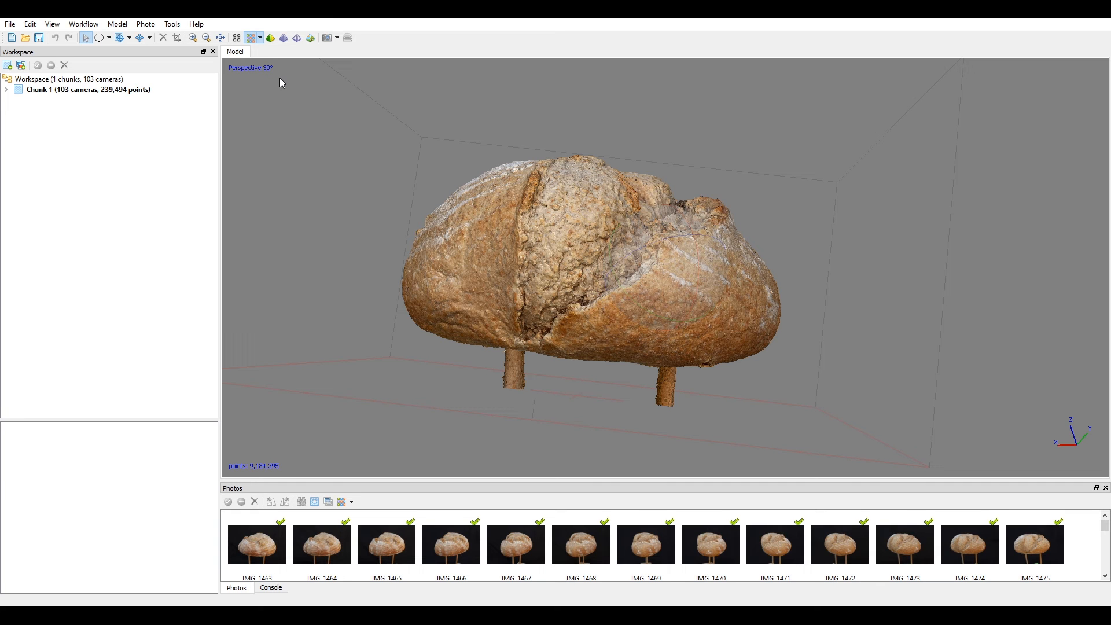
# Save the project as a new version named SourDough_V004 in the PS folder.
pyautogui.click(10, 23)
pyautogui.click(364, 143)
pyautogui.click(147, 163)
pyautogui.click(139, 450)
pyautogui.click(138, 450)
pyautogui.press('BackSpace')
pyautogui.write('4')
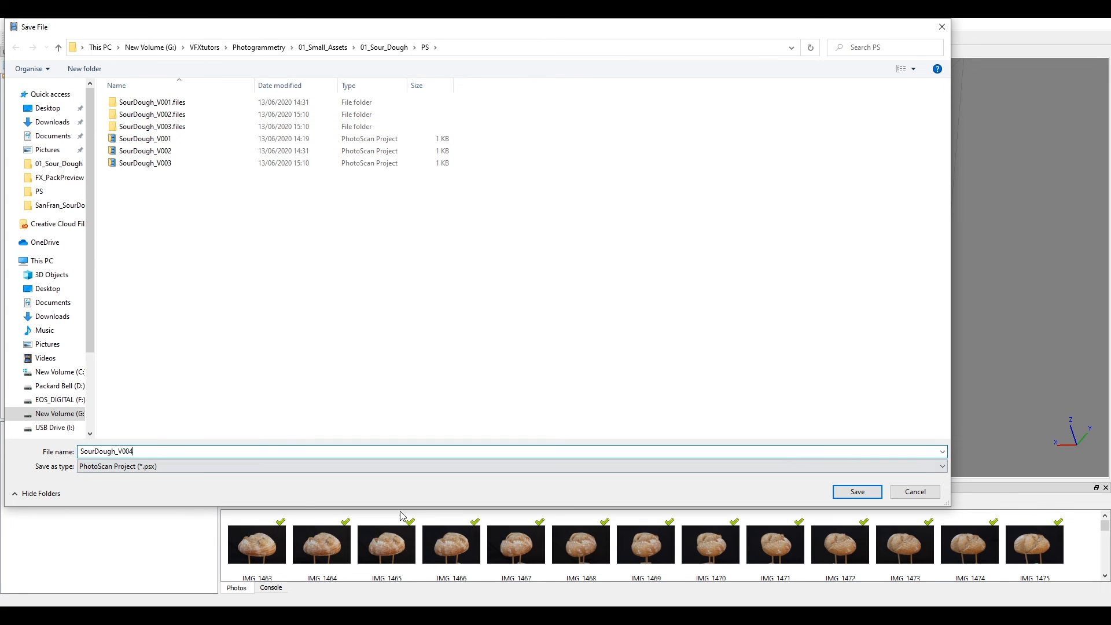
pyautogui.click(851, 491)
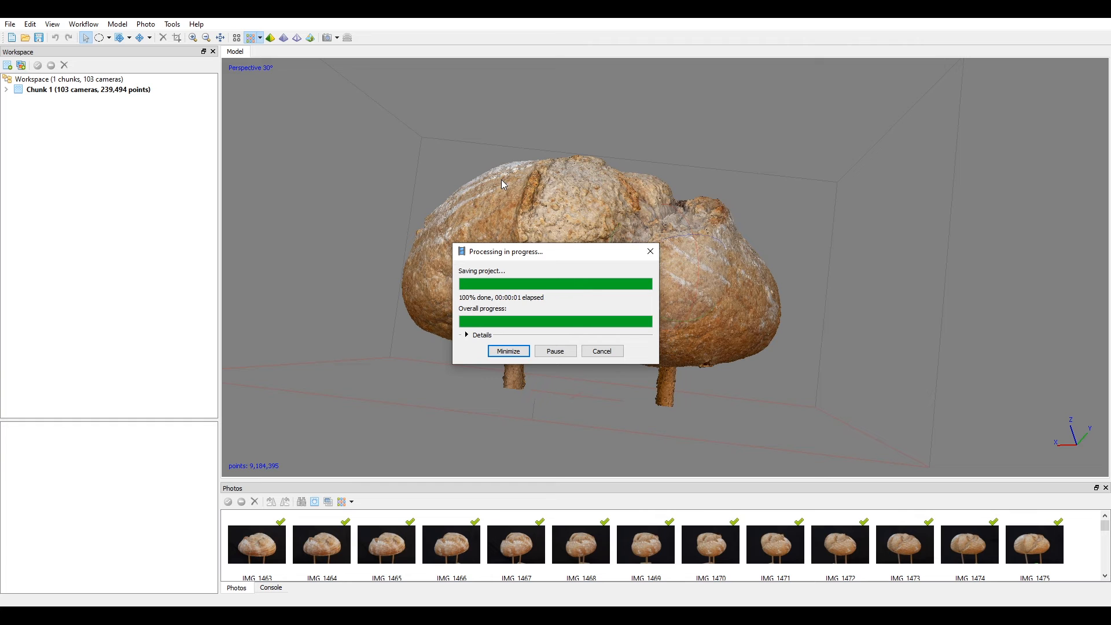
# Rebuild the dense cloud with the quality set to Ultra high.
pyautogui.moveTo(673, 287); pyautogui.dragTo(683, 243)
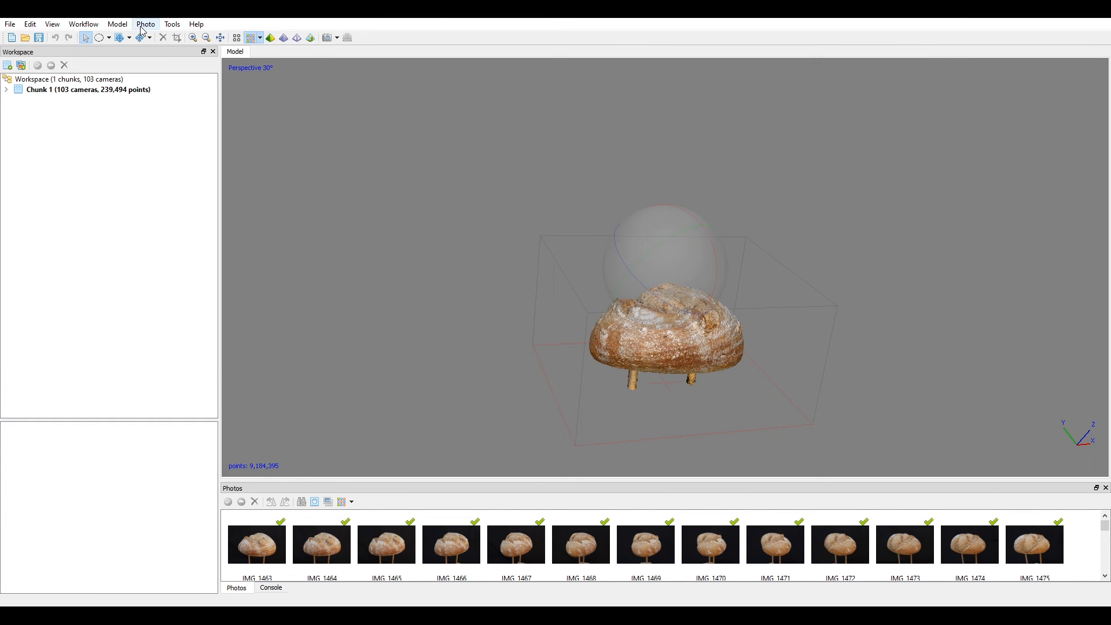
pyautogui.click(91, 25)
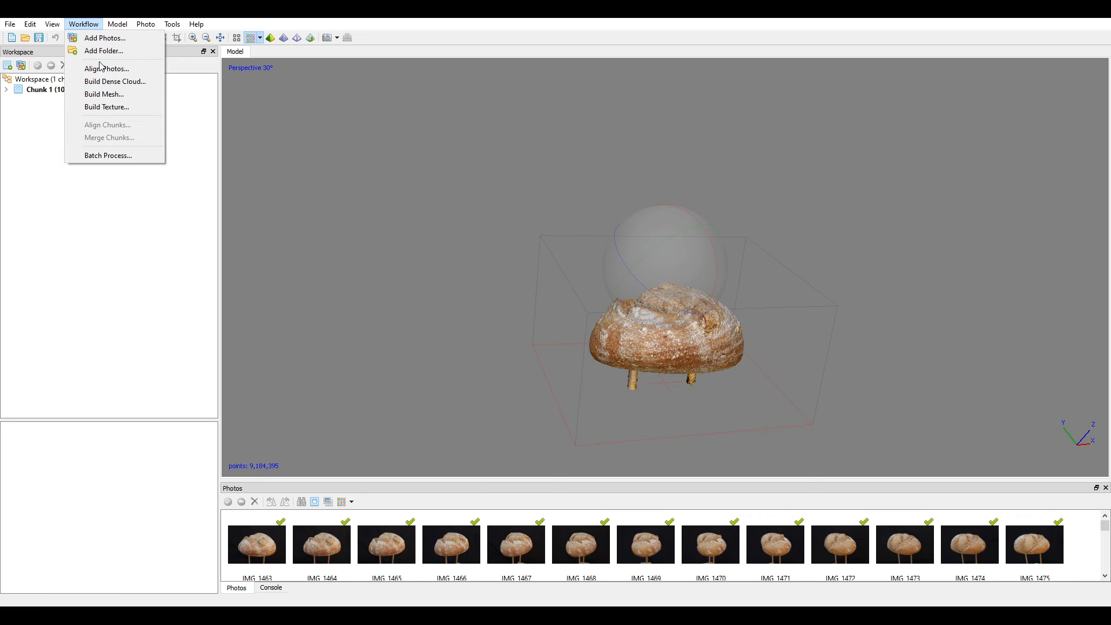
pyautogui.click(104, 82)
pyautogui.click(585, 270)
pyautogui.click(575, 282)
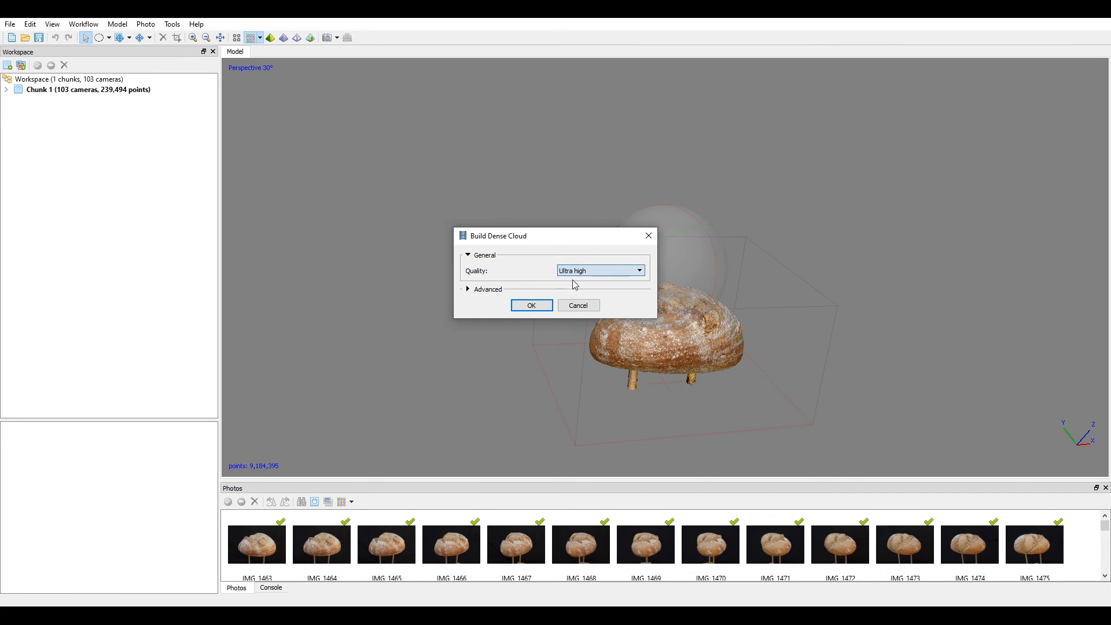
pyautogui.click(532, 305)
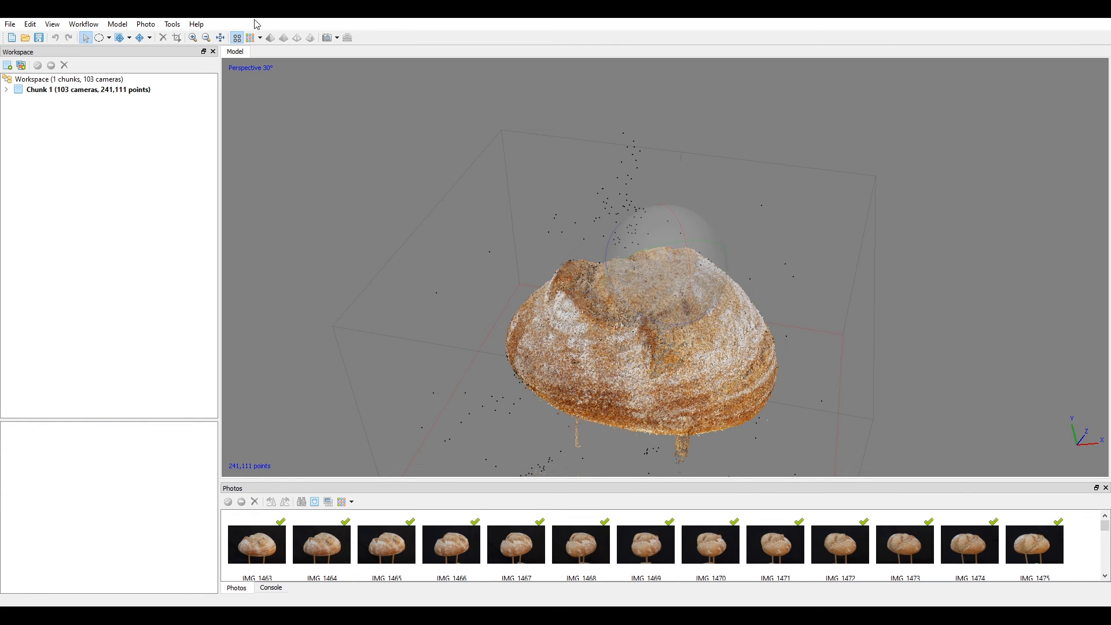
# Display the rebuilt dense cloud and examine the crust detail up close and from several angles.
pyautogui.click(251, 38)
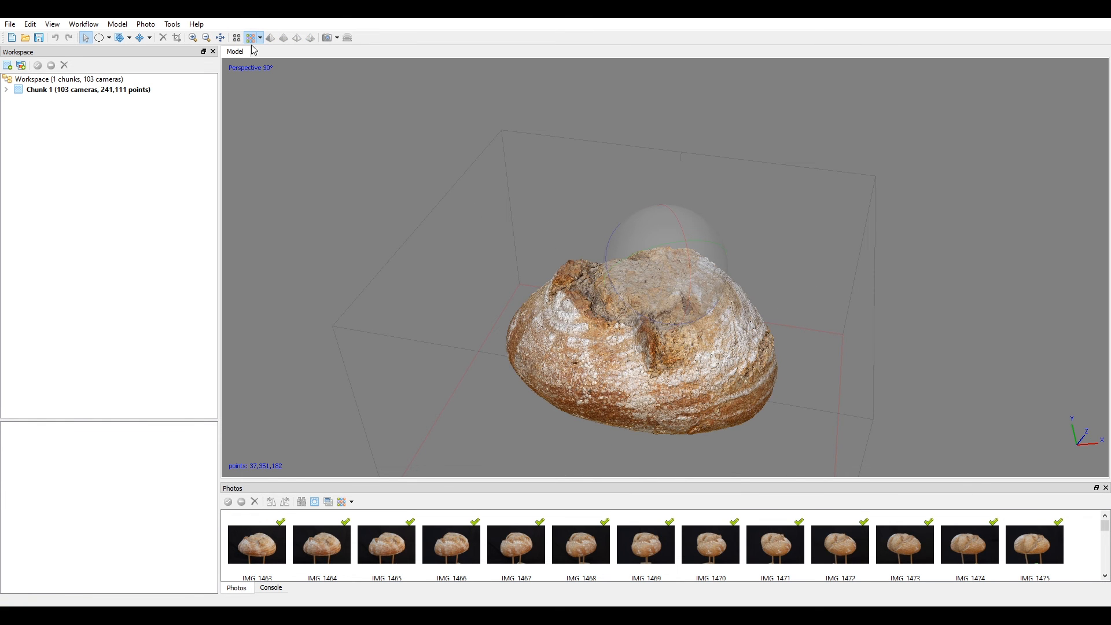
pyautogui.scroll(5, 652, 253)
pyautogui.moveTo(650, 263); pyautogui.dragTo(676, 259)
pyautogui.moveTo(675, 260); pyautogui.dragTo(676, 213, button='middle')
pyautogui.scroll(4, 676, 213)
pyautogui.moveTo(676, 215); pyautogui.dragTo(677, 278)
pyautogui.scroll(6, 687, 285)
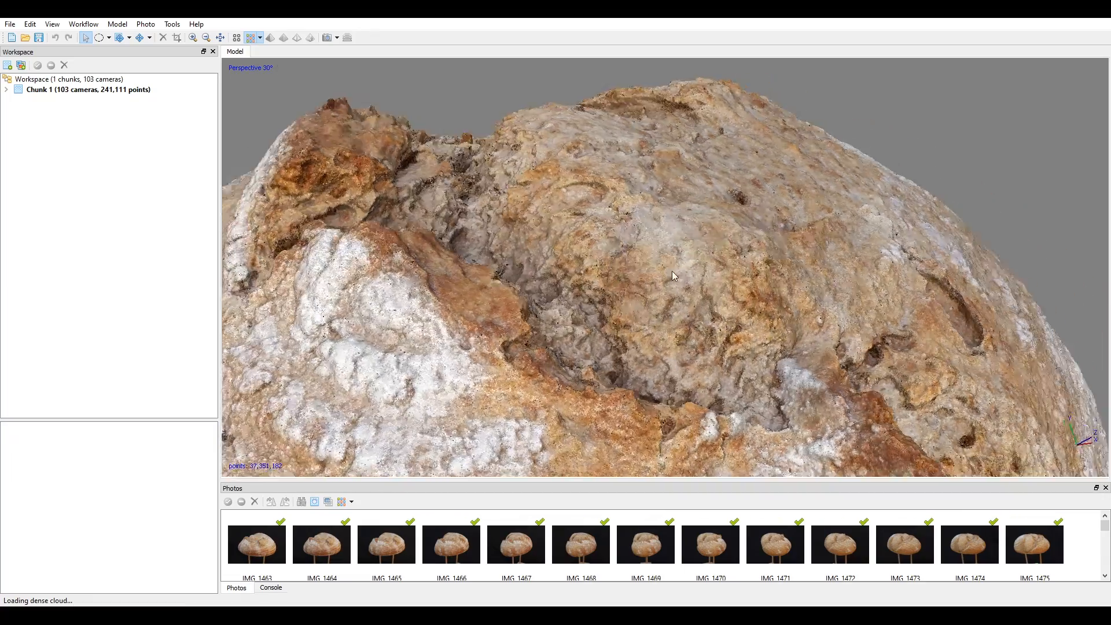
pyautogui.moveTo(671, 271)
pyautogui.mouseDown()
pyautogui.moveTo(674, 258)
pyautogui.moveTo(653, 279)
pyautogui.moveTo(669, 260)
pyautogui.moveTo(710, 265)
pyautogui.moveTo(657, 280)
pyautogui.moveTo(668, 270)
pyautogui.mouseUp()
pyautogui.scroll(-6, 652, 279)
pyautogui.scroll(-2, 668, 270)
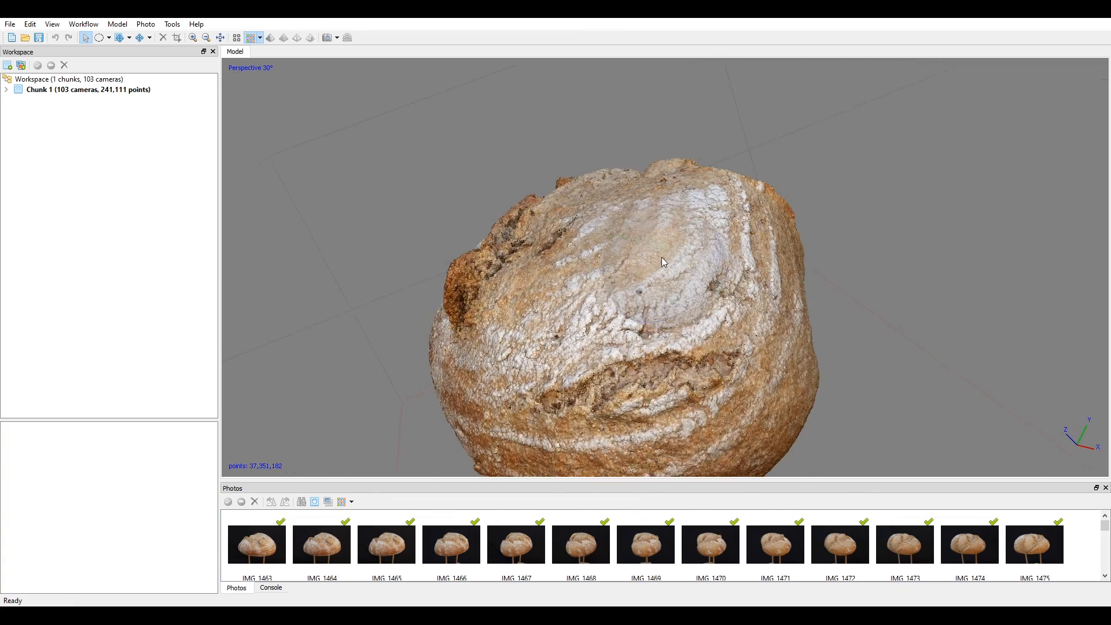
pyautogui.moveTo(662, 259); pyautogui.dragTo(632, 250, button='right')
# Build a mesh from the dense cloud with the Arbitrary (3D) surface type and a High face count.
pyautogui.click(94, 25)
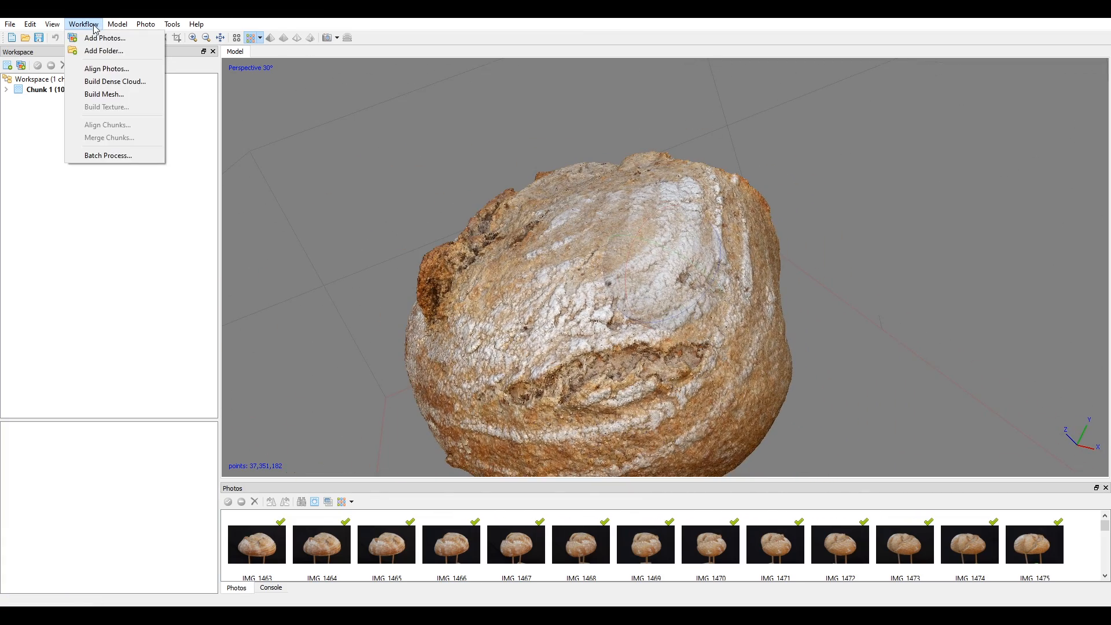
pyautogui.click(103, 95)
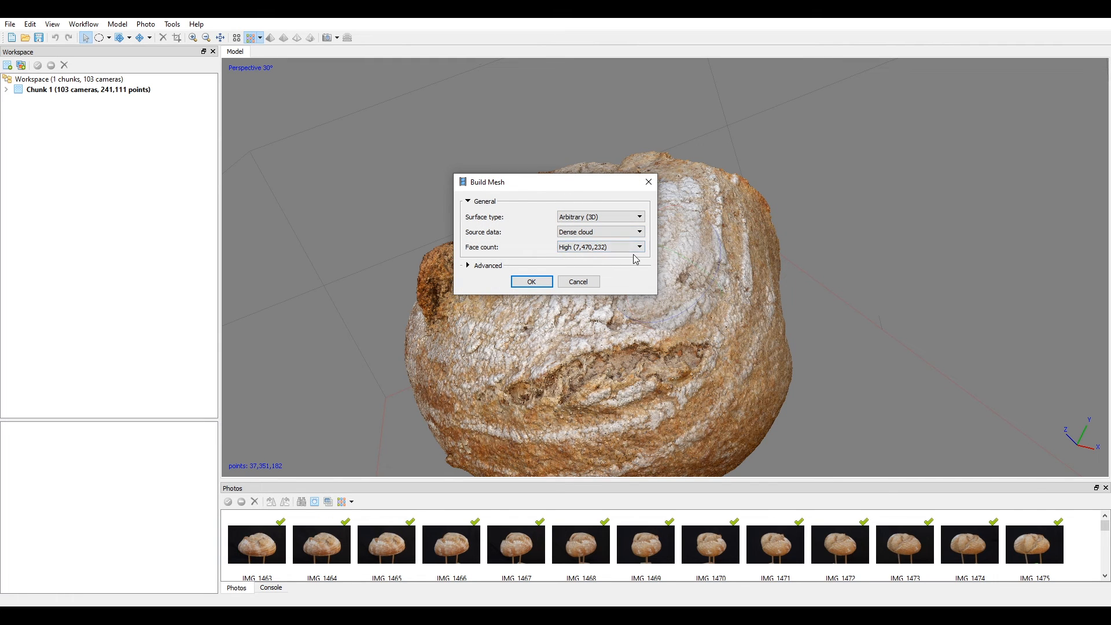
pyautogui.click(531, 282)
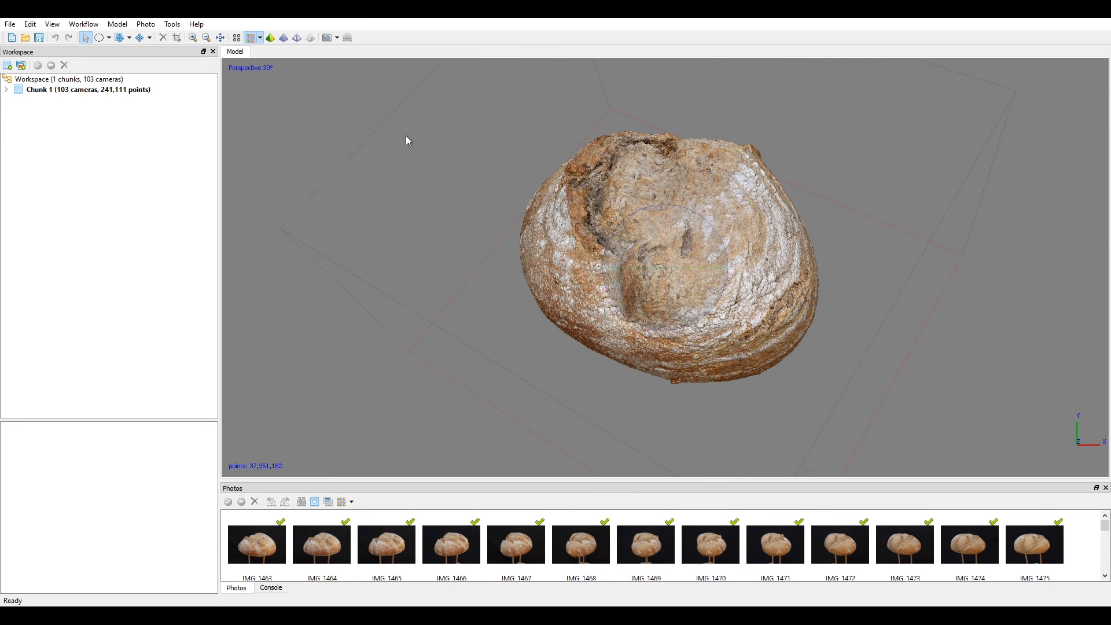
# Inspect the new mesh in shaded and then solid display, checking the surface detail from several angles.
pyautogui.click(271, 38)
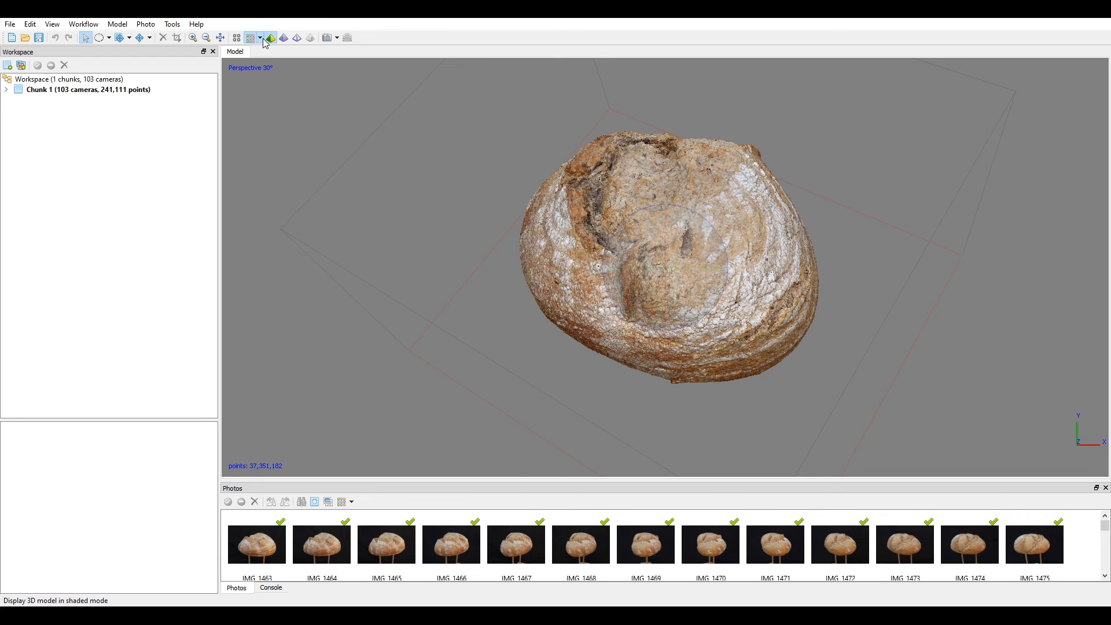
pyautogui.moveTo(689, 274)
pyautogui.mouseDown()
pyautogui.moveTo(713, 206)
pyautogui.moveTo(648, 287)
pyautogui.moveTo(699, 283)
pyautogui.mouseUp()
pyautogui.scroll(3, 686, 261)
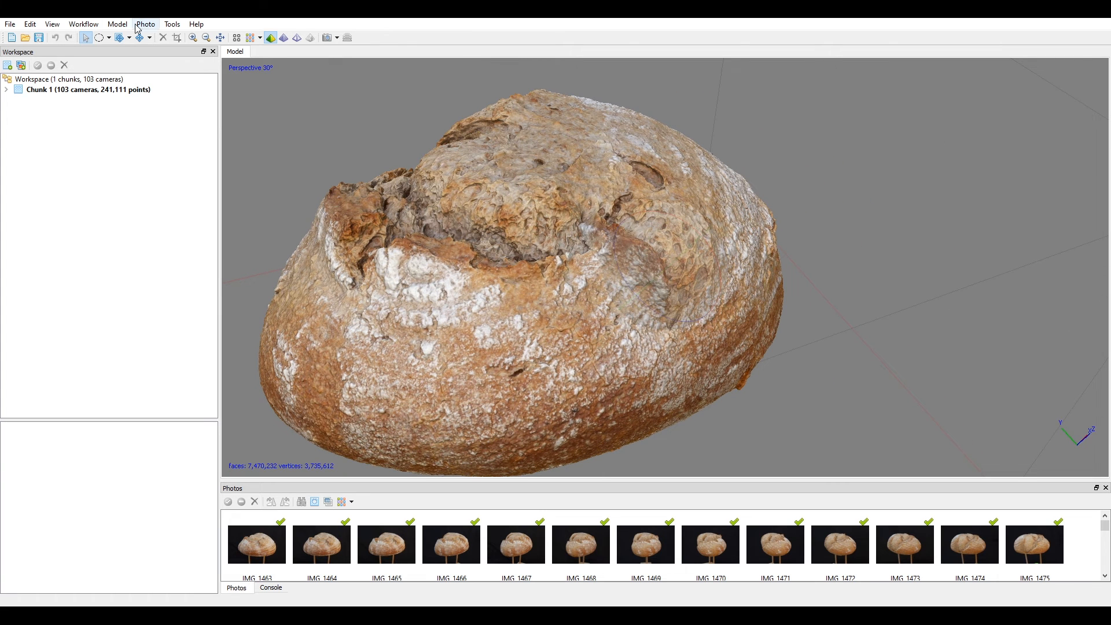
pyautogui.click(285, 38)
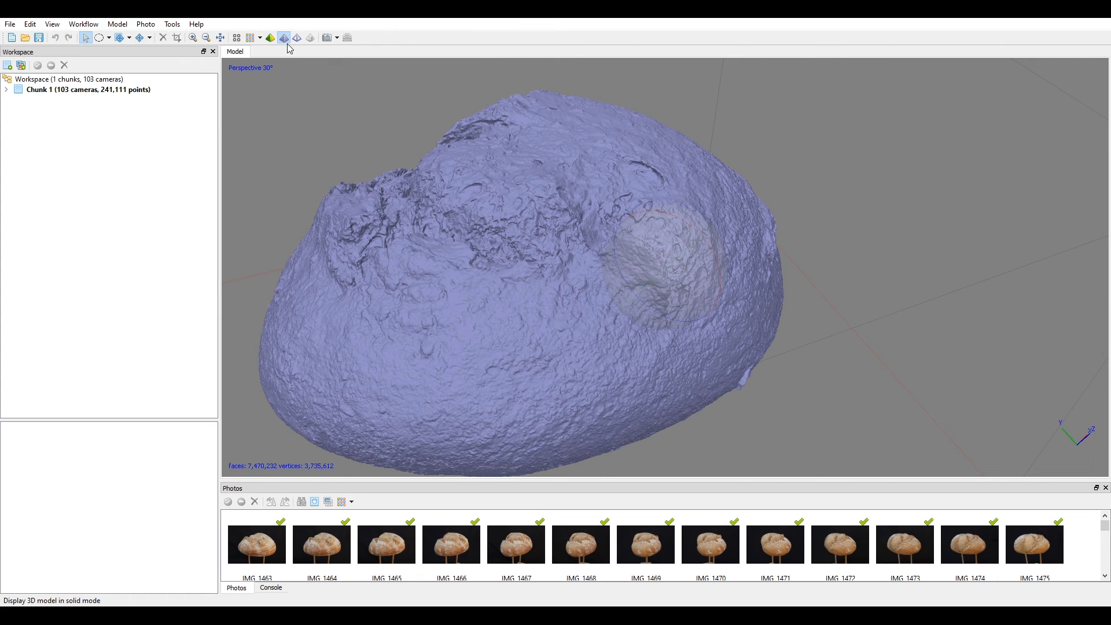
pyautogui.moveTo(561, 220); pyautogui.dragTo(646, 270)
pyautogui.moveTo(579, 309); pyautogui.dragTo(656, 331)
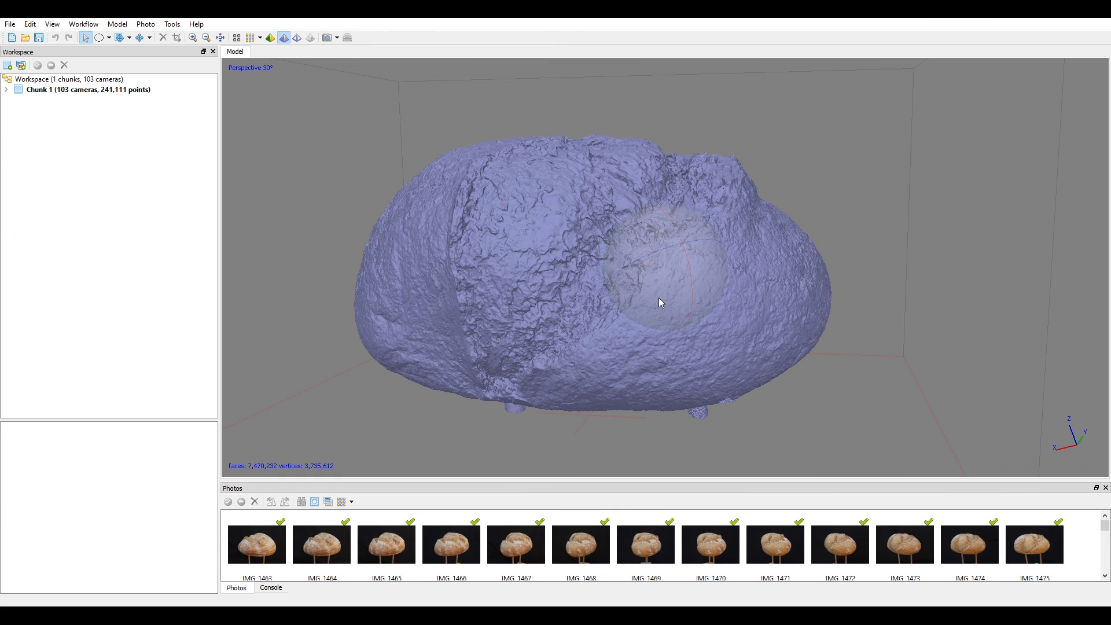
# Build the model's texture with Generic mapping, Mosaic (default) blending and a size/count of 8000 x 1.
pyautogui.click(84, 26)
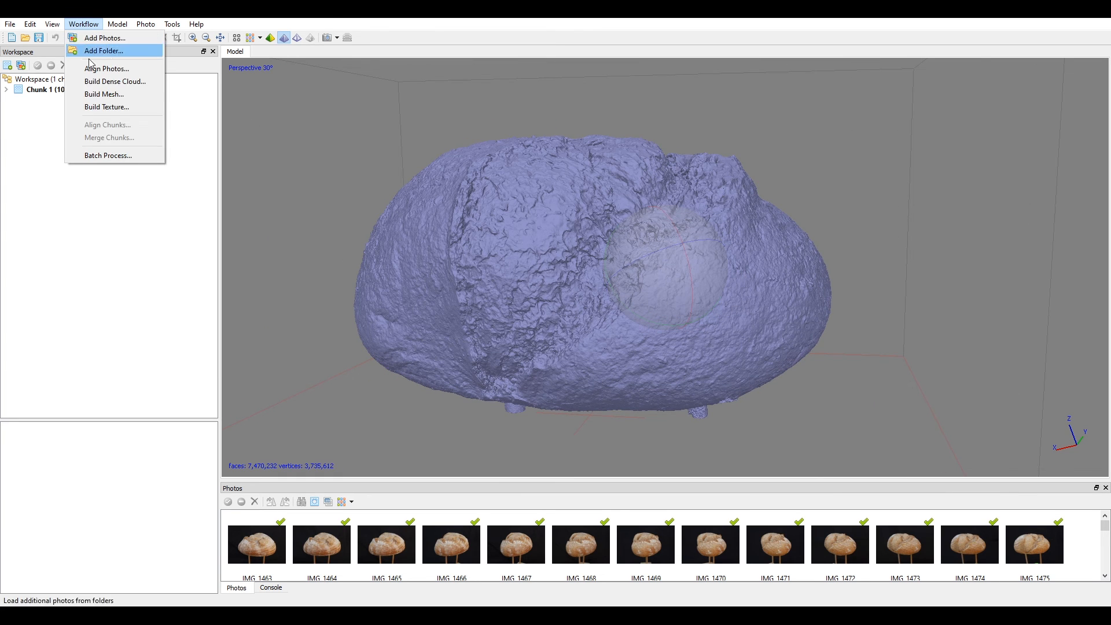
pyautogui.click(106, 105)
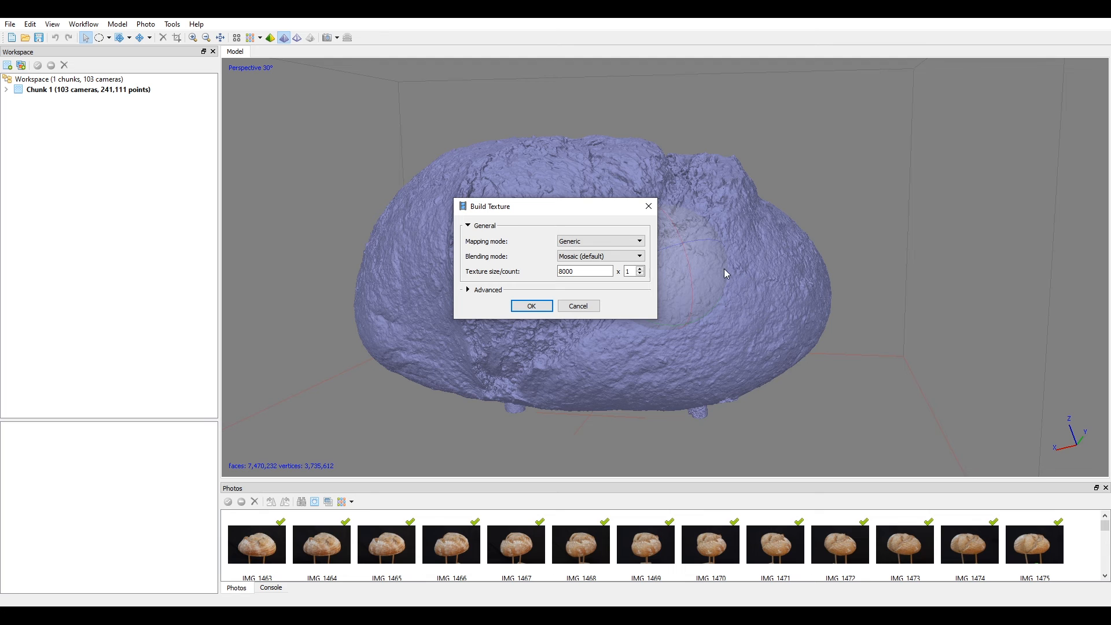
pyautogui.click(532, 305)
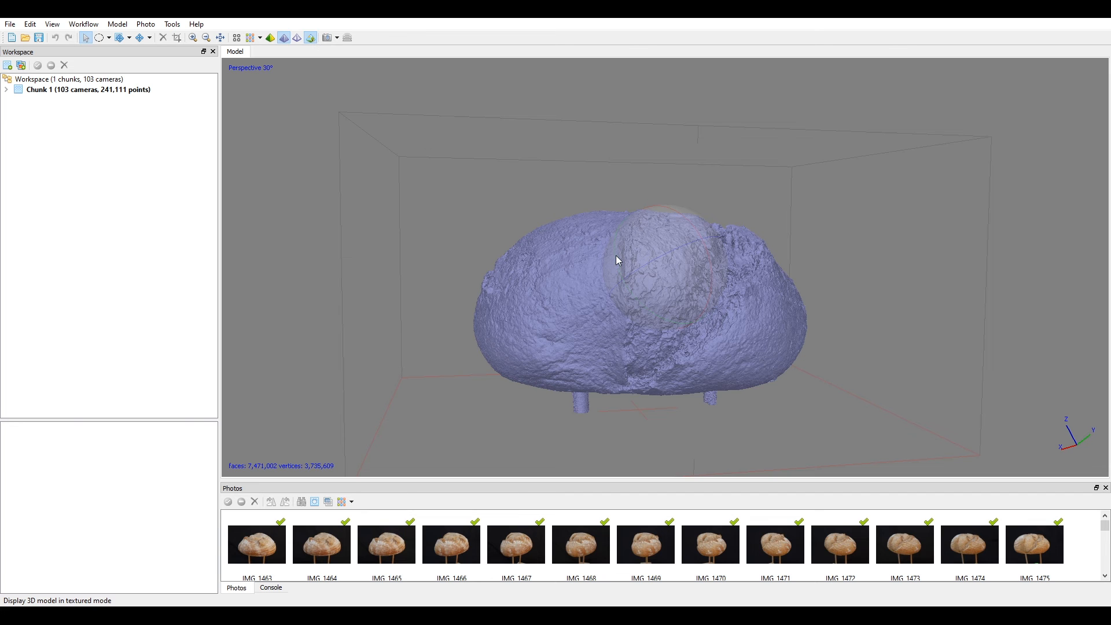
# Circle-select the first support stick end-on from beneath the loaf, deselect the crust faces caught on top, and delete the stick.
pyautogui.moveTo(685, 269)
pyautogui.mouseDown()
pyautogui.moveTo(663, 271)
pyautogui.moveTo(797, 281)
pyautogui.moveTo(734, 261)
pyautogui.moveTo(643, 264)
pyautogui.moveTo(689, 276)
pyautogui.moveTo(616, 268)
pyautogui.moveTo(657, 284)
pyautogui.moveTo(708, 270)
pyautogui.moveTo(670, 272)
pyautogui.moveTo(610, 251)
pyautogui.moveTo(737, 251)
pyautogui.moveTo(657, 258)
pyautogui.moveTo(690, 273)
pyautogui.moveTo(731, 254)
pyautogui.moveTo(690, 286)
pyautogui.moveTo(694, 265)
pyautogui.moveTo(663, 258)
pyautogui.moveTo(679, 259)
pyautogui.moveTo(623, 300)
pyautogui.moveTo(693, 249)
pyautogui.moveTo(686, 290)
pyautogui.moveTo(682, 246)
pyautogui.moveTo(673, 267)
pyautogui.moveTo(659, 255)
pyautogui.moveTo(666, 179)
pyautogui.moveTo(666, 233)
pyautogui.moveTo(674, 189)
pyautogui.moveTo(666, 282)
pyautogui.moveTo(657, 245)
pyautogui.moveTo(658, 309)
pyautogui.moveTo(693, 260)
pyautogui.moveTo(703, 276)
pyautogui.moveTo(711, 247)
pyautogui.moveTo(690, 285)
pyautogui.mouseUp()
pyautogui.scroll(2, 674, 262)
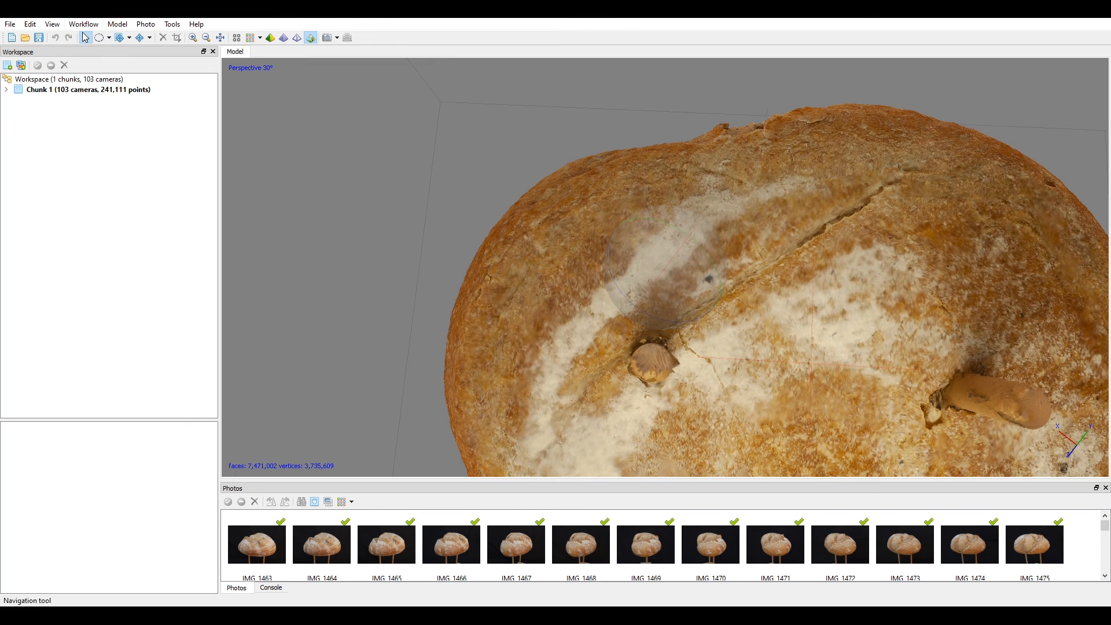
pyautogui.click(102, 41)
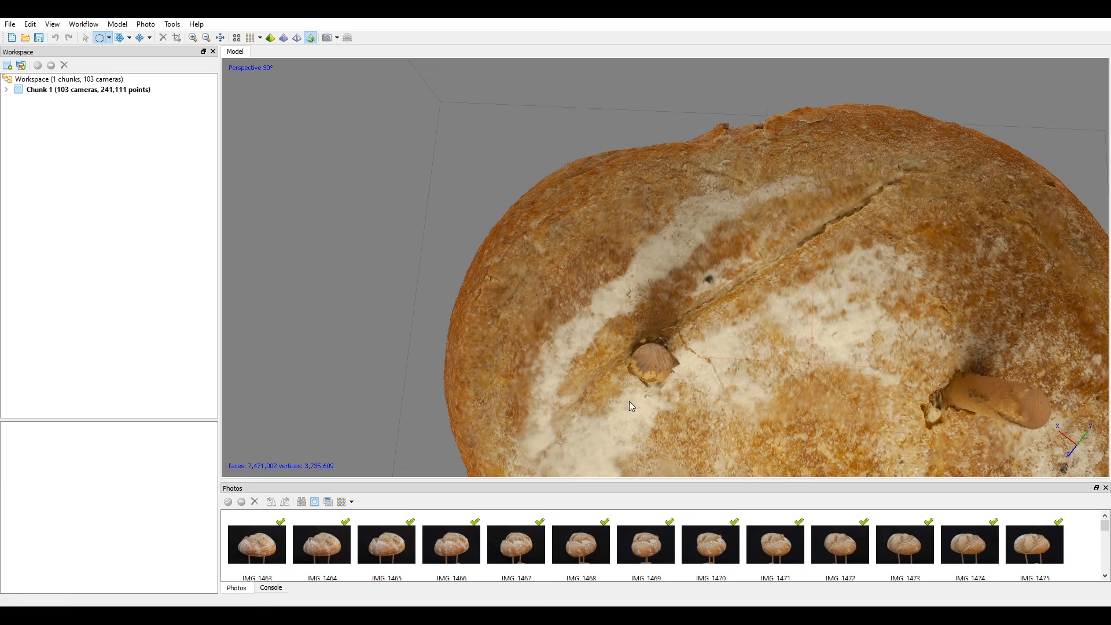
pyautogui.moveTo(650, 364); pyautogui.dragTo(662, 380)
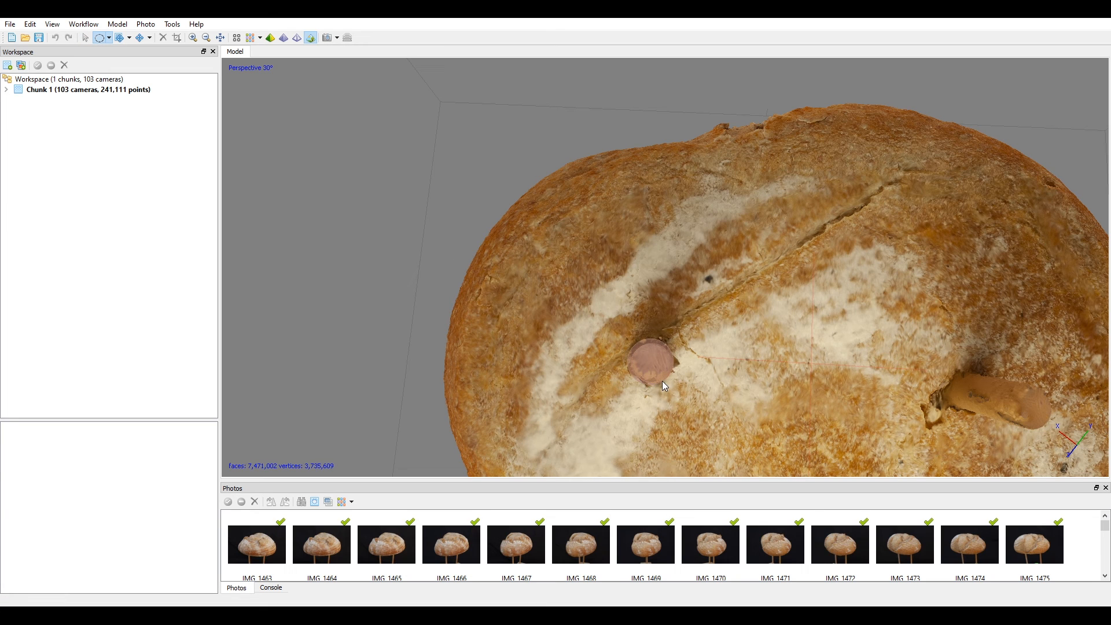
pyautogui.click(86, 37)
pyautogui.moveTo(648, 244); pyautogui.dragTo(659, 301)
pyautogui.click(99, 38)
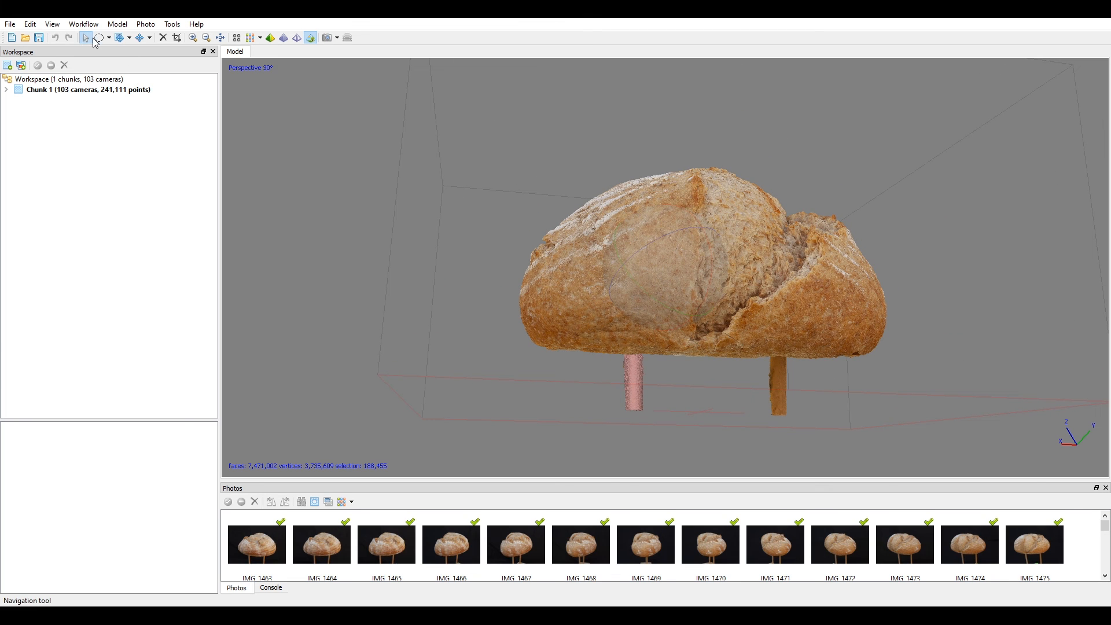
pyautogui.moveTo(631, 196); pyautogui.dragTo(783, 218)
pyautogui.click(86, 37)
pyautogui.moveTo(702, 236); pyautogui.dragTo(697, 121)
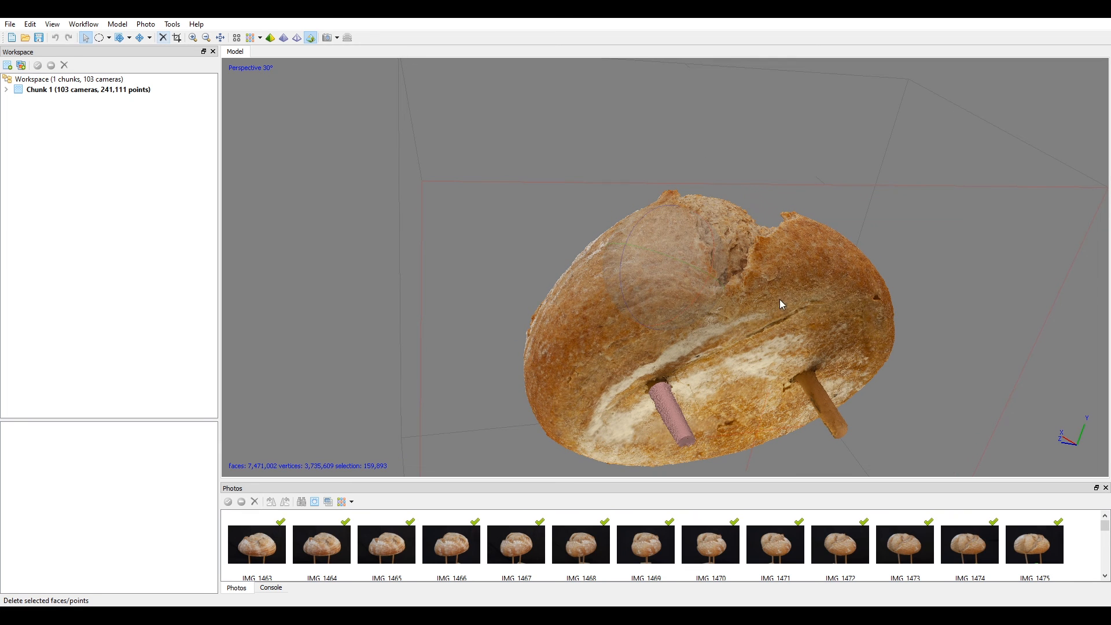
pyautogui.press('Delete')
# Circle-select the remaining support stick end-on, deselect the faces caught on the top crust, and delete the stick.
pyautogui.moveTo(709, 284); pyautogui.dragTo(629, 229)
pyautogui.scroll(3, 629, 229)
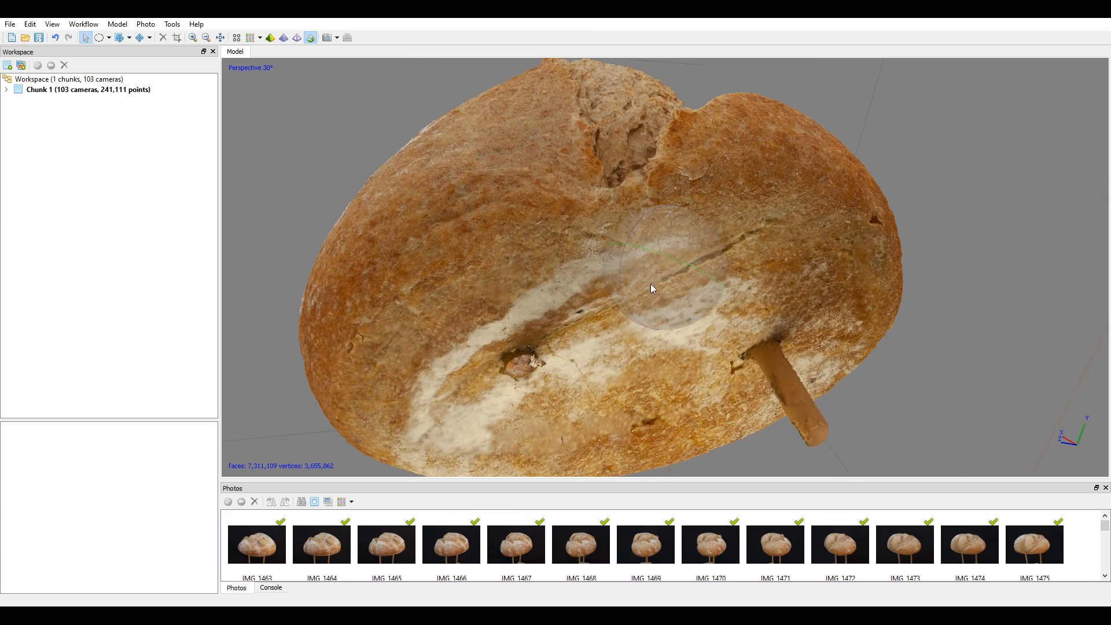
pyautogui.moveTo(664, 289); pyautogui.dragTo(725, 267)
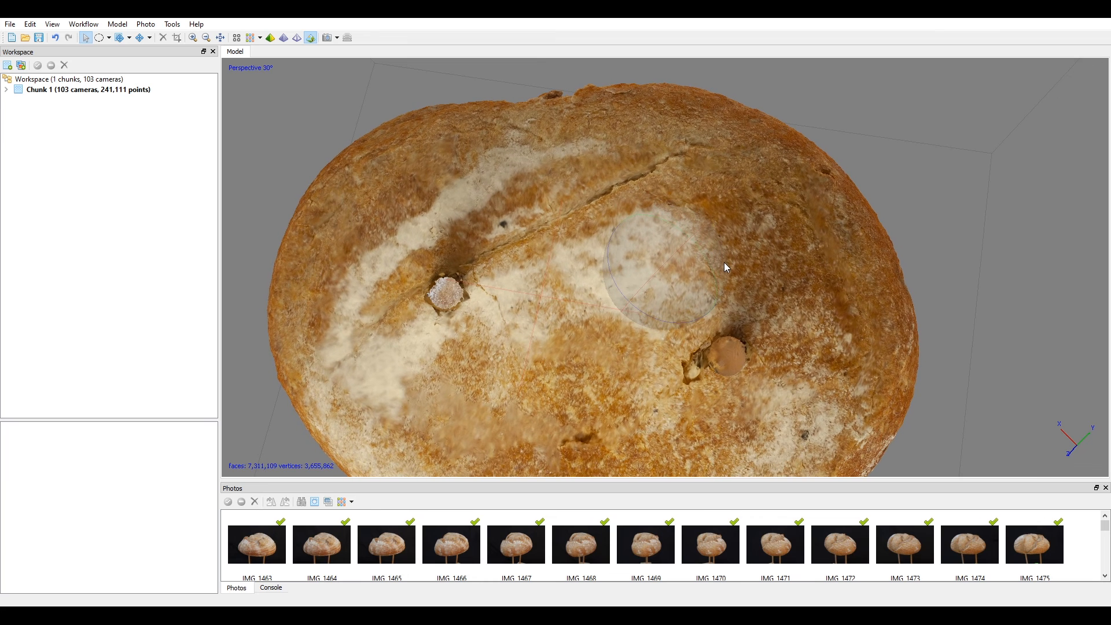
pyautogui.click(100, 38)
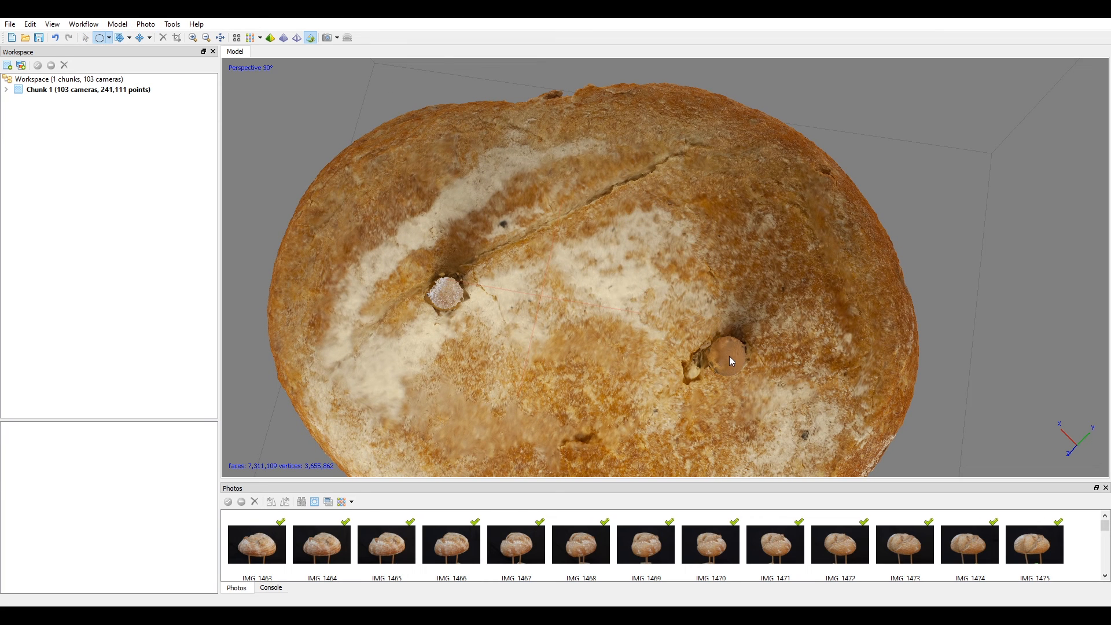
pyautogui.moveTo(738, 366); pyautogui.dragTo(743, 374)
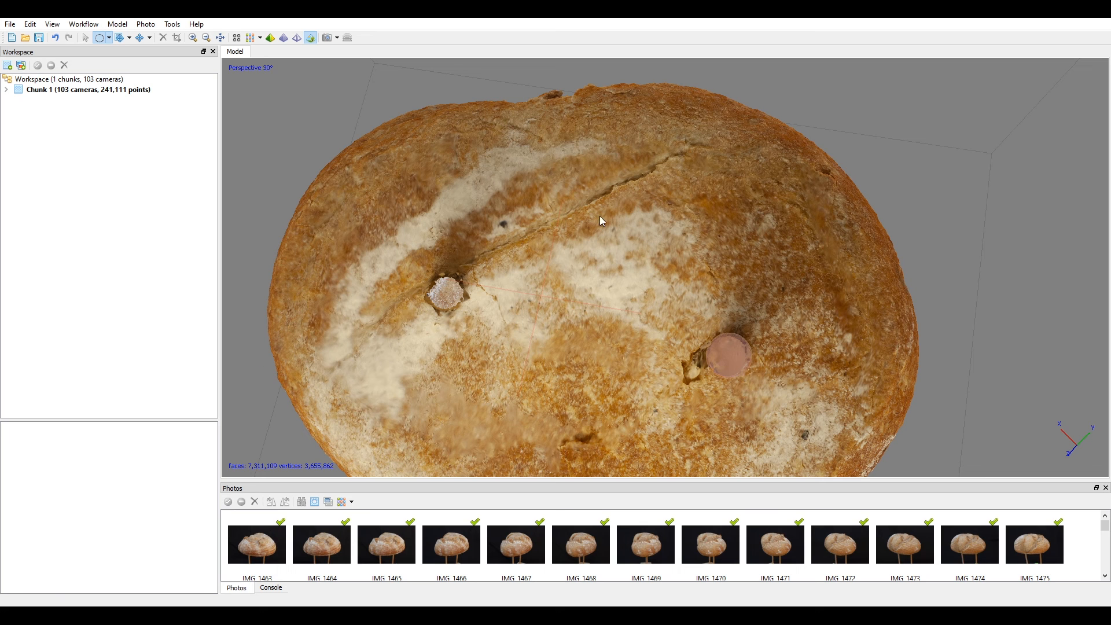
pyautogui.click(86, 38)
pyautogui.moveTo(661, 243); pyautogui.dragTo(570, 327)
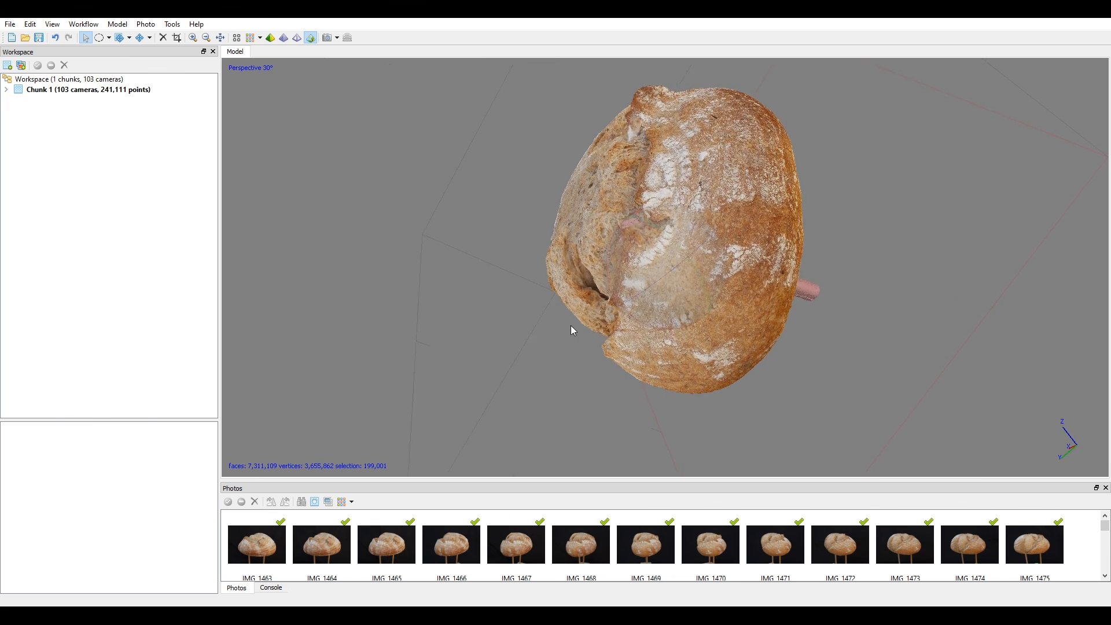
pyautogui.click(100, 38)
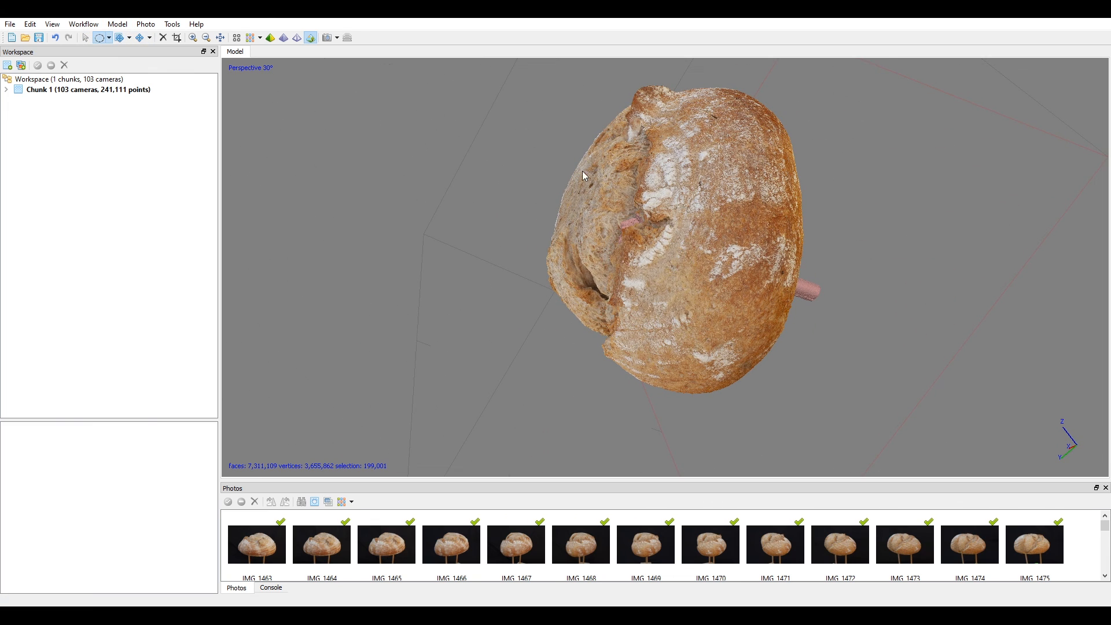
pyautogui.moveTo(599, 201); pyautogui.dragTo(613, 232)
pyautogui.click(86, 38)
pyautogui.moveTo(673, 250); pyautogui.dragTo(544, 235)
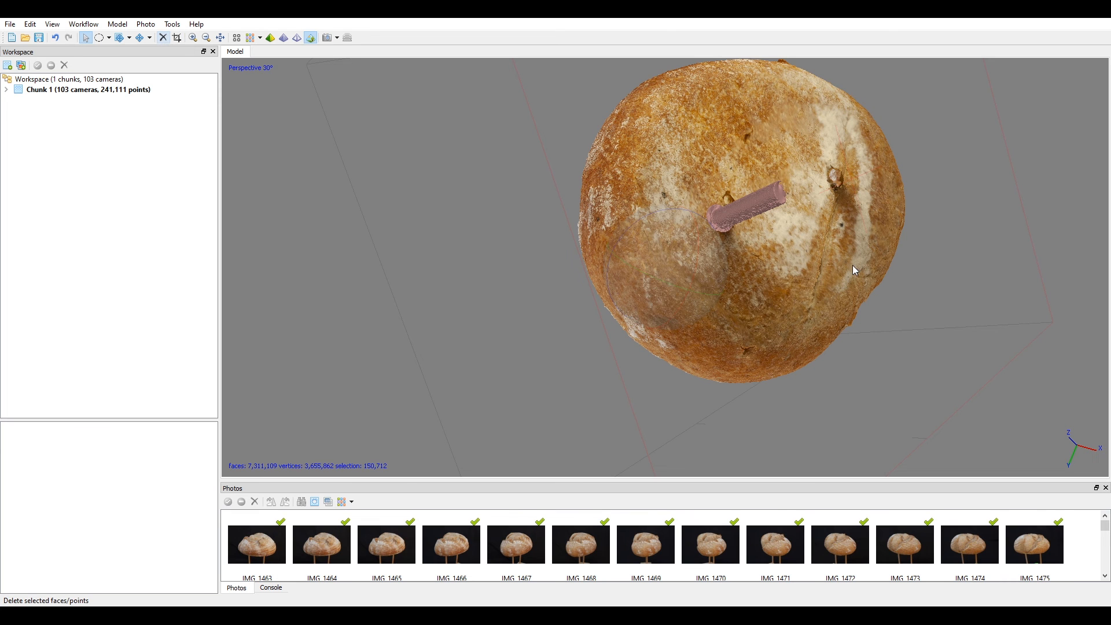
pyautogui.press('Delete')
# Close the holes left in the mesh by the removed sticks, using a level of 100%.
pyautogui.moveTo(717, 264); pyautogui.dragTo(689, 195)
pyautogui.moveTo(705, 169); pyautogui.dragTo(683, 260)
pyautogui.scroll(3, 682, 261)
pyautogui.moveTo(637, 300); pyautogui.dragTo(599, 203)
pyautogui.moveTo(682, 244); pyautogui.dragTo(696, 262)
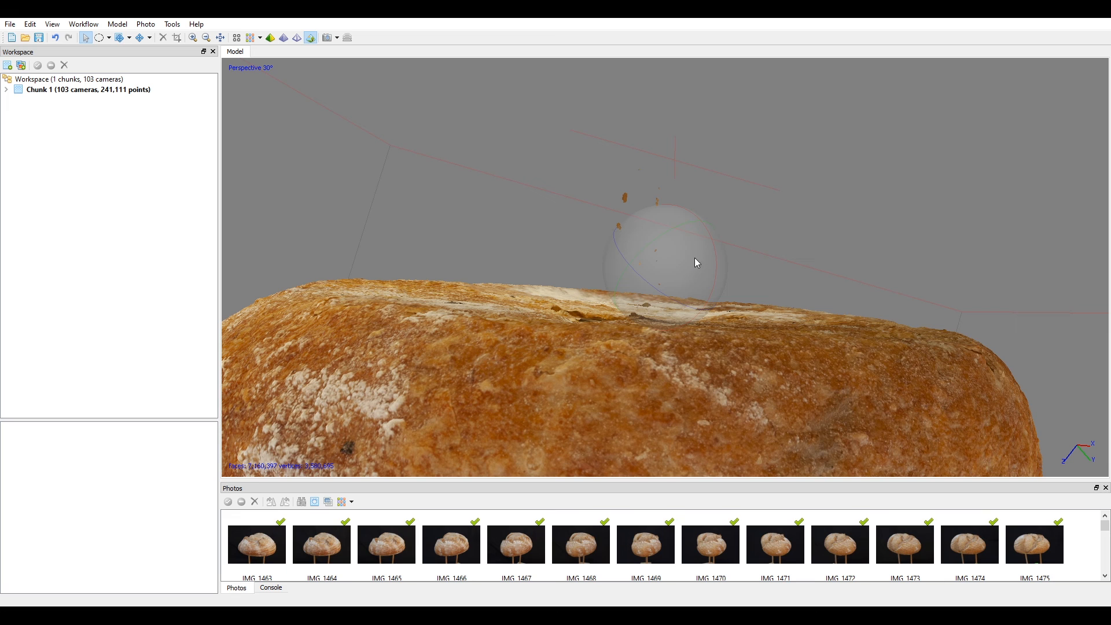
pyautogui.click(170, 24)
pyautogui.moveTo(197, 64)
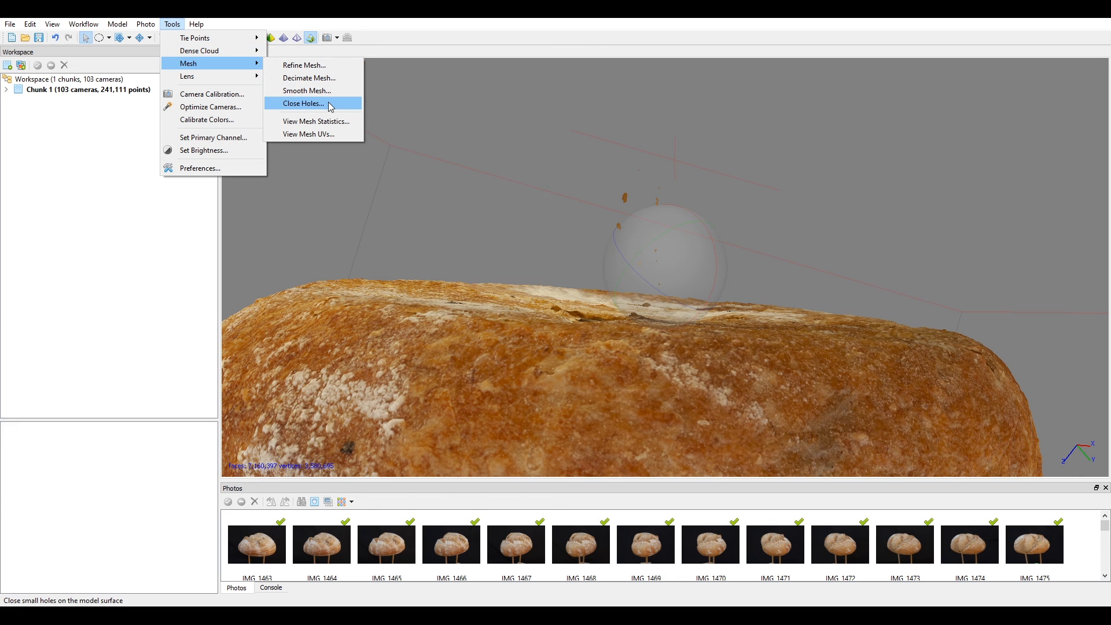
pyautogui.click(330, 104)
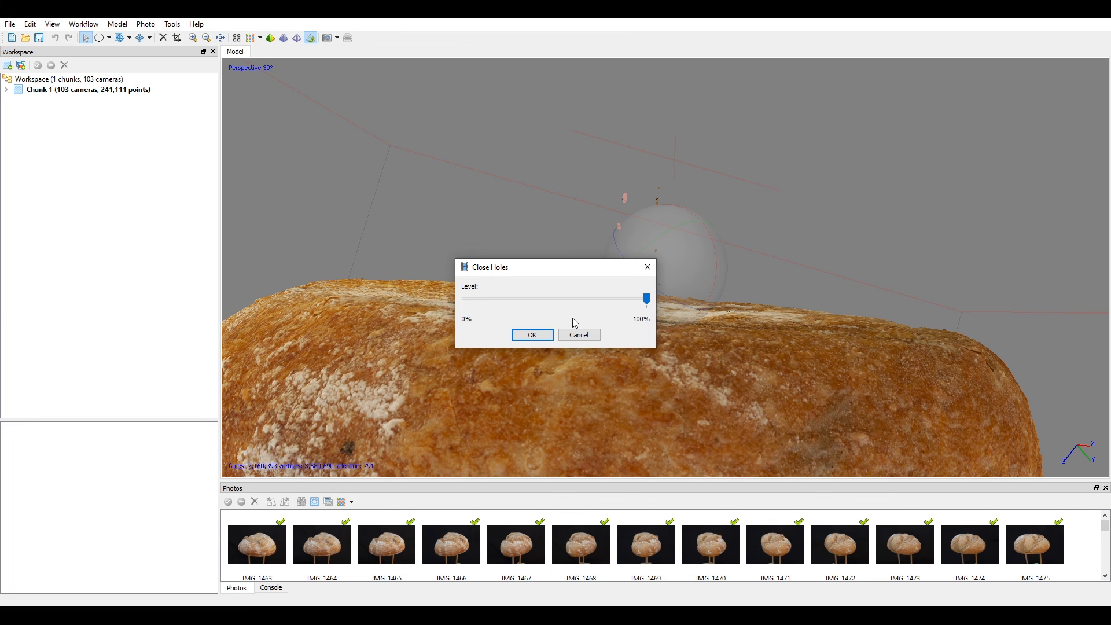
pyautogui.click(531, 335)
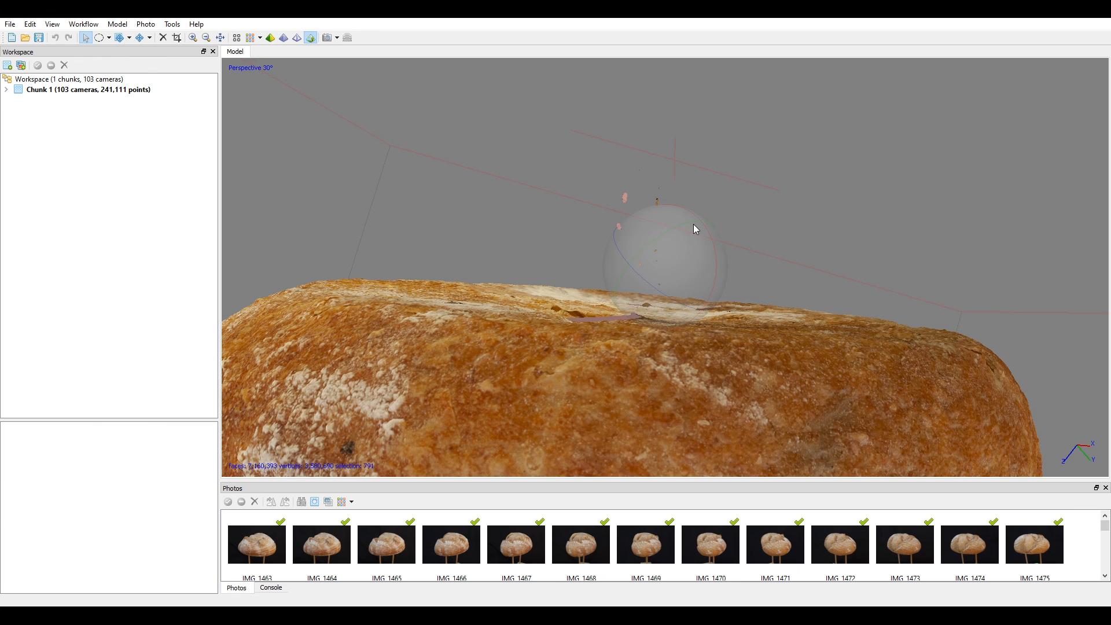
# Select the loose floating fragments by Connected component size with Gradual Selection at level 99 and delete them.
pyautogui.moveTo(690, 224)
pyautogui.mouseDown()
pyautogui.moveTo(670, 226)
pyautogui.moveTo(676, 216)
pyautogui.mouseUp()
pyautogui.moveTo(683, 280); pyautogui.dragTo(687, 271)
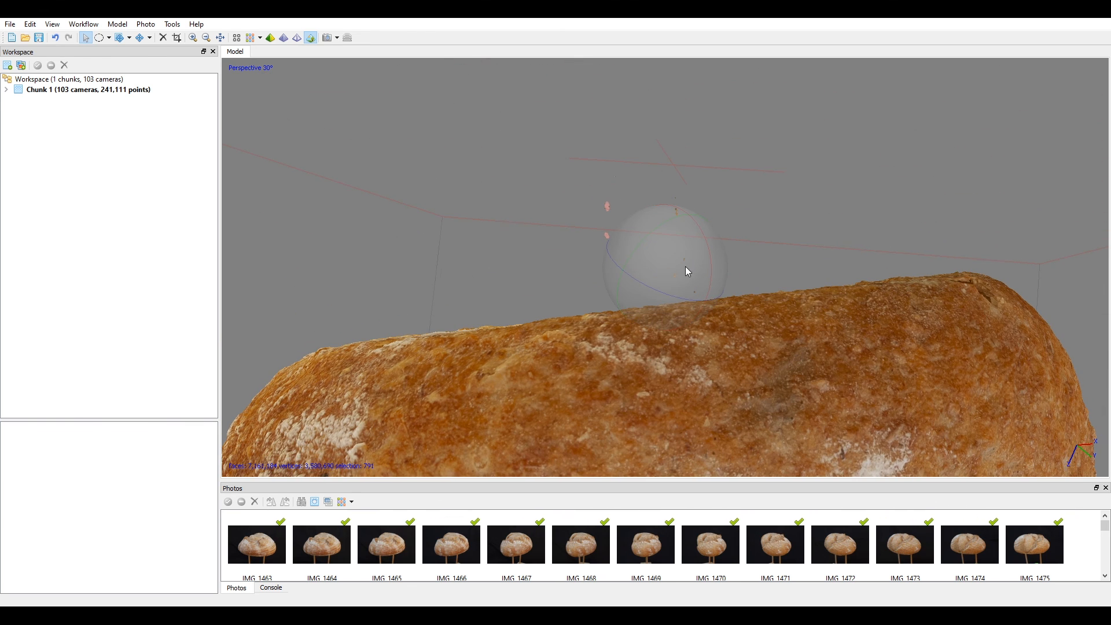
pyautogui.click(84, 24)
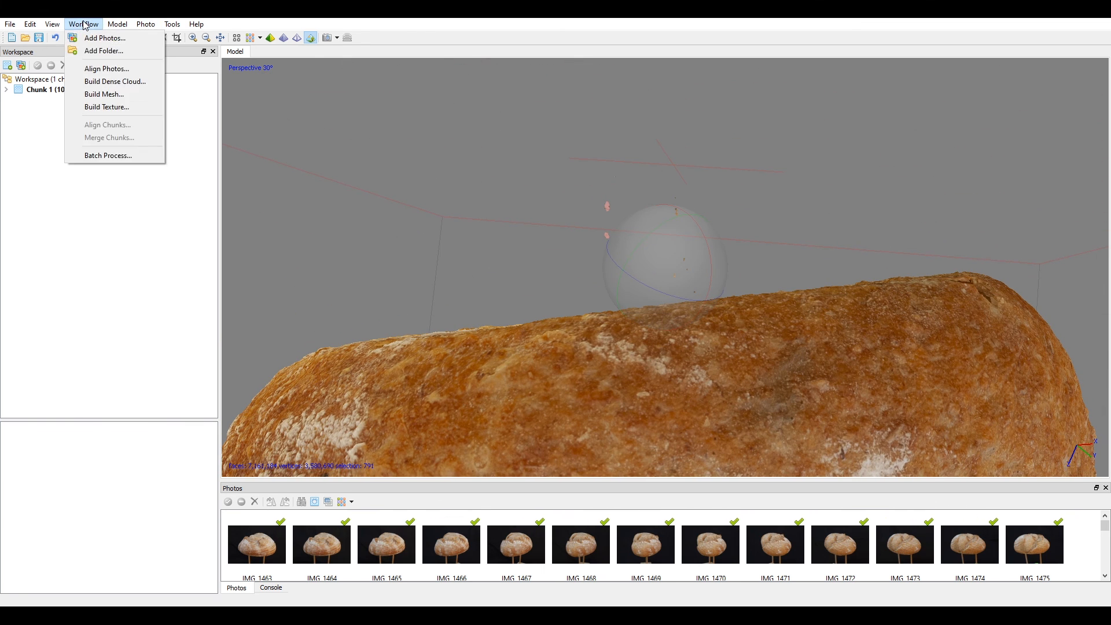
pyautogui.moveTo(118, 25)
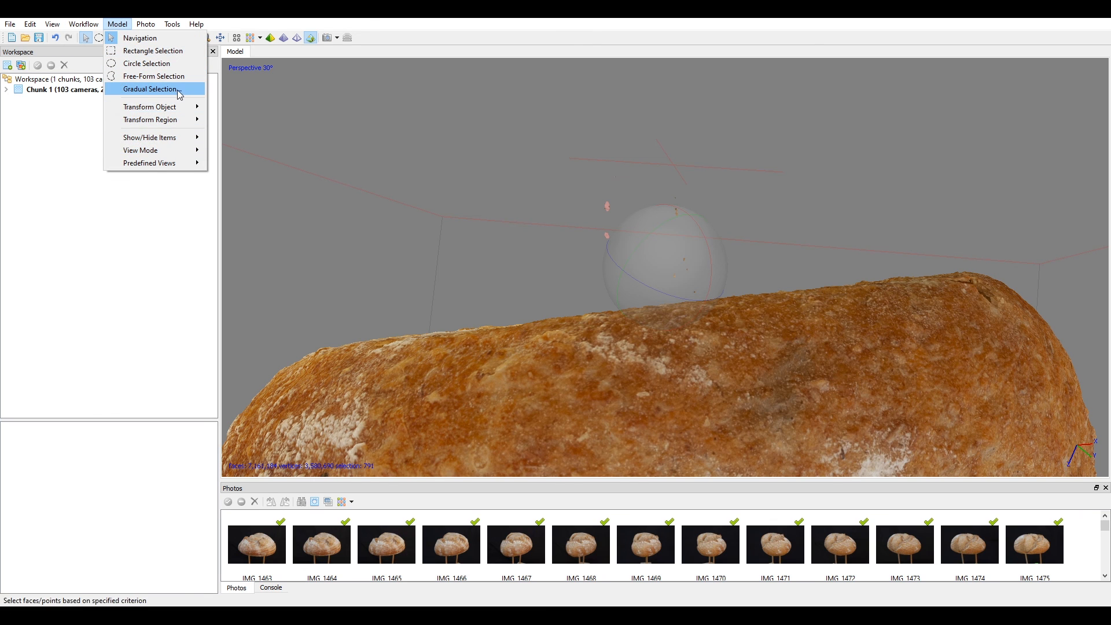
pyautogui.click(145, 89)
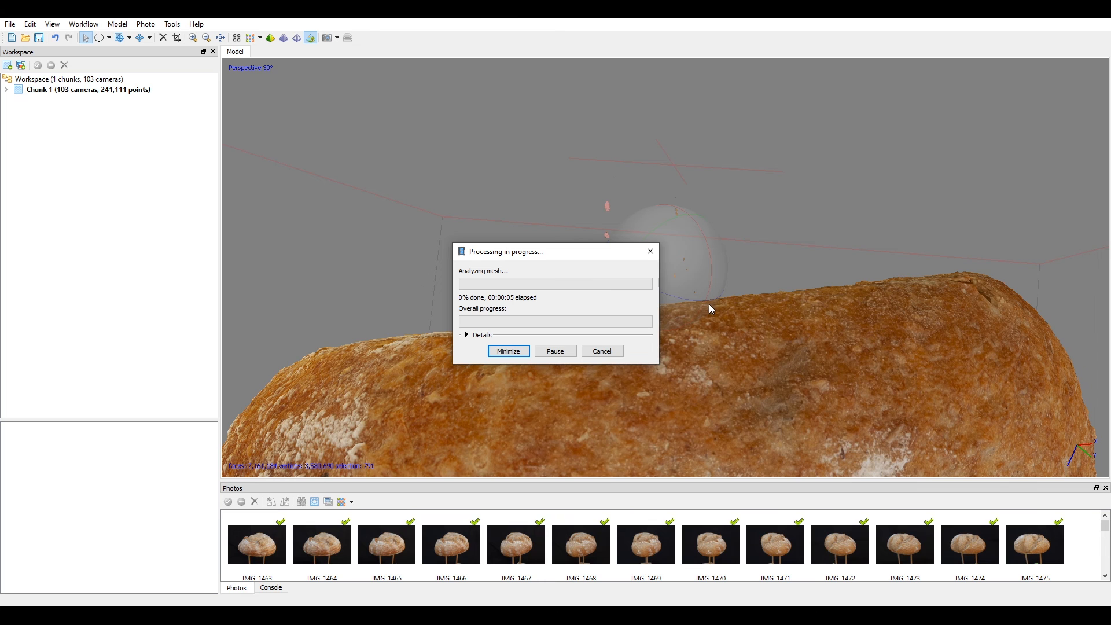
pyautogui.moveTo(553, 261); pyautogui.dragTo(454, 258)
pyautogui.moveTo(549, 310); pyautogui.dragTo(614, 304)
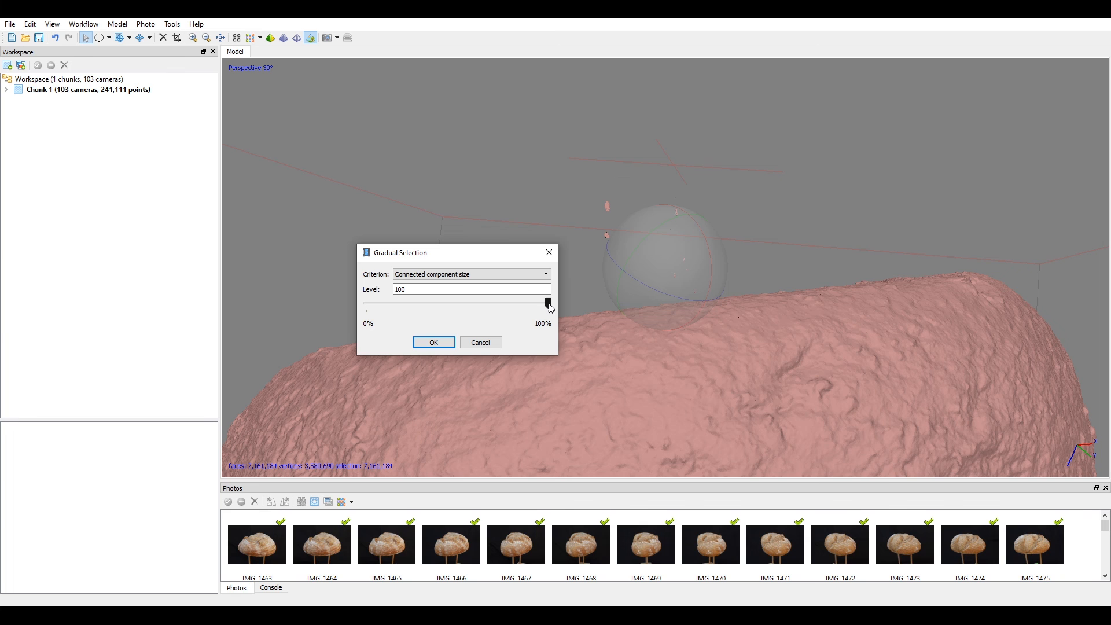
pyautogui.click(449, 274)
pyautogui.click(448, 283)
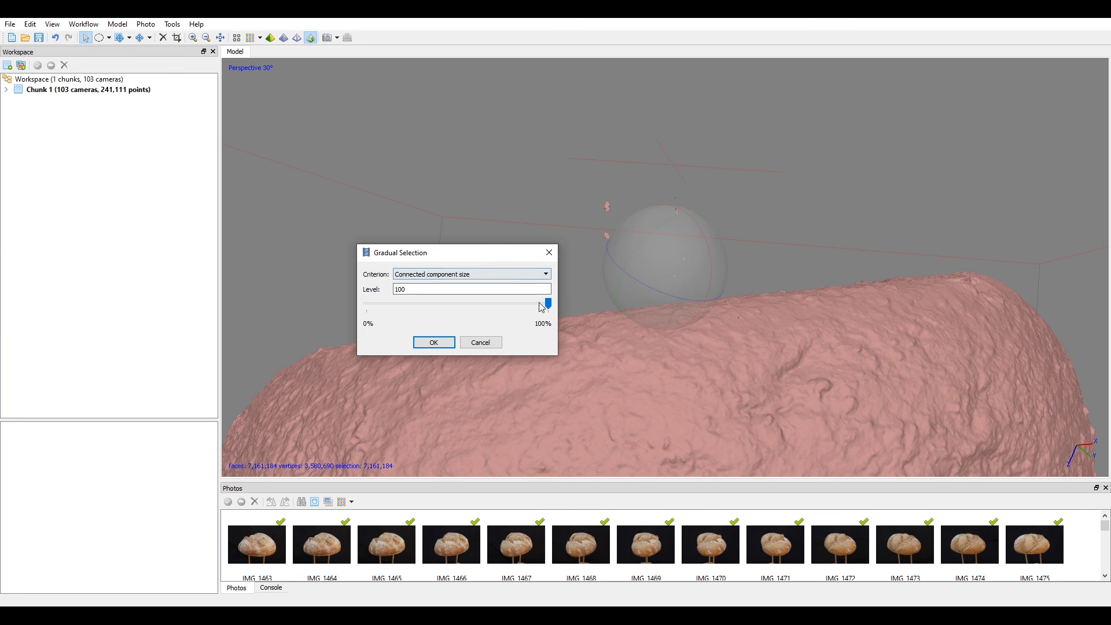
pyautogui.moveTo(549, 307); pyautogui.dragTo(547, 308)
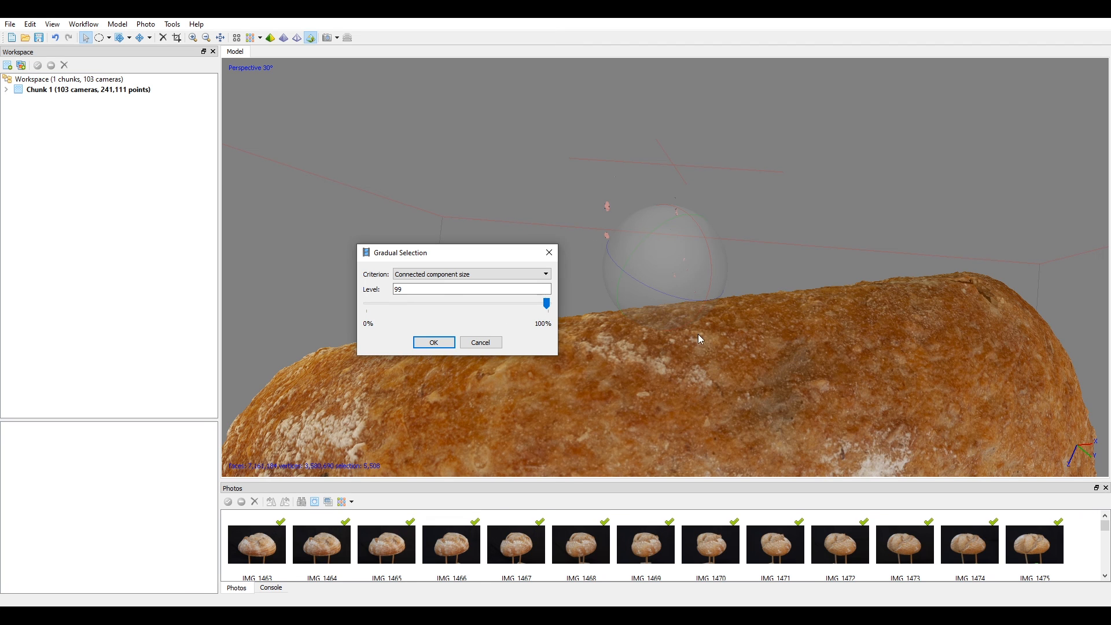
pyautogui.click(435, 343)
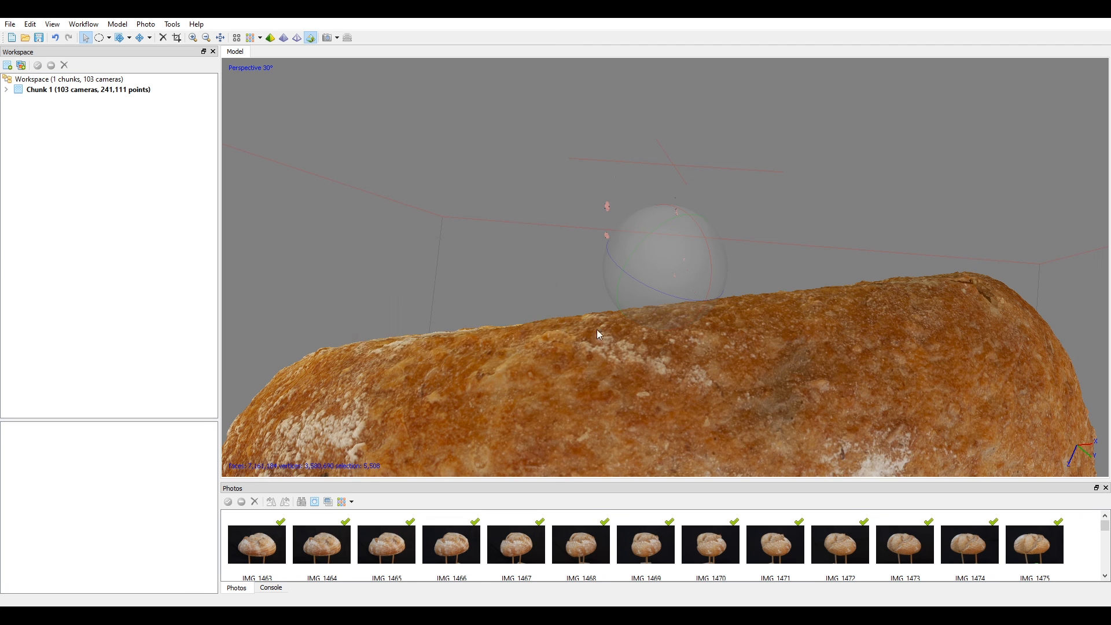
pyautogui.click(163, 38)
# Save the project under the new name SourDough_UltraDense_V005 in the PS folder.
pyautogui.moveTo(709, 275); pyautogui.dragTo(834, 330)
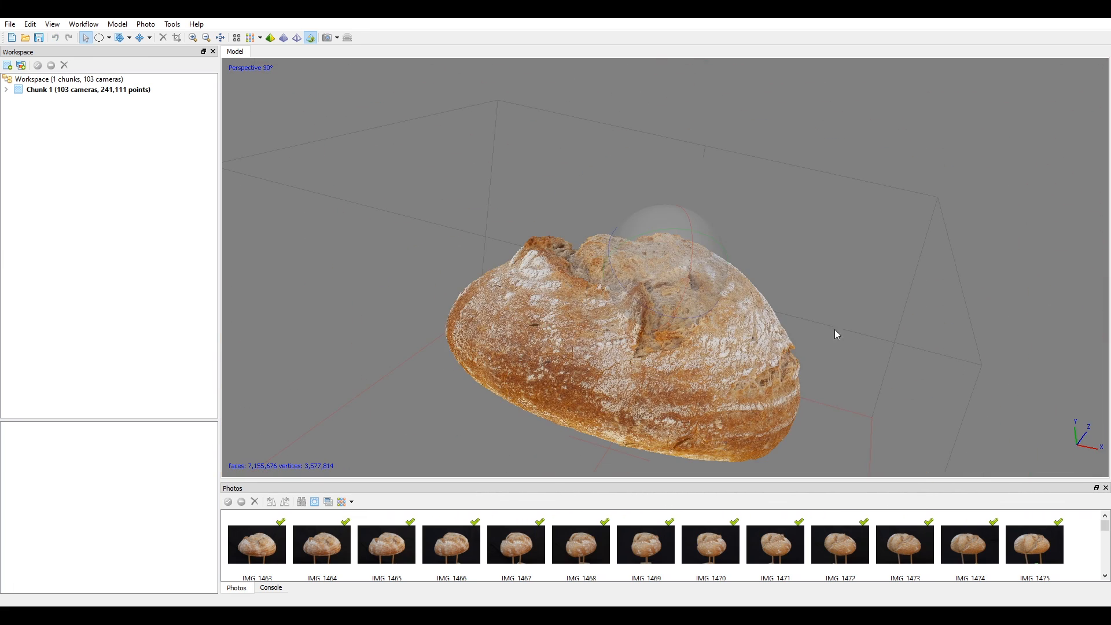
pyautogui.moveTo(660, 258)
pyautogui.mouseDown()
pyautogui.moveTo(627, 249)
pyautogui.moveTo(769, 246)
pyautogui.moveTo(692, 257)
pyautogui.moveTo(701, 274)
pyautogui.moveTo(684, 235)
pyautogui.moveTo(673, 271)
pyautogui.mouseUp()
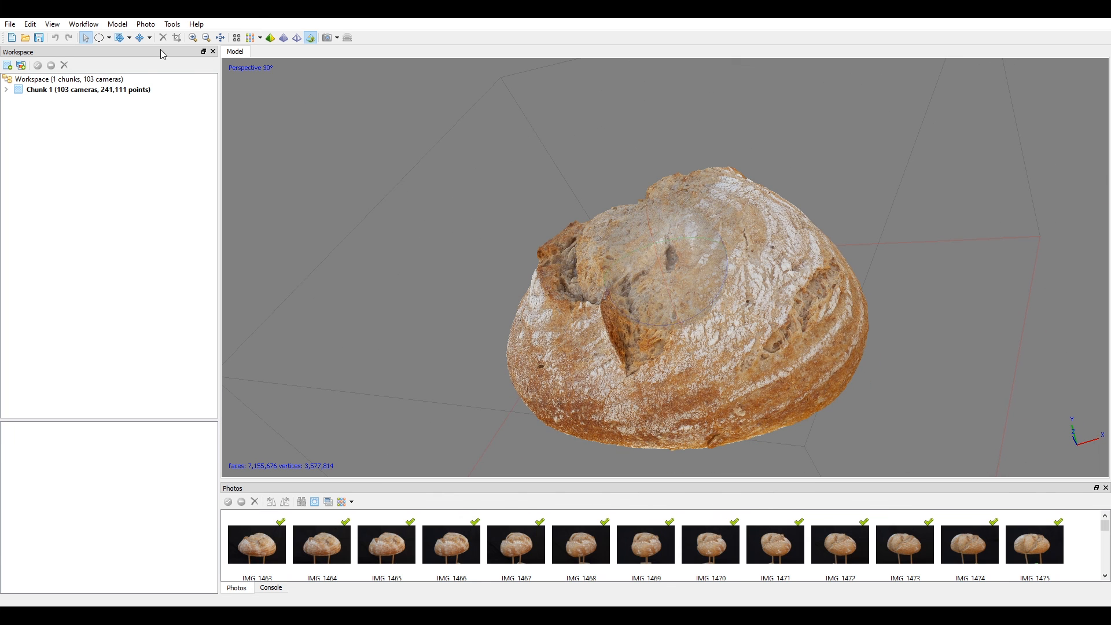
pyautogui.click(10, 24)
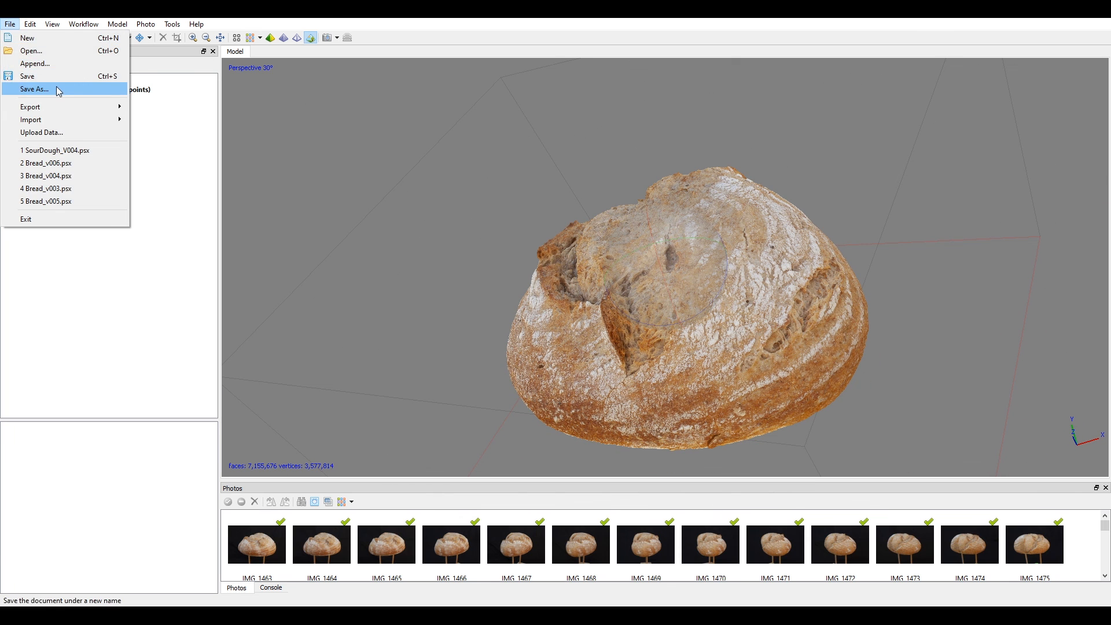
pyautogui.click(56, 89)
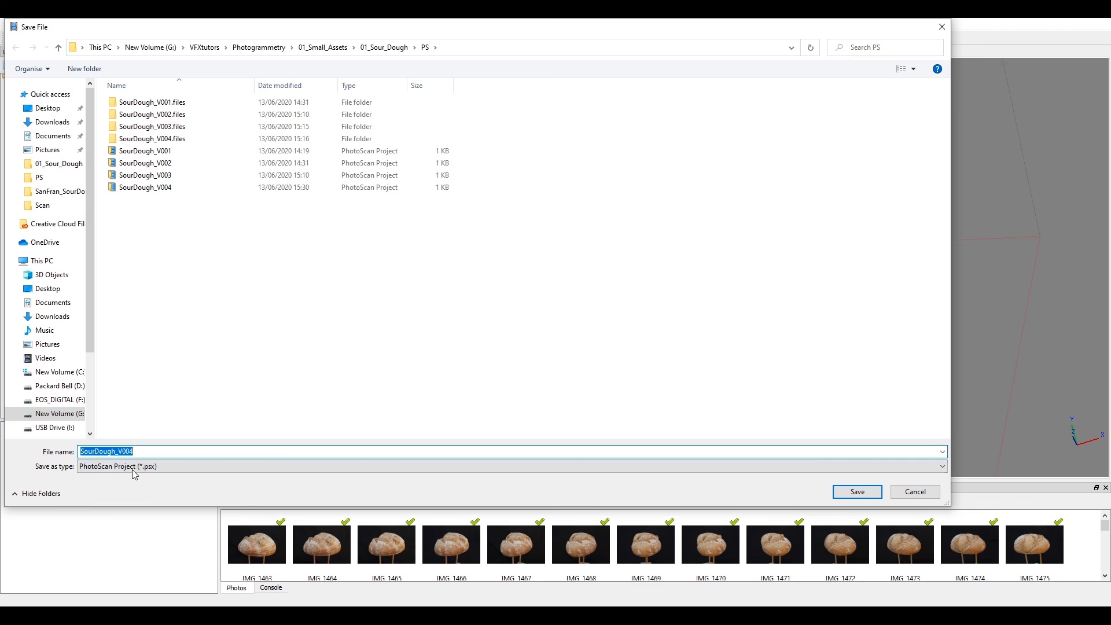
pyautogui.click(138, 451)
pyautogui.press('BackSpace')
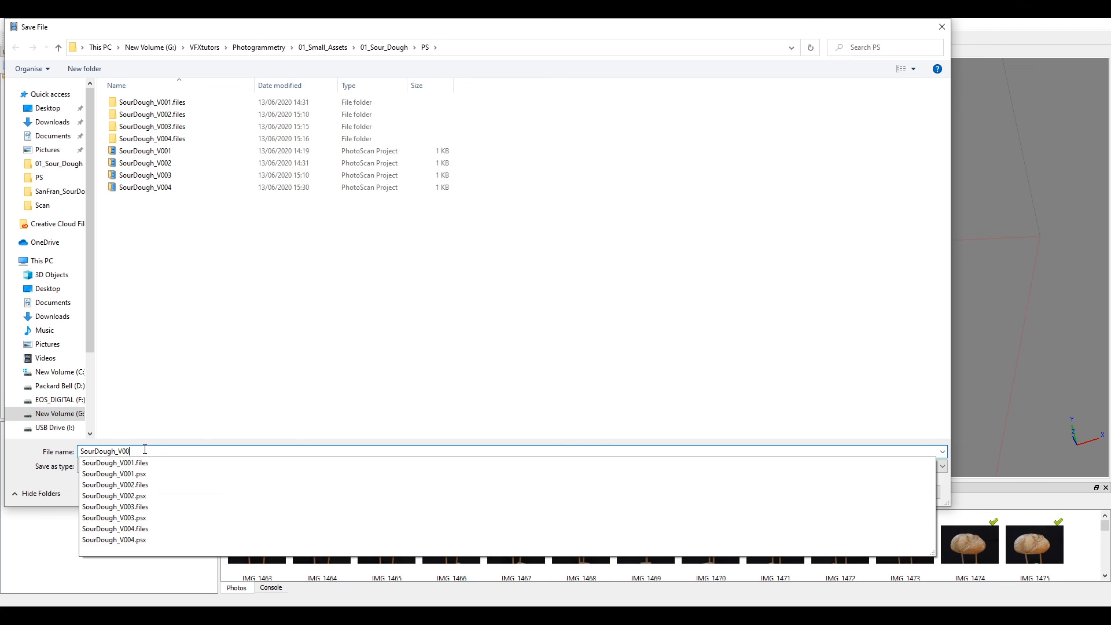
pyautogui.write('5')
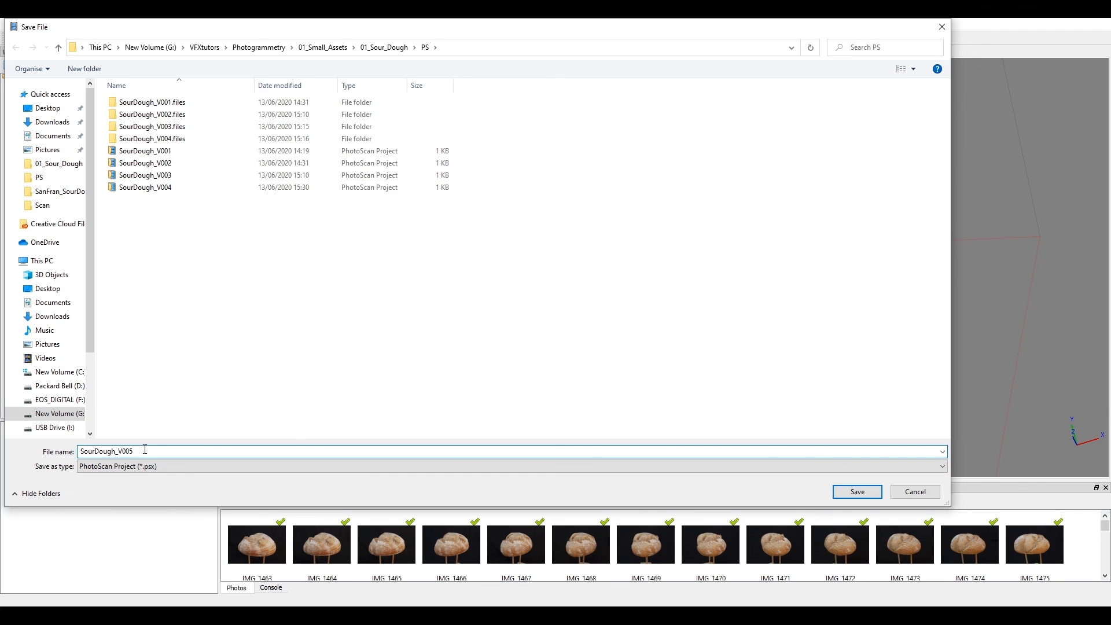
pyautogui.write('UltraDense_')
pyautogui.click(856, 492)
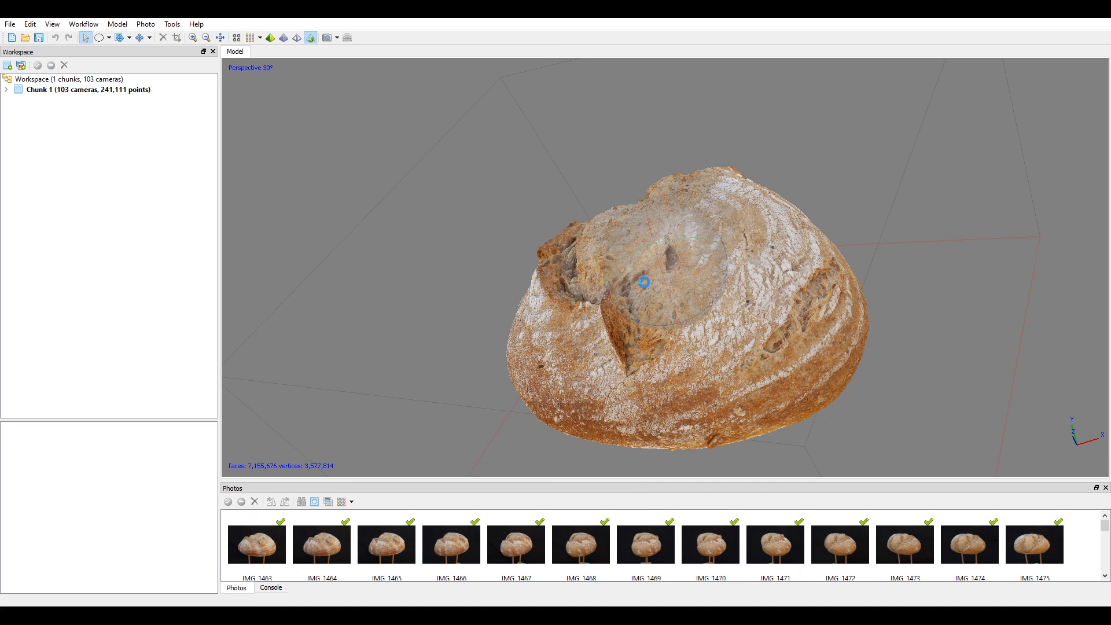
# Start a Wavefront OBJ export of the cleaned model and choose the Export folder inside 01_Sour_Dough as its destination.
pyautogui.moveTo(682, 306); pyautogui.dragTo(682, 277)
pyautogui.scroll(3, 669, 249)
pyautogui.moveTo(668, 248); pyautogui.dragTo(631, 183, button='middle')
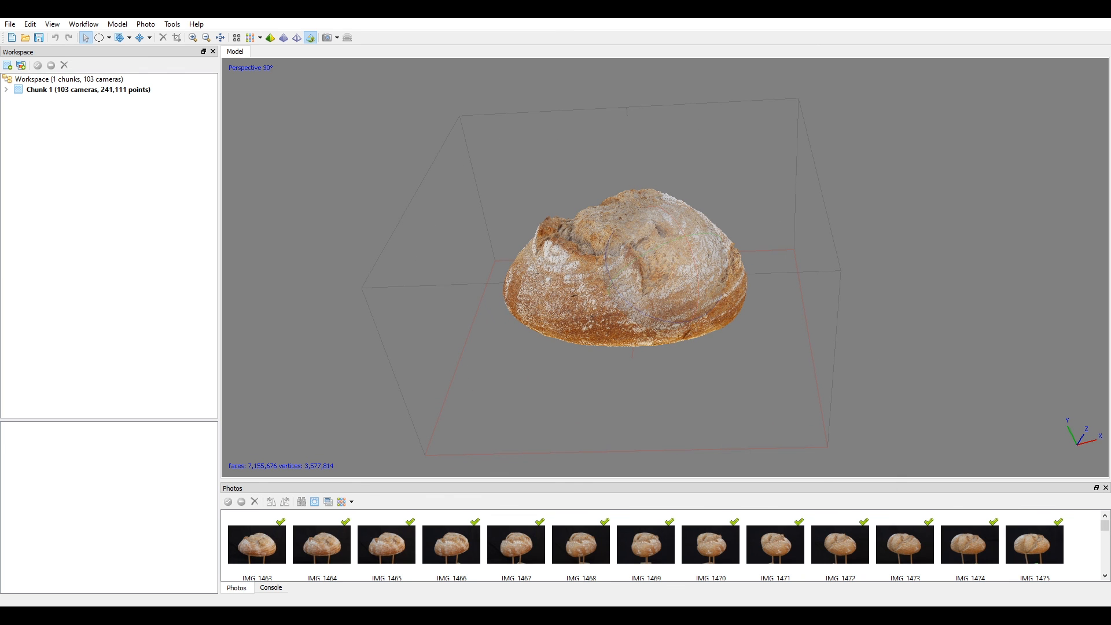
pyautogui.click(10, 24)
pyautogui.moveTo(74, 113)
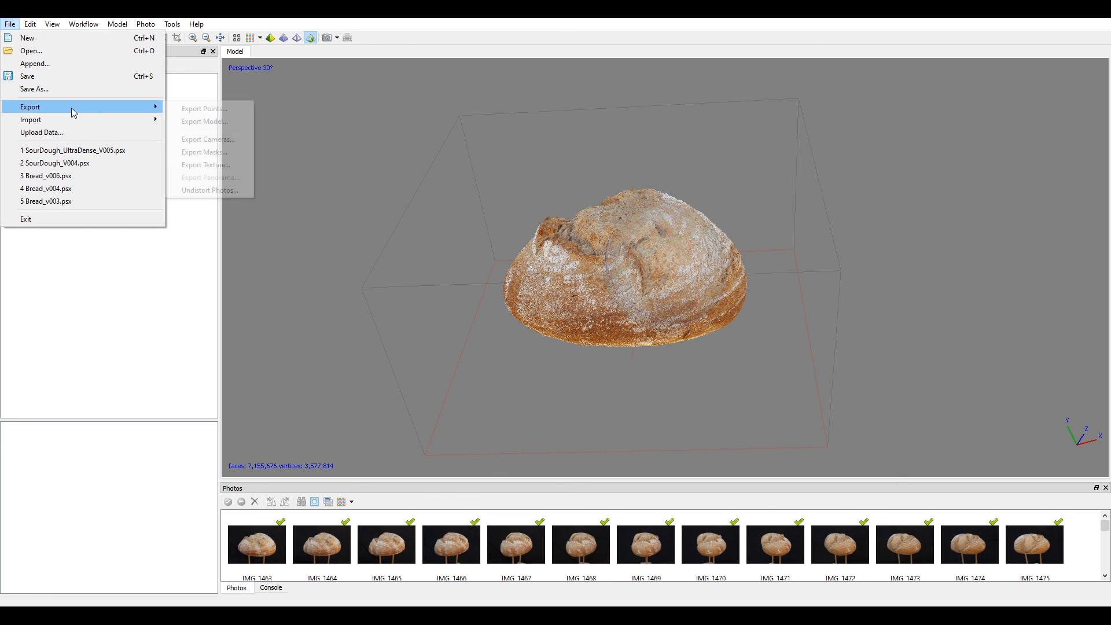
pyautogui.click(214, 121)
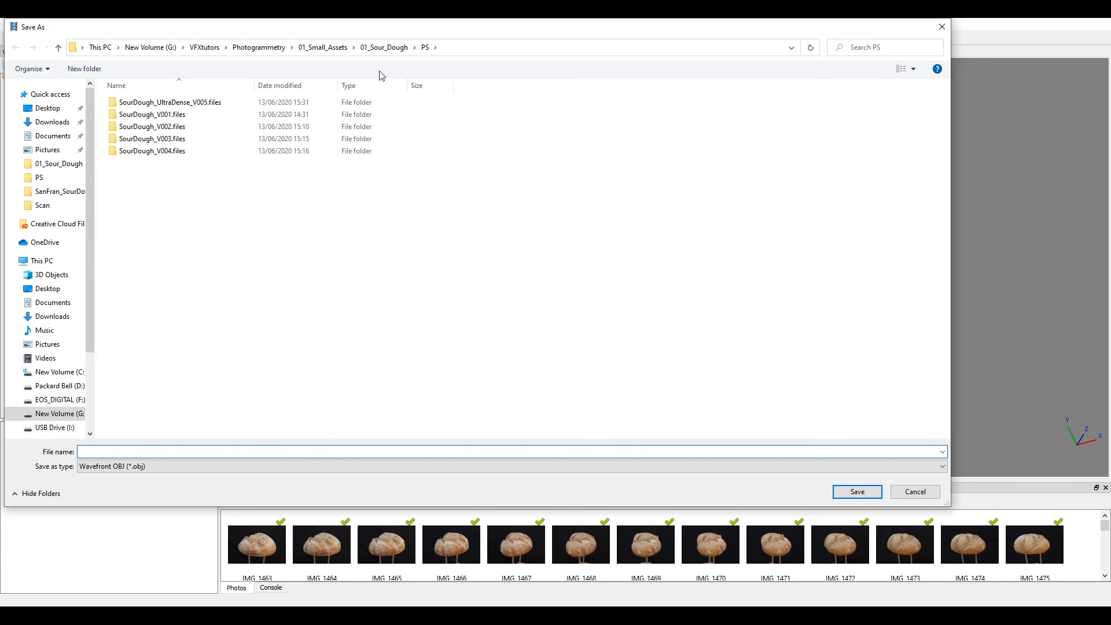
pyautogui.click(384, 47)
pyautogui.click(139, 105)
pyautogui.doubleClick(142, 108)
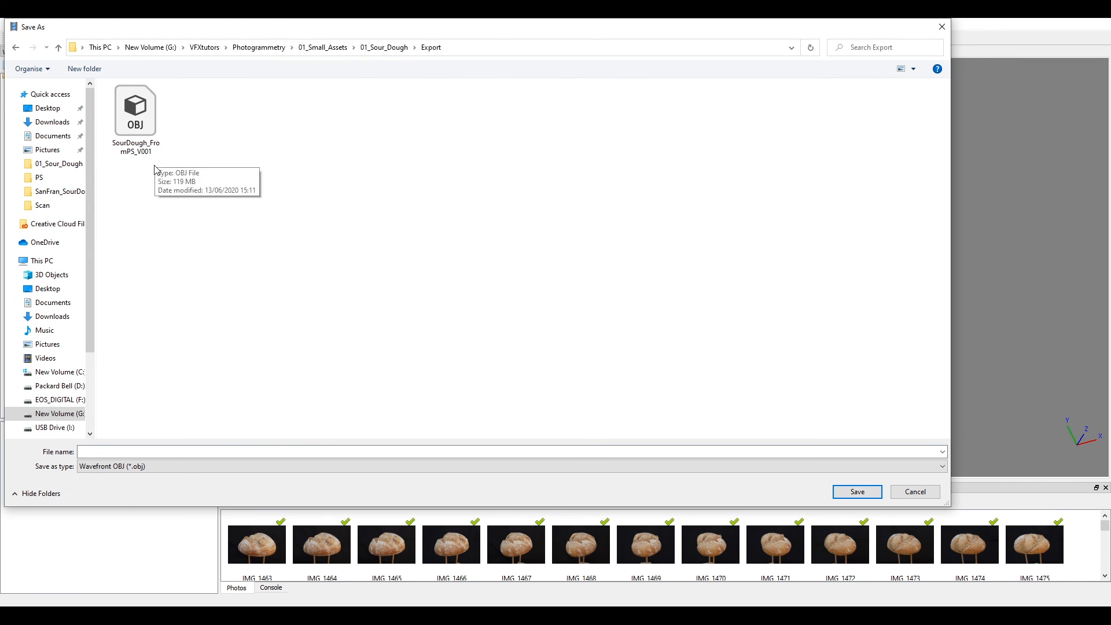
# Name the OBJ SourDough_UltraDense_FromPS_V001, based on the existing export's name, and export it with a JPEG texture and UDIM texture layout.
pyautogui.click(142, 130)
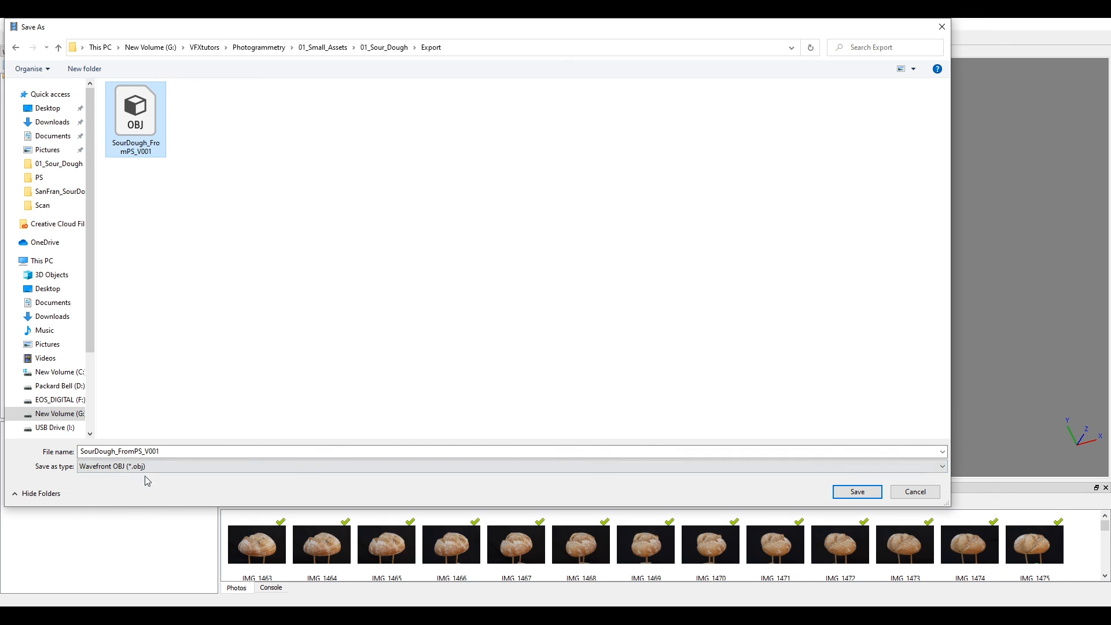
pyautogui.click(119, 451)
pyautogui.click(119, 450)
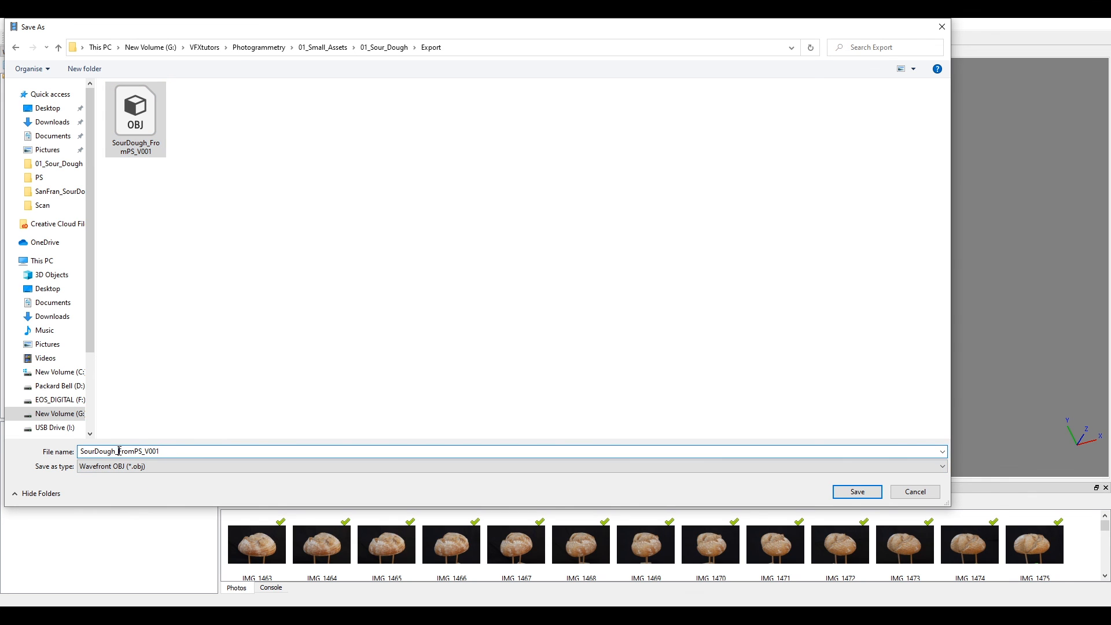
pyautogui.write('Ultra')
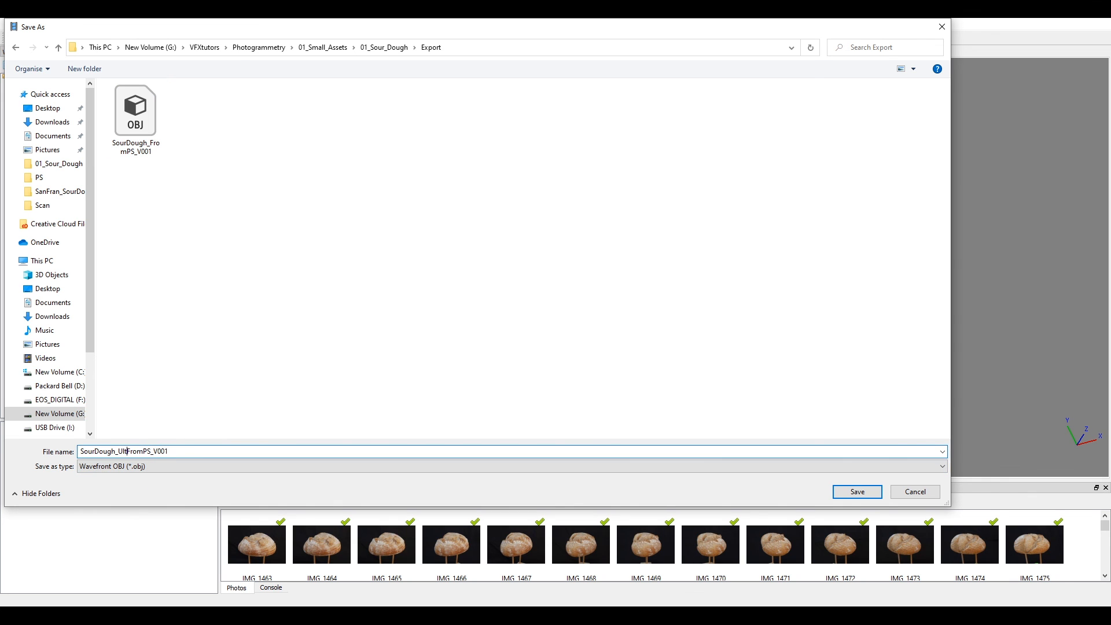
pyautogui.write('Dense_')
pyautogui.click(873, 491)
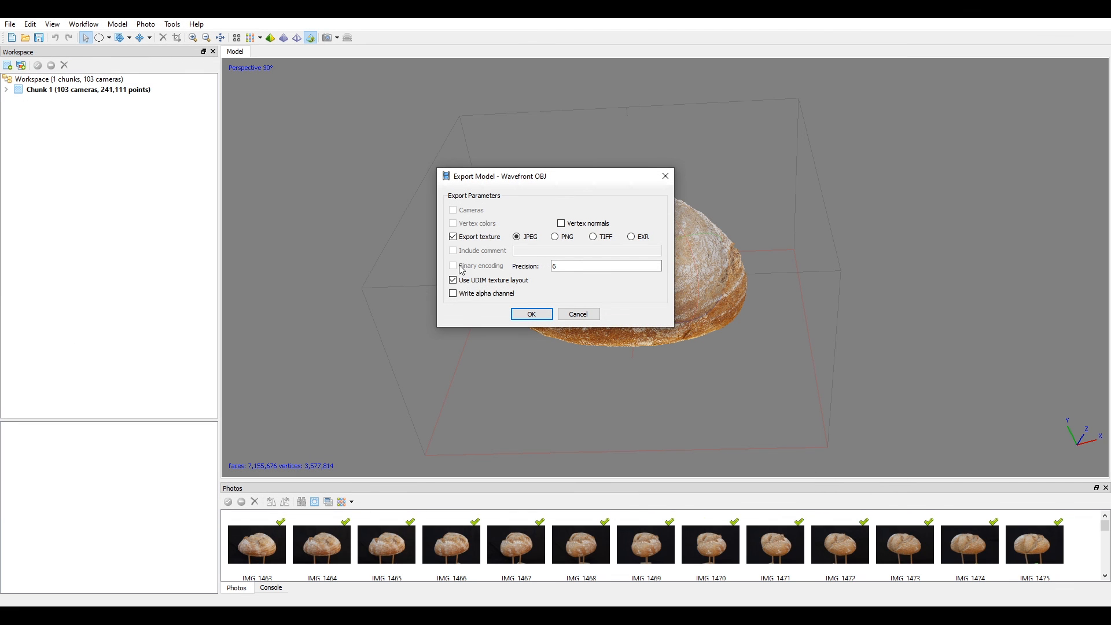
pyautogui.click(531, 314)
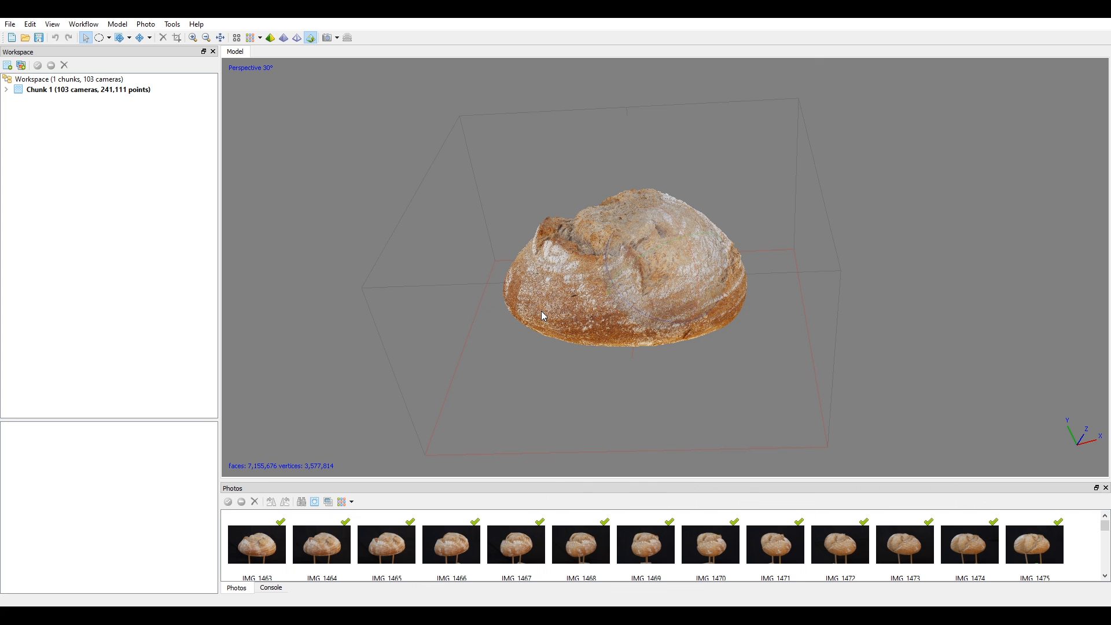
pyautogui.moveTo(677, 265); pyautogui.dragTo(712, 246)
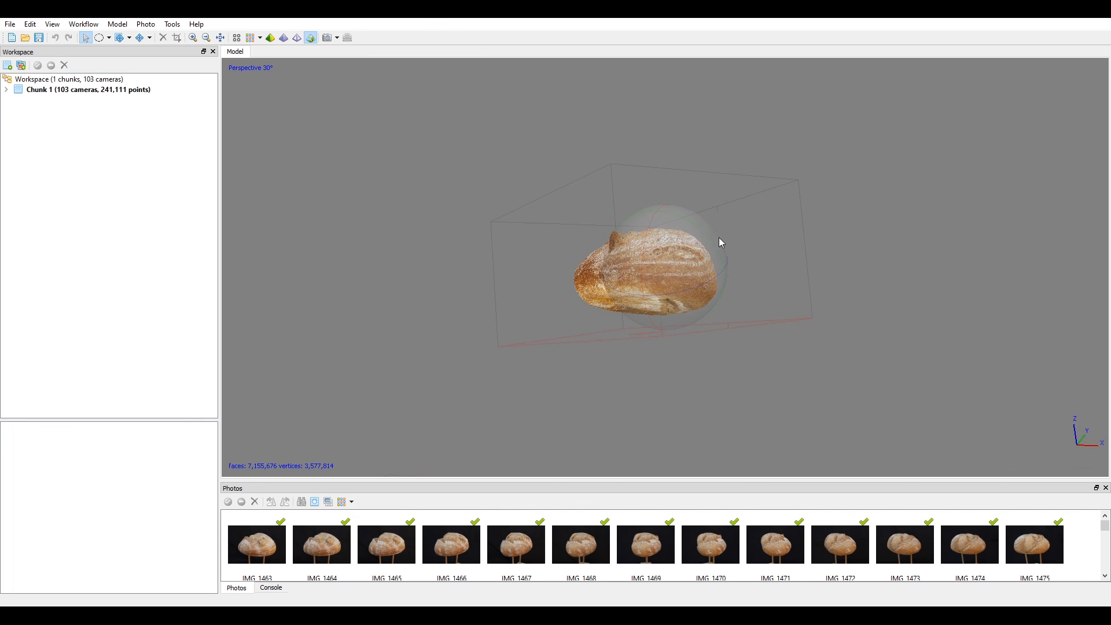
pyautogui.moveTo(682, 209); pyautogui.dragTo(599, 250)
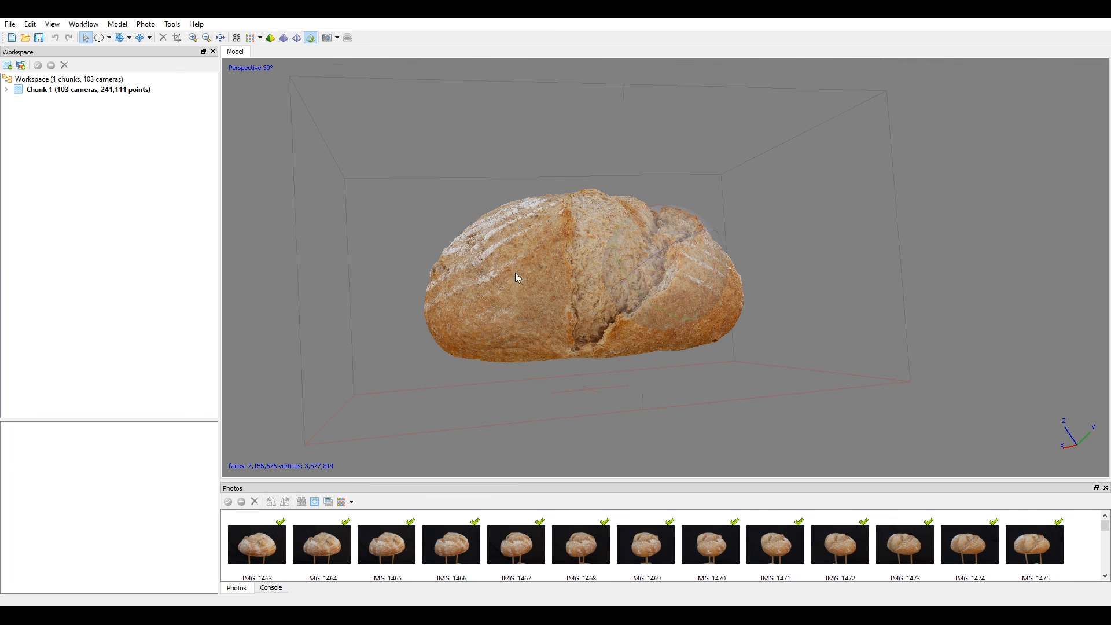
pyautogui.scroll(-4, 665, 266)
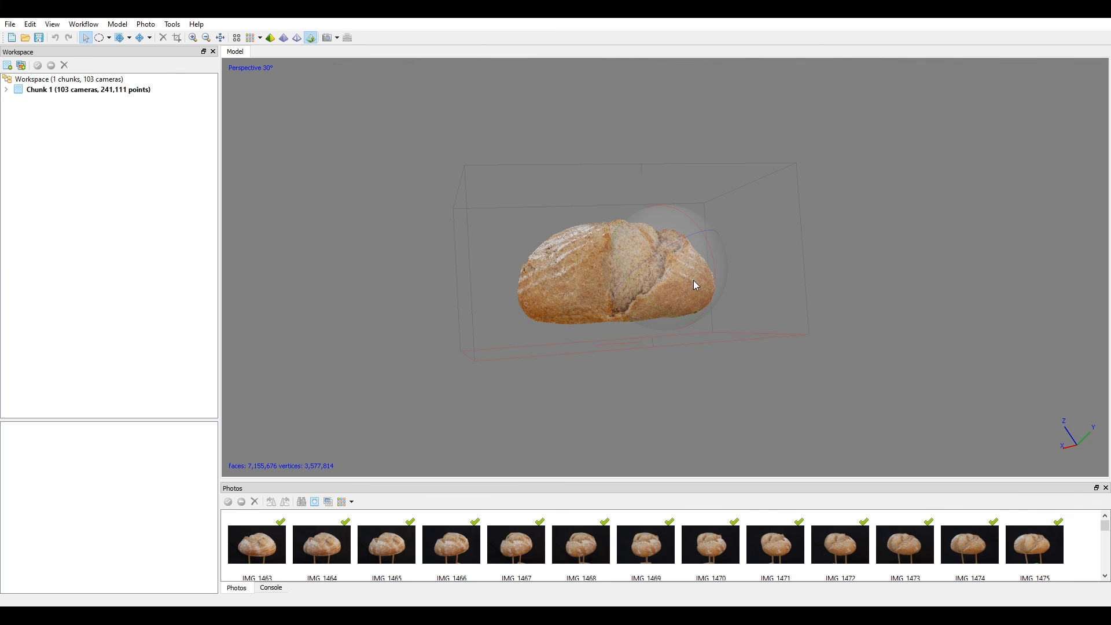